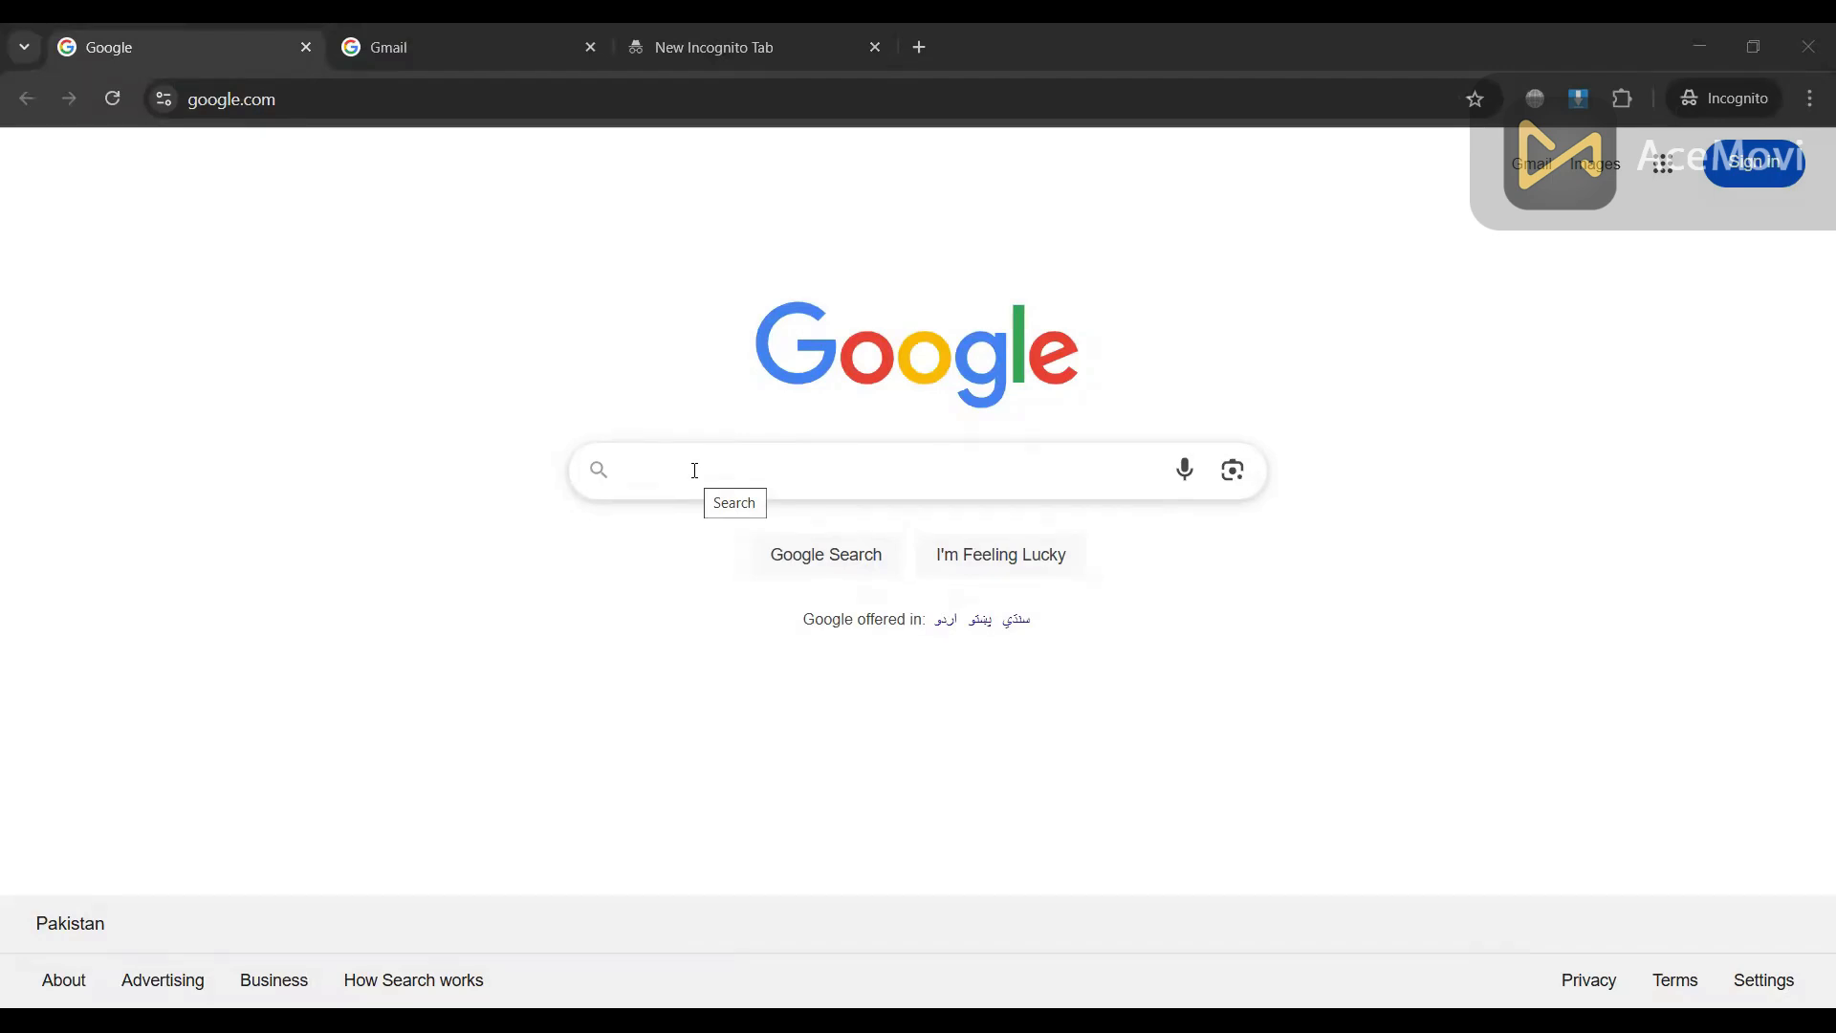
Step: Search Google for 'hostel in Islamabd' and open the More hotels results list
{"action": "left_click", "coordinate": [696, 470]}
{"action": "type", "text": "ho"}
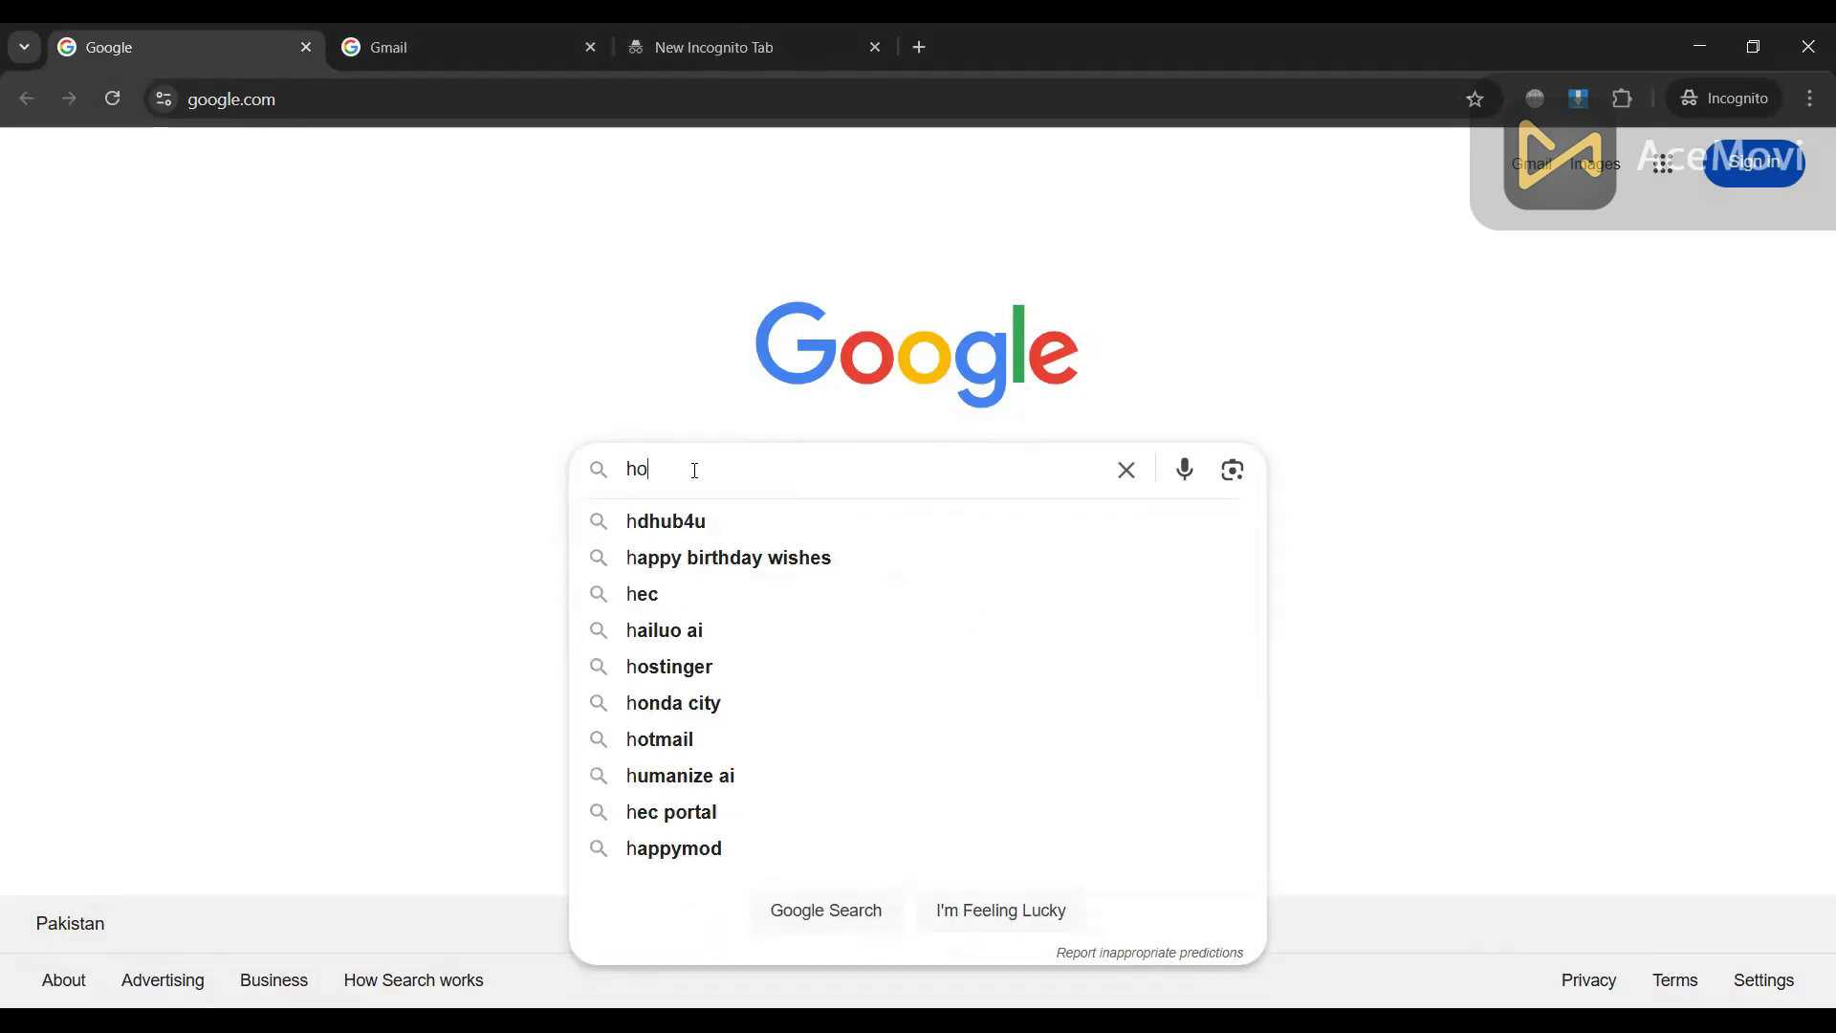
{"action": "type", "text": "stel in "}
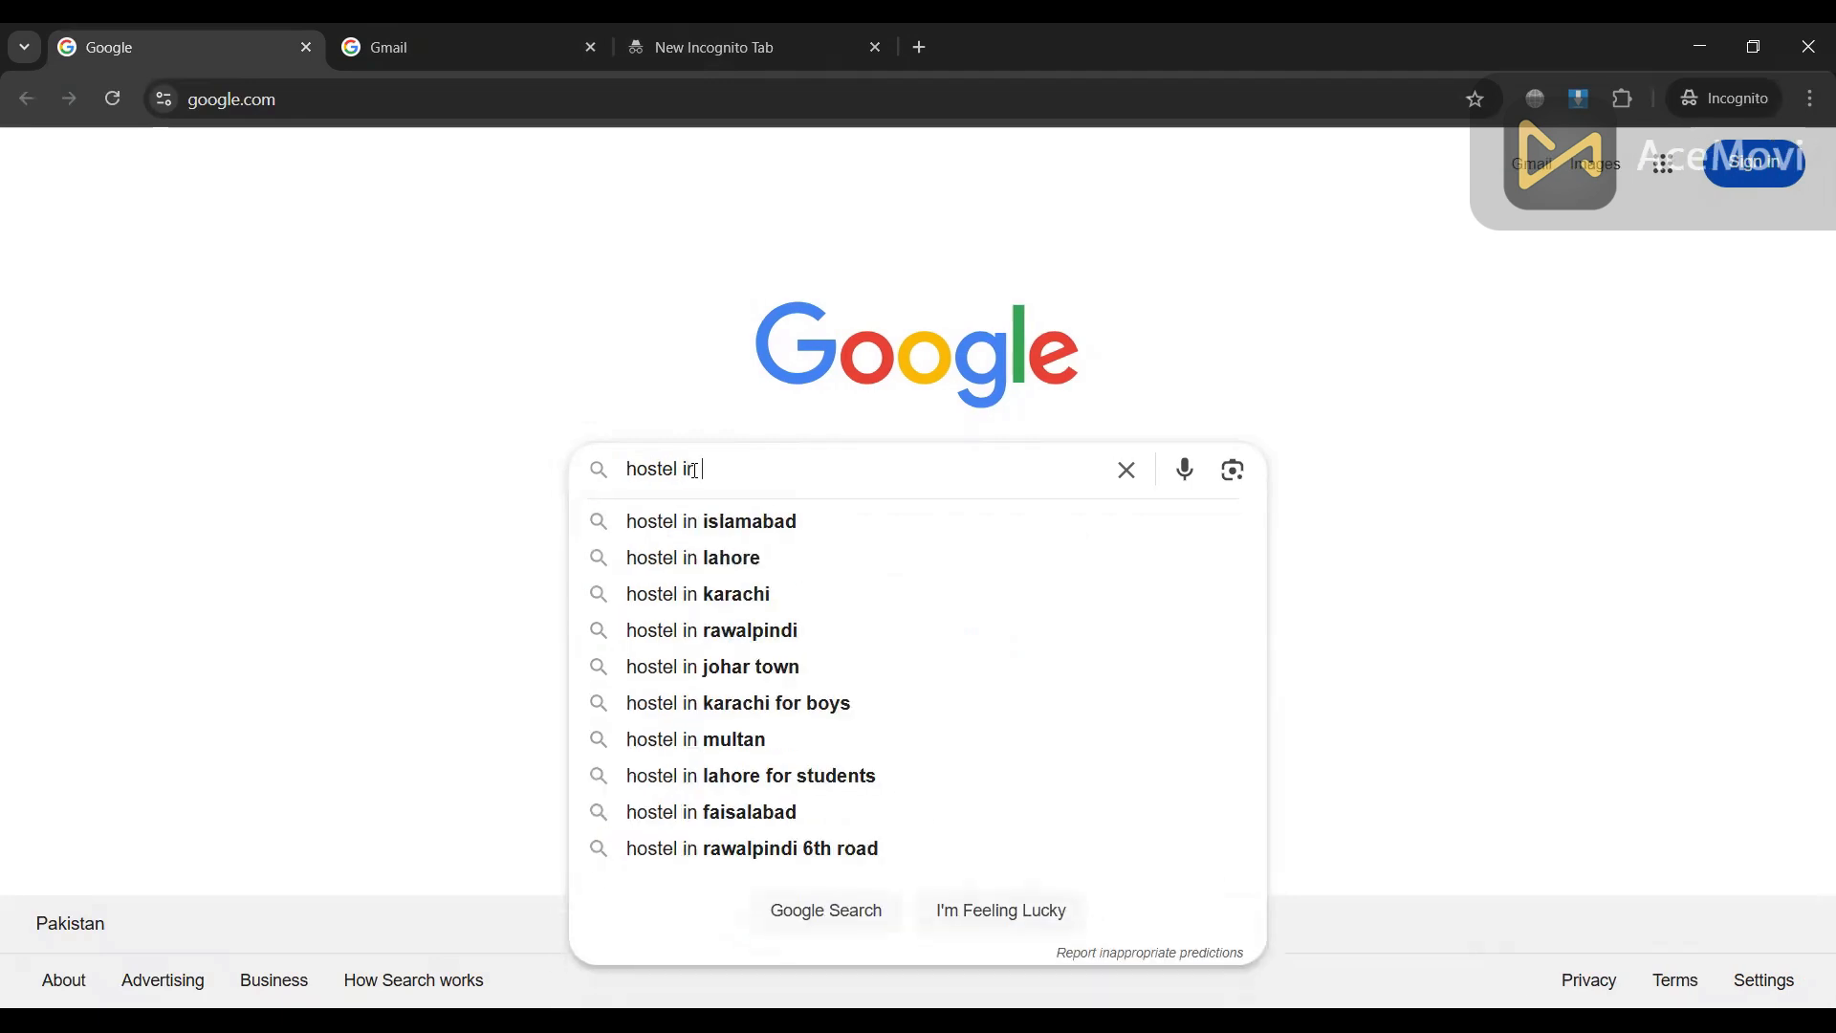
{"action": "type", "text": "Islamabd"}
{"action": "key", "text": "Return"}
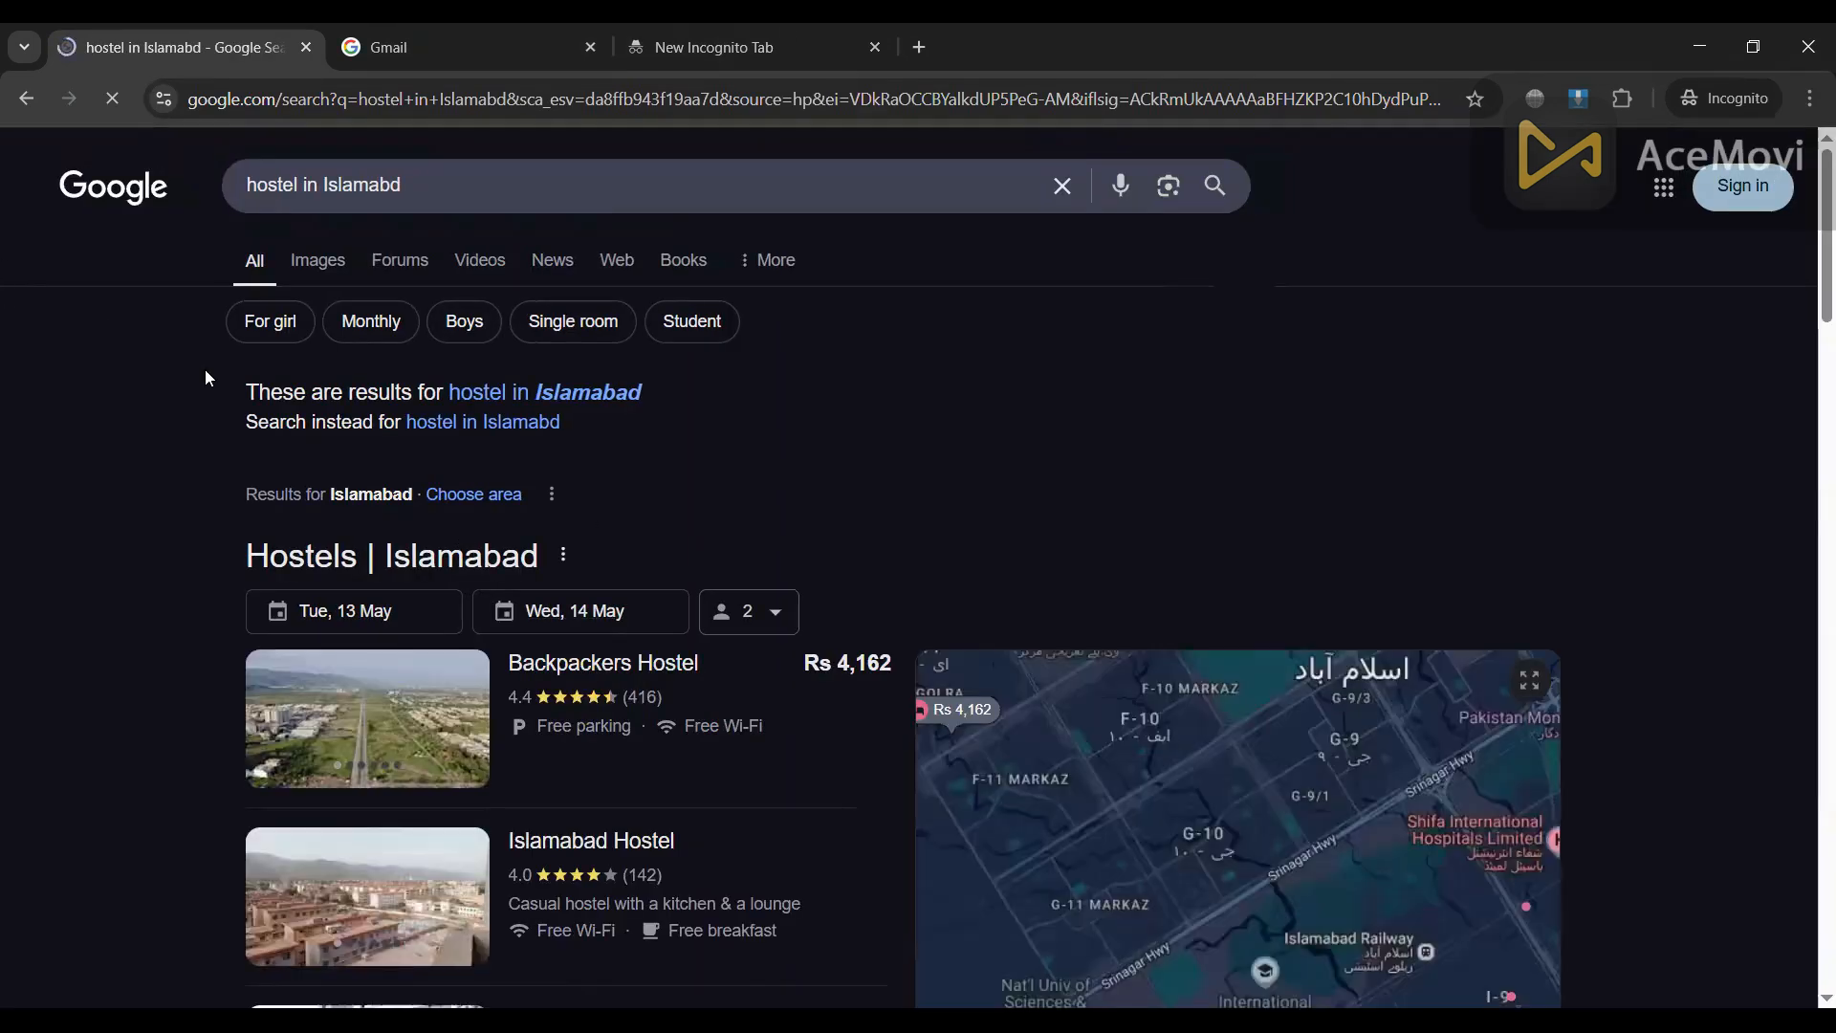
{"action": "scroll", "coordinate": [466, 466], "scroll_direction": "down", "scroll_amount": 5}
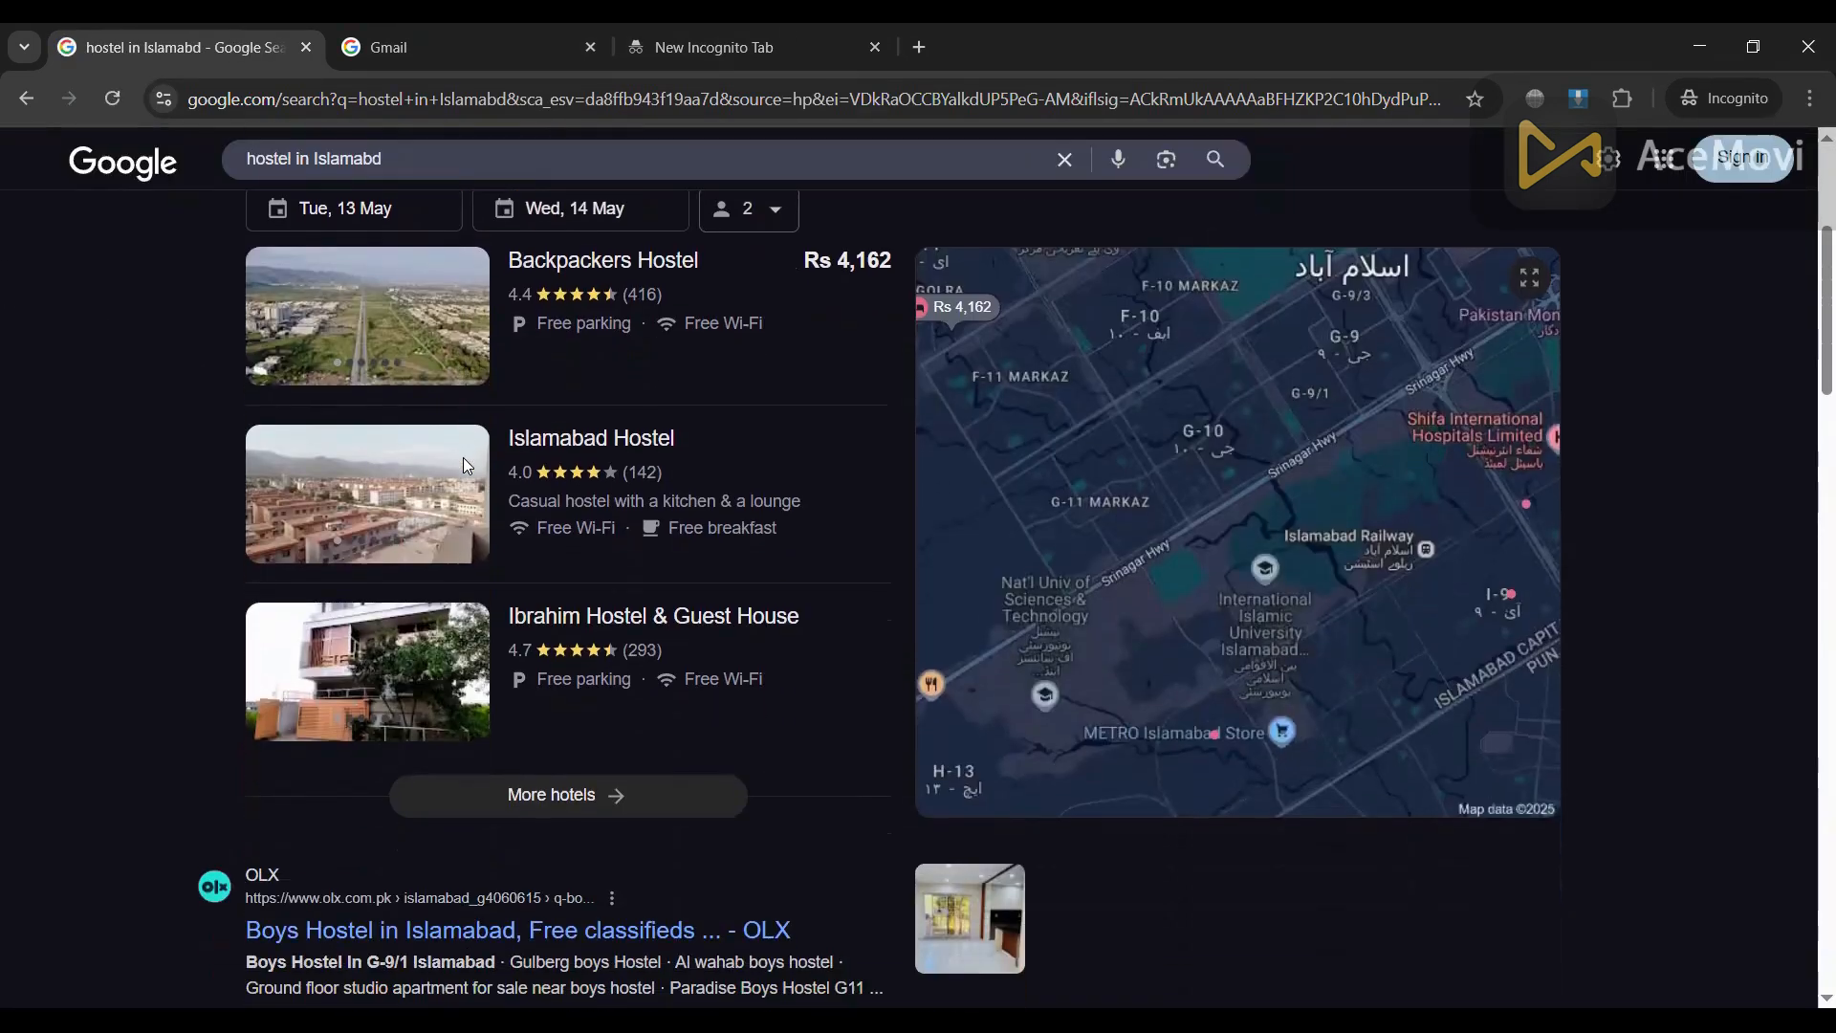
{"action": "scroll", "coordinate": [536, 488], "scroll_direction": "up", "scroll_amount": 4}
{"action": "scroll", "coordinate": [590, 494], "scroll_direction": "down", "scroll_amount": 5}
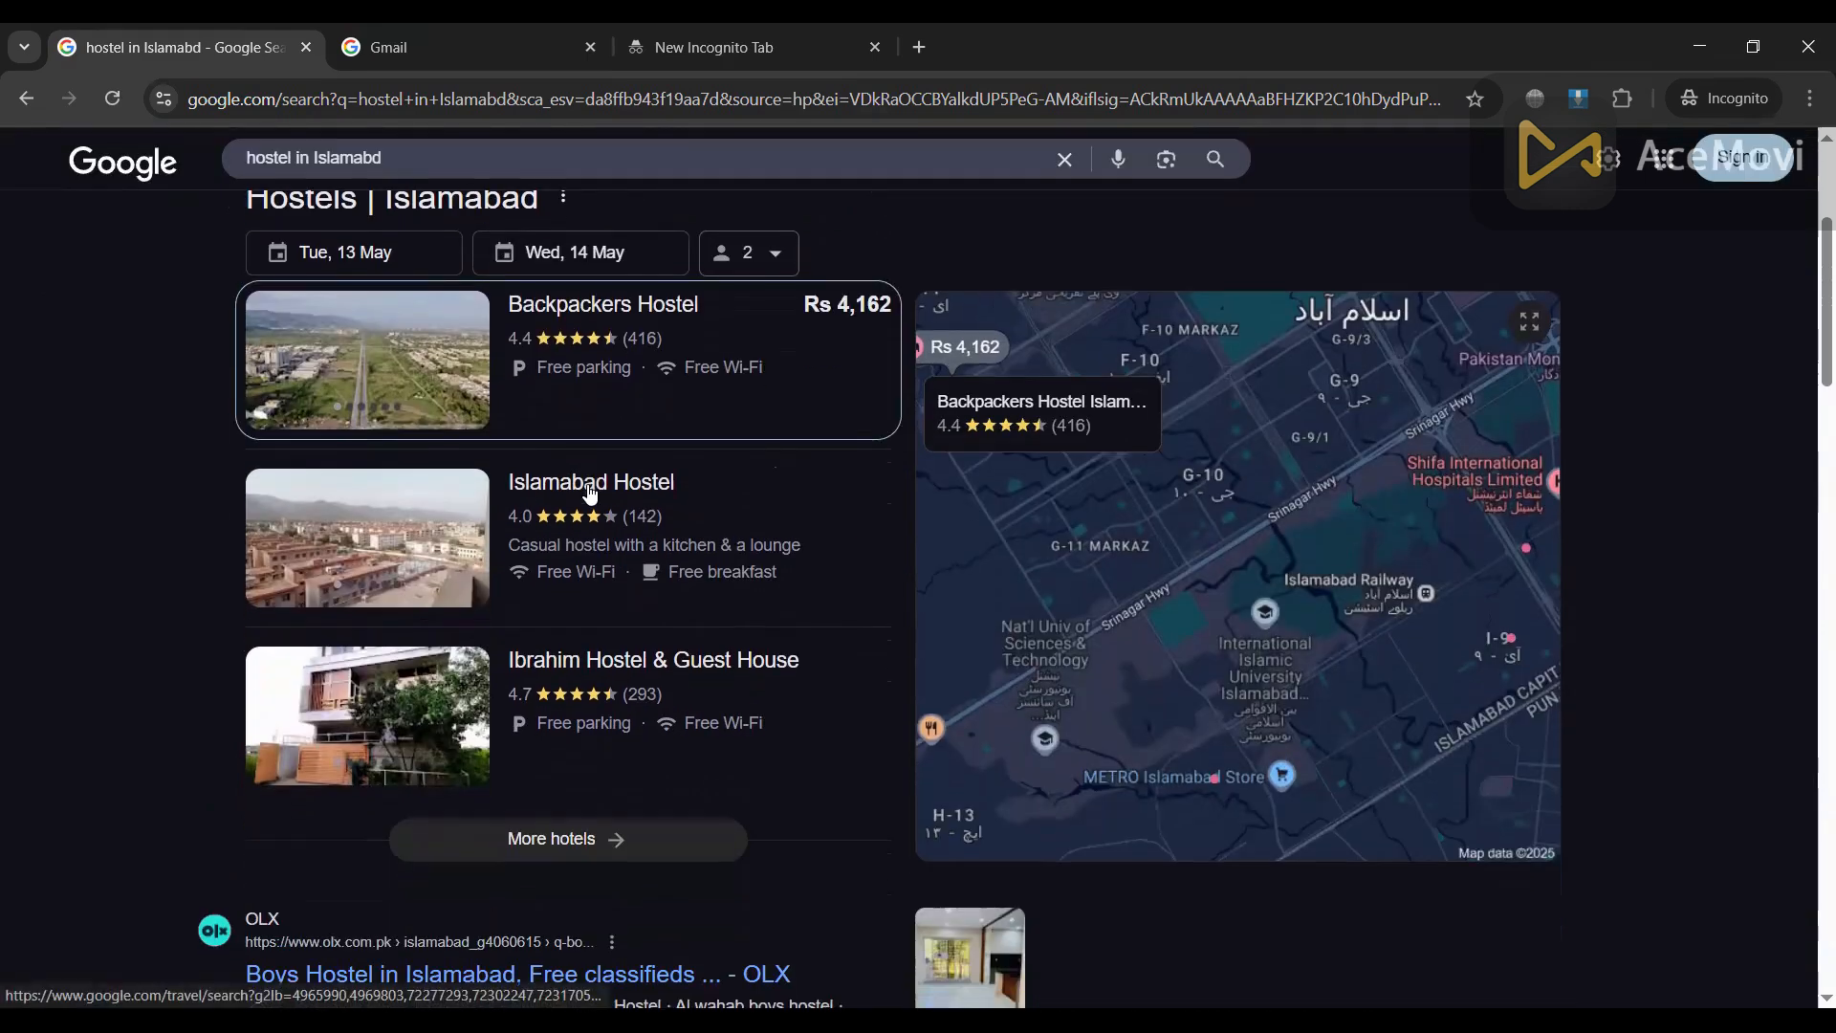
{"action": "left_click", "coordinate": [550, 620]}
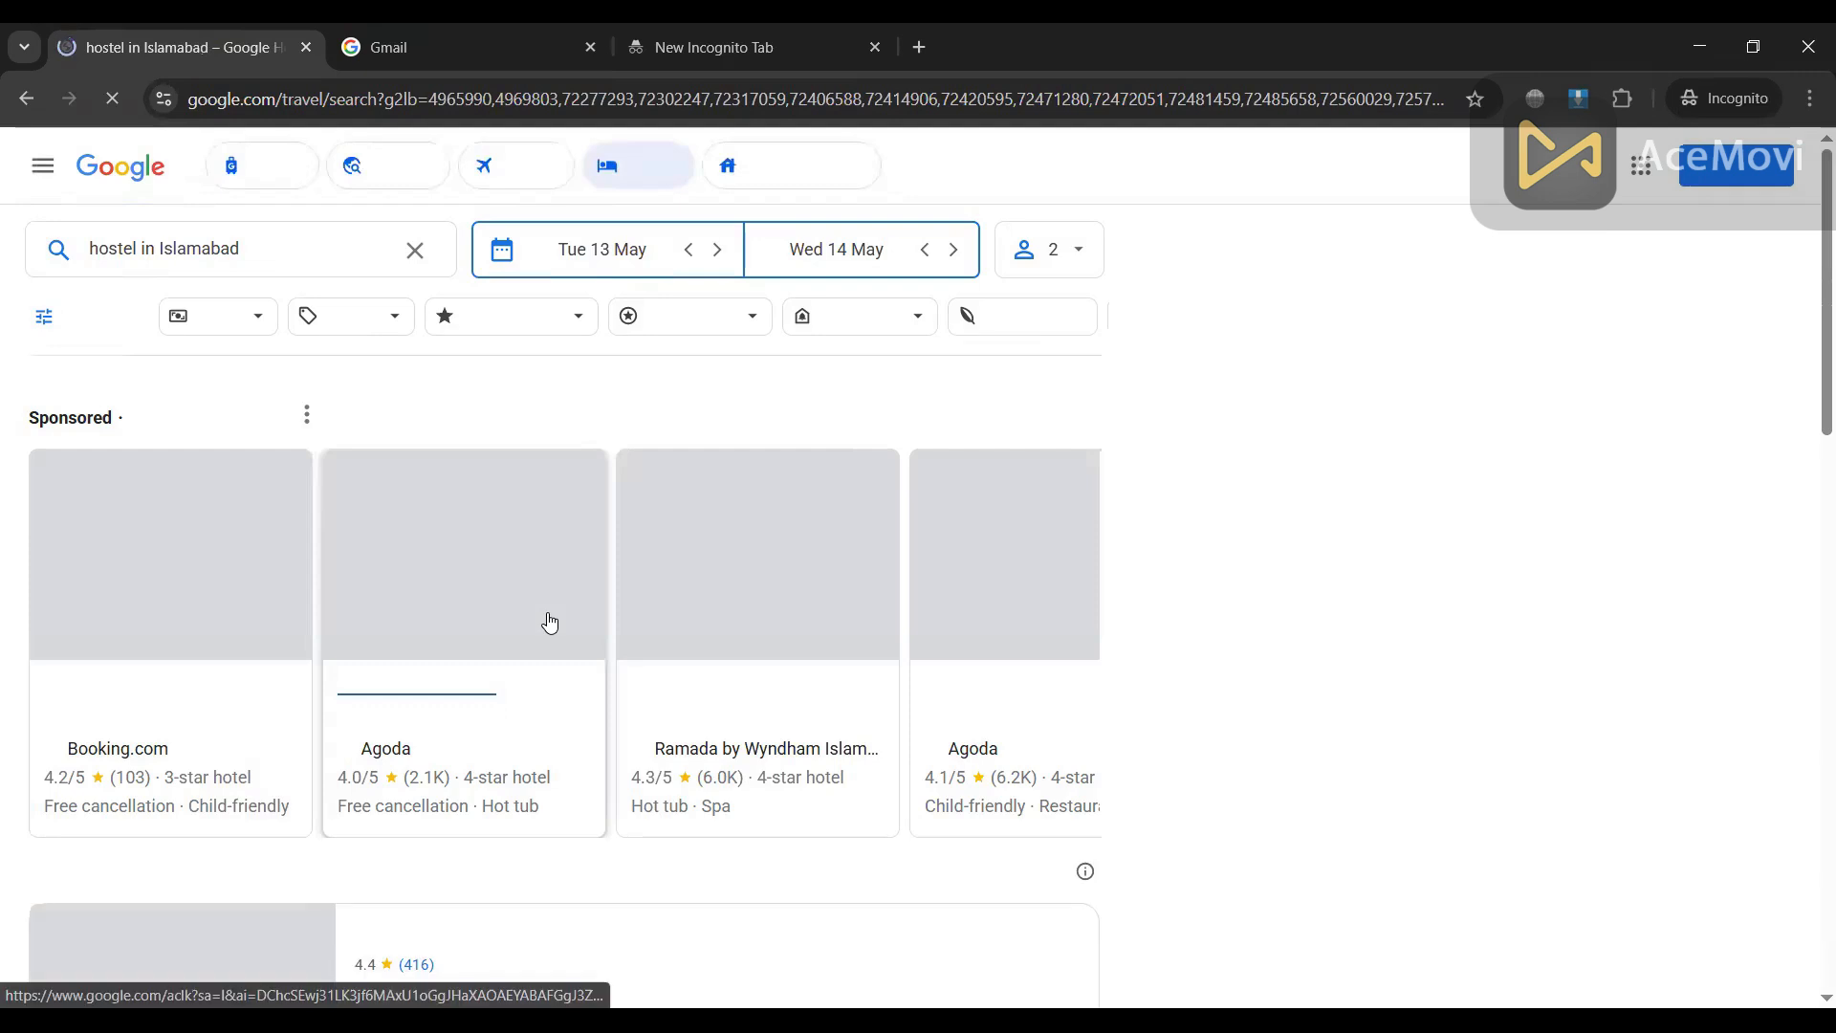
Step: Open a sponsored hotel offer in a new tab, then return to the Islamabad results
{"action": "scroll", "coordinate": [525, 459], "scroll_direction": "down", "scroll_amount": 2}
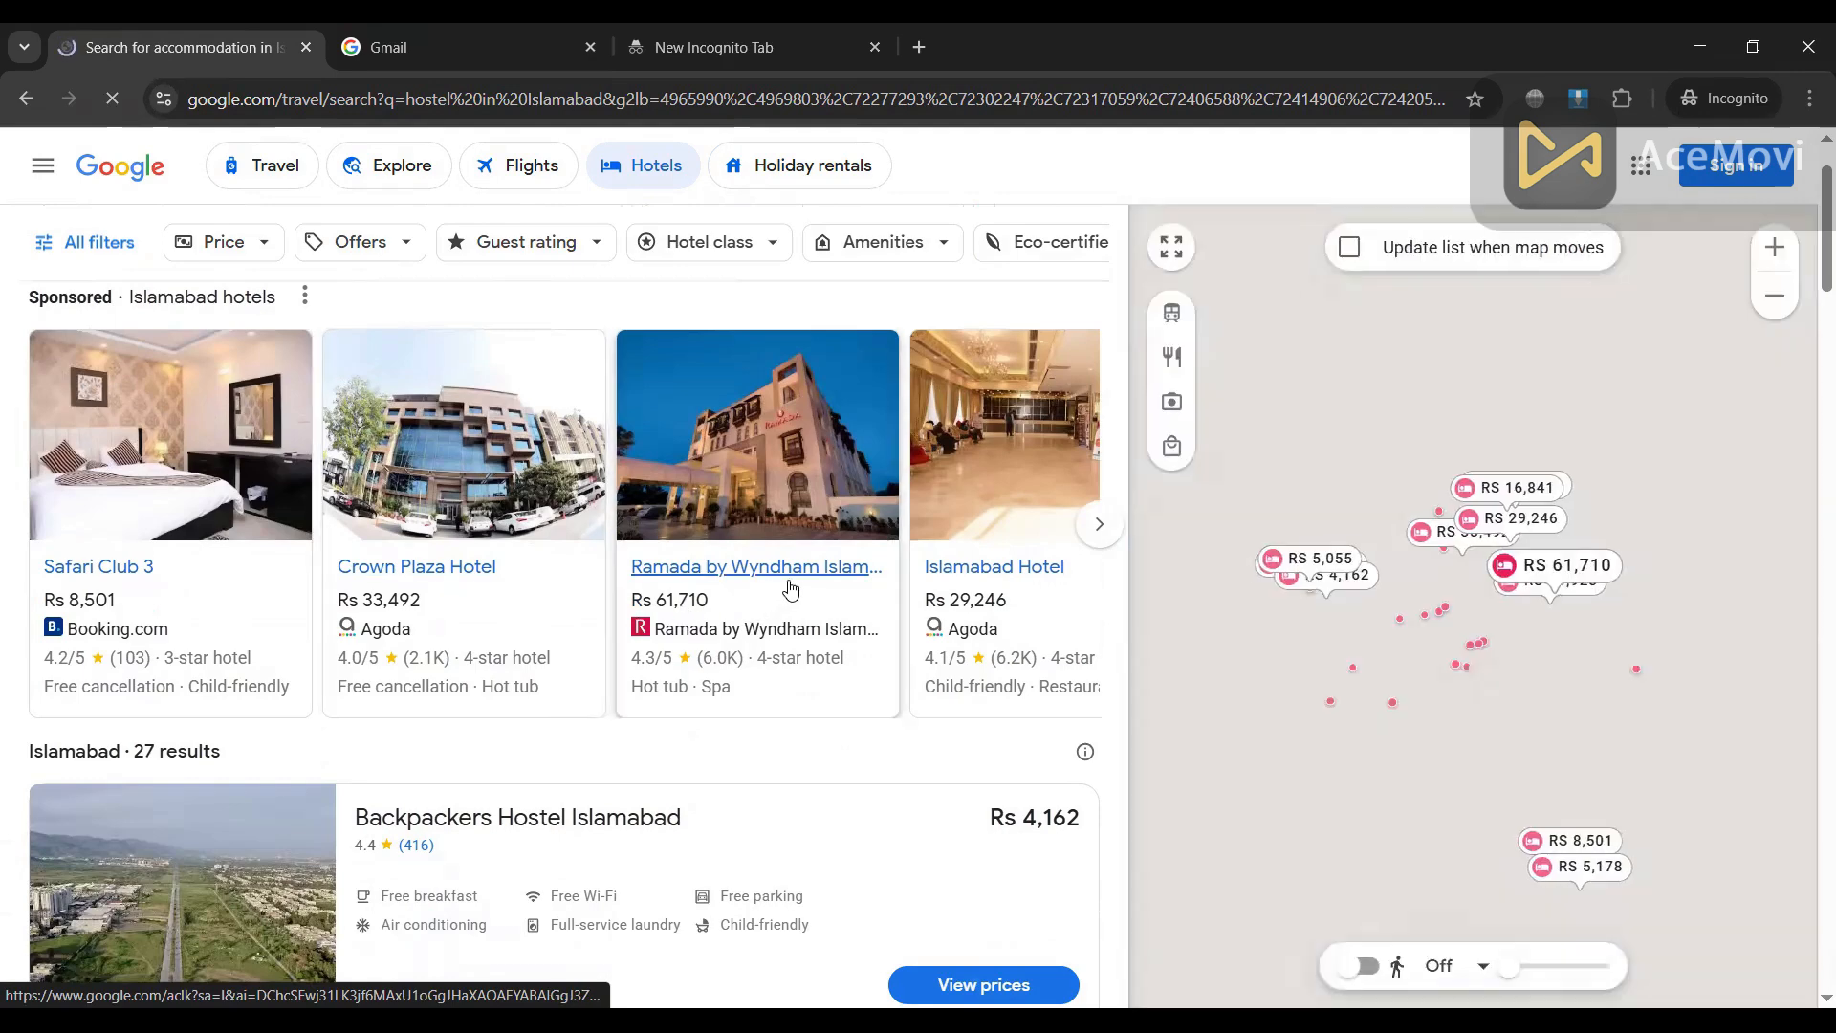
{"action": "left_click", "coordinate": [962, 579]}
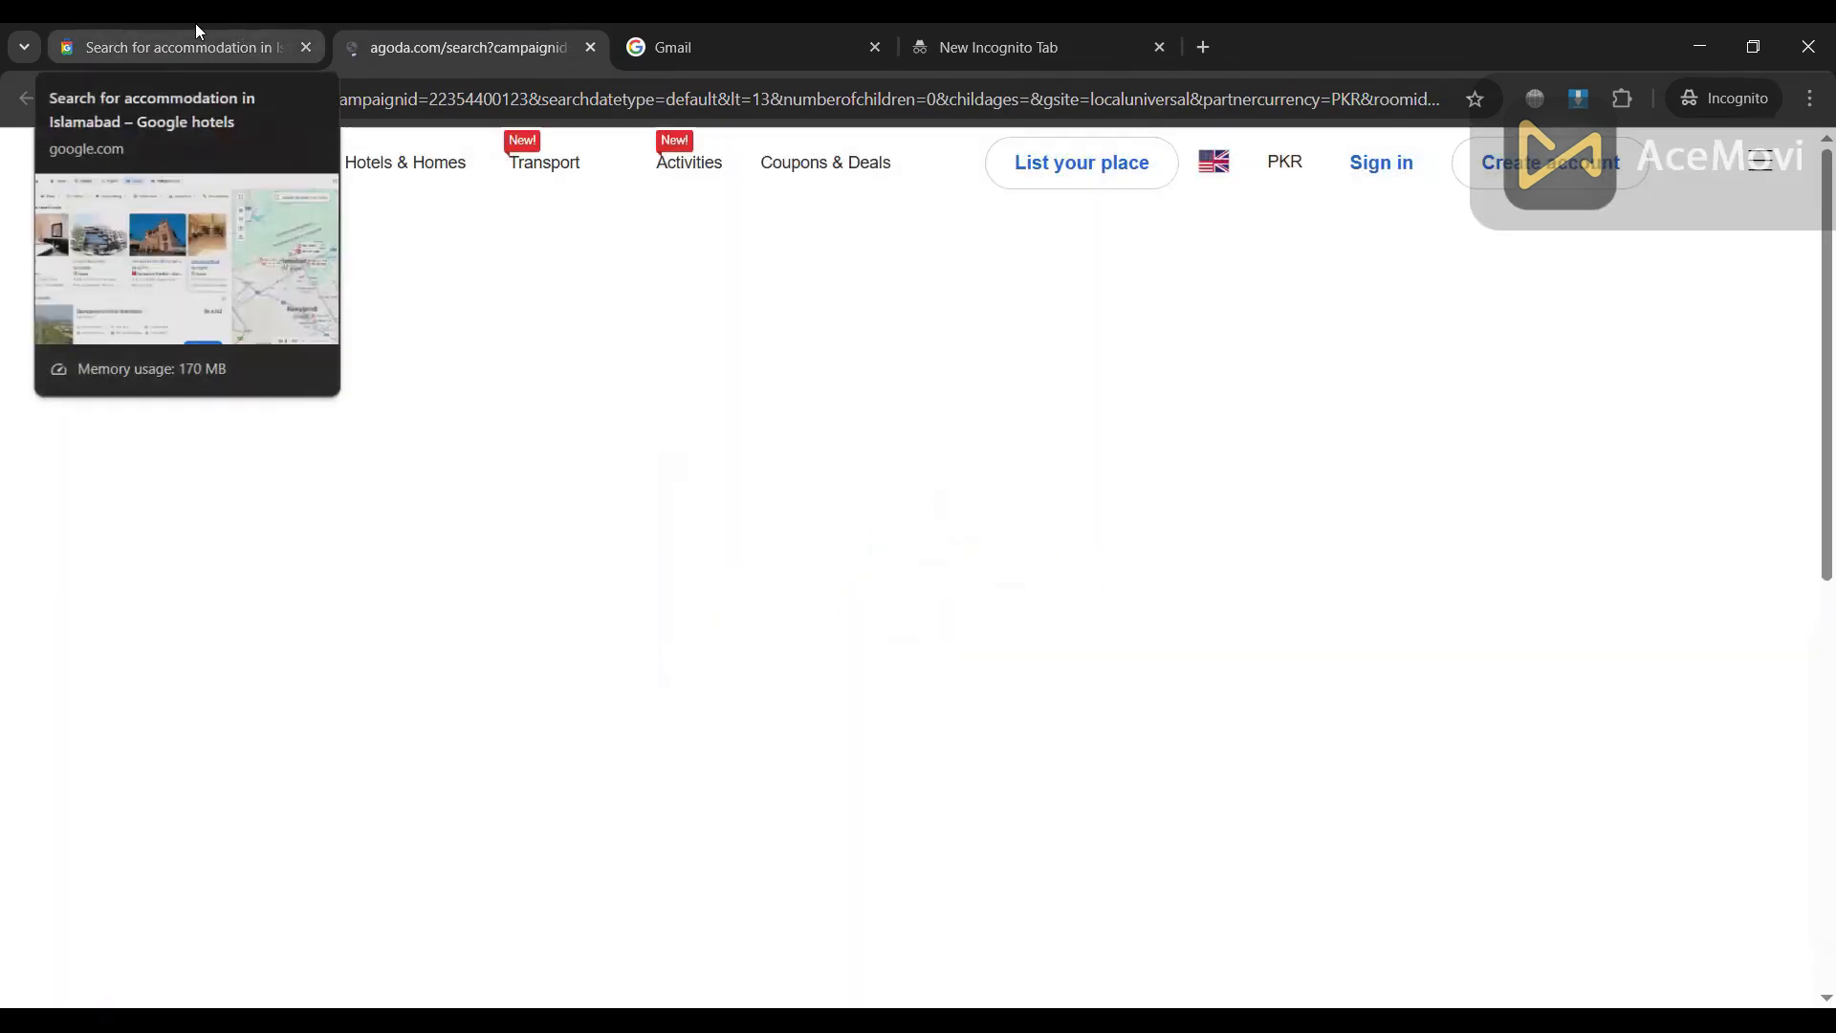
{"action": "left_click", "coordinate": [196, 27]}
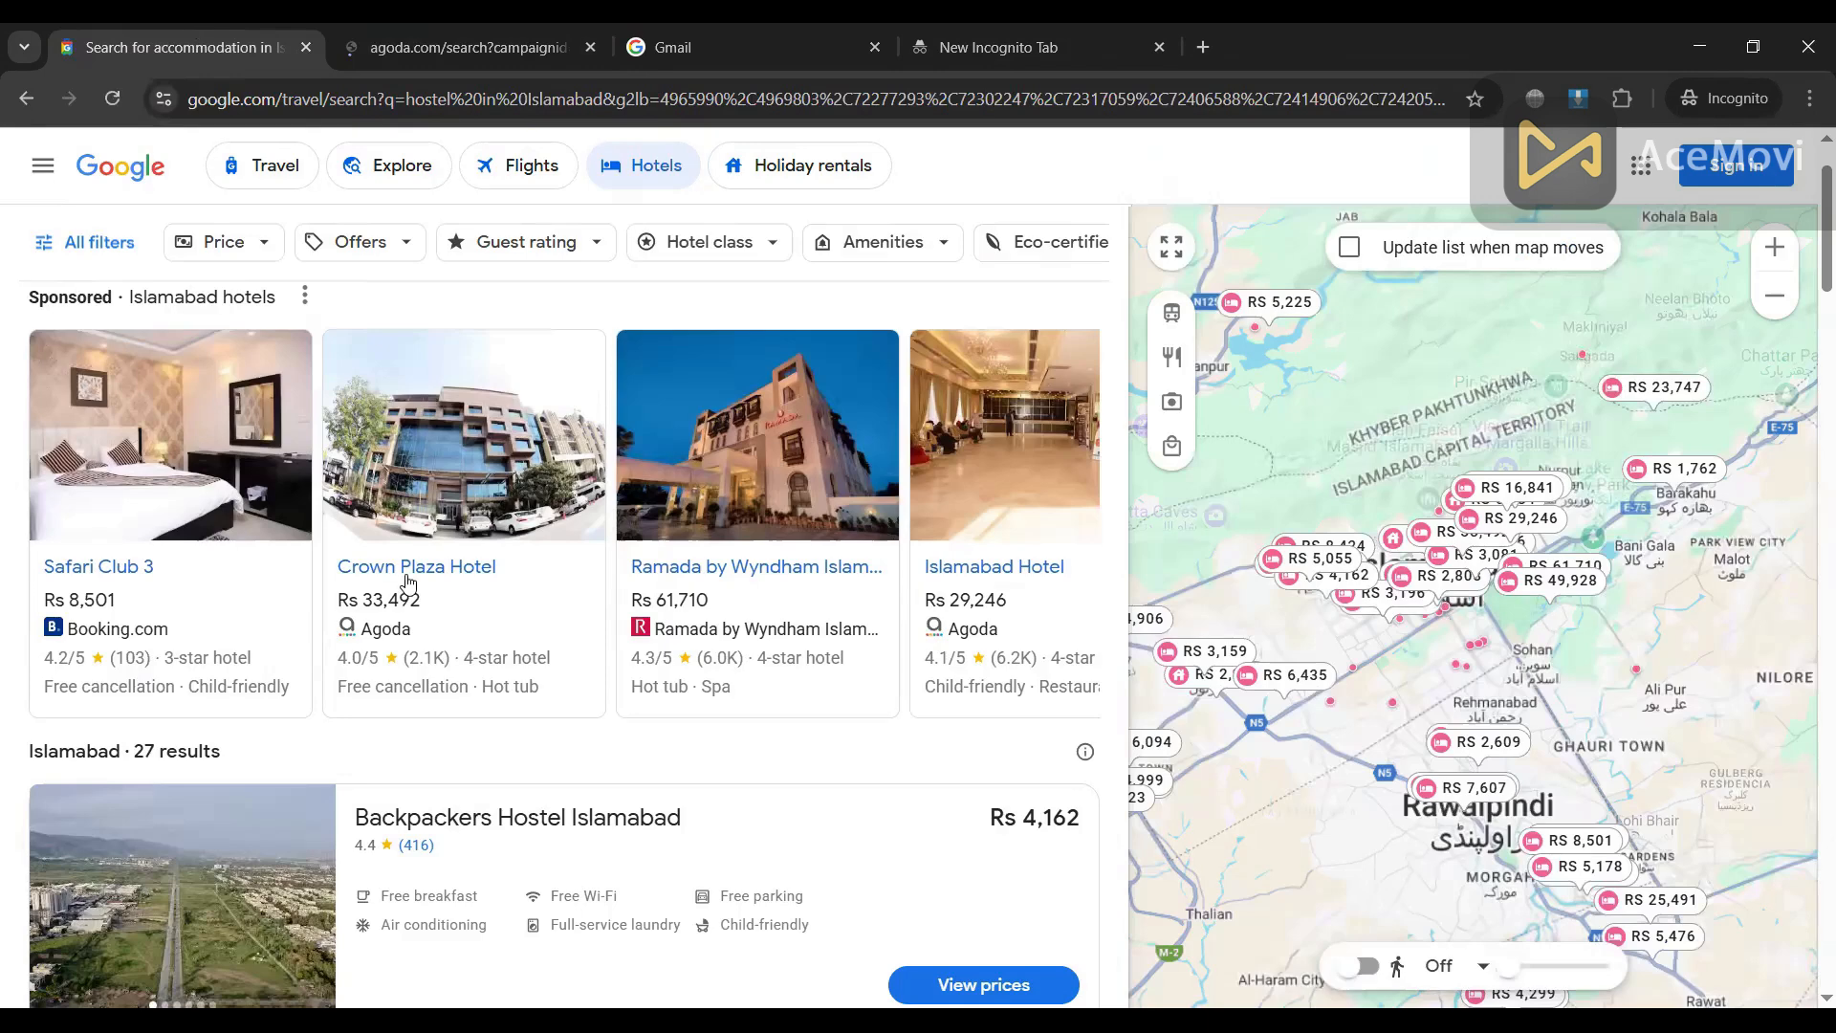
Step: Open the Ibrahim Hostel & Guest House Islamabad details from the hostel list
{"action": "scroll", "coordinate": [408, 582], "scroll_direction": "down", "scroll_amount": 5}
{"action": "scroll", "coordinate": [407, 579], "scroll_direction": "up", "scroll_amount": 2}
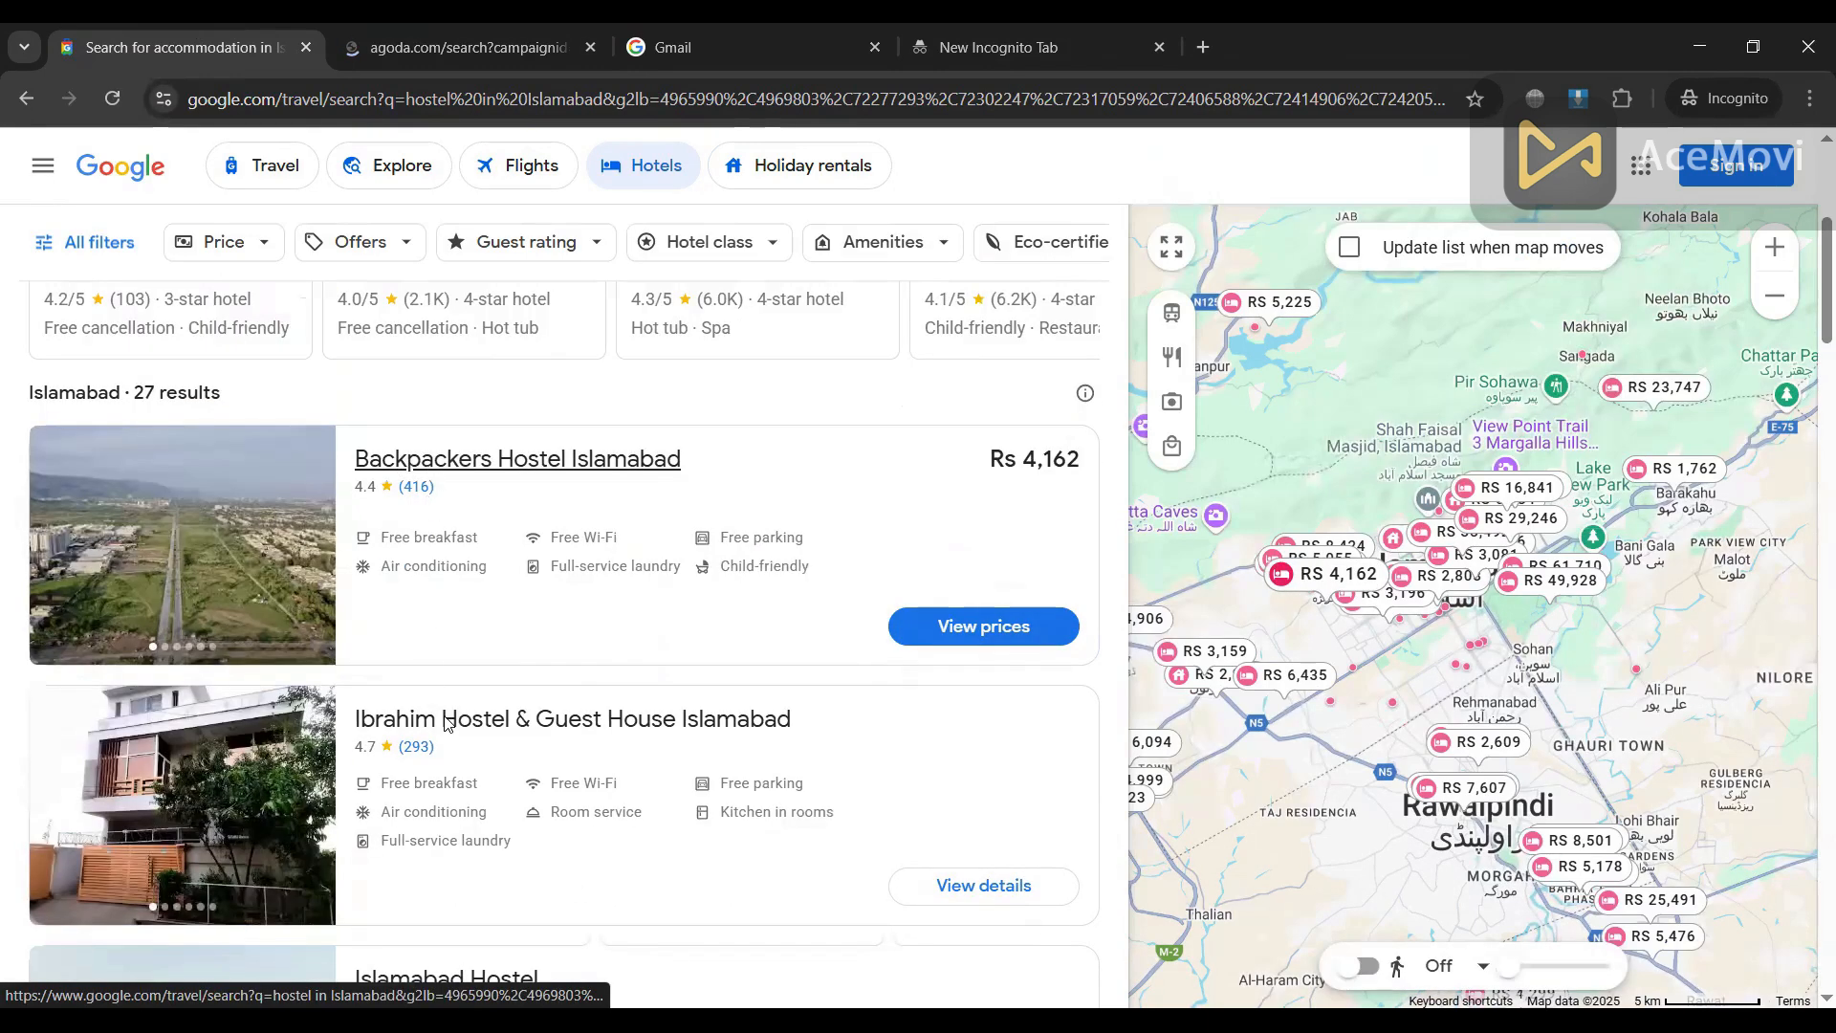
{"action": "scroll", "coordinate": [459, 726], "scroll_direction": "down", "scroll_amount": 3}
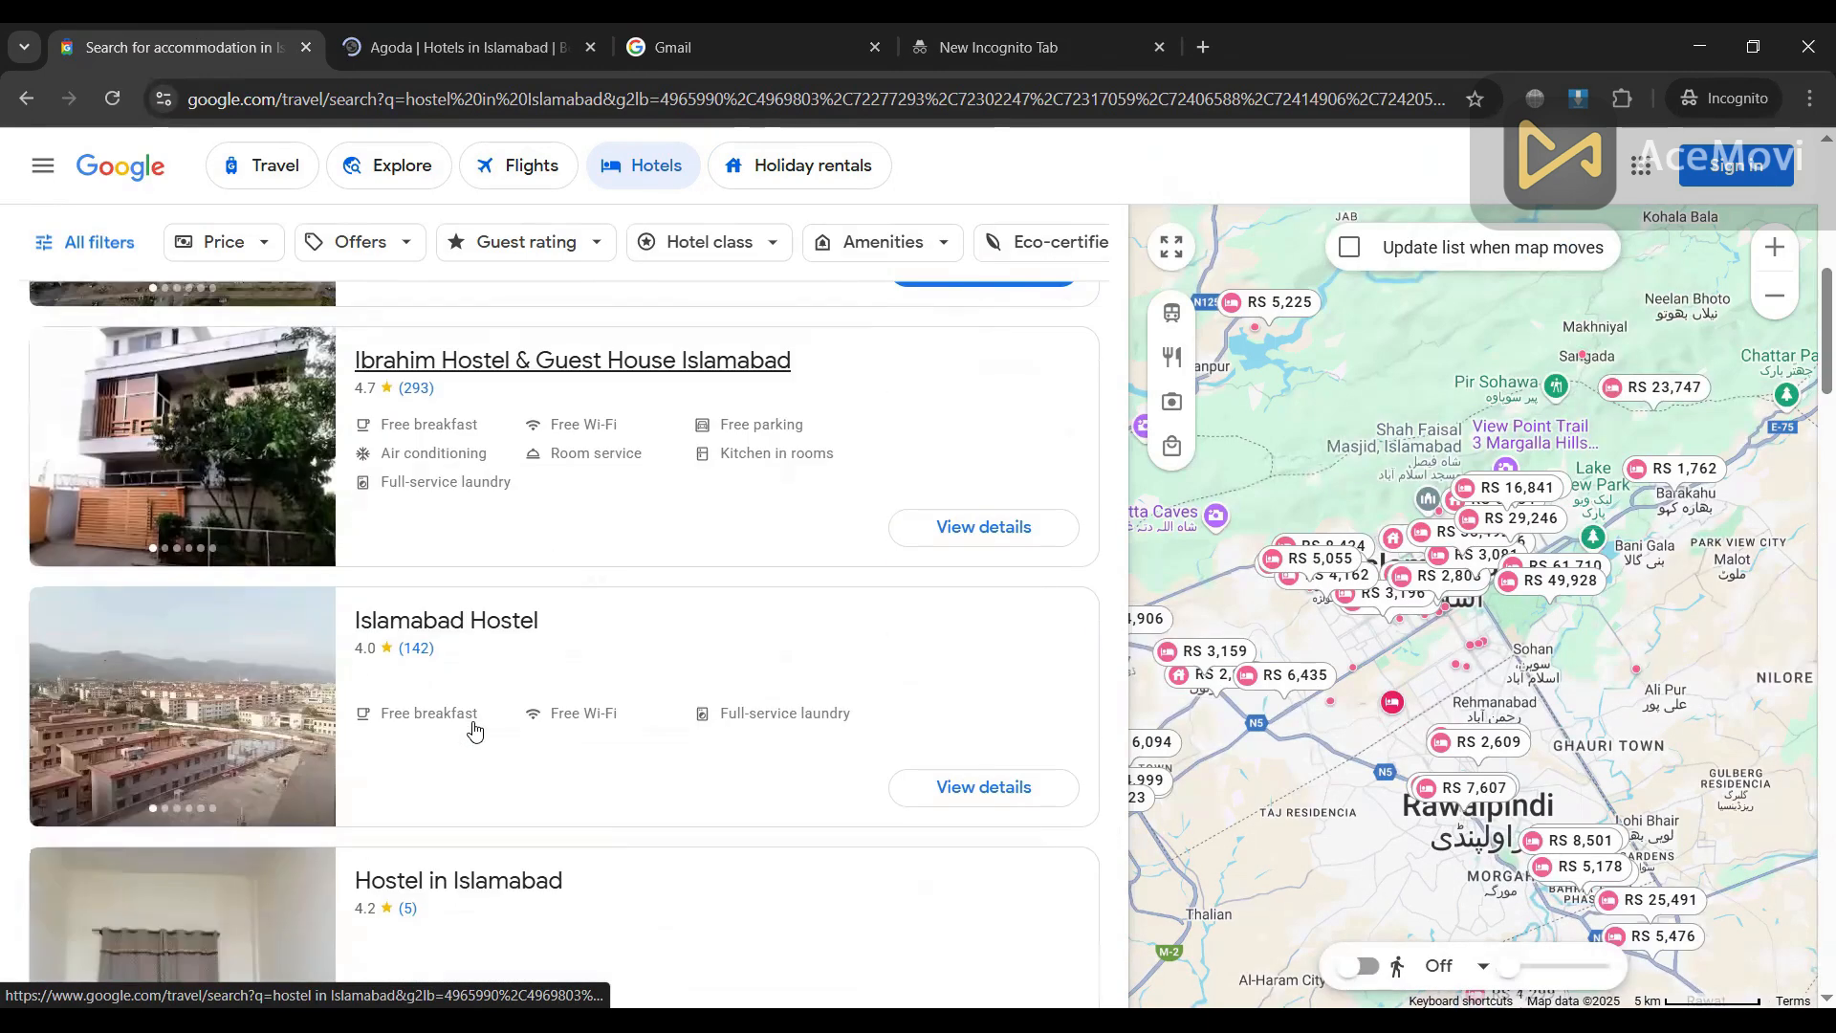
{"action": "scroll", "coordinate": [473, 730], "scroll_direction": "down", "scroll_amount": 4}
{"action": "scroll", "coordinate": [472, 730], "scroll_direction": "up", "scroll_amount": 4}
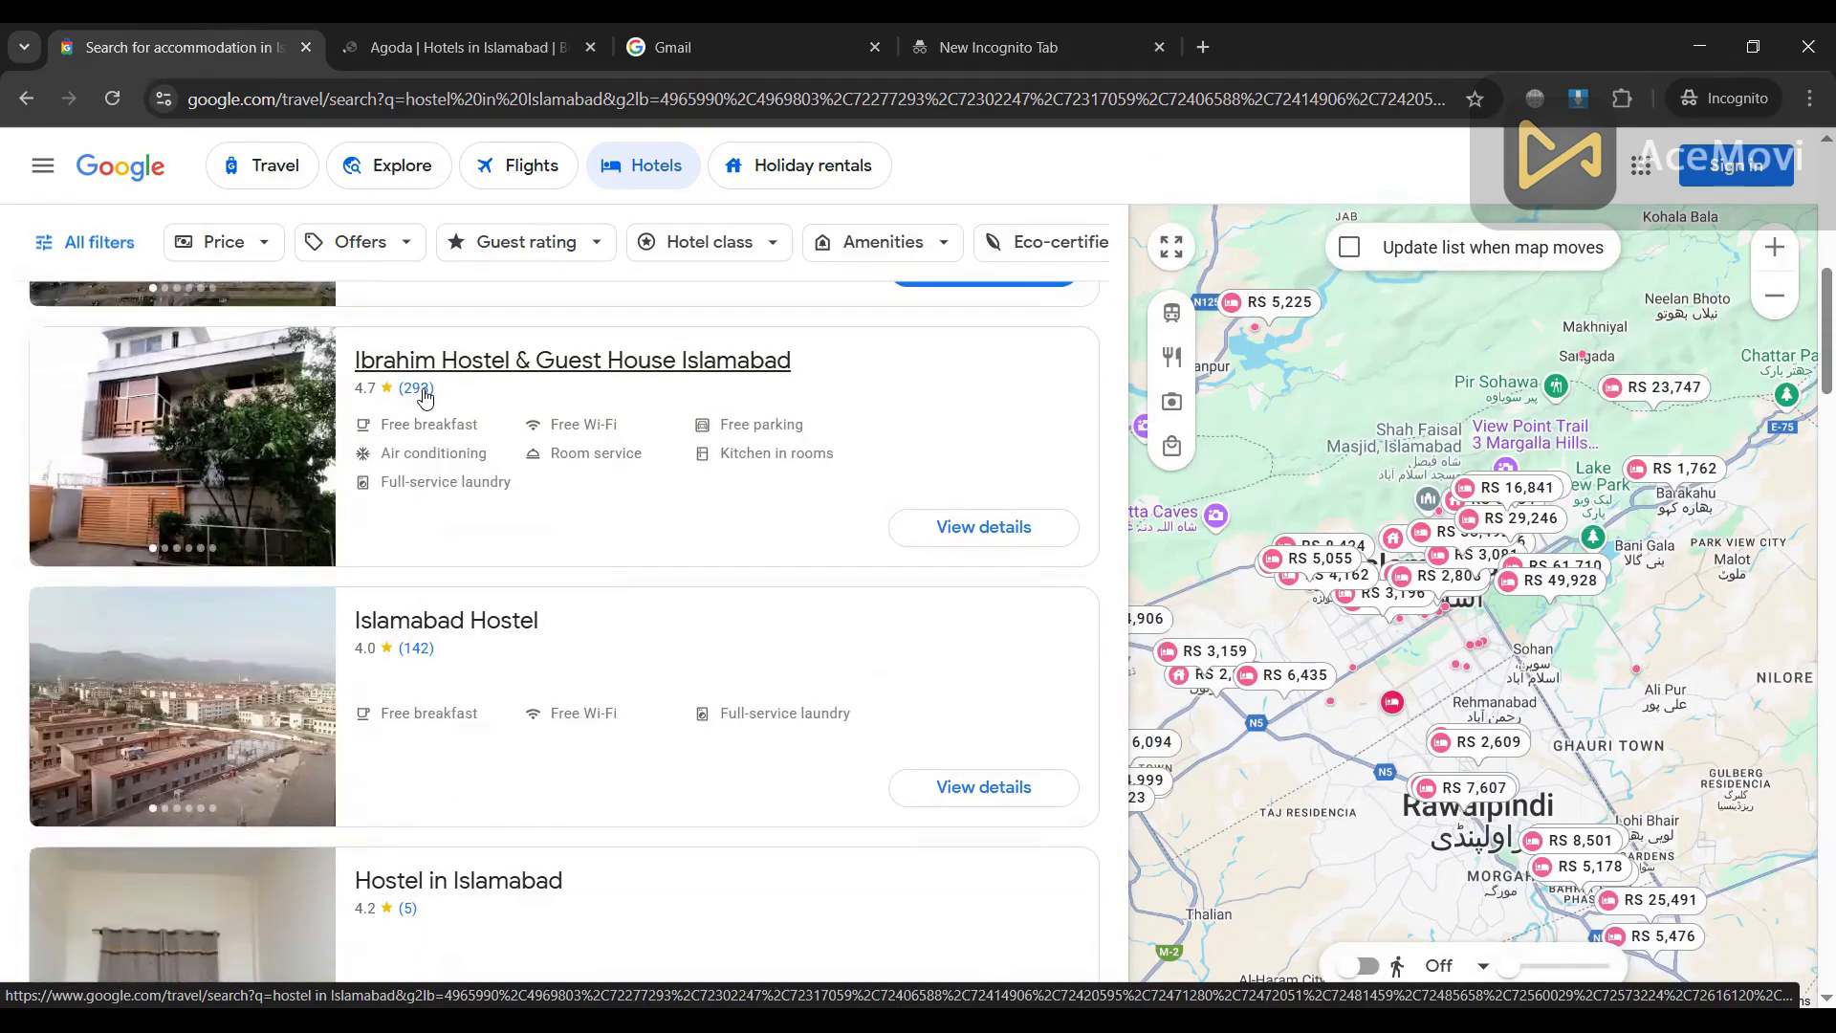
{"action": "mouse_move", "coordinate": [413, 396]}
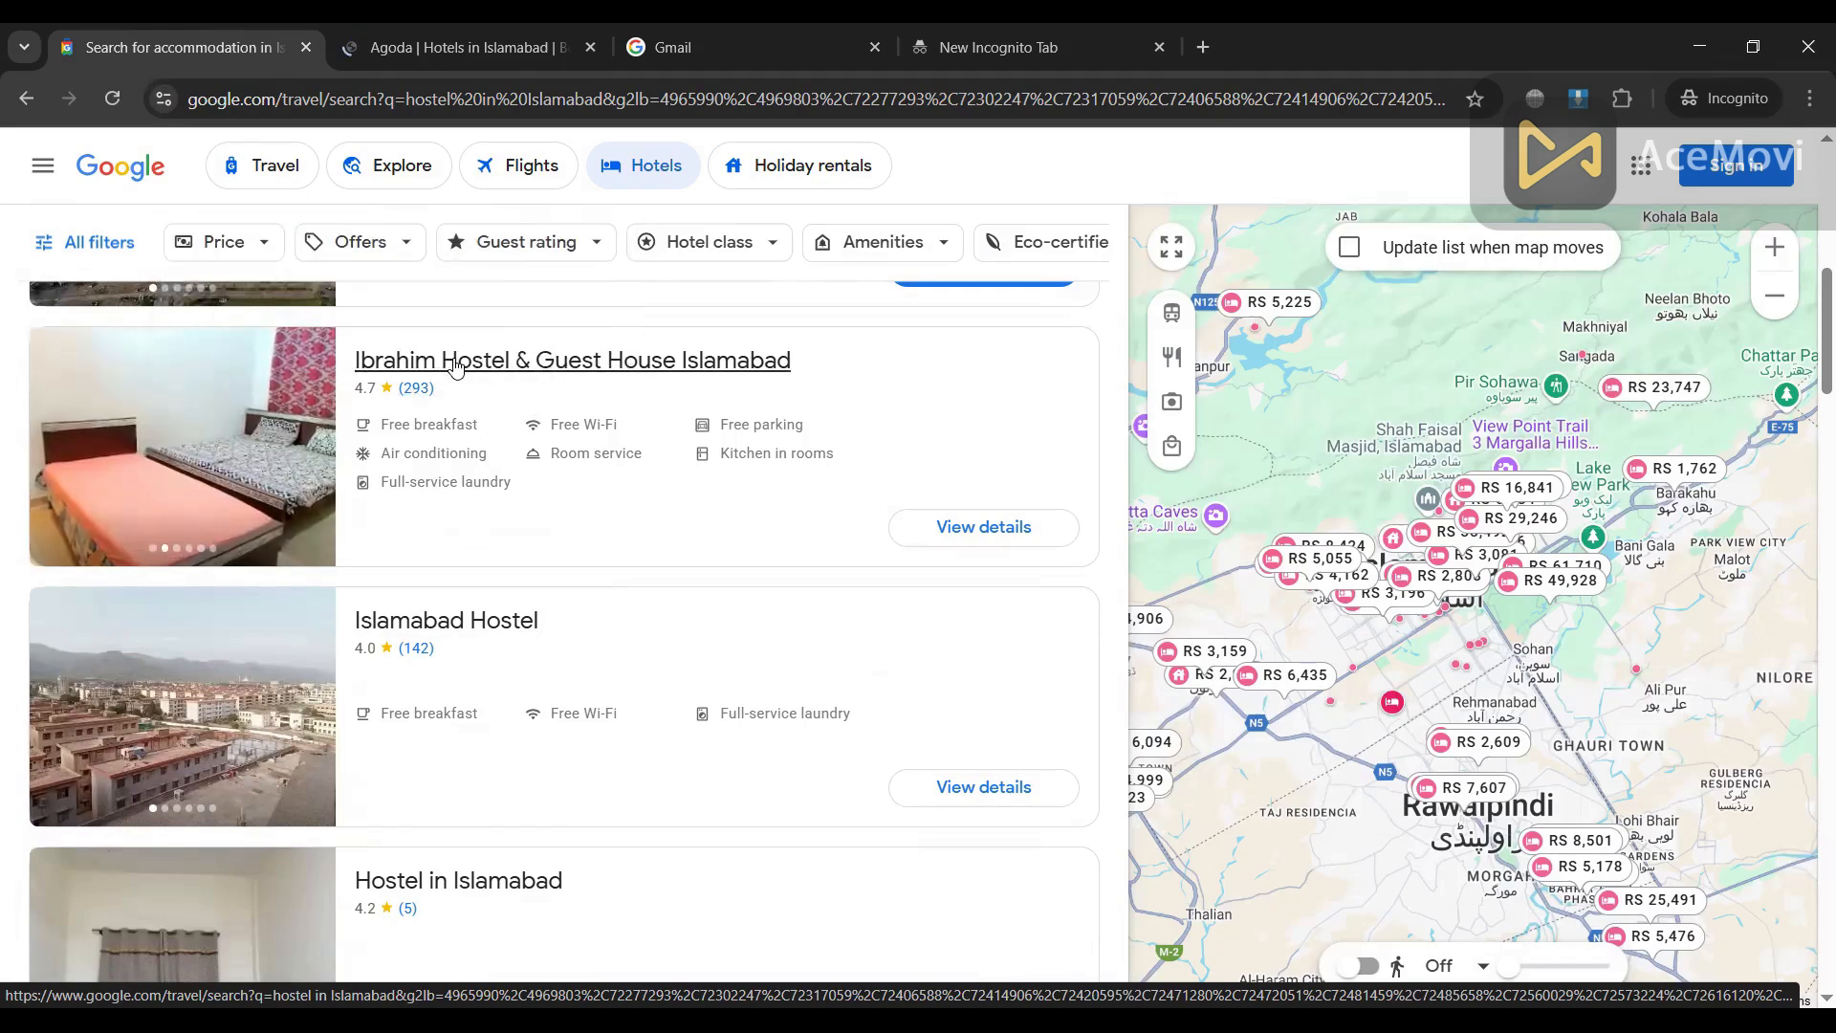
{"action": "left_click", "coordinate": [457, 366]}
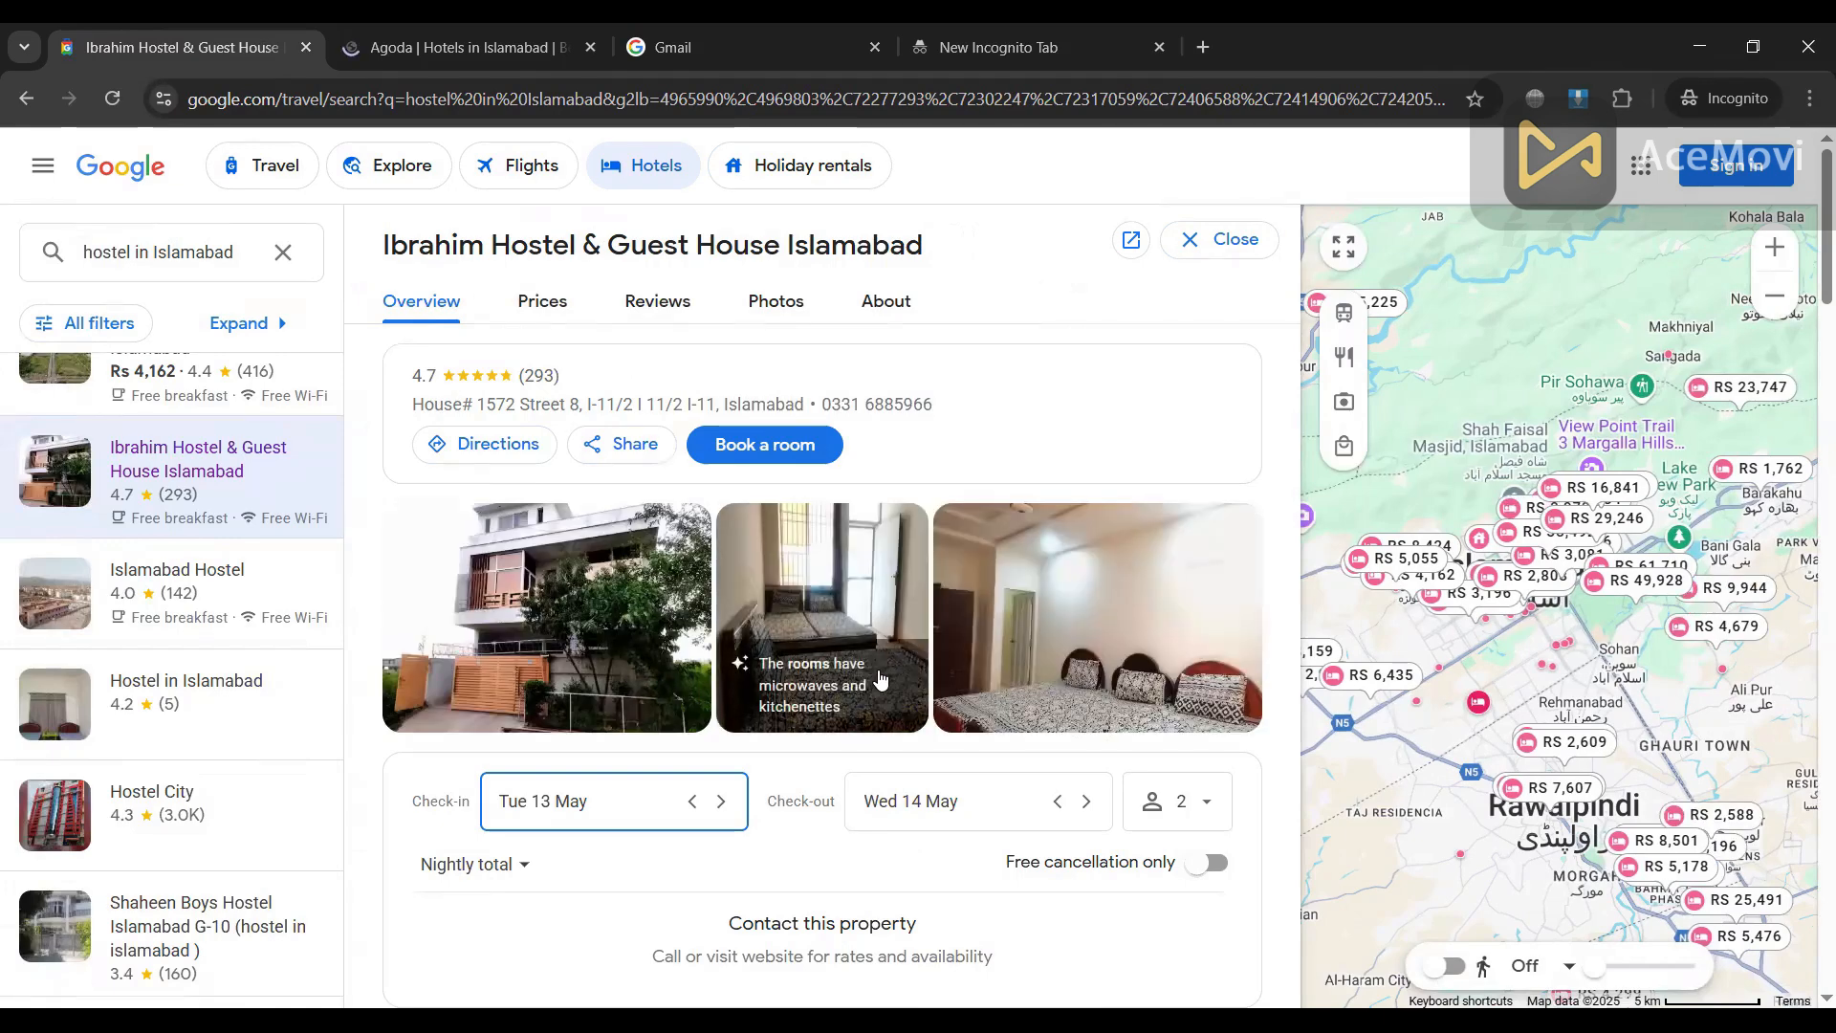
Step: View the Ibrahim Hostel & Guest House prices
{"action": "scroll", "coordinate": [722, 658], "scroll_direction": "down", "scroll_amount": 5}
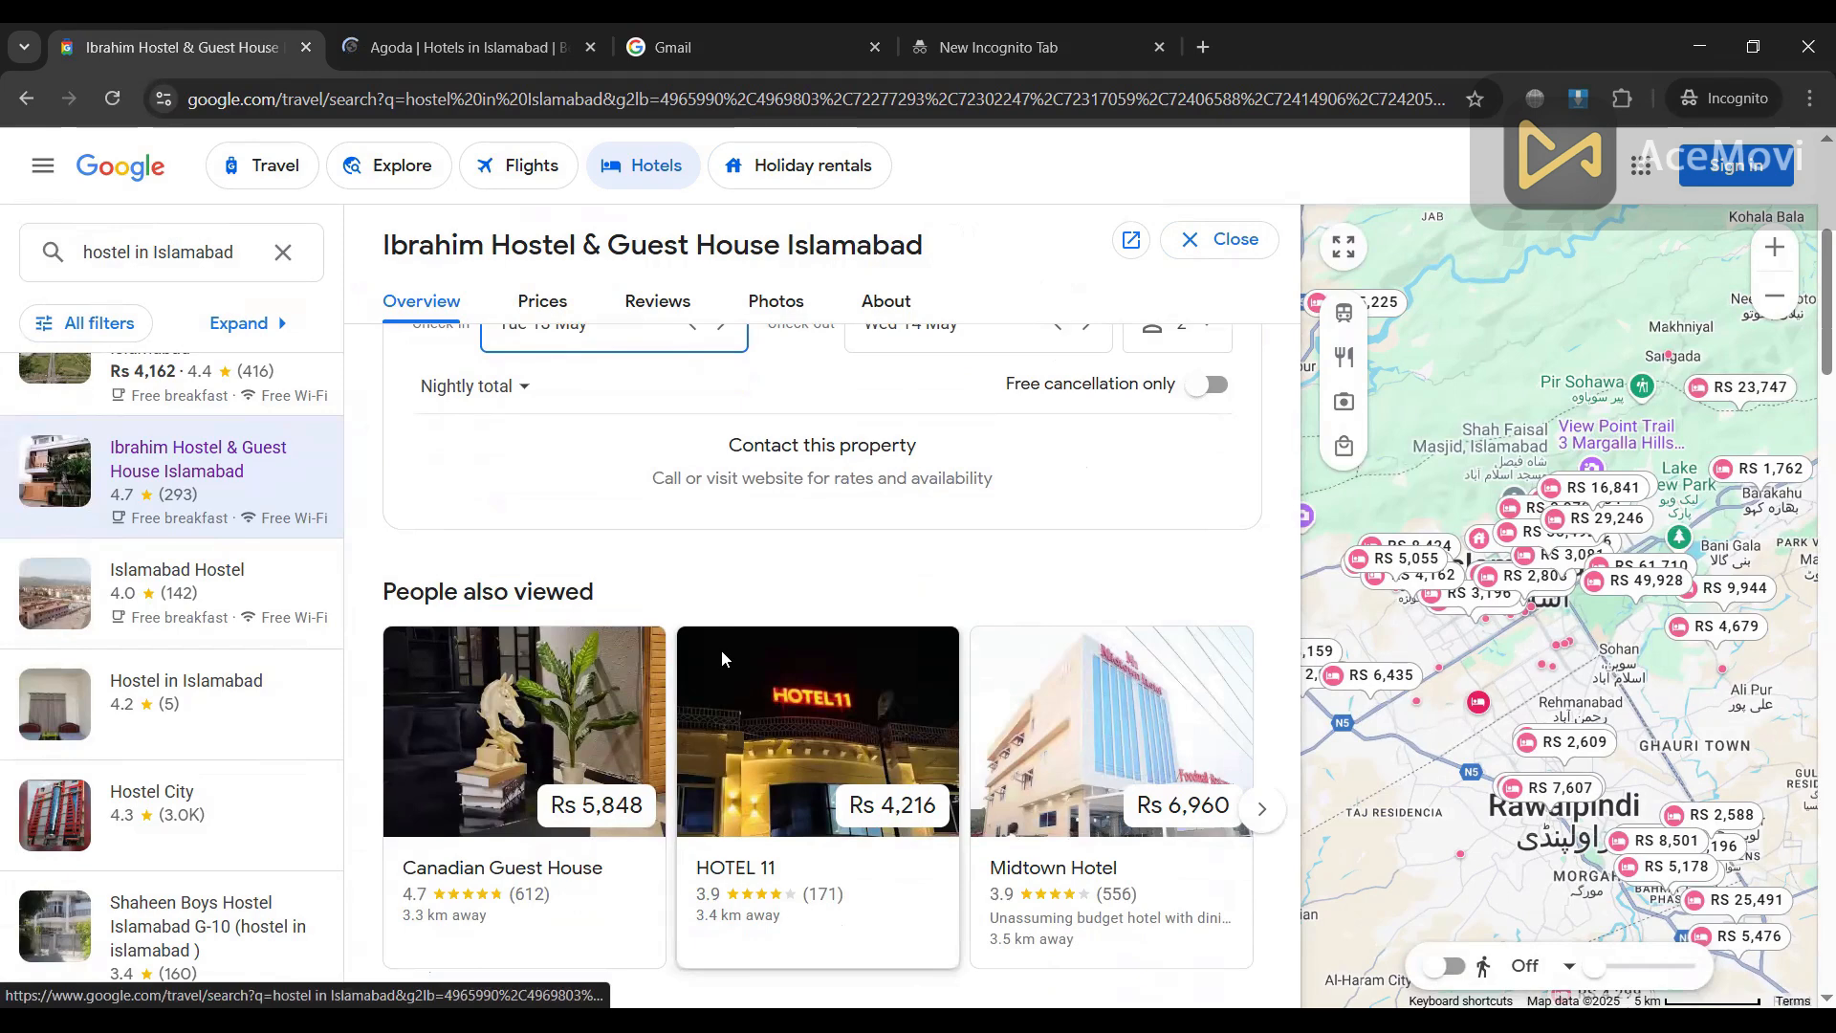
{"action": "scroll", "coordinate": [722, 658], "scroll_direction": "down", "scroll_amount": 3}
{"action": "scroll", "coordinate": [722, 658], "scroll_direction": "up", "scroll_amount": 5}
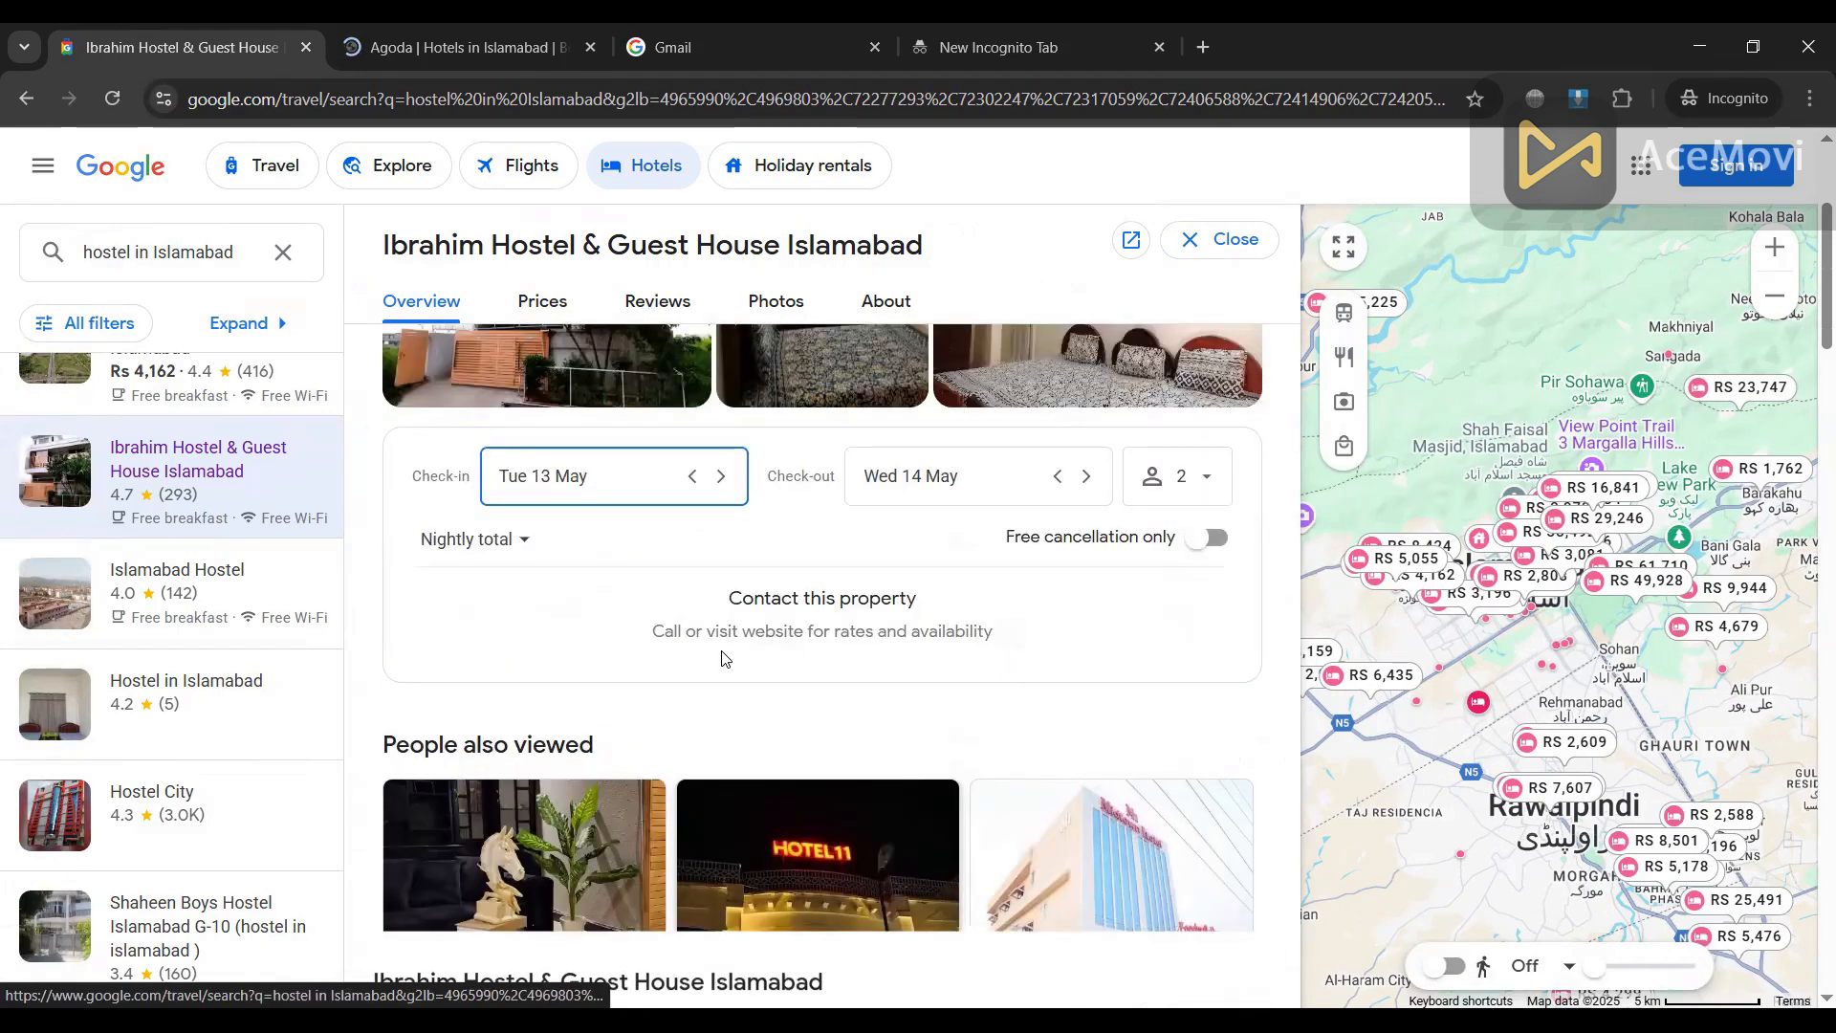
{"action": "scroll", "coordinate": [722, 658], "scroll_direction": "up", "scroll_amount": 3}
{"action": "left_click", "coordinate": [525, 304]}
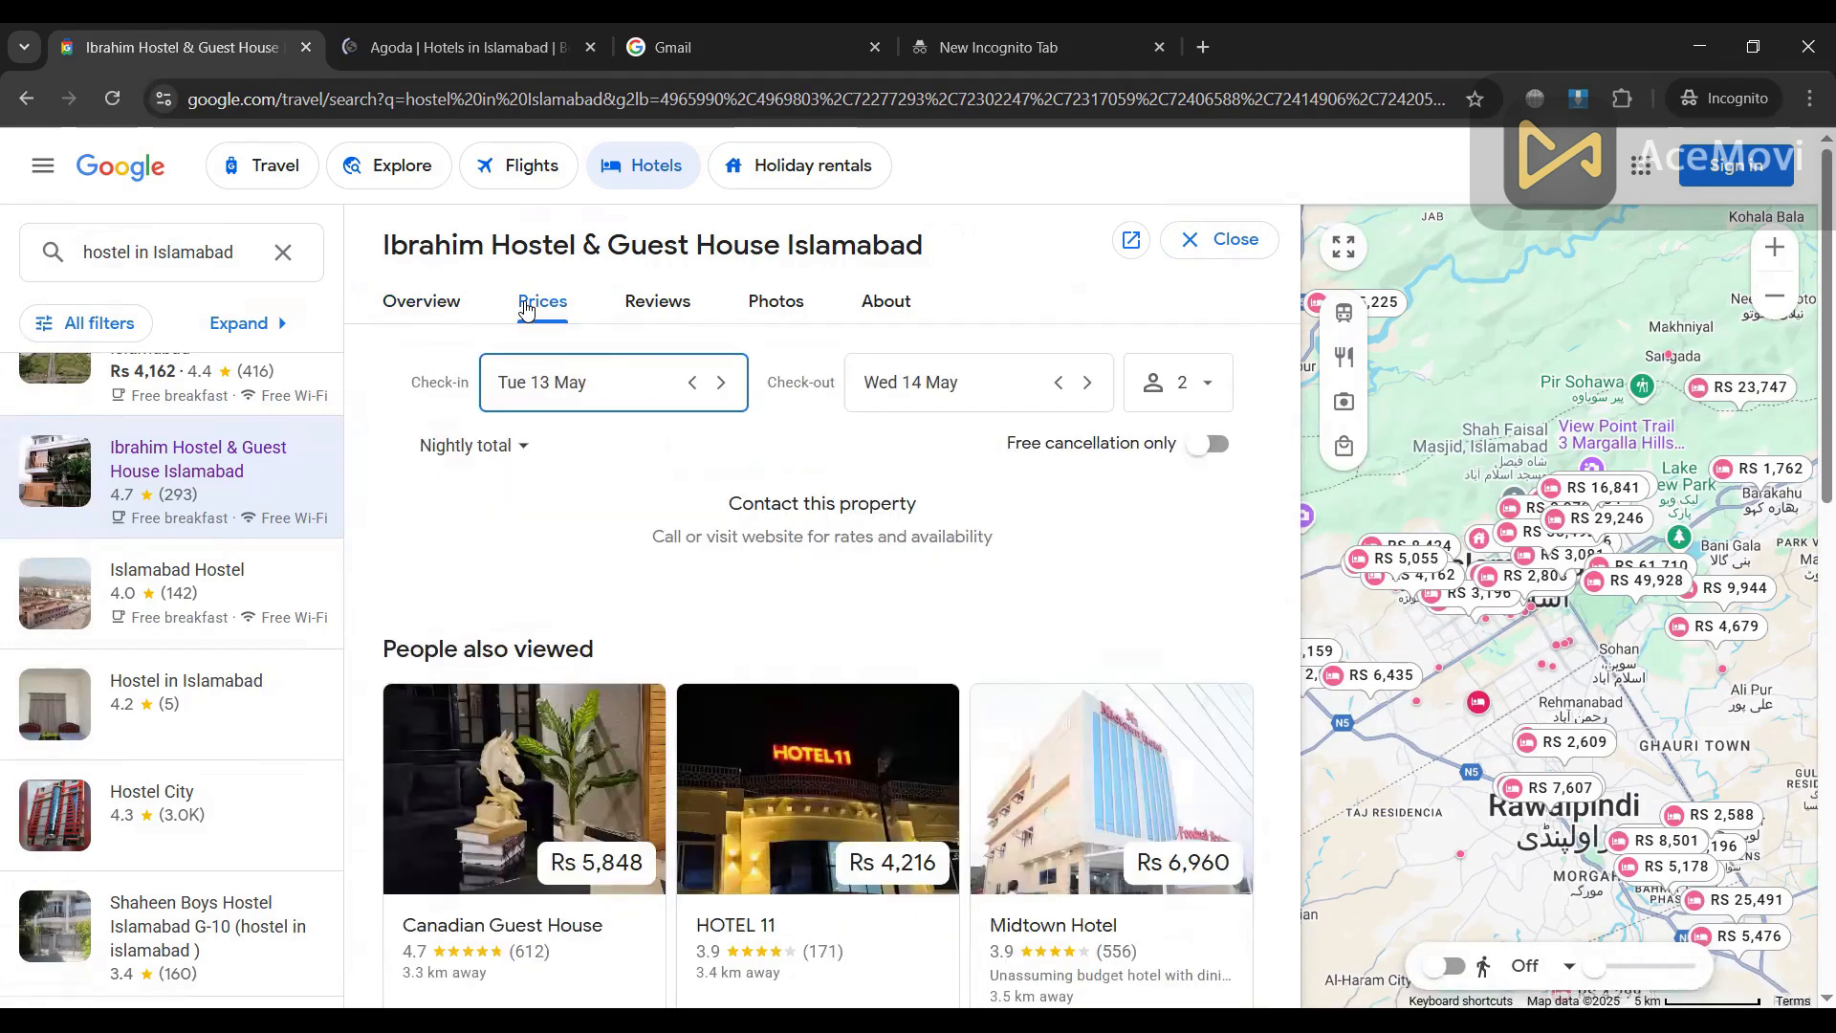
Step: Read through the hostel's guest reviews
{"action": "left_click", "coordinate": [646, 316]}
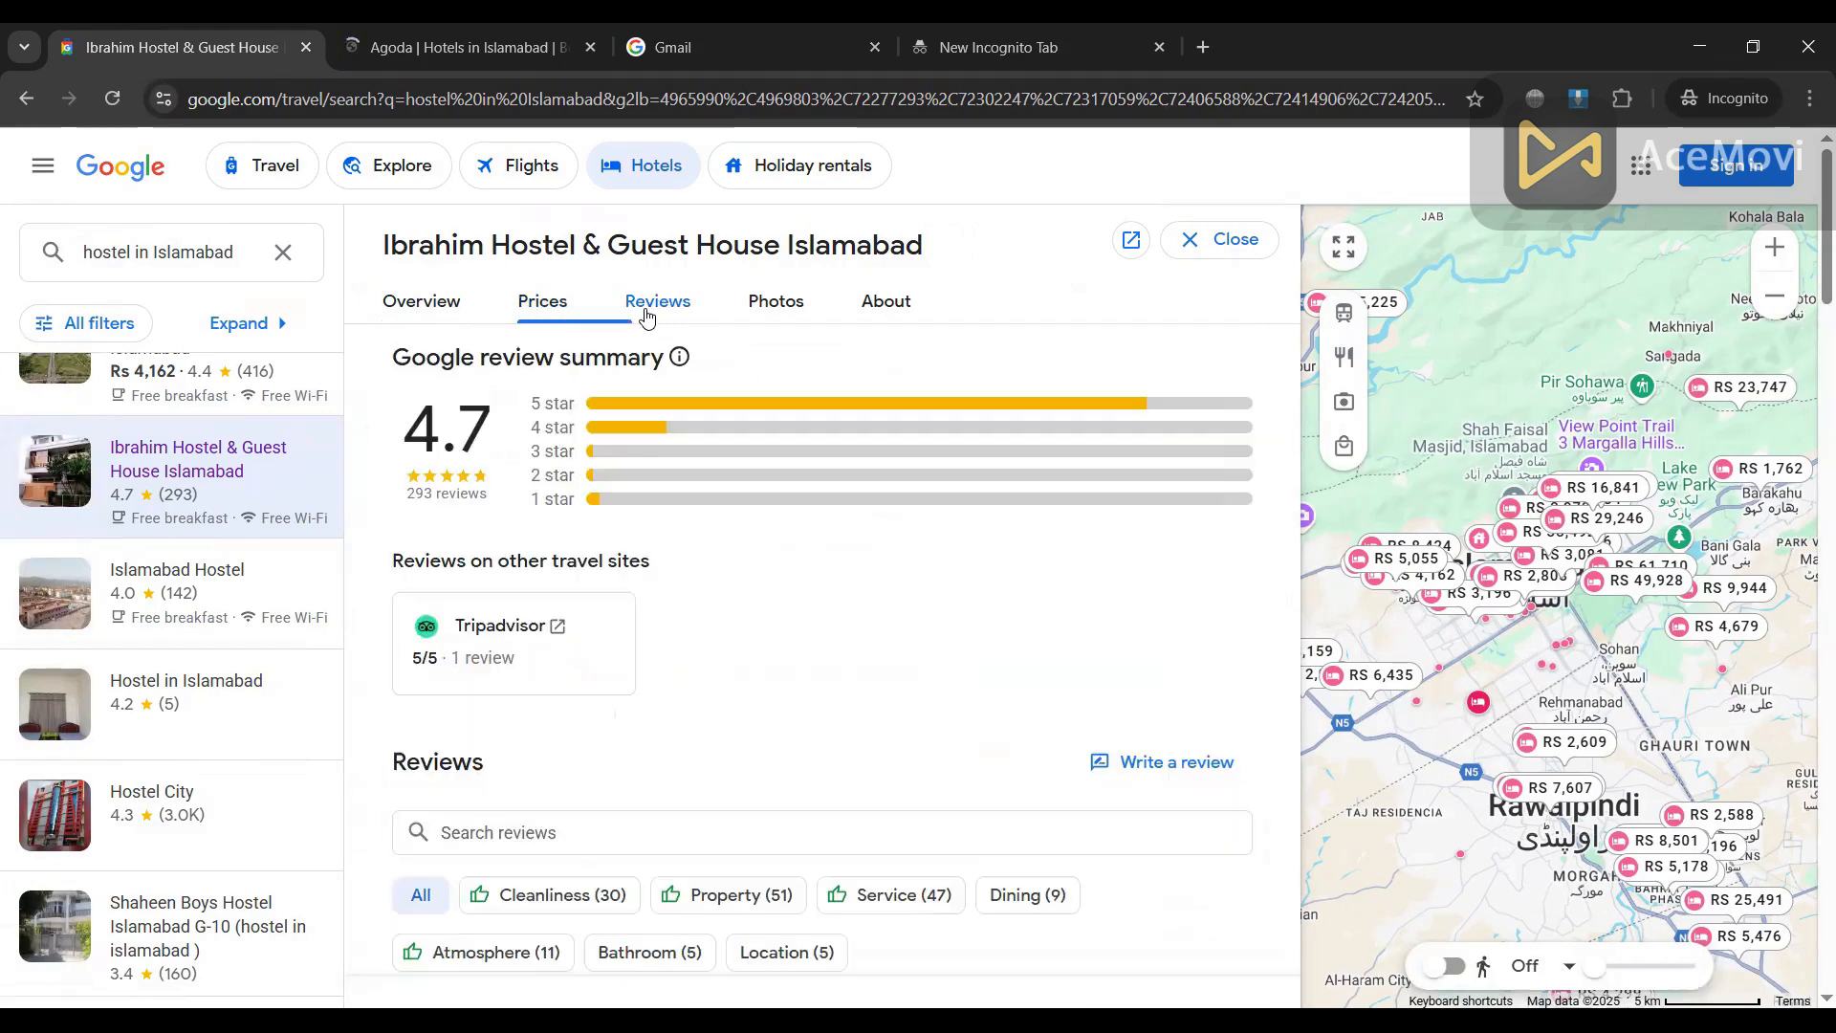
{"action": "scroll", "coordinate": [689, 697], "scroll_direction": "down", "scroll_amount": 5}
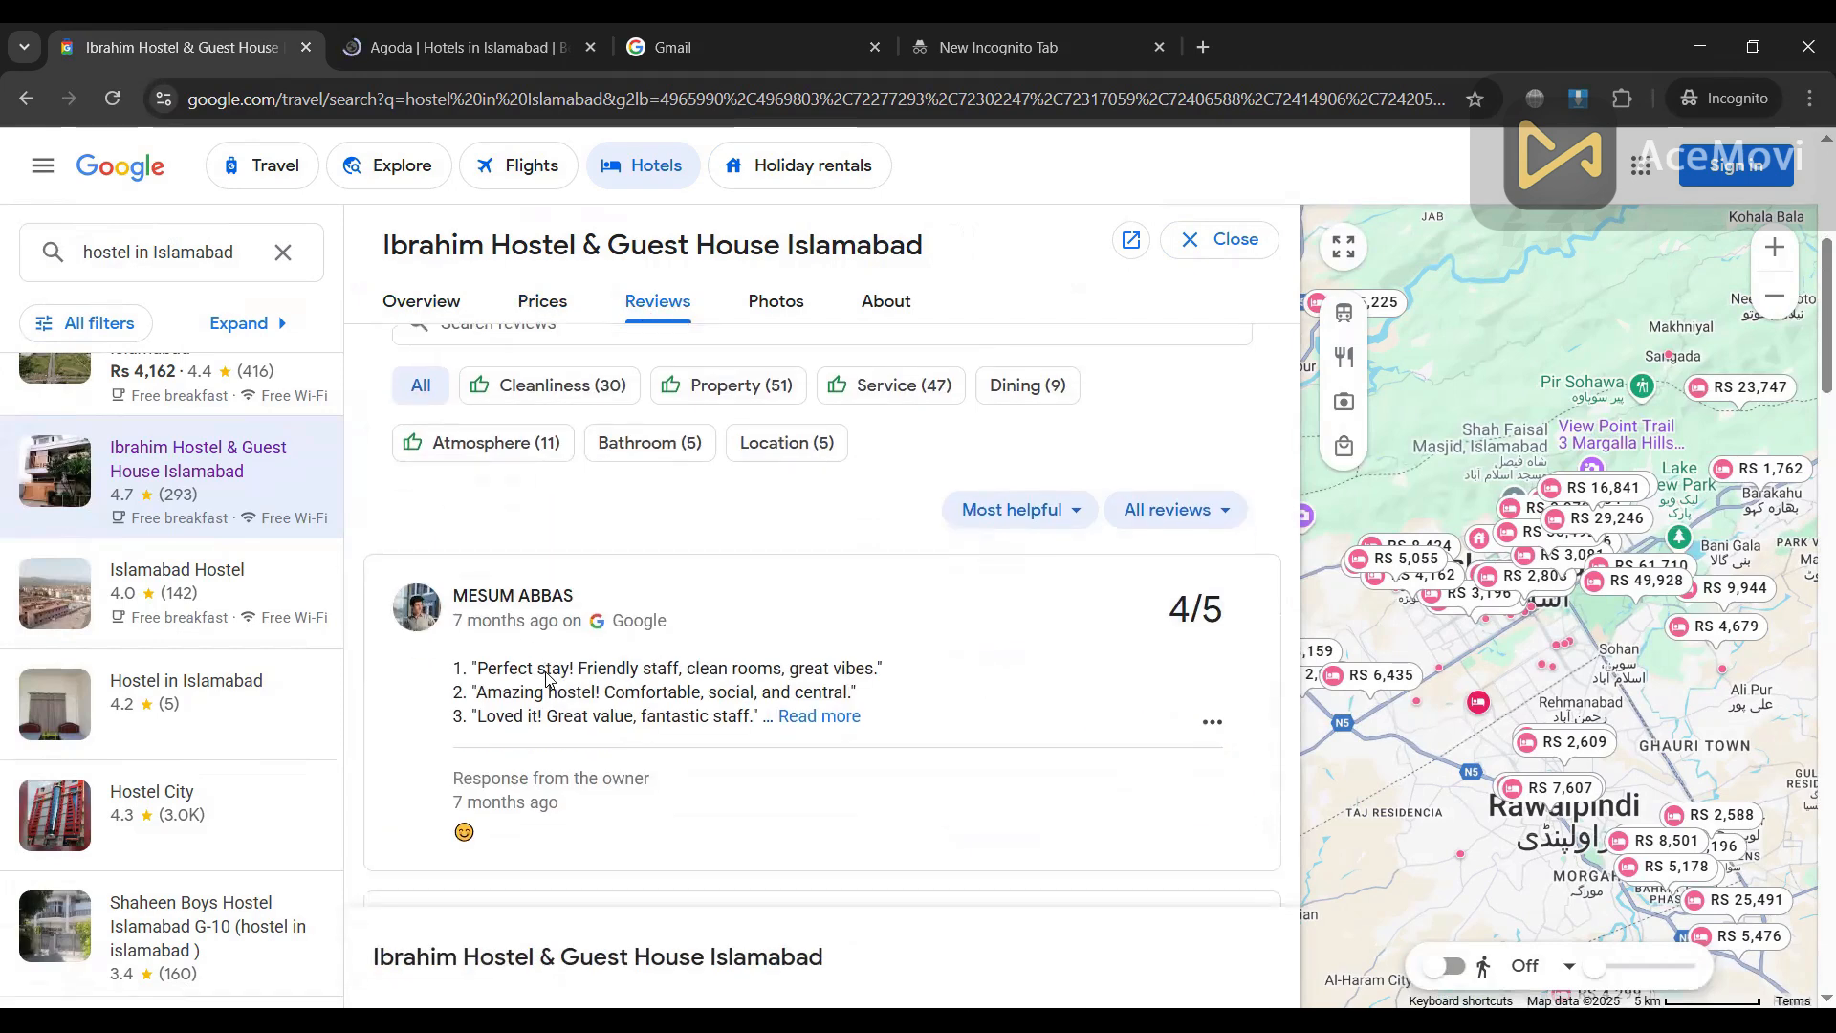
{"action": "scroll", "coordinate": [546, 676], "scroll_direction": "down", "scroll_amount": 10}
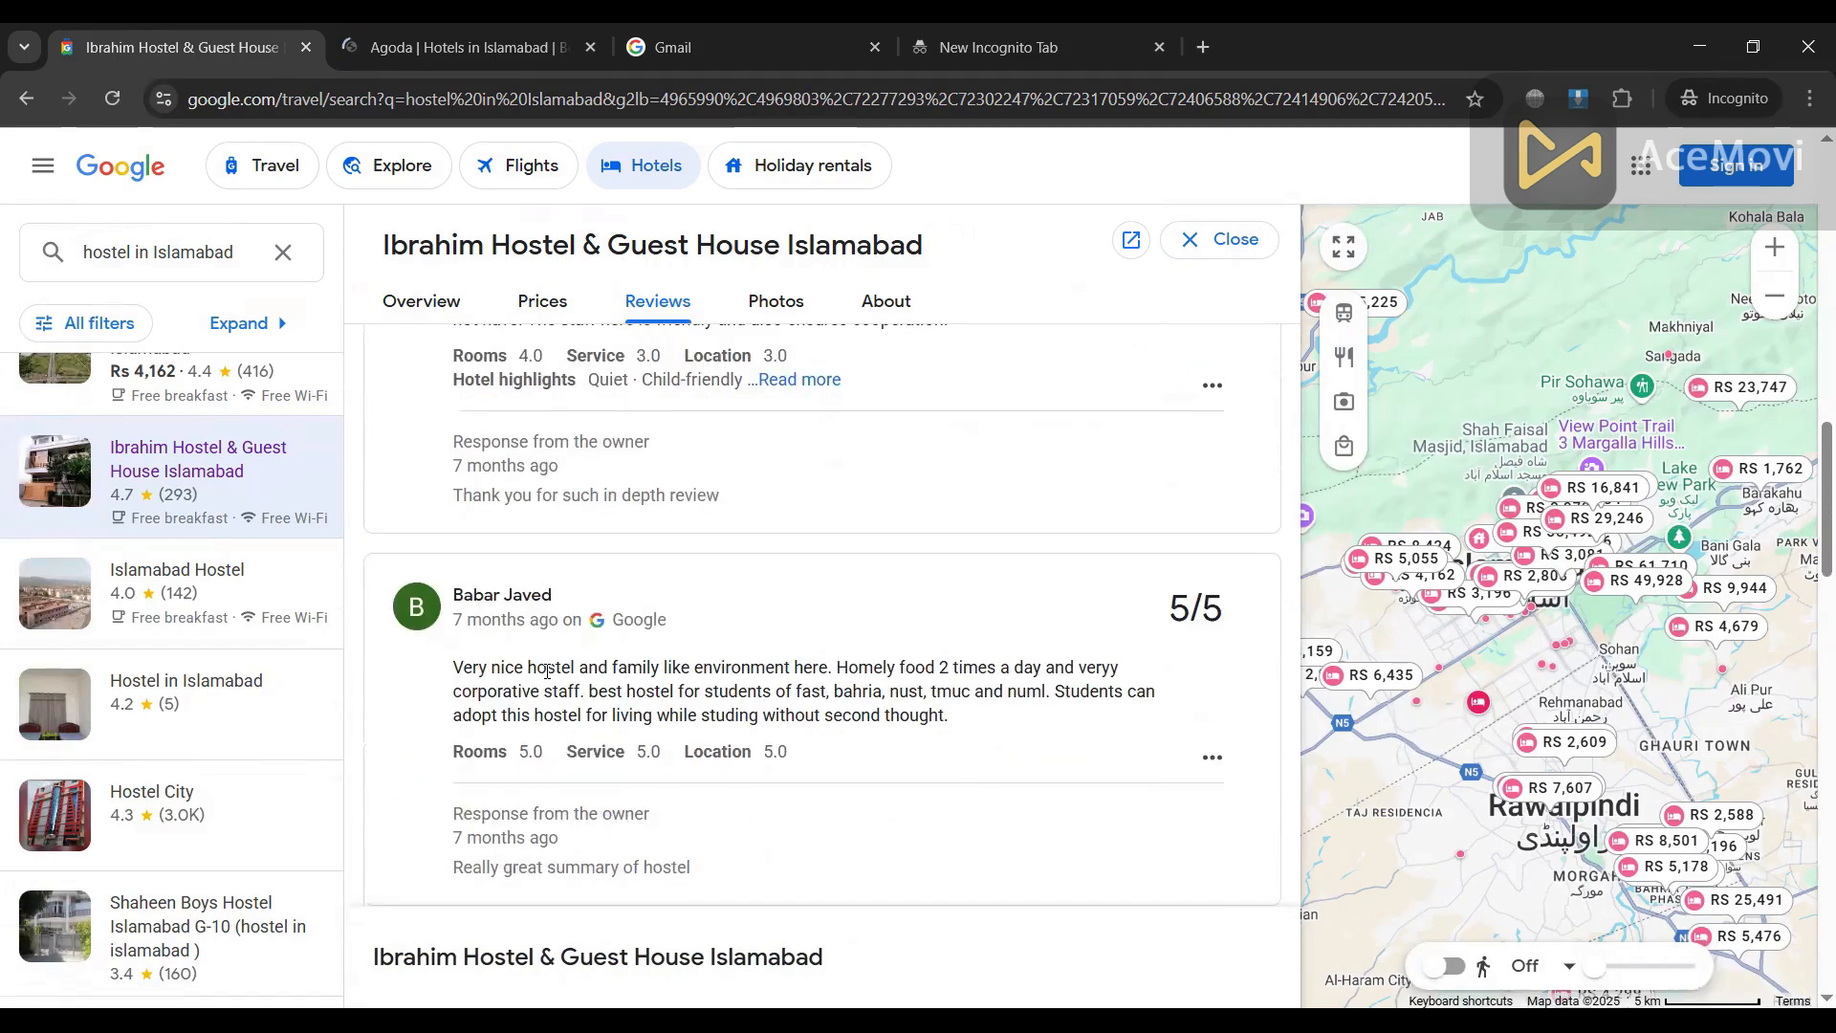
{"action": "scroll", "coordinate": [546, 671], "scroll_direction": "down", "scroll_amount": 3}
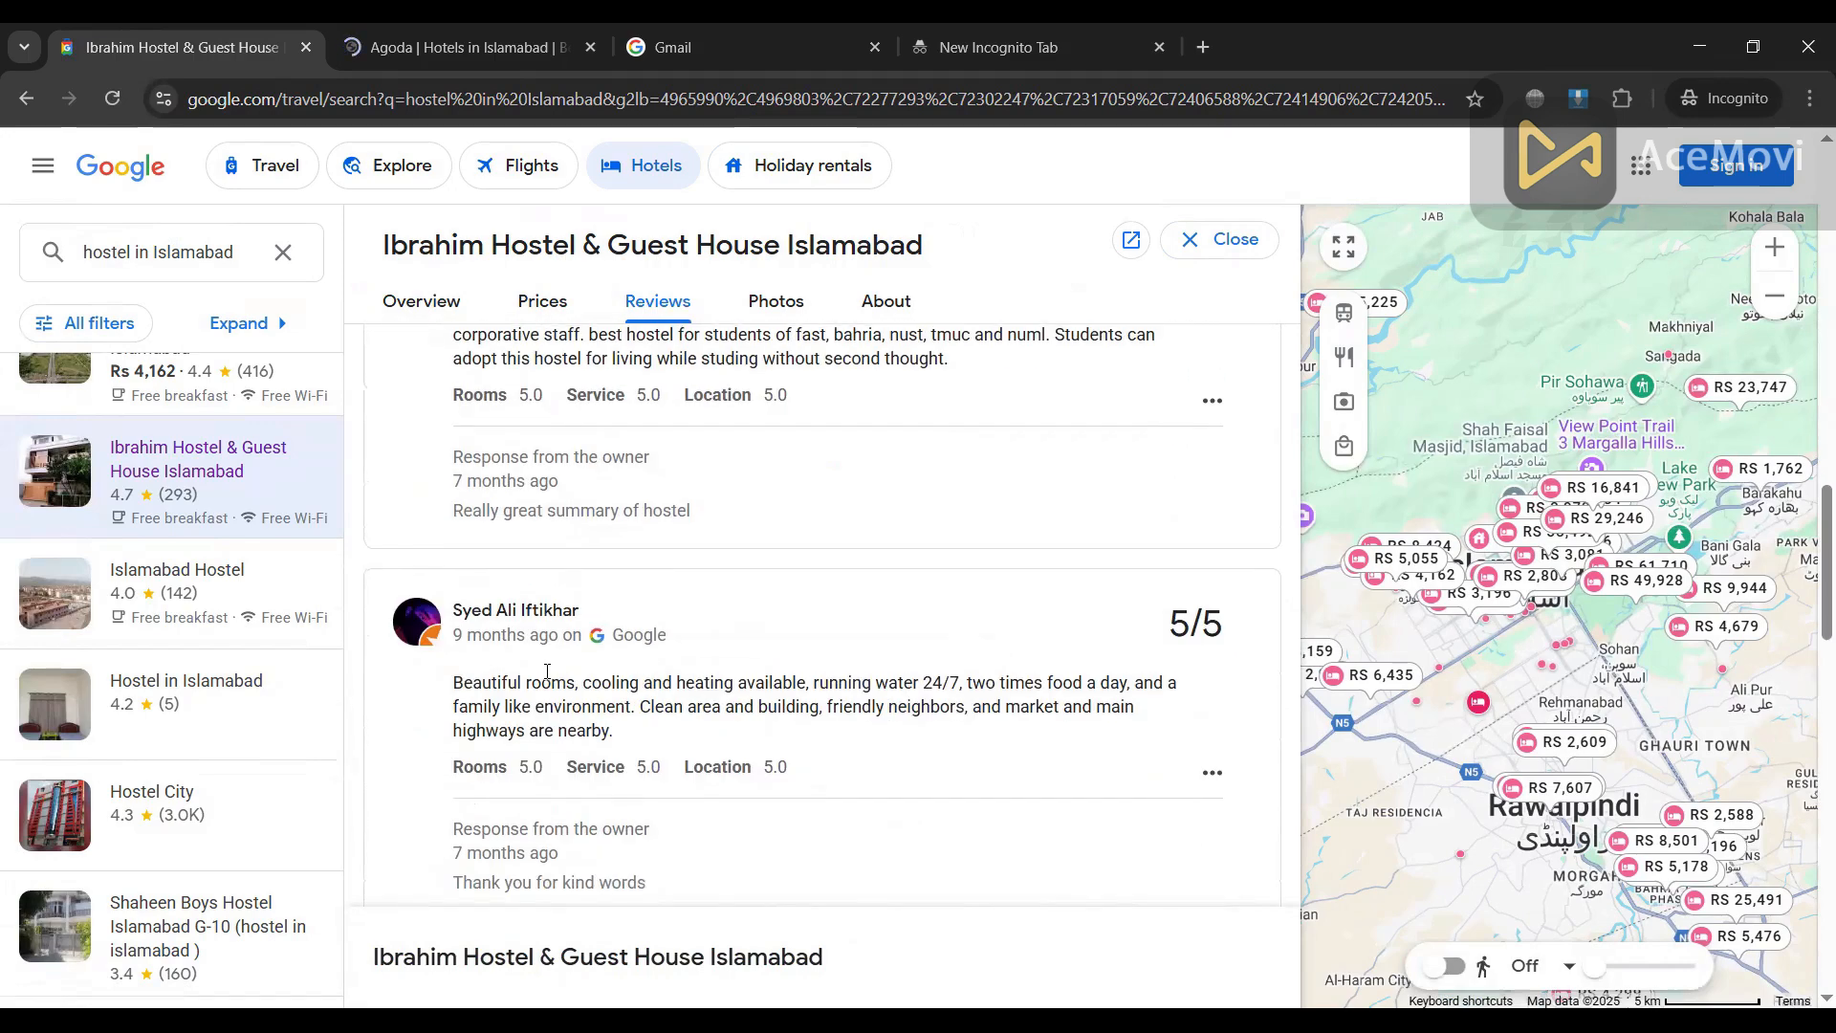
{"action": "scroll", "coordinate": [845, 390], "scroll_direction": "up", "scroll_amount": 10}
Step: Show the hostel's About section and select its address and phone number
{"action": "left_click", "coordinate": [865, 308]}
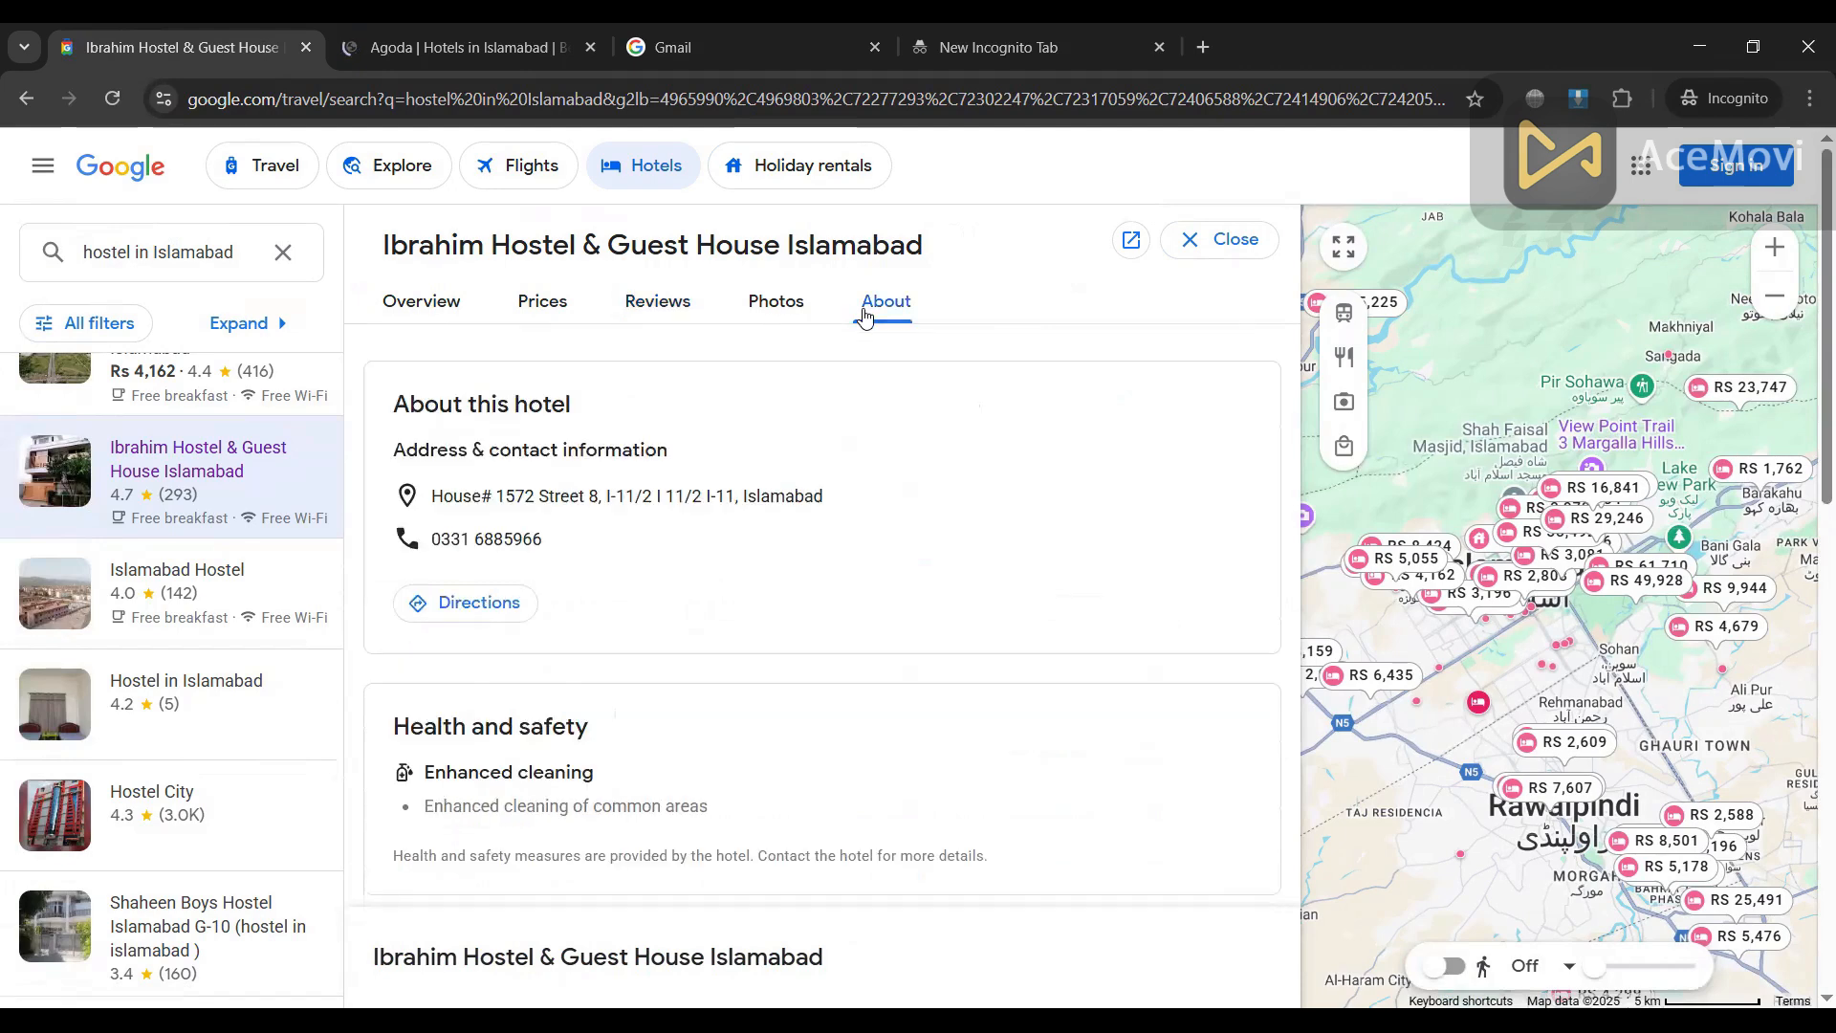
{"action": "left_click_drag", "start_coordinate": [436, 515], "coordinate": [831, 499]}
{"action": "left_click", "coordinate": [831, 500]}
{"action": "left_click_drag", "start_coordinate": [432, 498], "coordinate": [812, 502]}
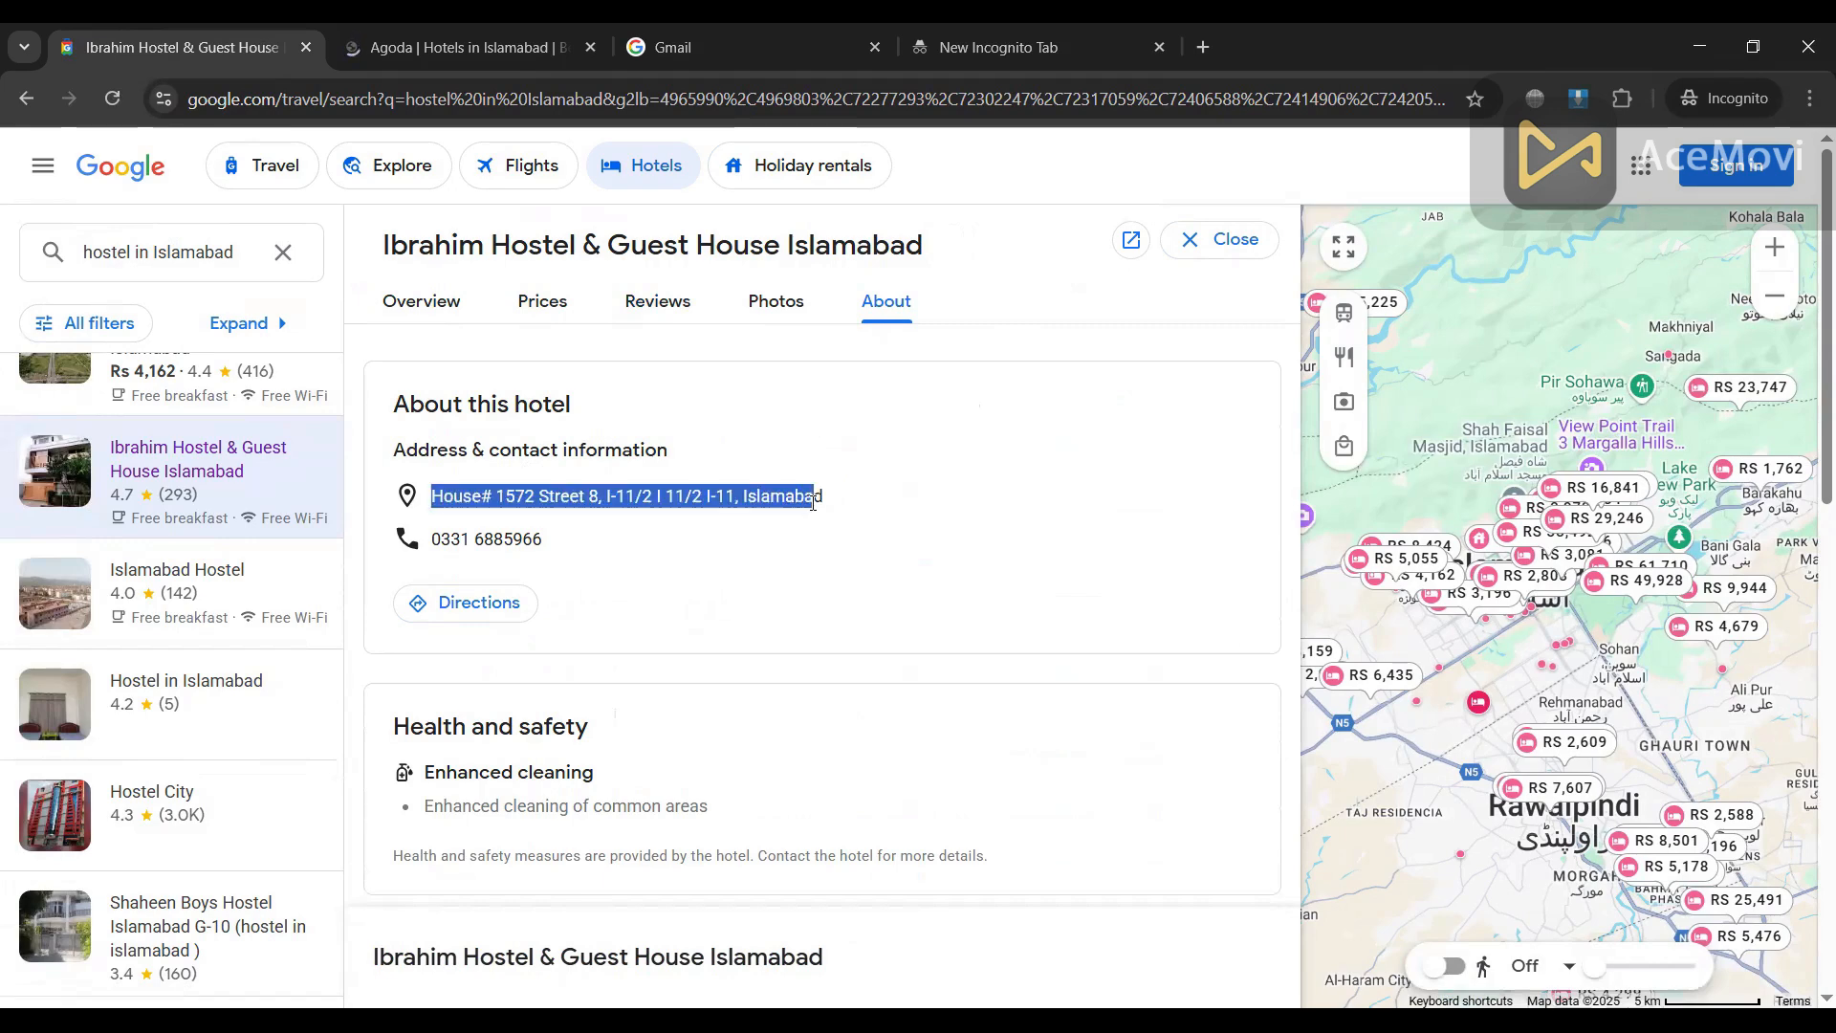
{"action": "left_click_drag", "start_coordinate": [434, 545], "coordinate": [572, 551]}
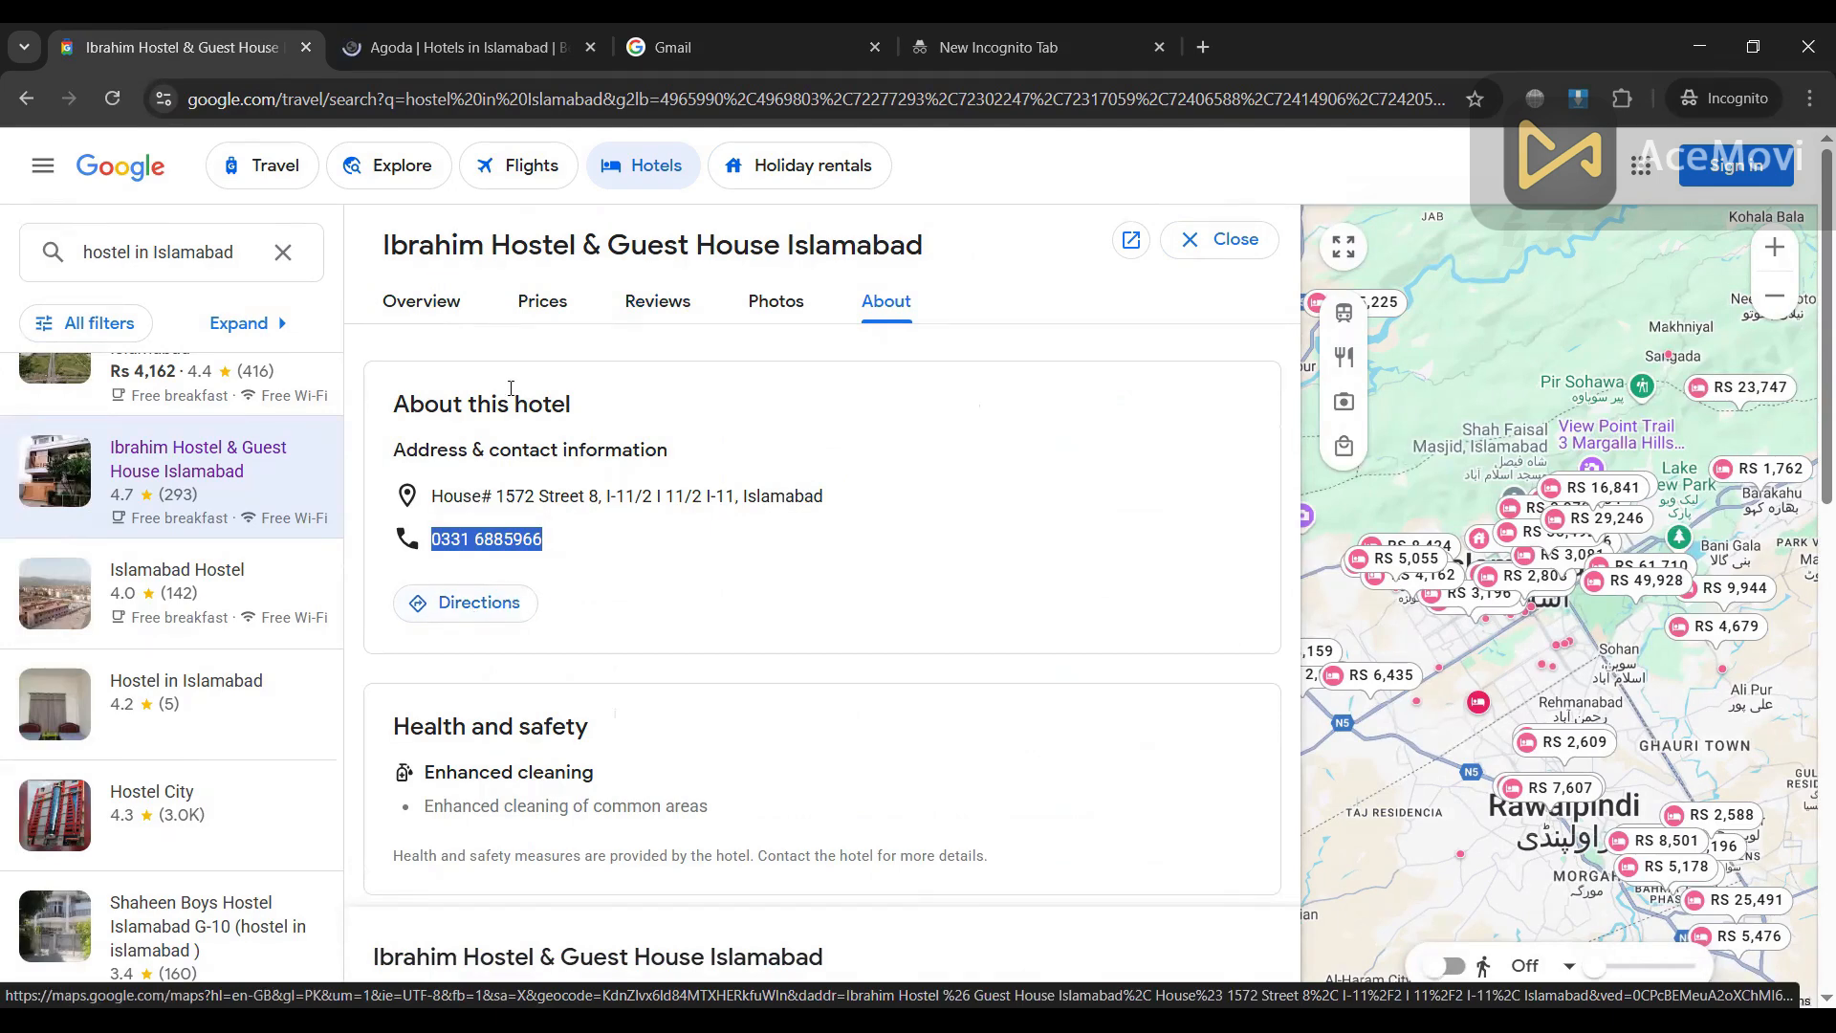
Step: Go back two sections and return to the Google home page
{"action": "left_click", "coordinate": [26, 99]}
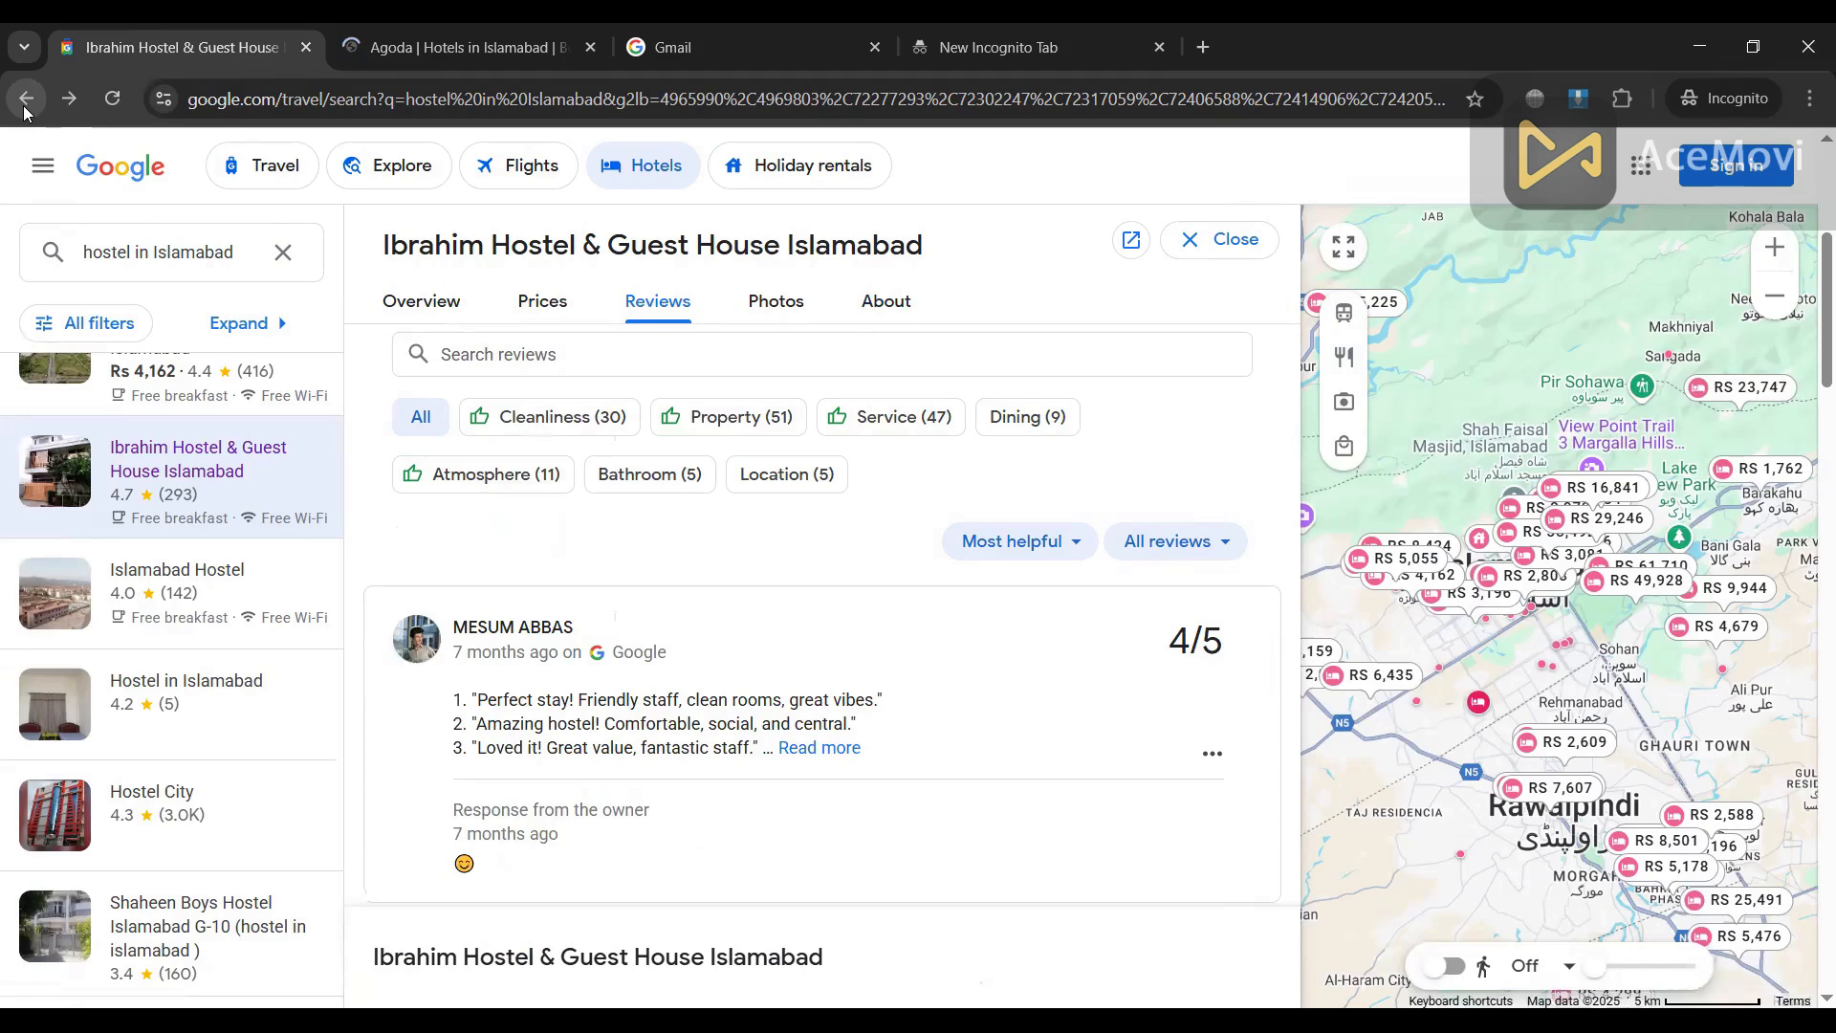
{"action": "left_click", "coordinate": [26, 99]}
{"action": "left_click", "coordinate": [44, 168]}
{"action": "left_click", "coordinate": [111, 180]}
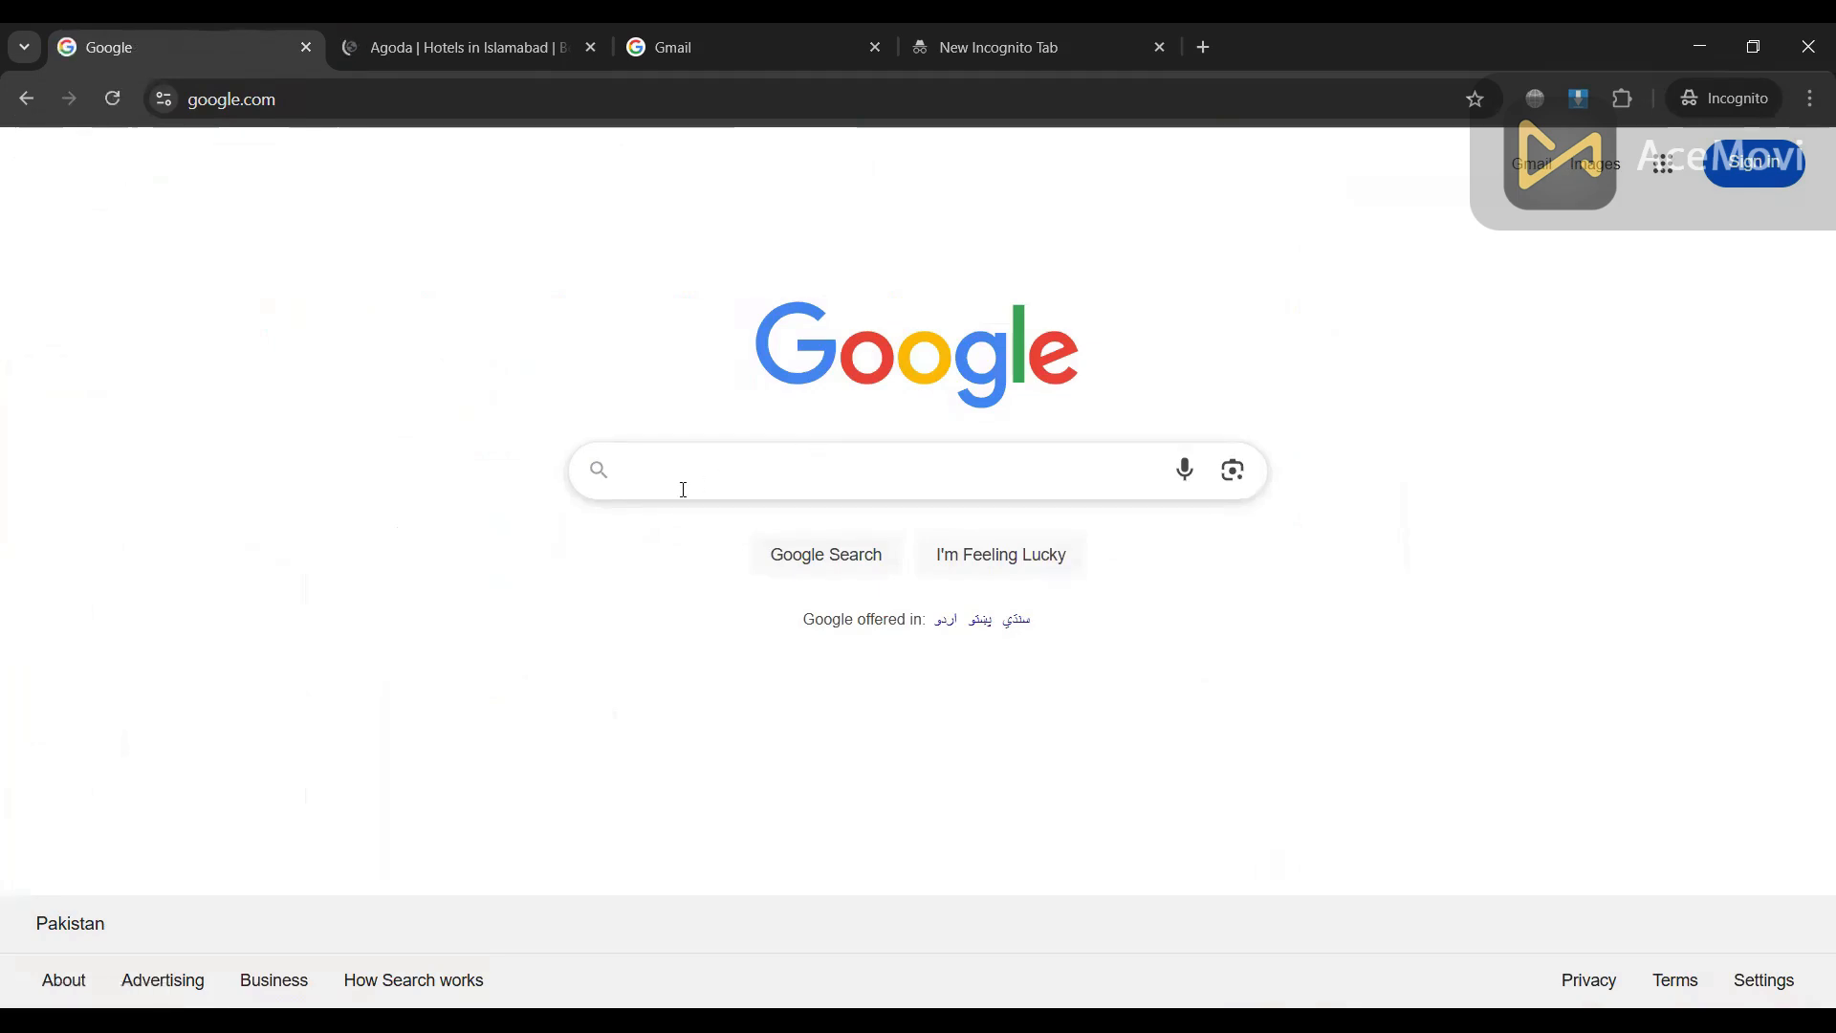
Step: Search Google for 'plumber in islamabad' and open the Islamabad plumber and electricians listing
{"action": "left_click", "coordinate": [679, 490]}
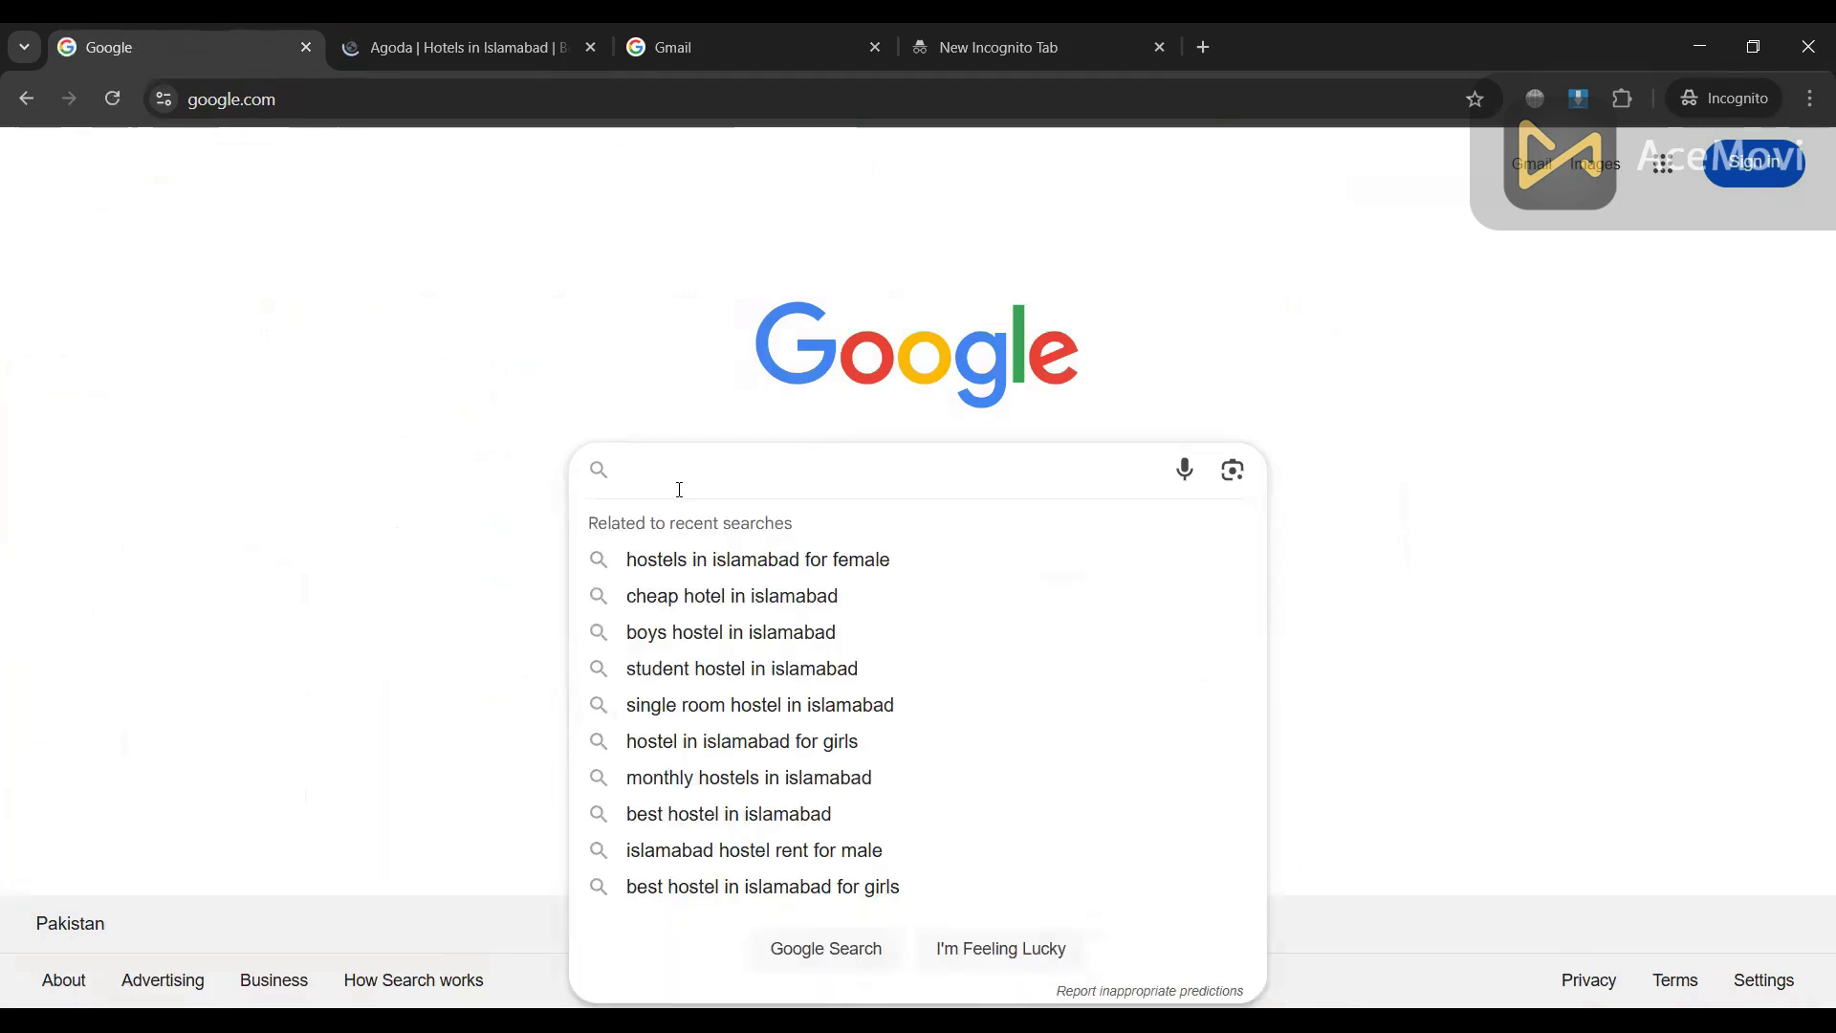
{"action": "type", "text": "plumbe"}
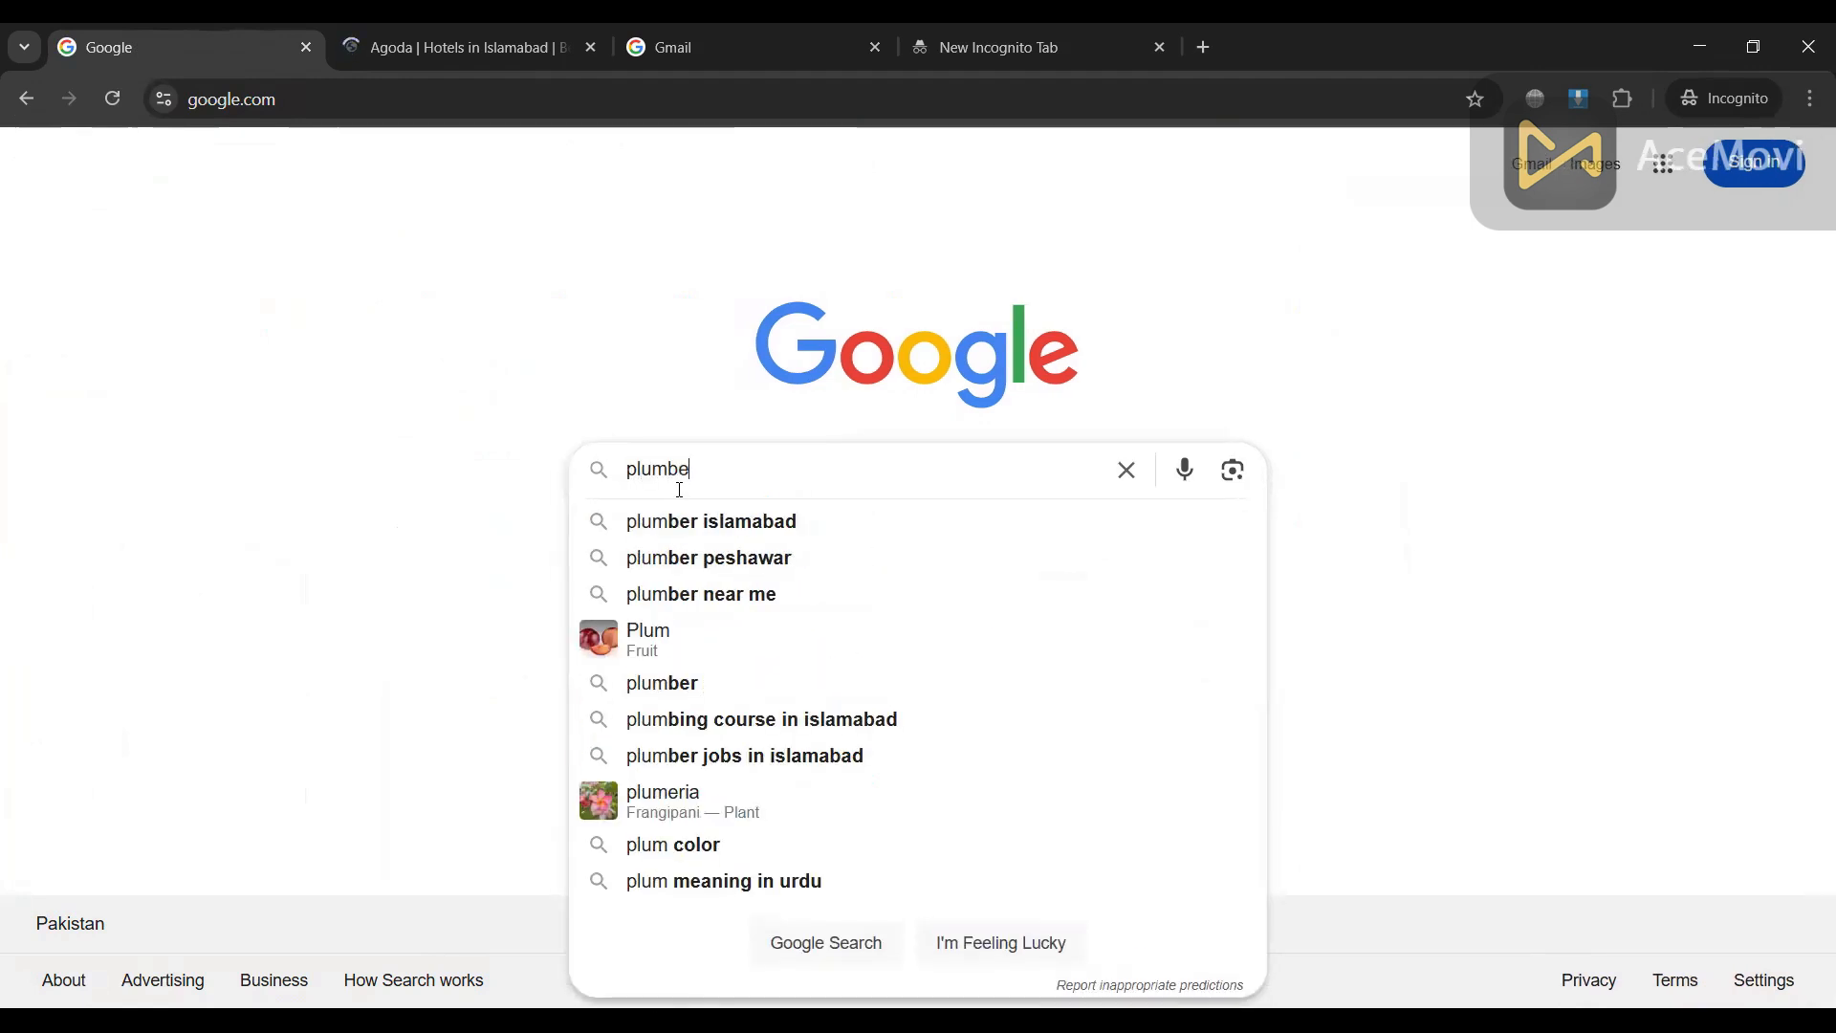
{"action": "type", "text": "r in"}
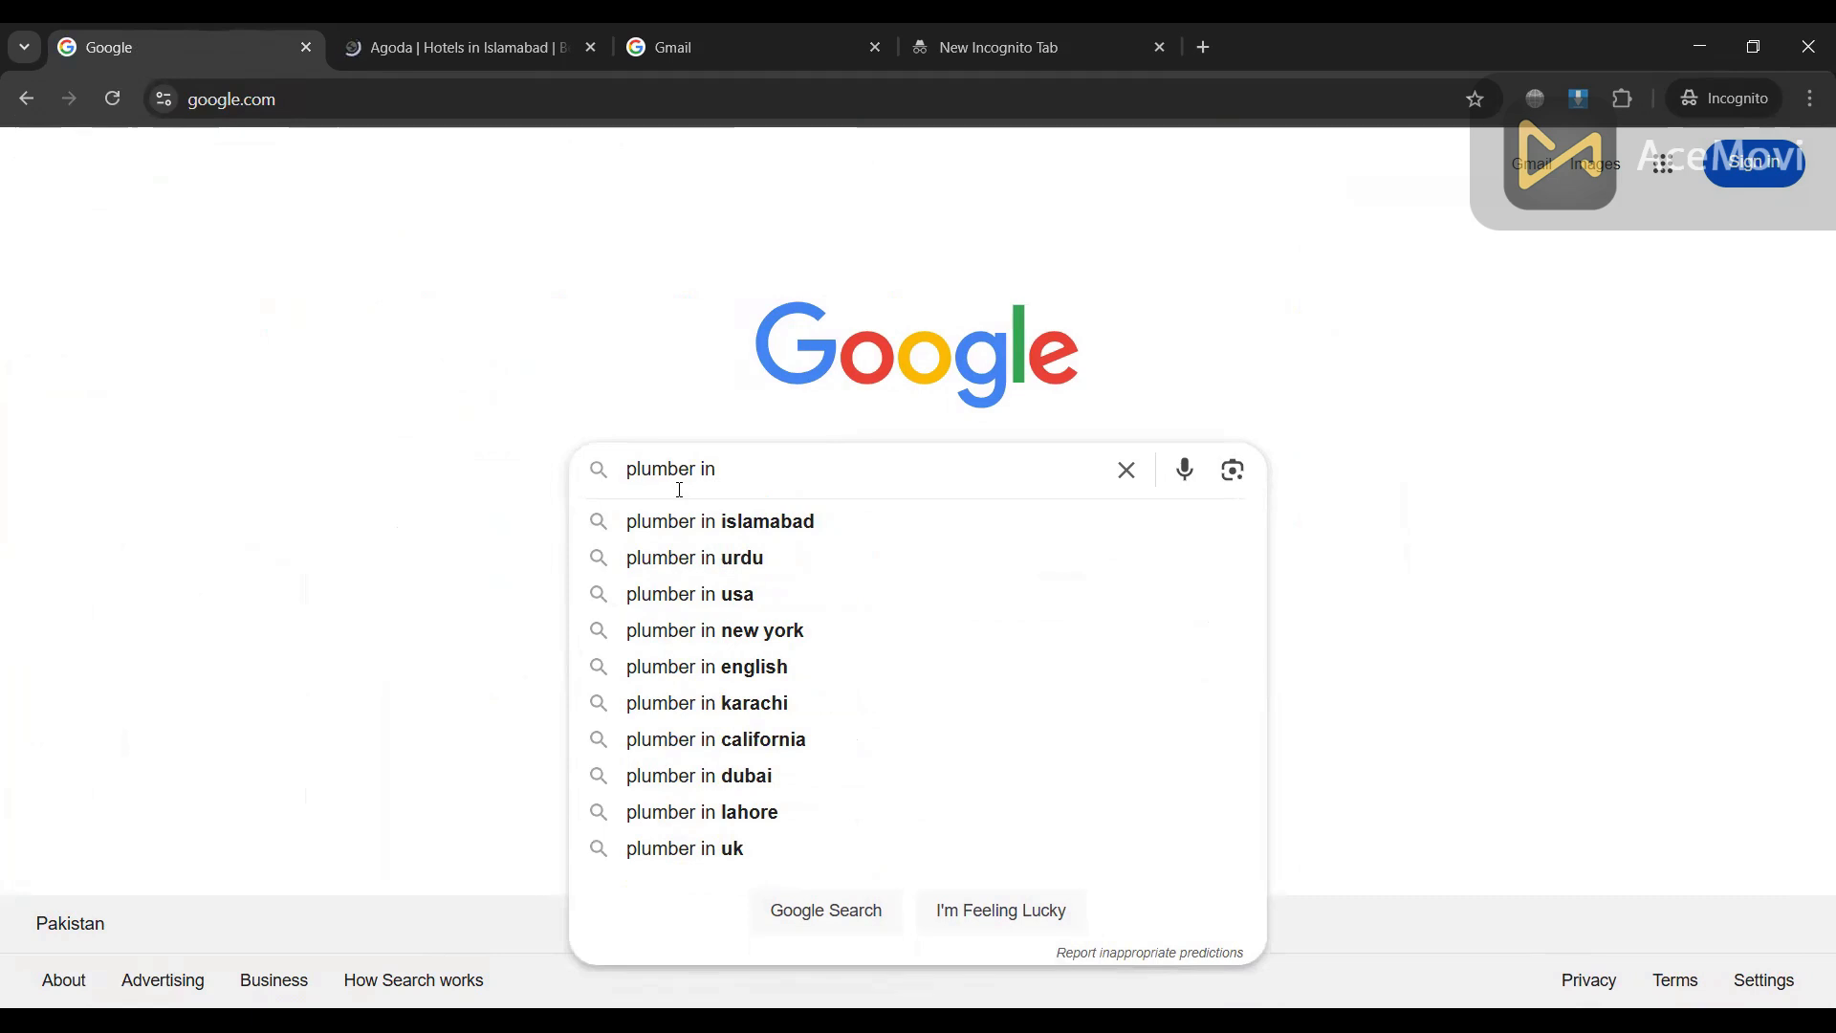
{"action": "left_click", "coordinate": [732, 524]}
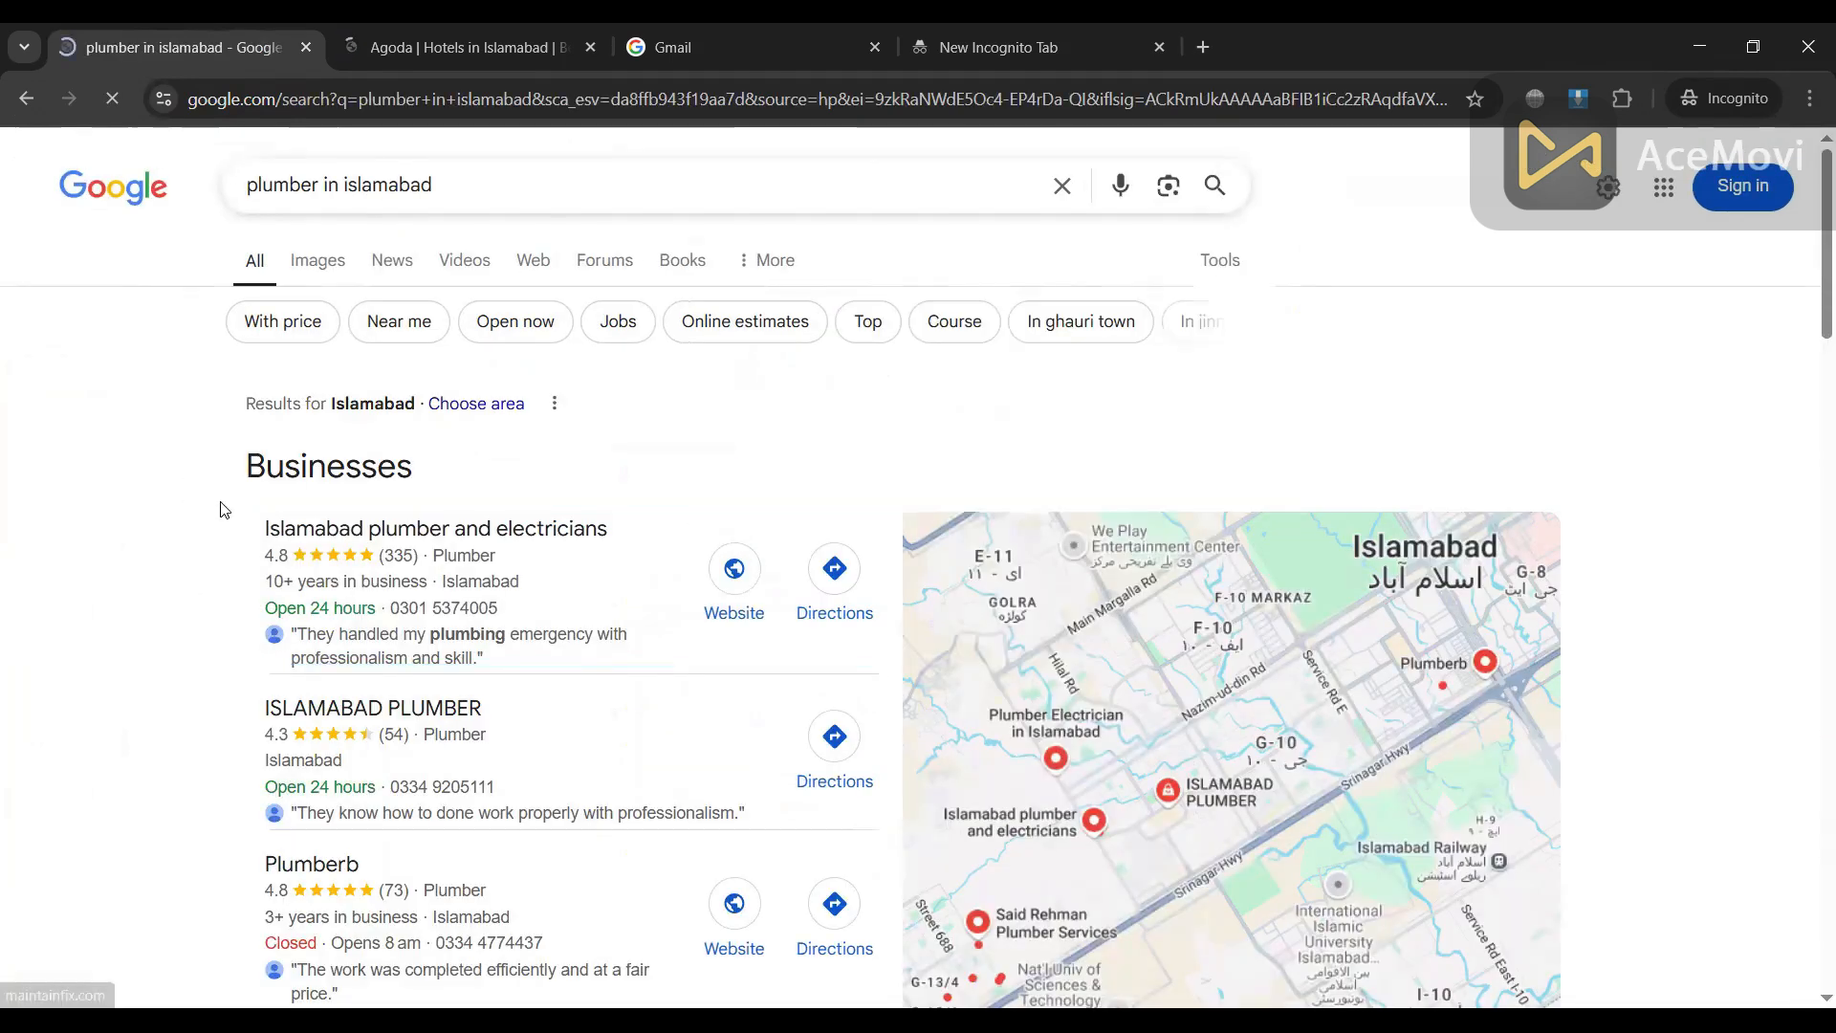
{"action": "scroll", "coordinate": [182, 442], "scroll_direction": "down", "scroll_amount": 2}
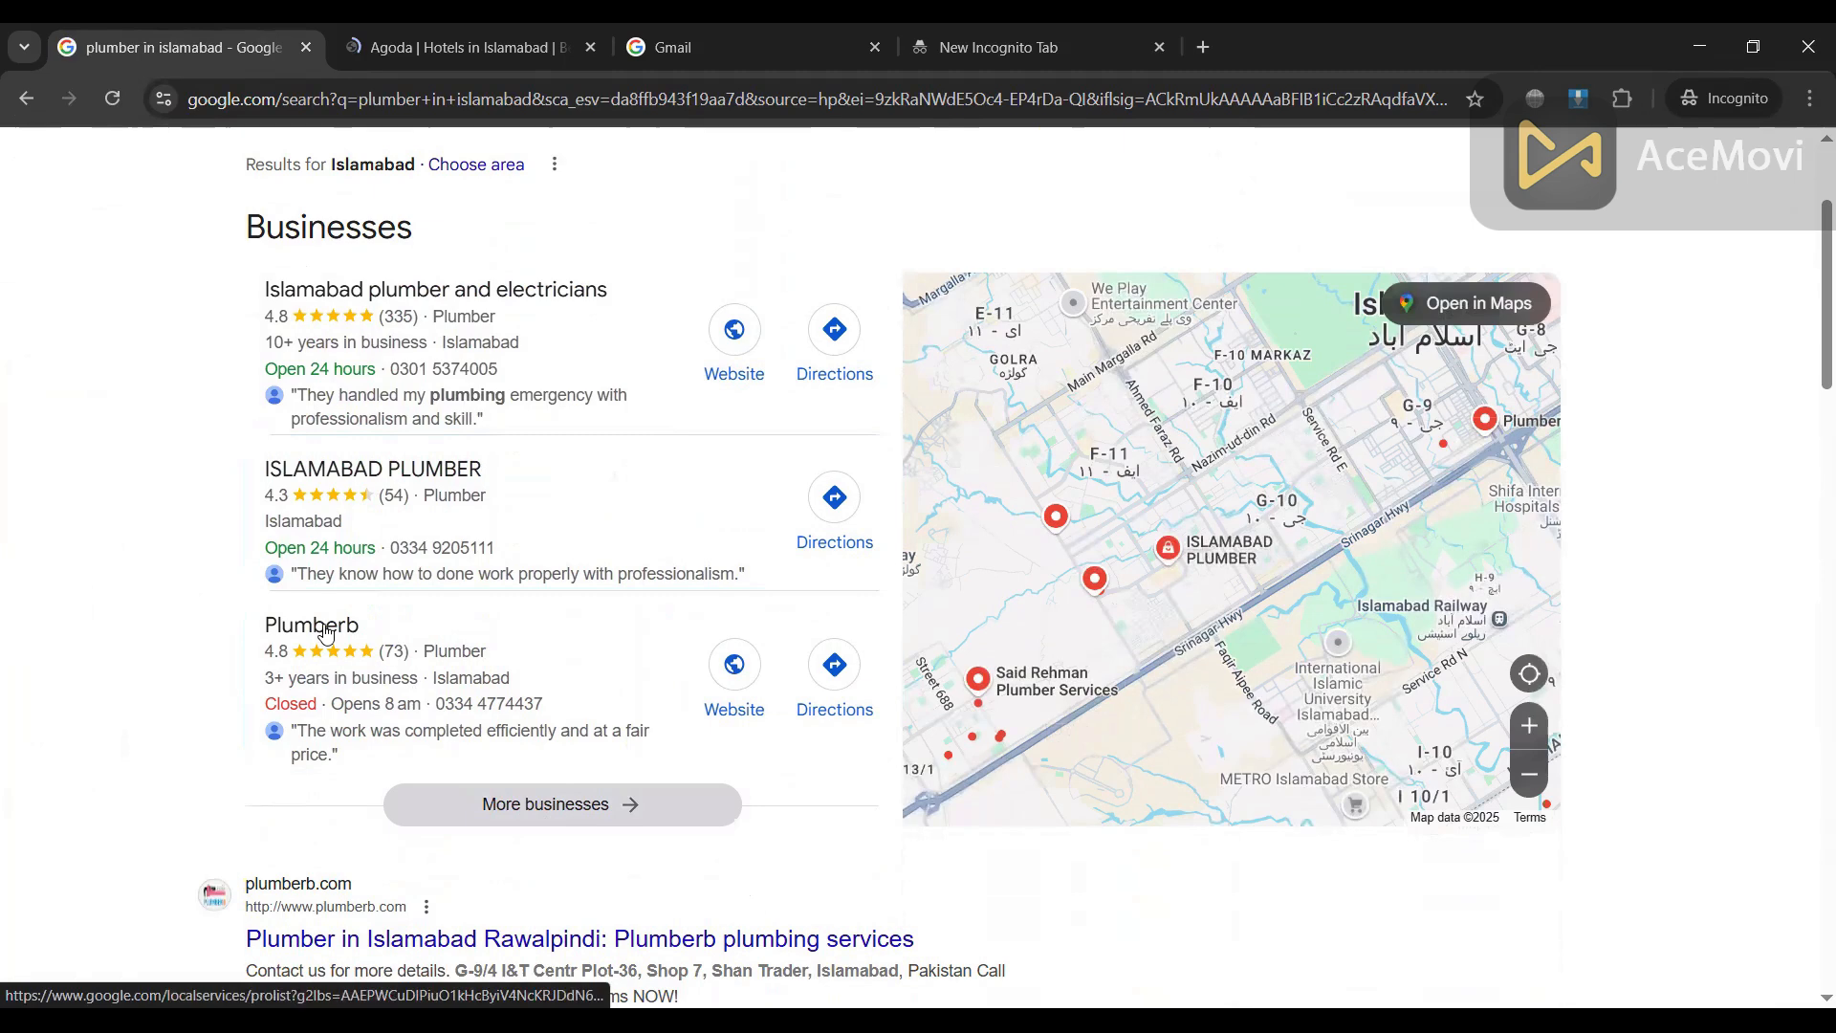
{"action": "scroll", "coordinate": [371, 430], "scroll_direction": "up", "scroll_amount": 1}
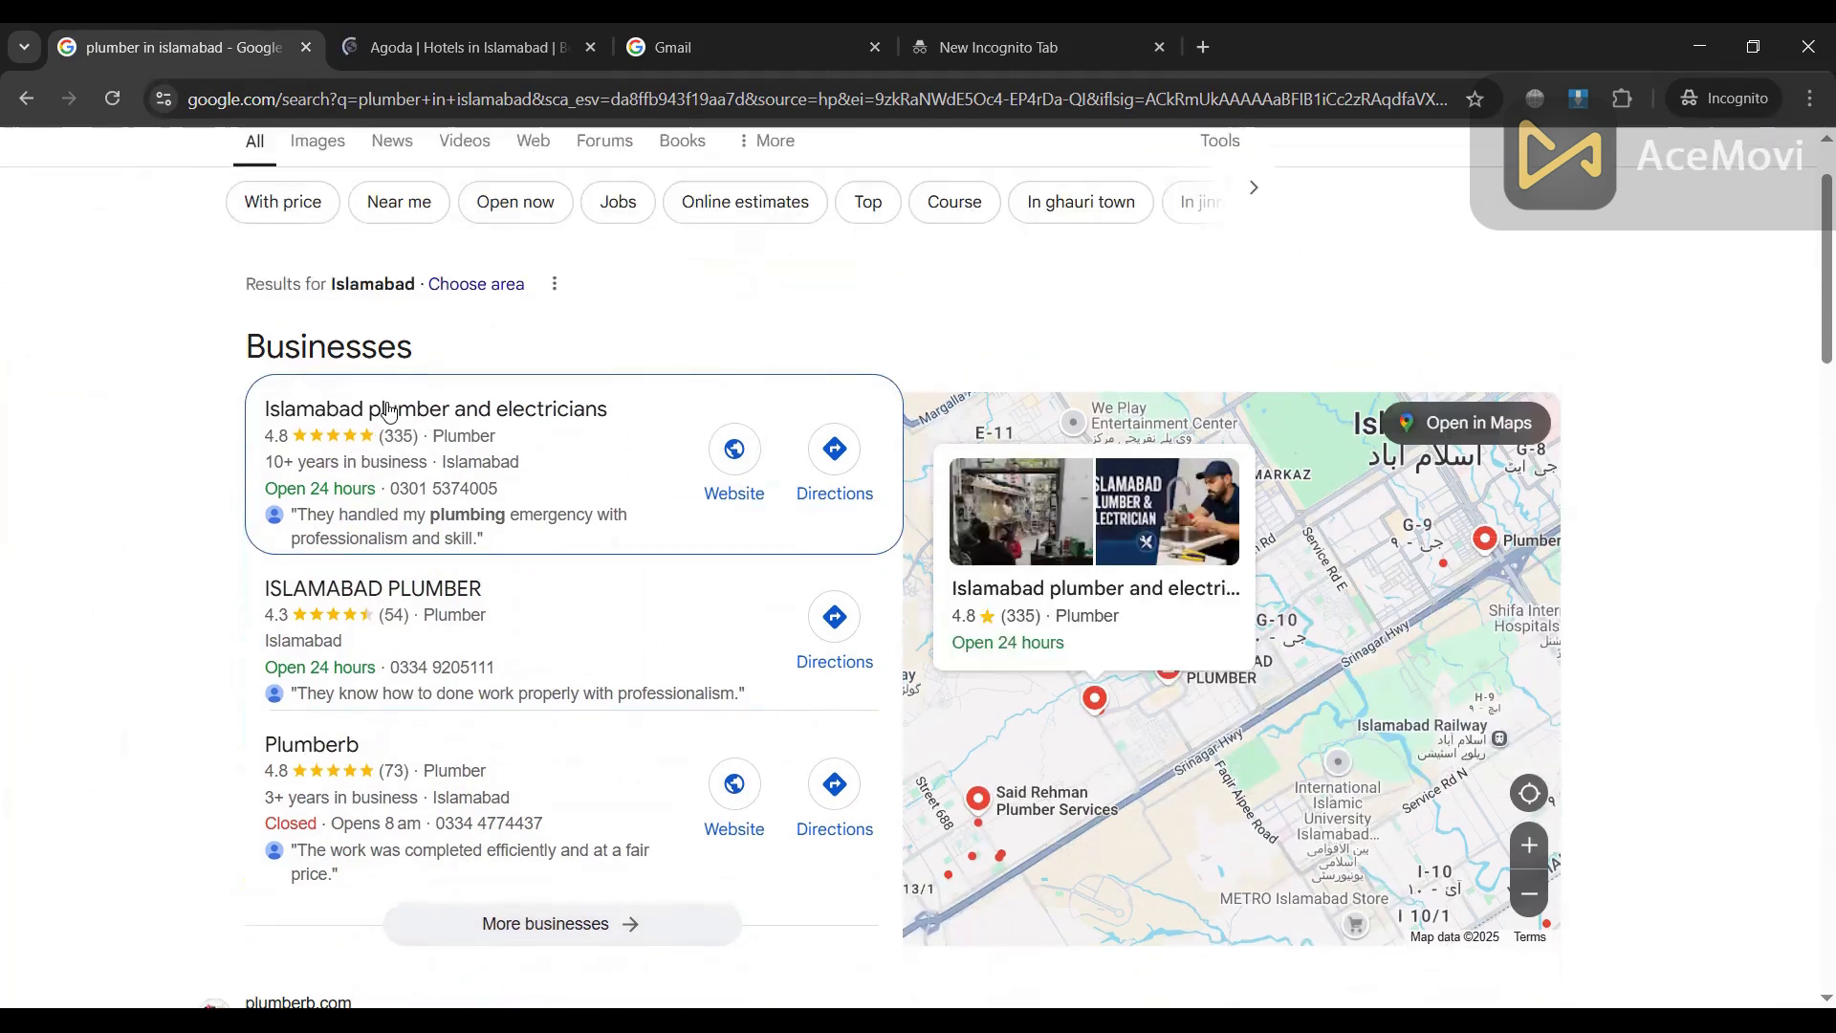
{"action": "left_click", "coordinate": [385, 414]}
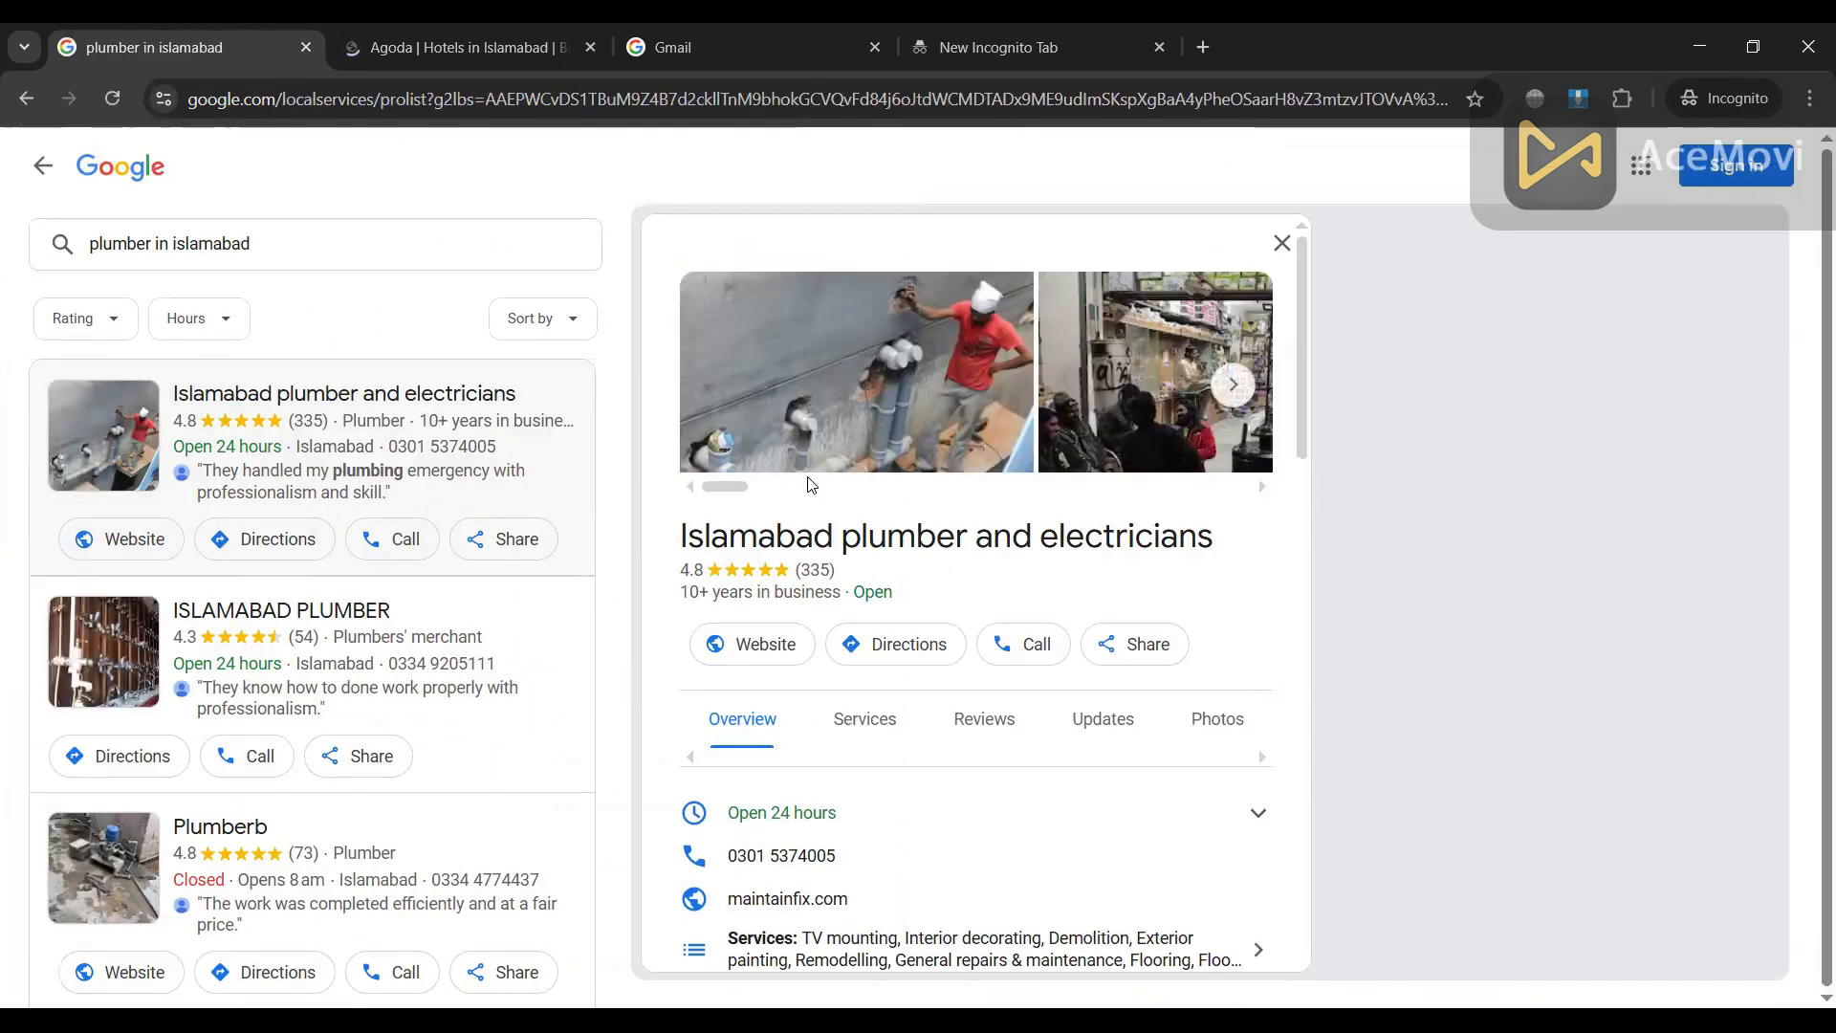
Step: Scroll through the Islamabad plumber and electricians details panel
{"action": "scroll", "coordinate": [765, 483], "scroll_direction": "down", "scroll_amount": 1}
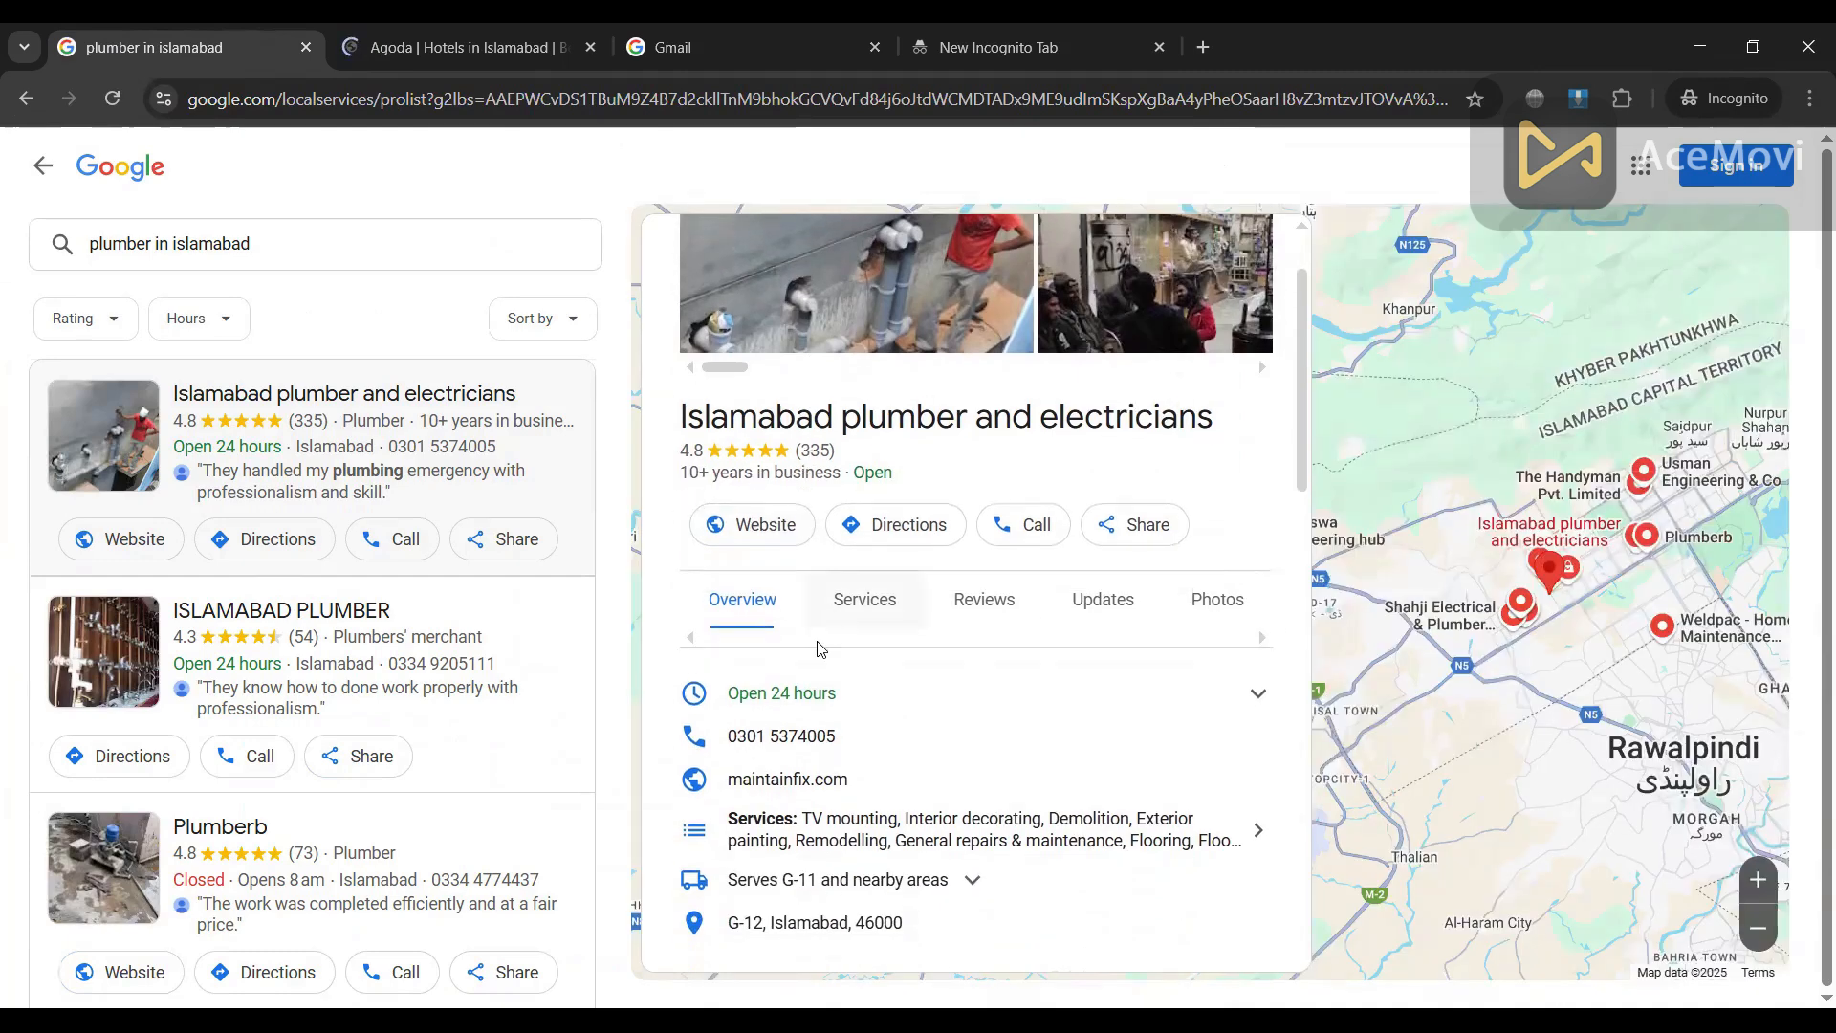
{"action": "scroll", "coordinate": [817, 643], "scroll_direction": "down", "scroll_amount": 1}
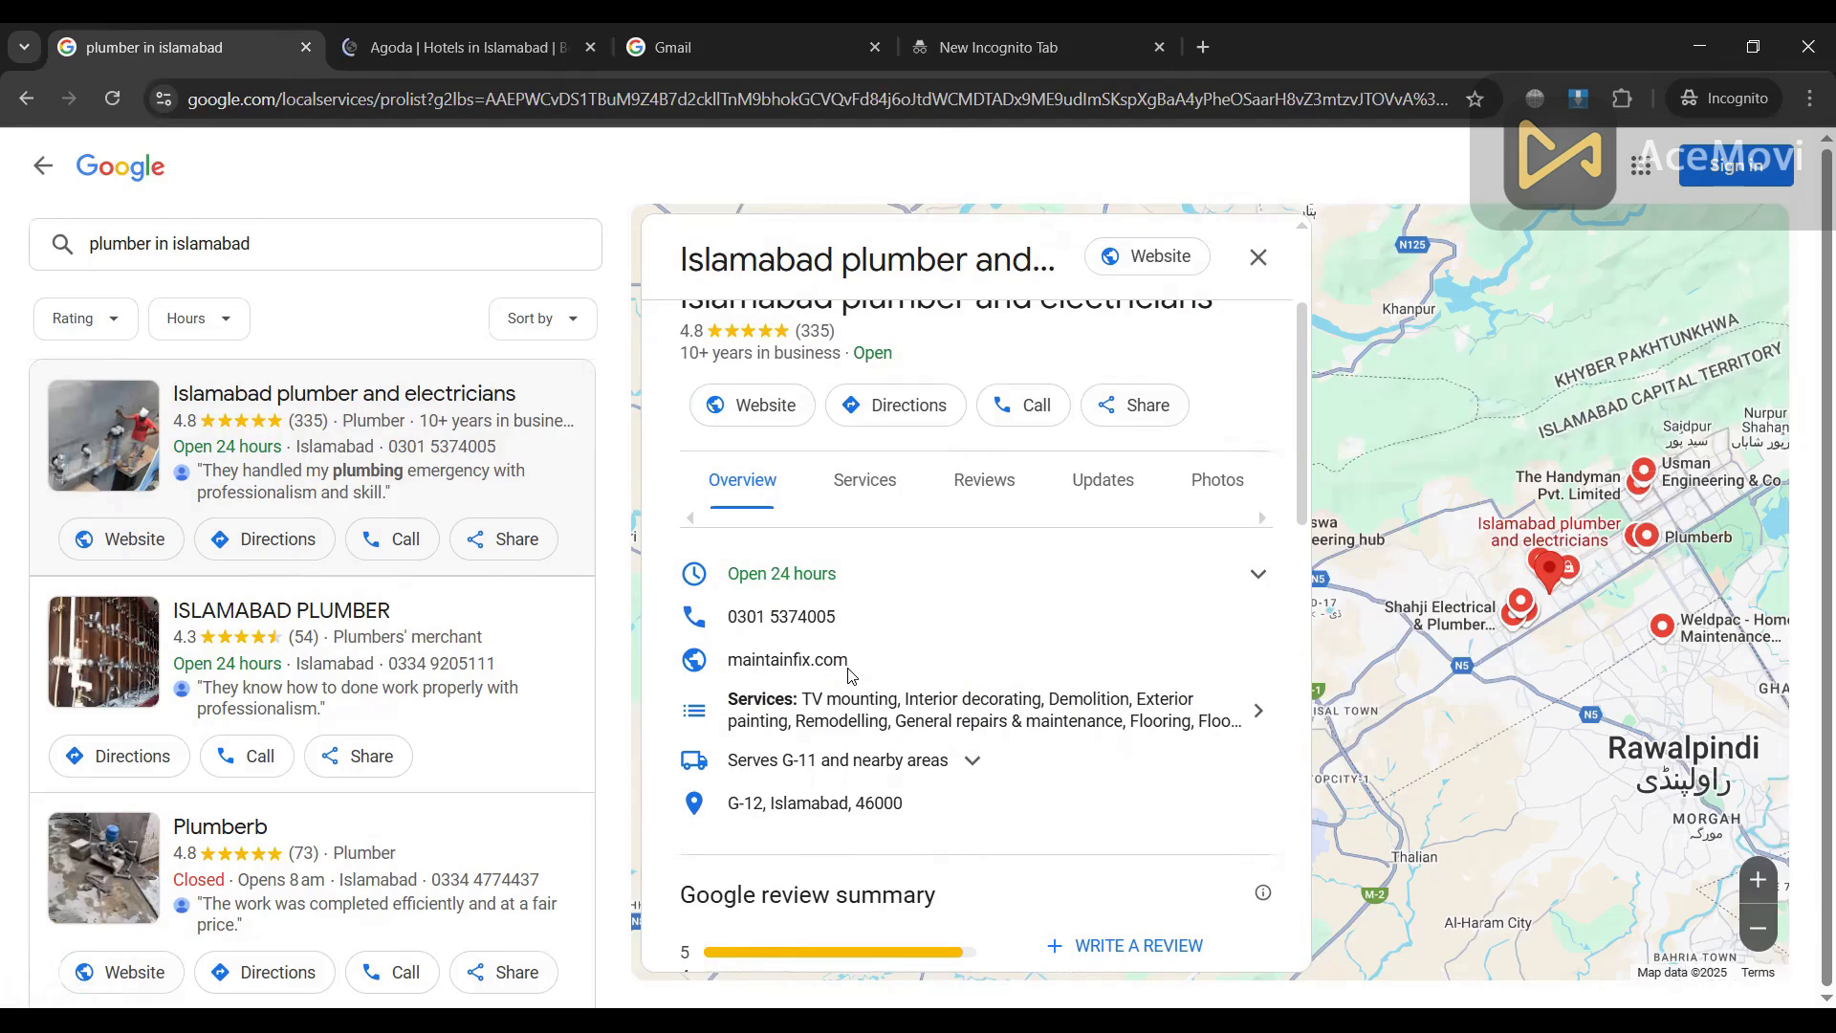
{"action": "scroll", "coordinate": [847, 672], "scroll_direction": "down", "scroll_amount": 1}
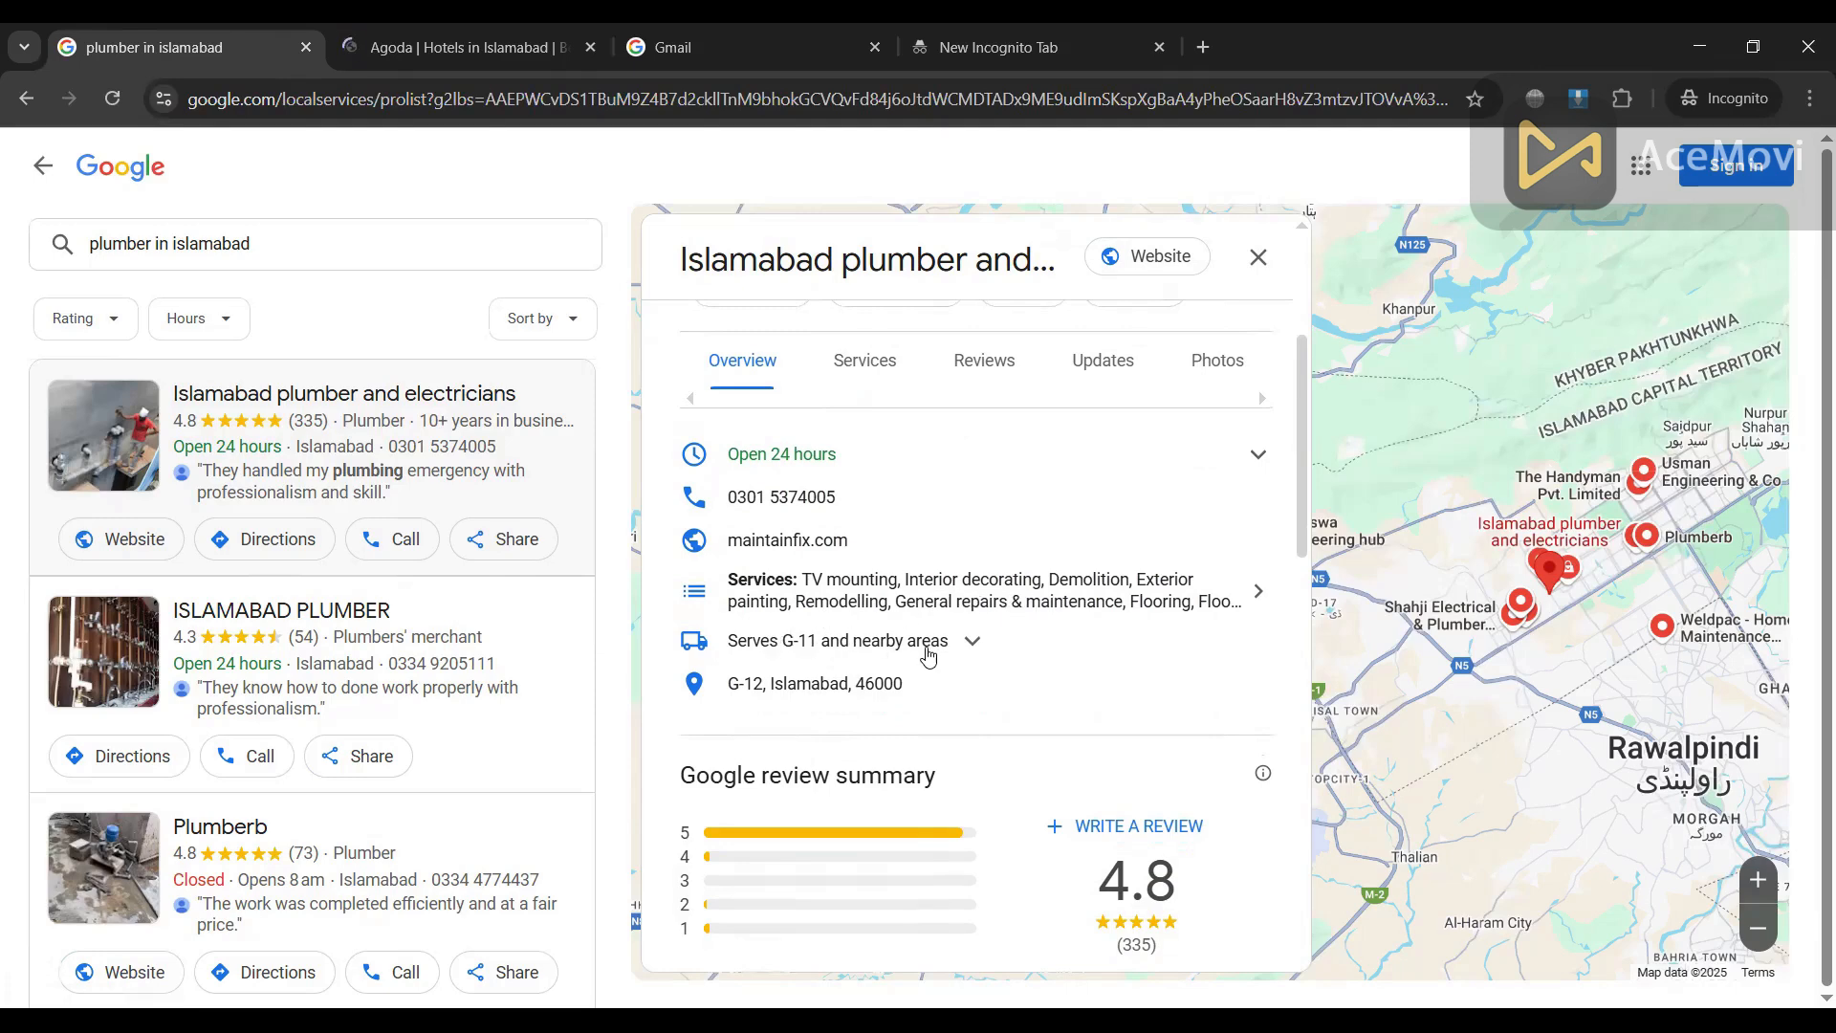
{"action": "scroll", "coordinate": [928, 650], "scroll_direction": "down", "scroll_amount": 2}
{"action": "scroll", "coordinate": [852, 645], "scroll_direction": "down", "scroll_amount": 3}
{"action": "scroll", "coordinate": [872, 673], "scroll_direction": "down", "scroll_amount": 2}
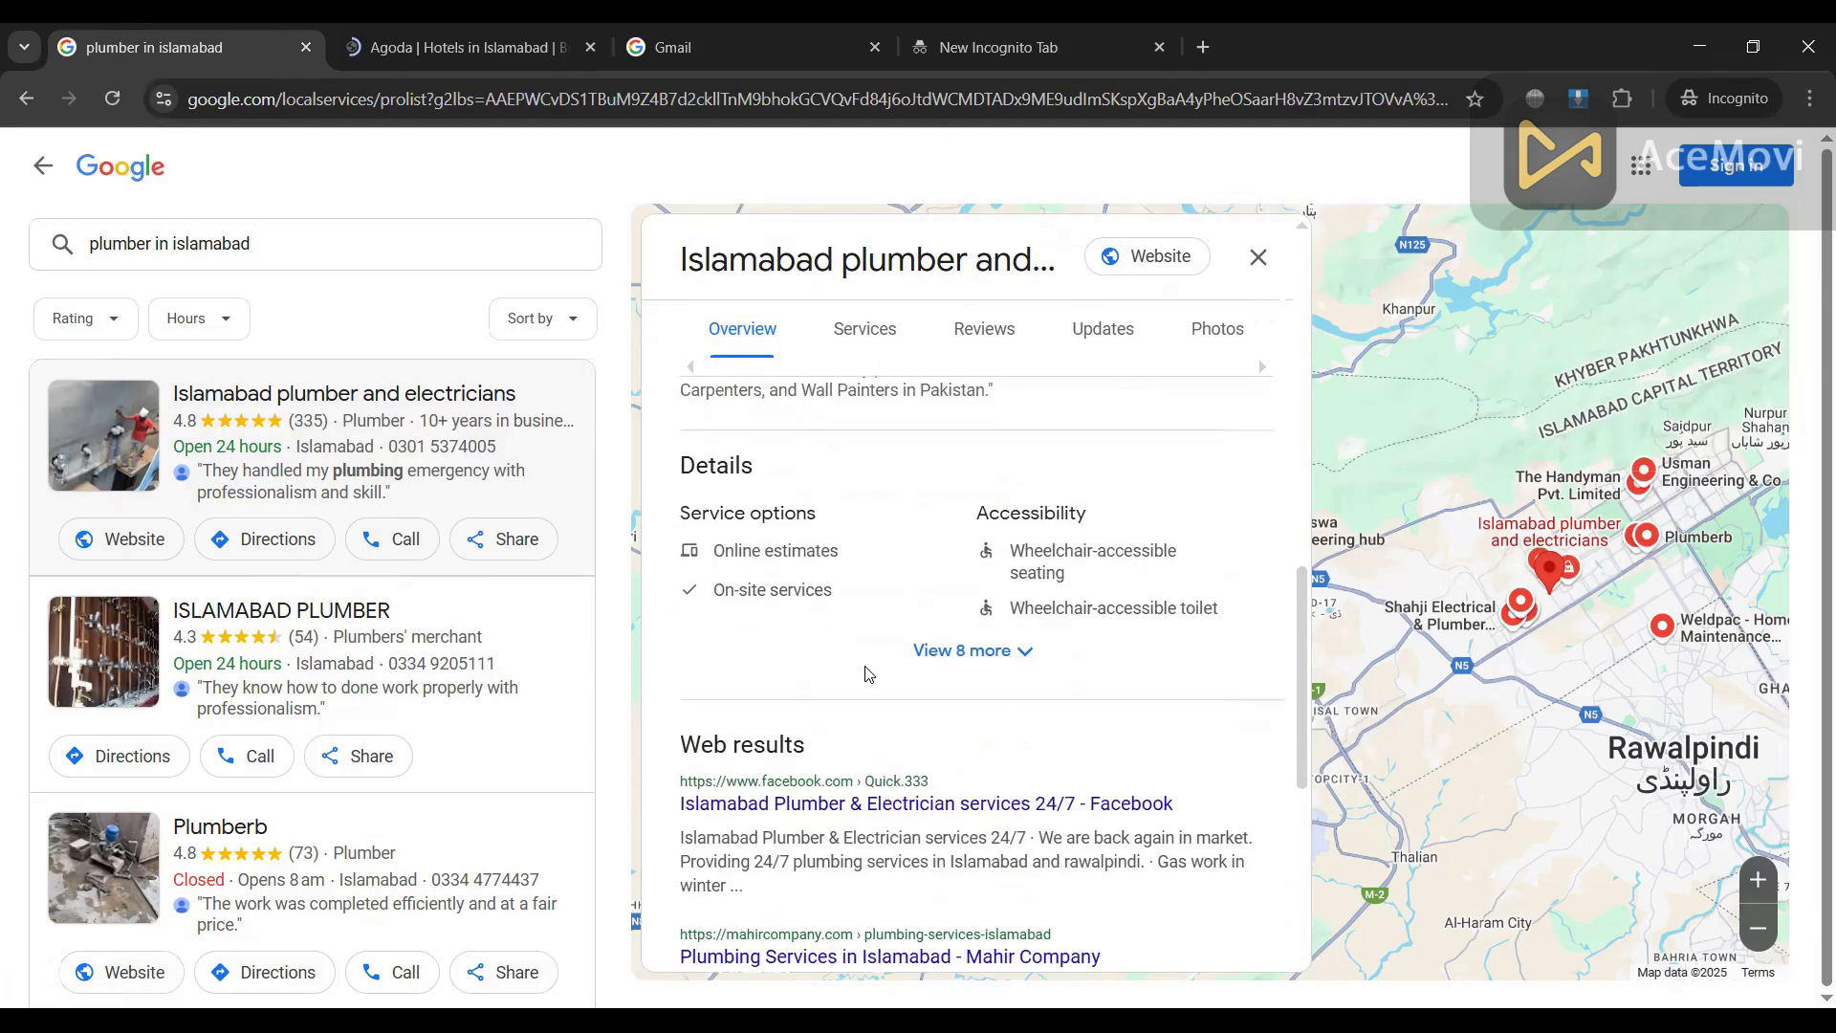
{"action": "scroll", "coordinate": [947, 651], "scroll_direction": "up", "scroll_amount": 3}
{"action": "scroll", "coordinate": [901, 502], "scroll_direction": "up", "scroll_amount": 3}
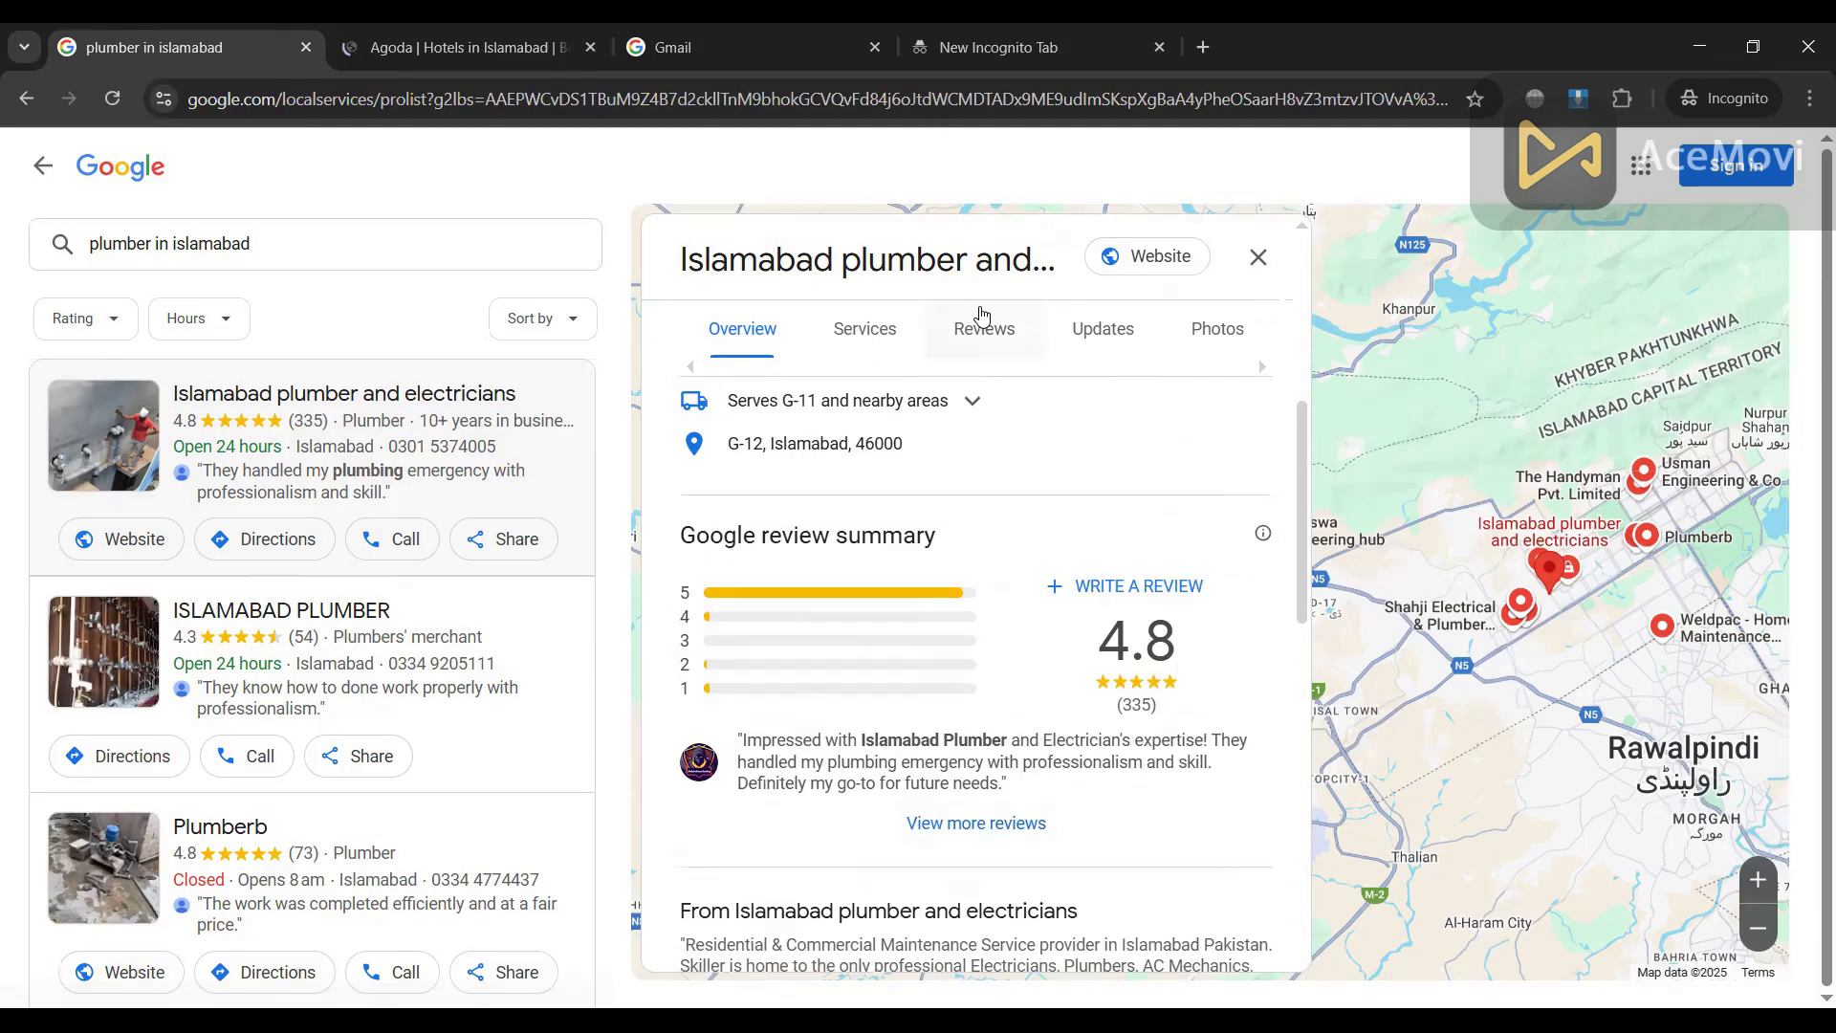
Step: Read the business's customer reviews, then switch to the Google sign-in tab
{"action": "left_click", "coordinate": [985, 328]}
{"action": "scroll", "coordinate": [932, 669], "scroll_direction": "down", "scroll_amount": 7}
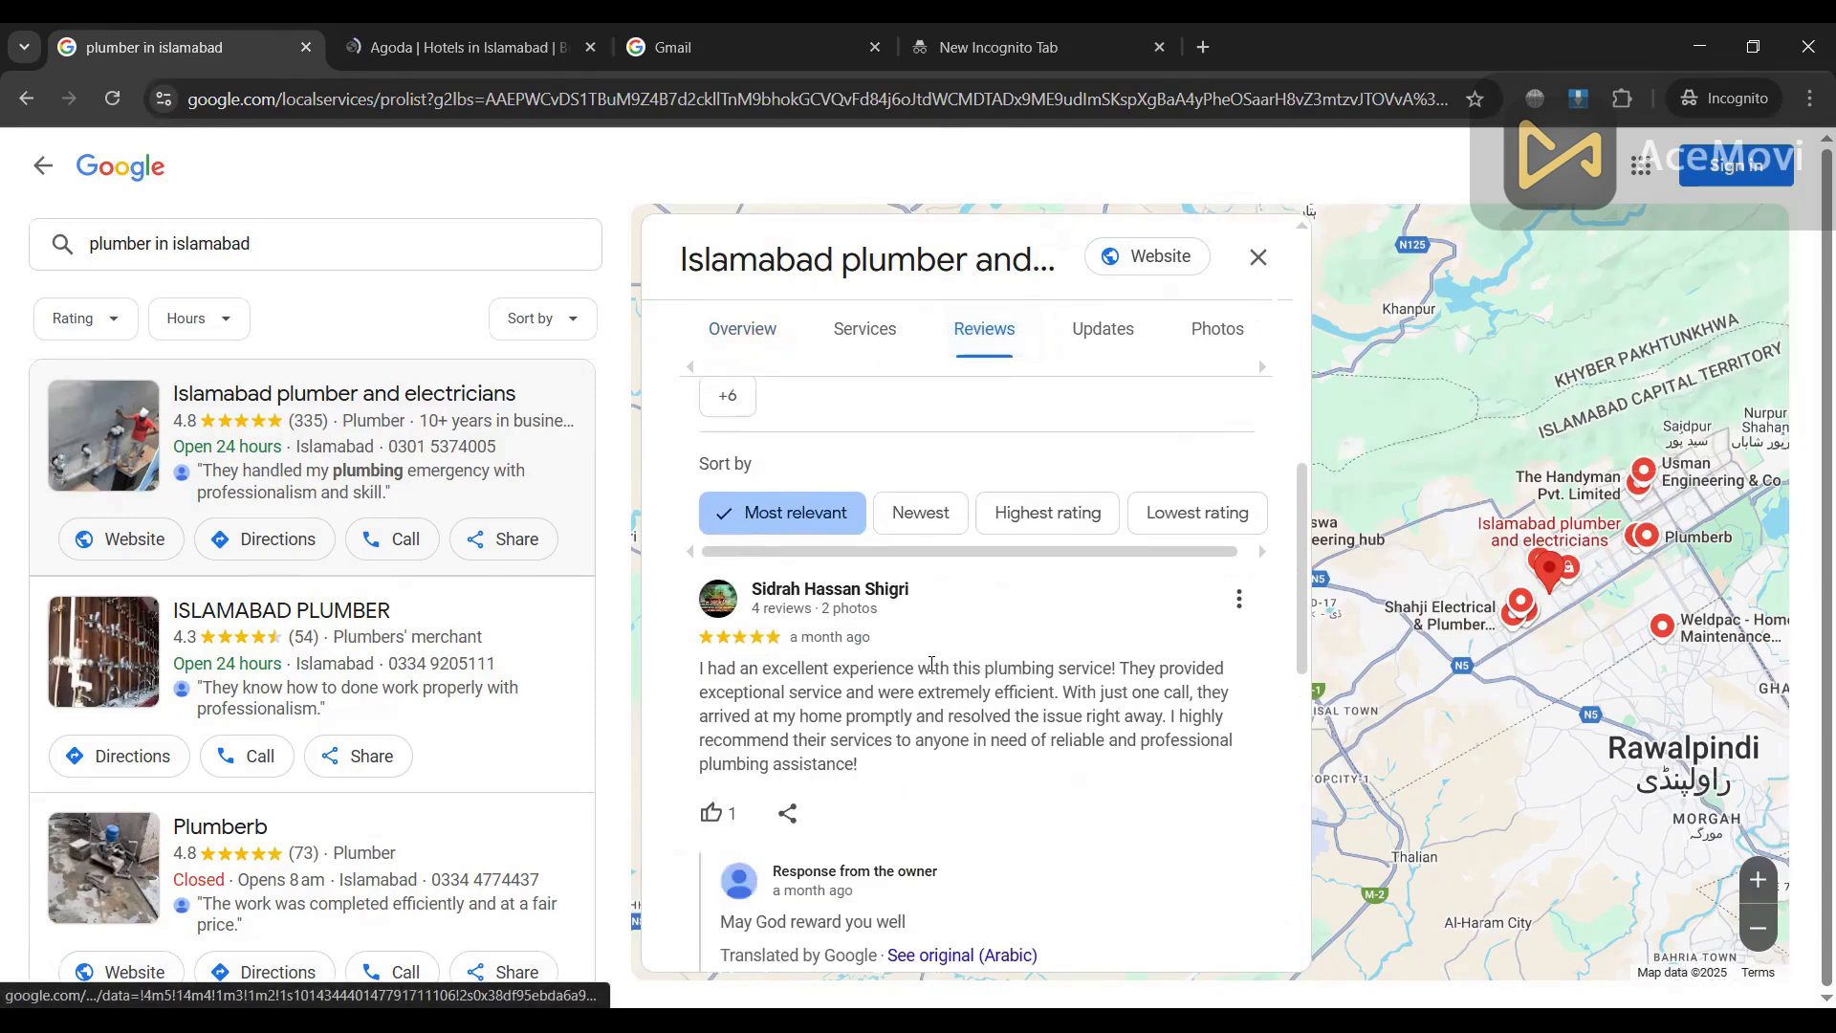
{"action": "scroll", "coordinate": [930, 666], "scroll_direction": "down", "scroll_amount": 3}
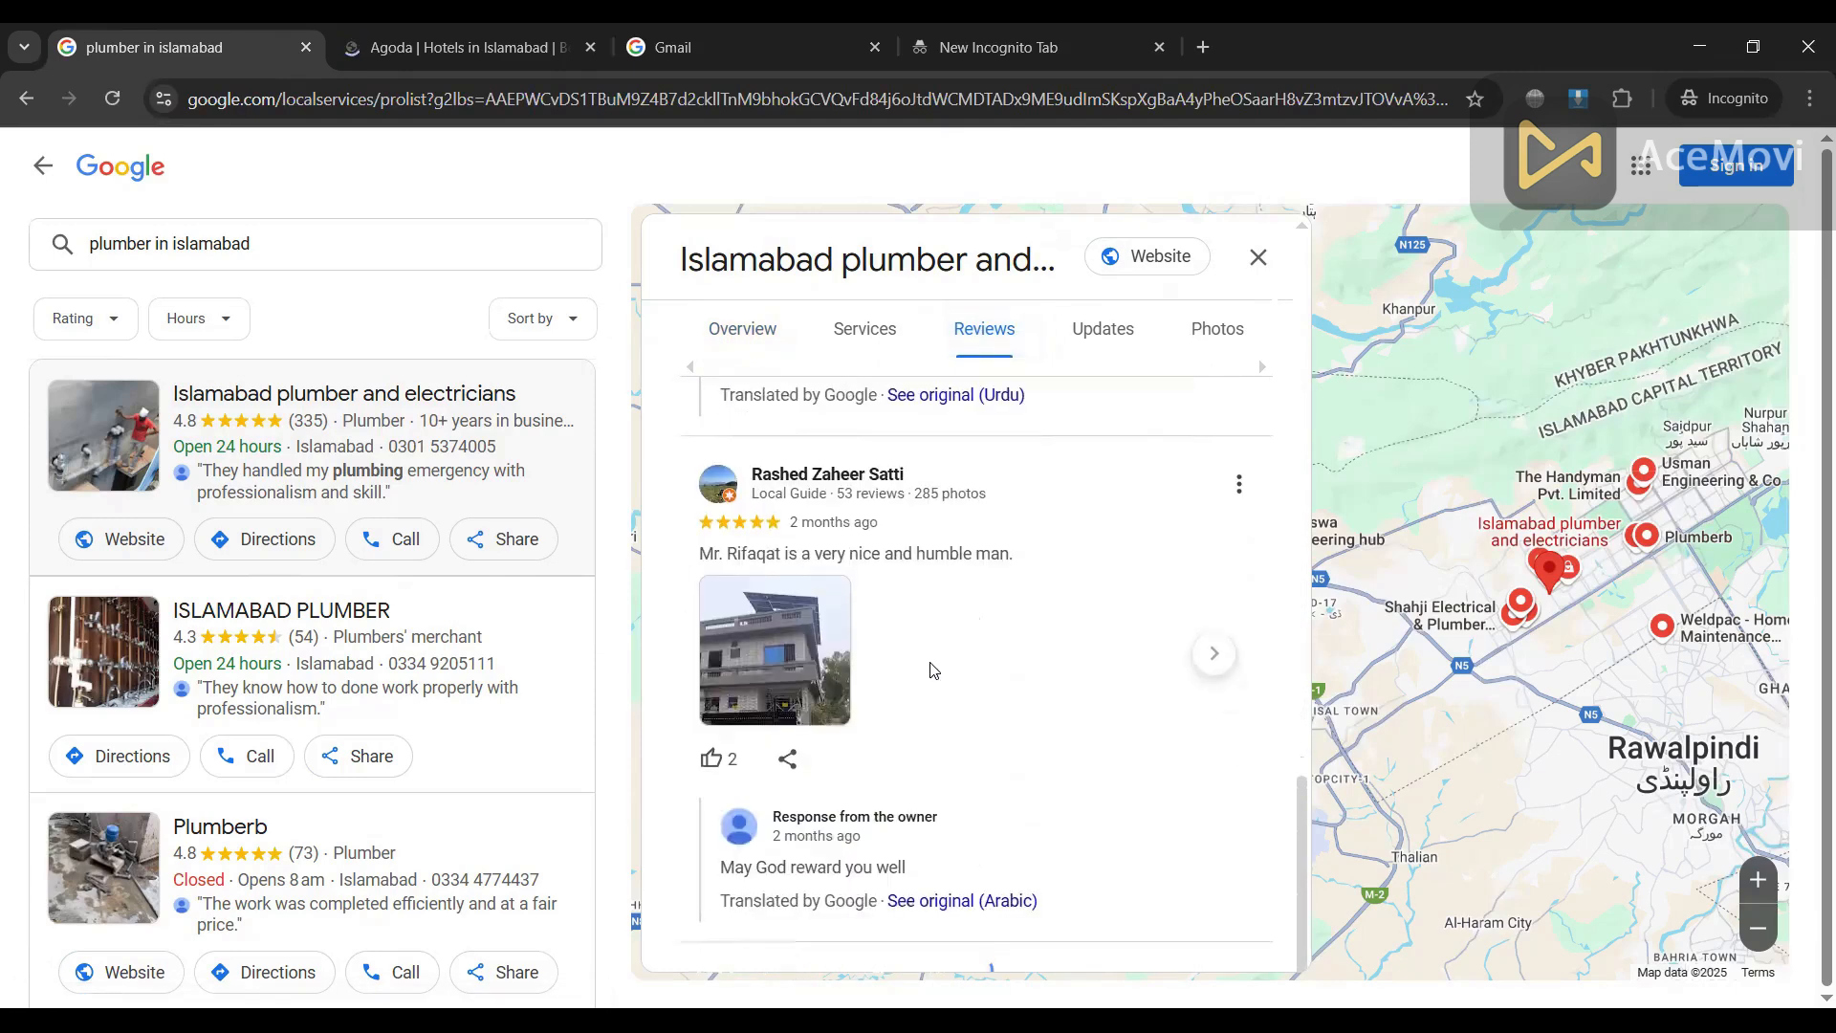
{"action": "scroll", "coordinate": [931, 663], "scroll_direction": "up", "scroll_amount": 10}
{"action": "scroll", "coordinate": [930, 664], "scroll_direction": "up", "scroll_amount": 5}
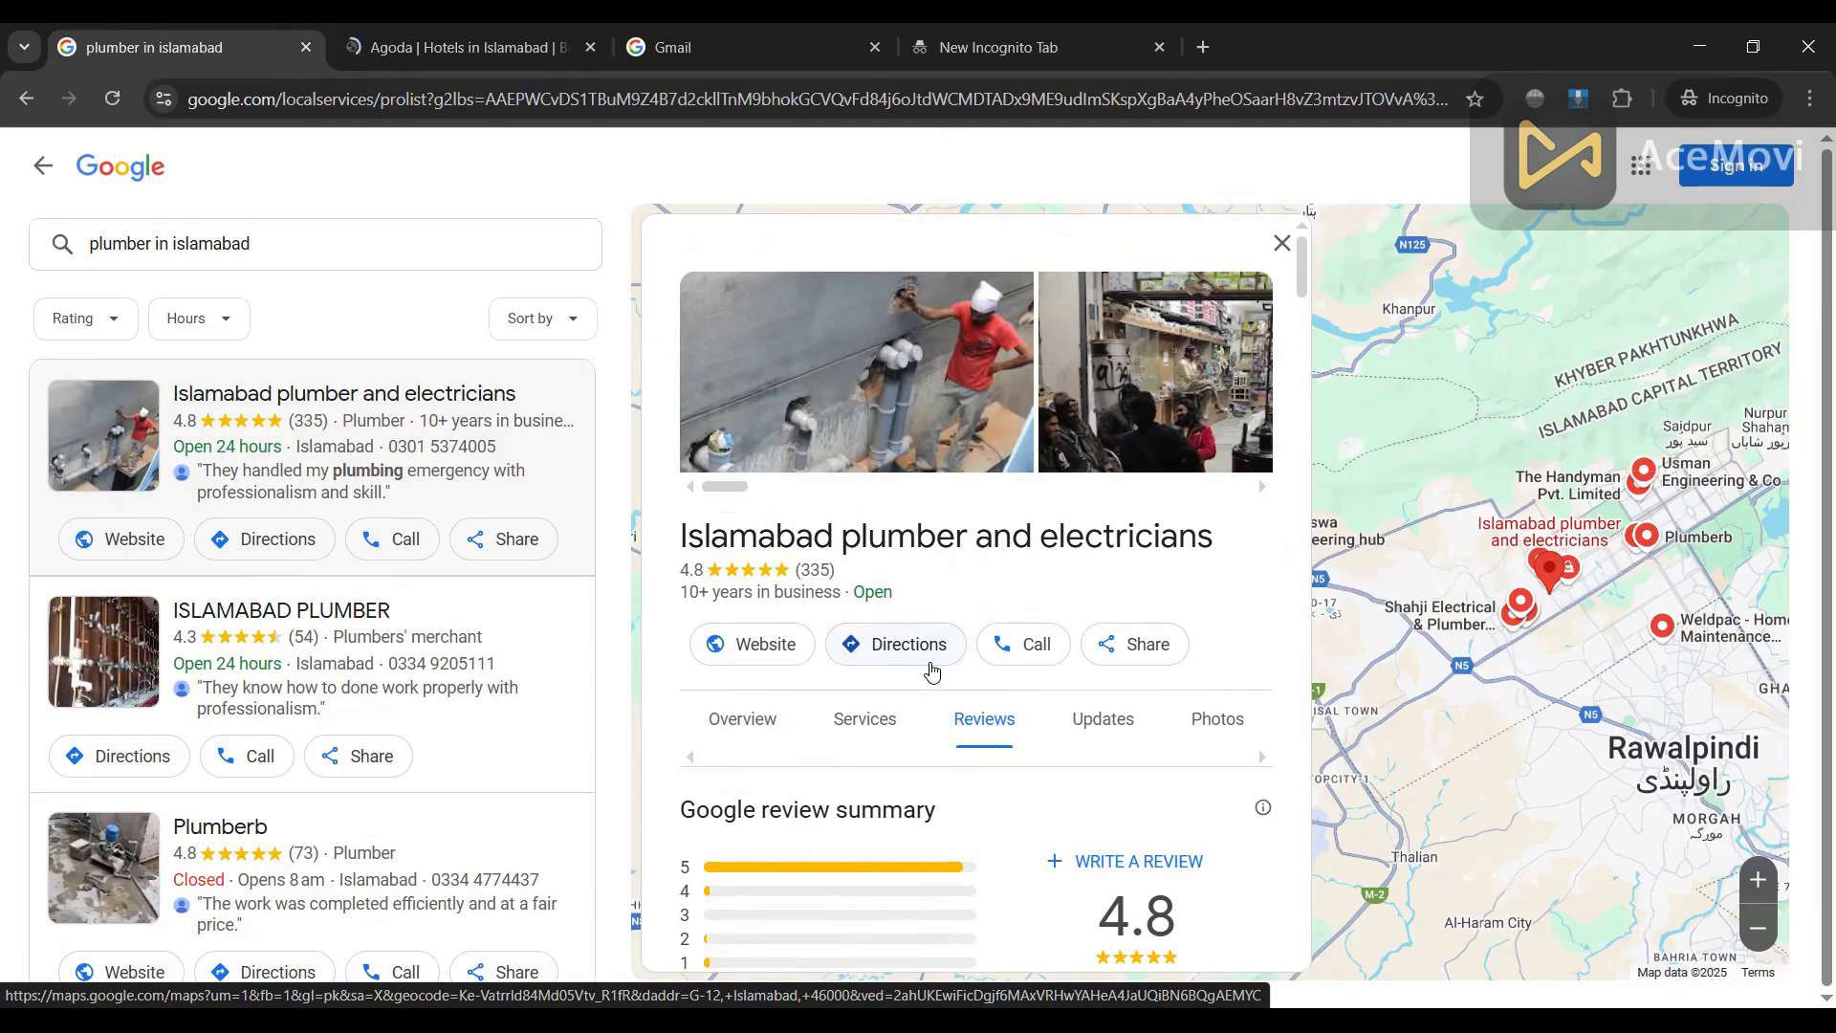
{"action": "left_click", "coordinate": [725, 46]}
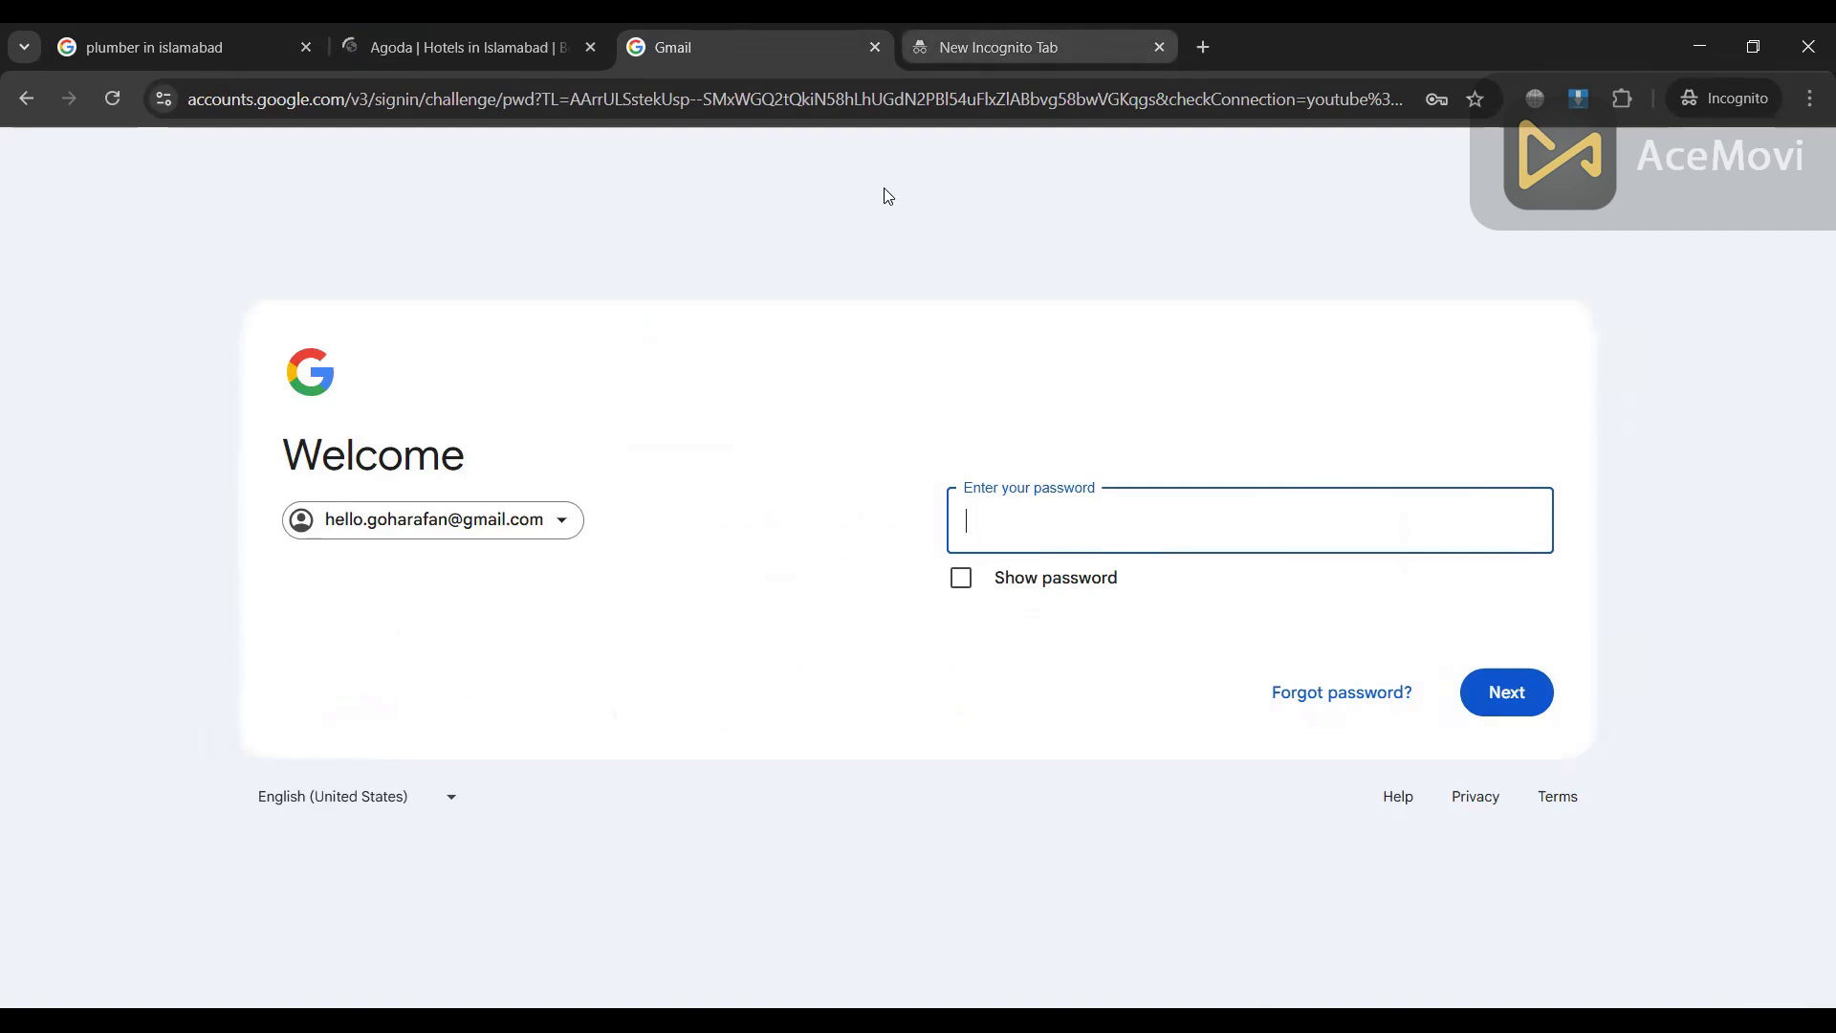
Step: Move the incognito tab beside the search tab and load google.com/business in it
{"action": "left_click_drag", "start_coordinate": [956, 42], "coordinate": [402, 53]}
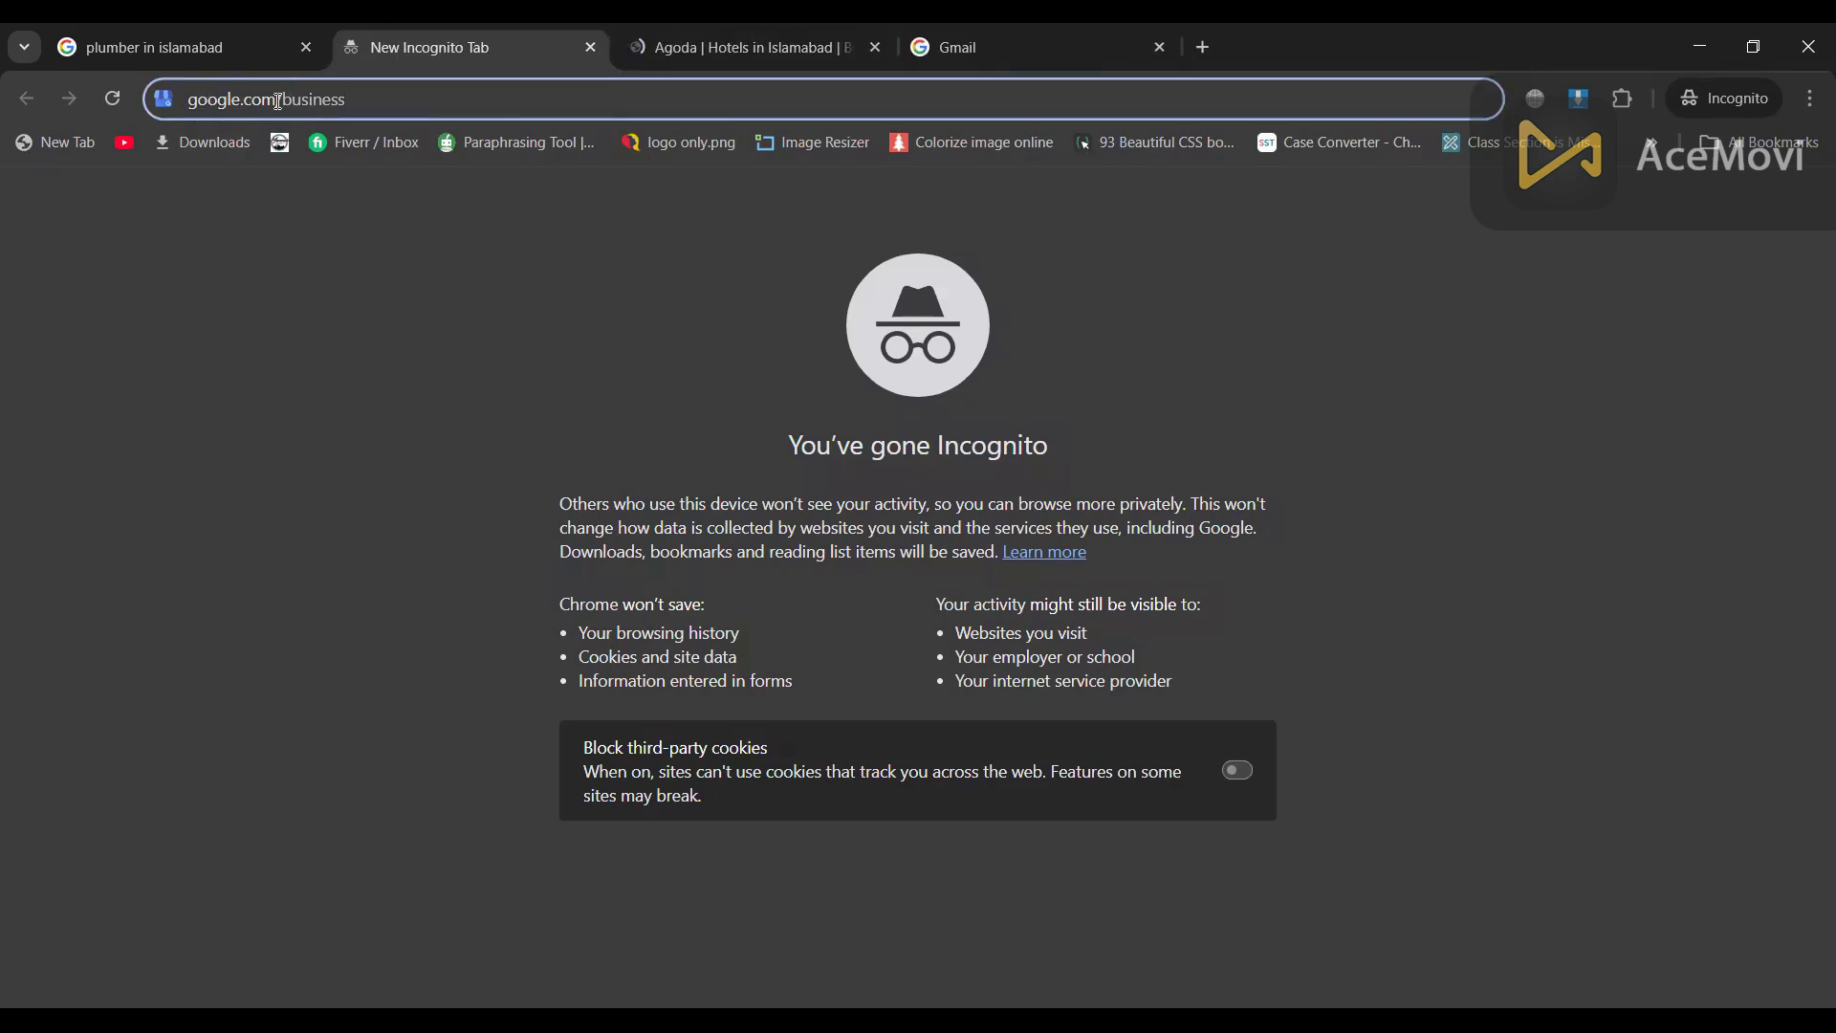
{"action": "double_click", "coordinate": [365, 102]}
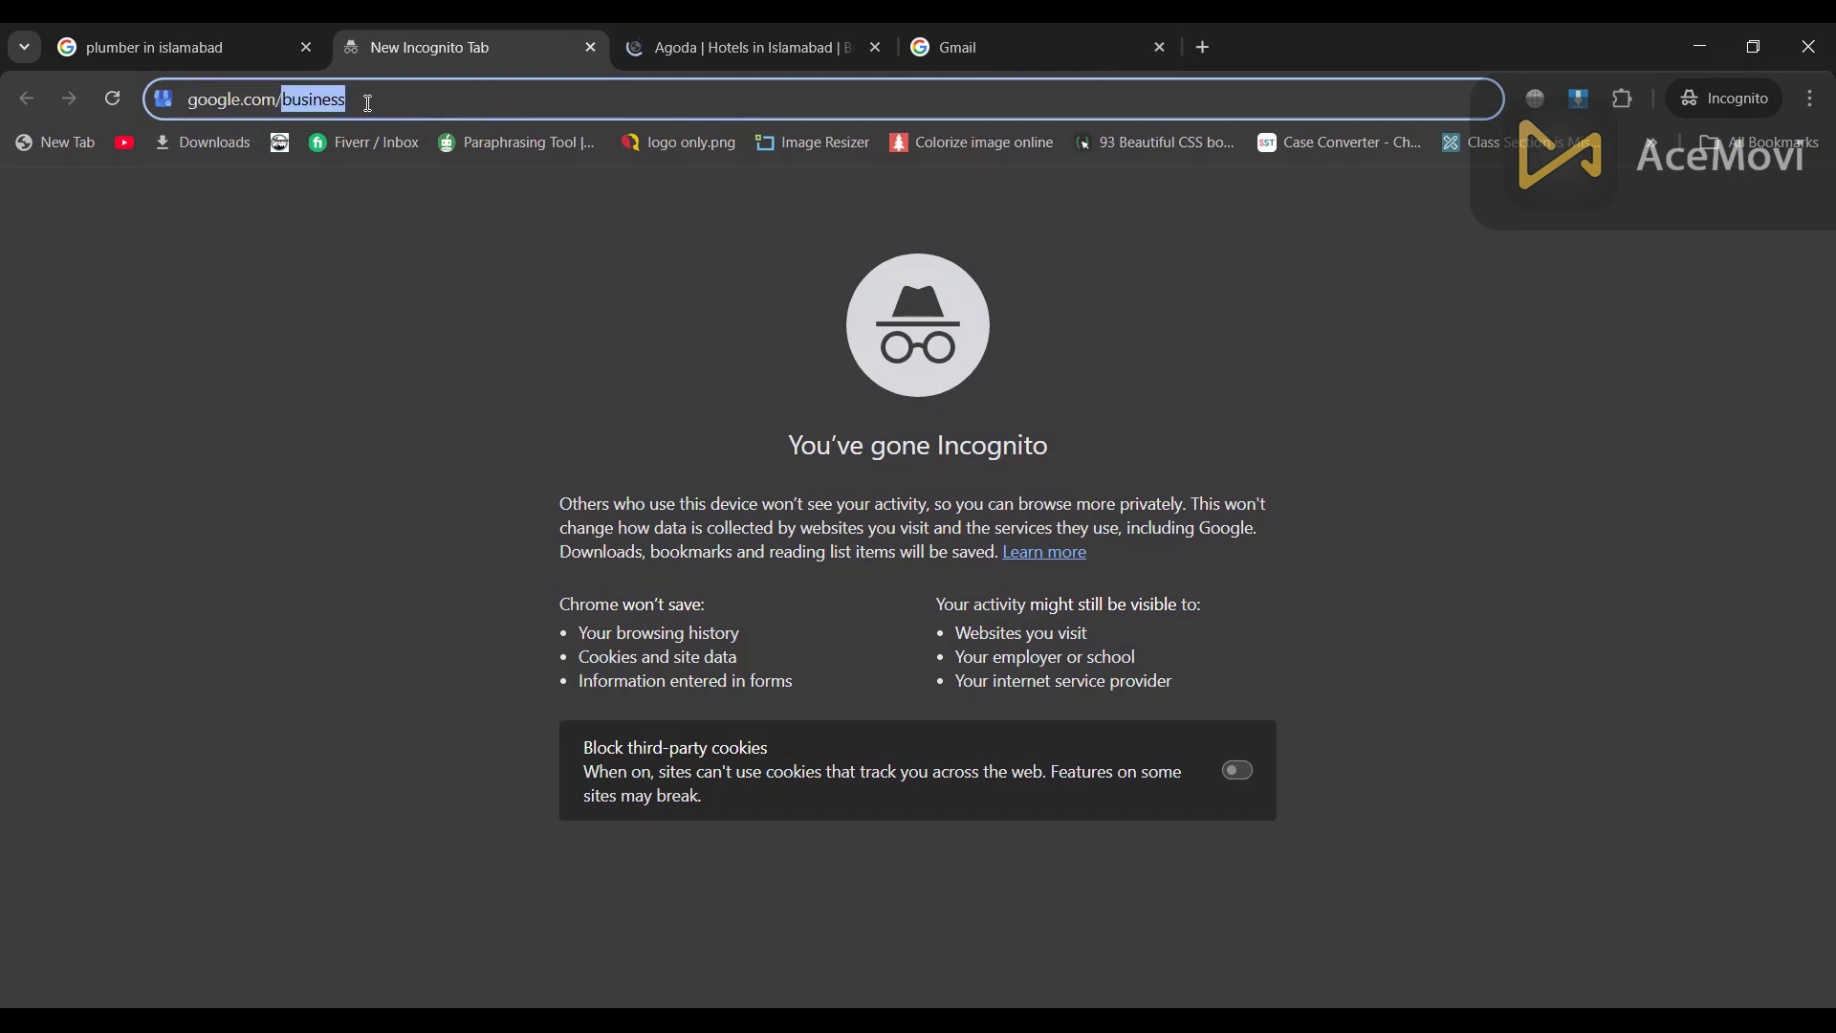
{"action": "left_click", "coordinate": [369, 102]}
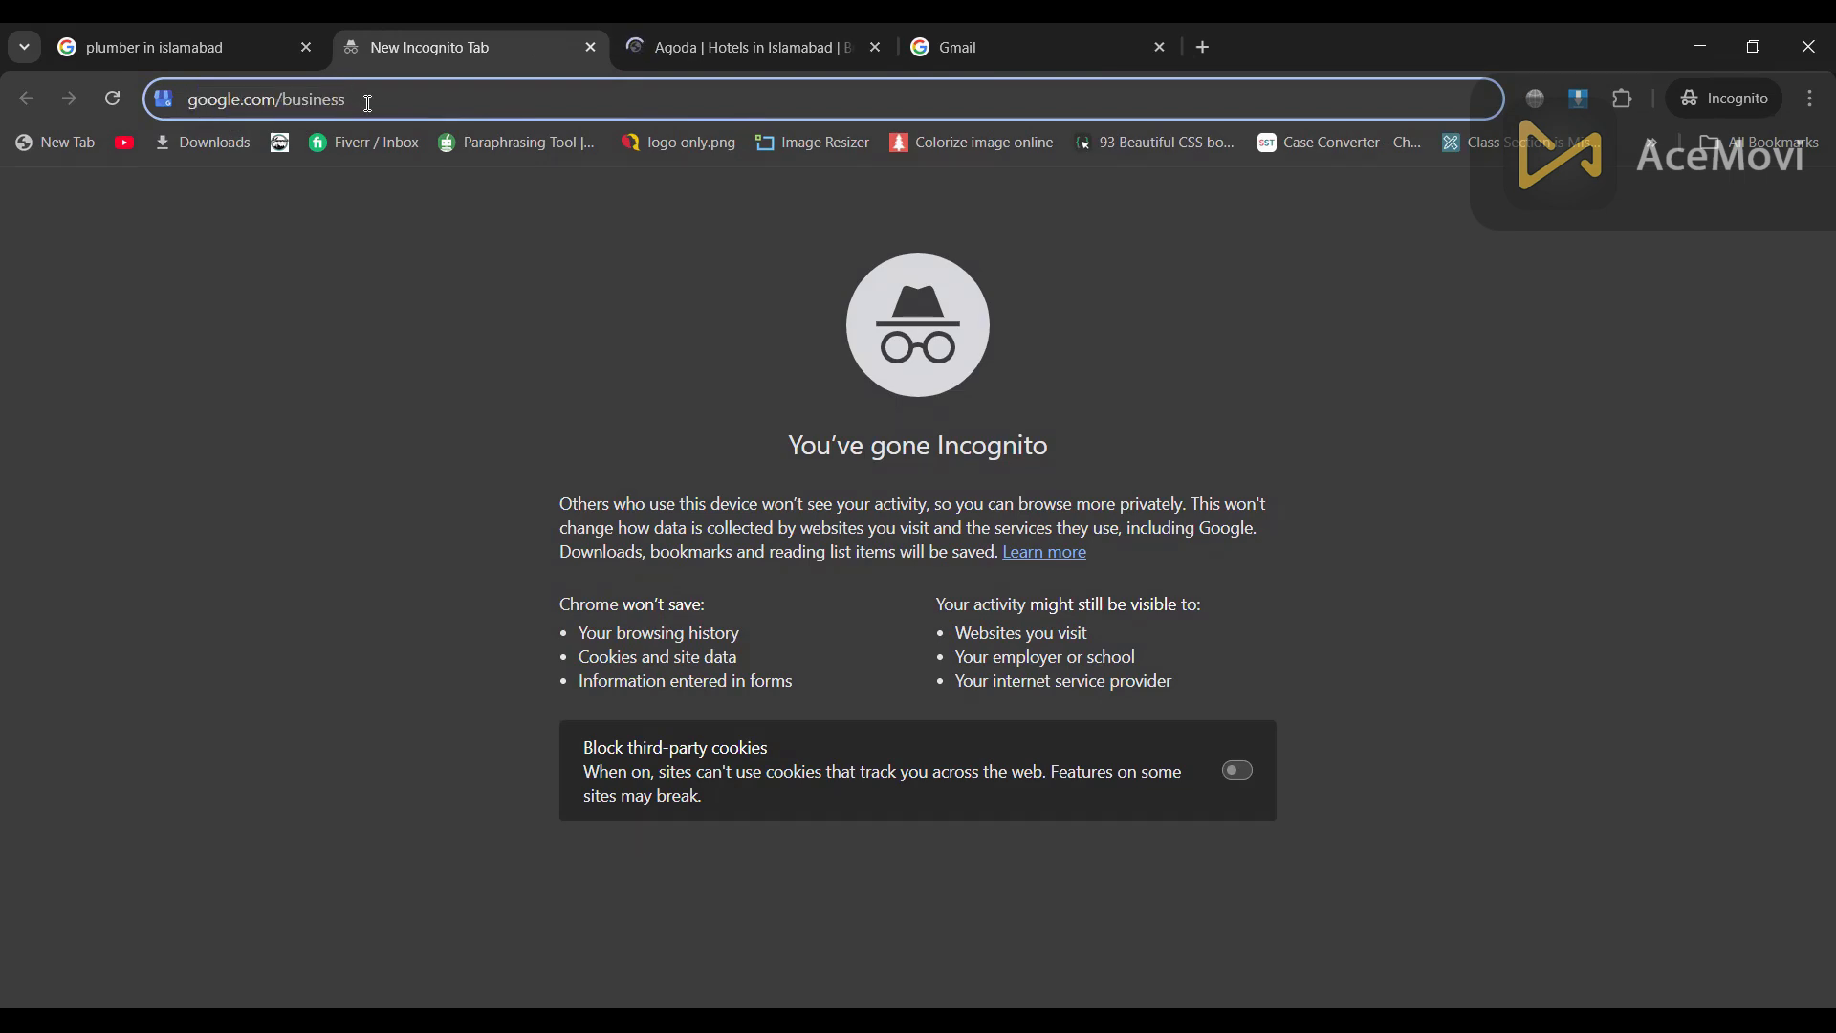
{"action": "key", "text": "Return"}
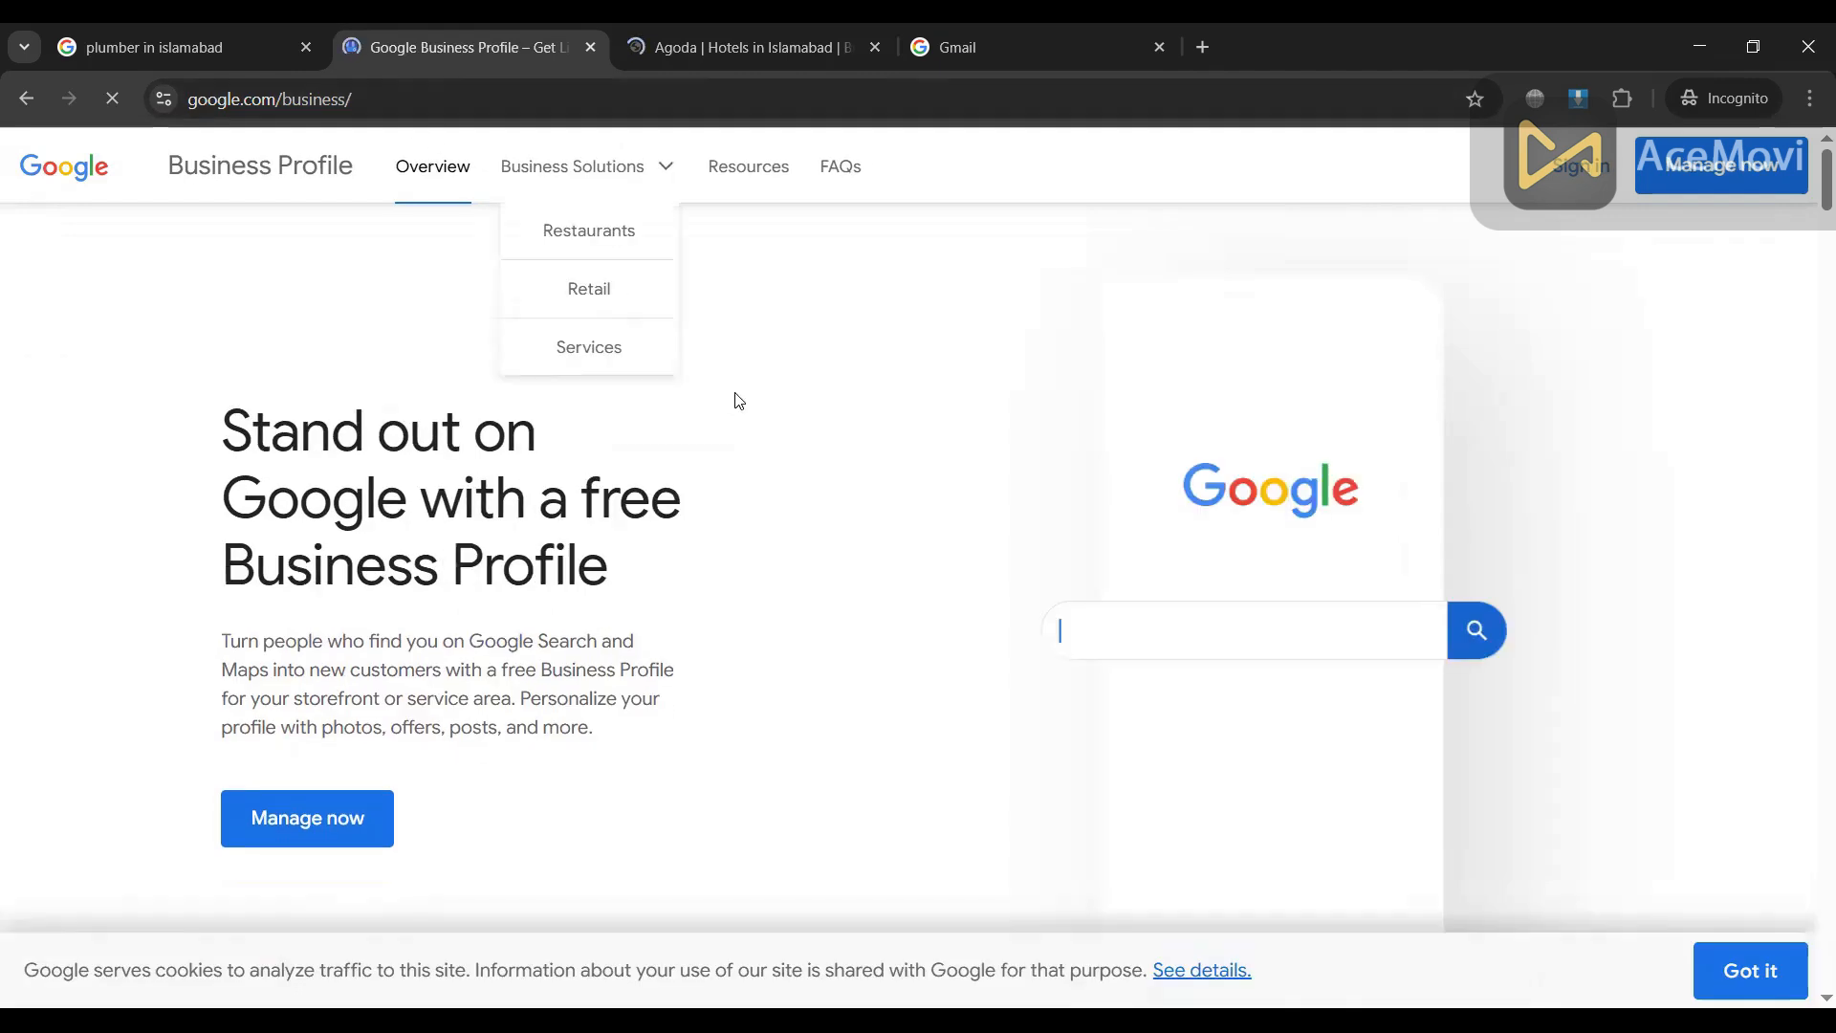
Step: Enter 'Repair shop near me', close the Agoda hotels tab, and choose Manage now
{"action": "type", "text": "Repair shop near me"}
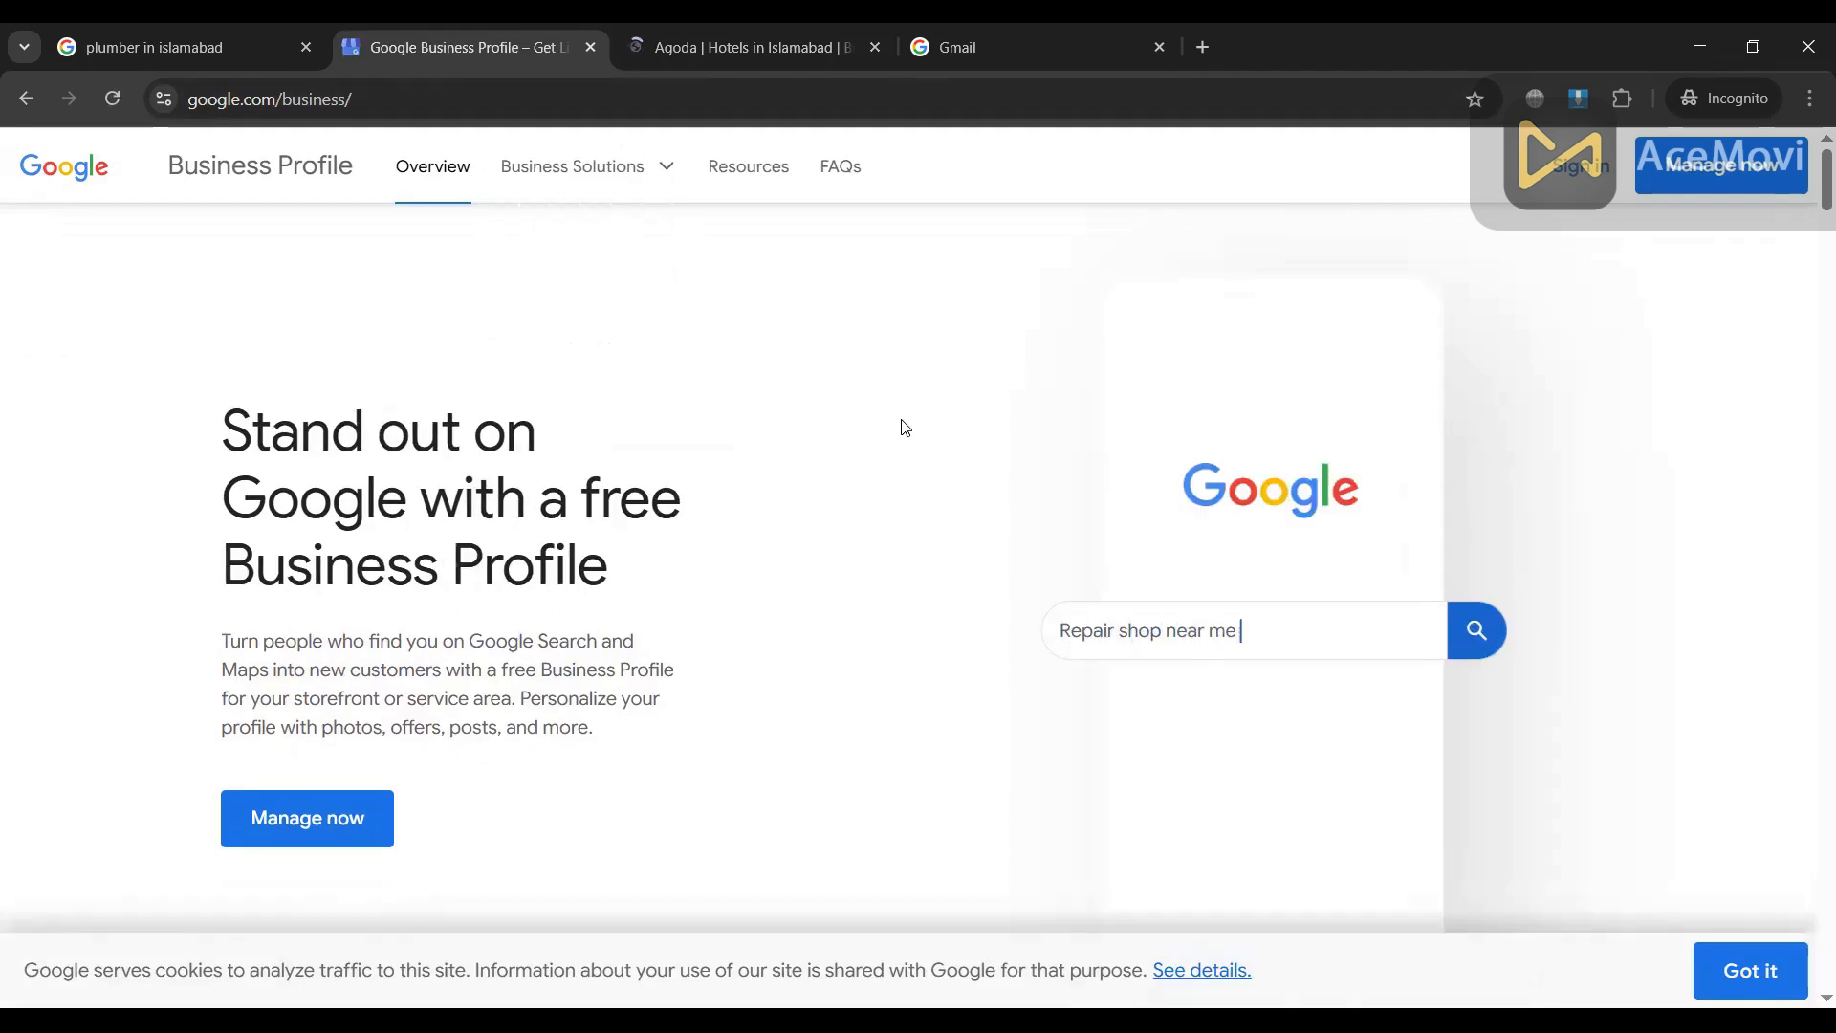
{"action": "scroll", "coordinate": [902, 422], "scroll_direction": "down", "scroll_amount": 3}
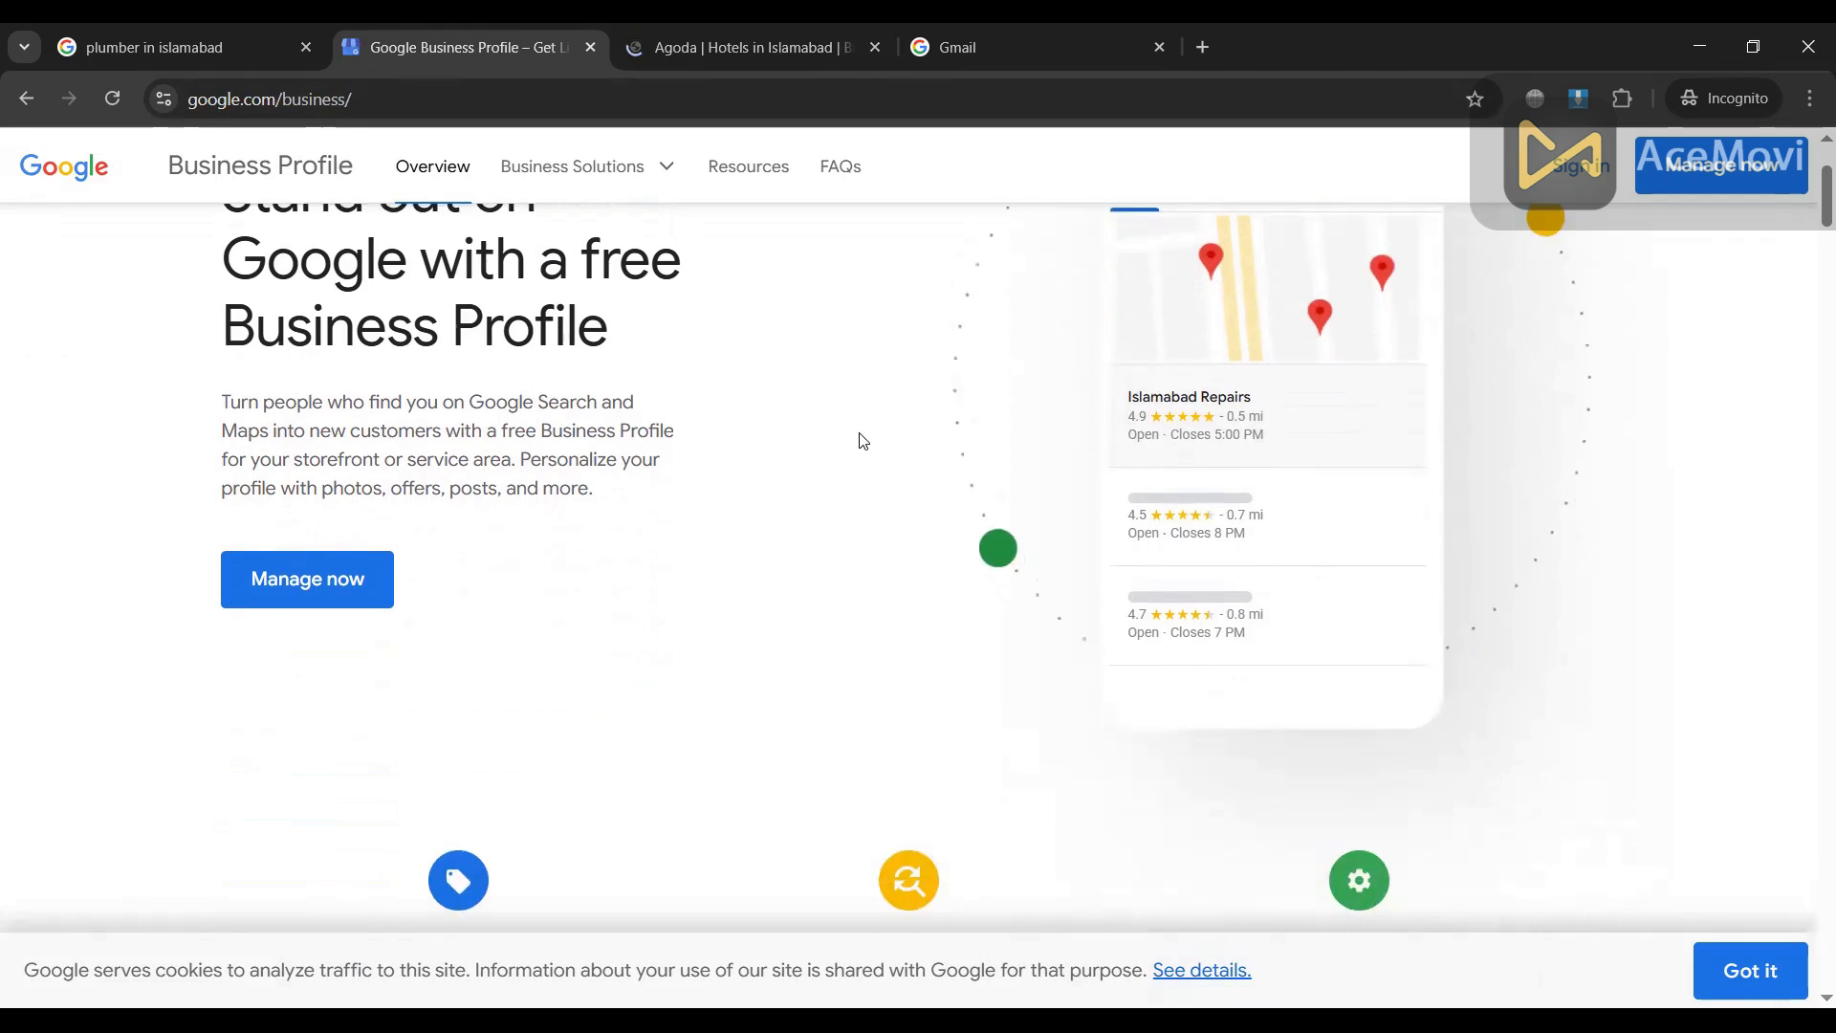
{"action": "left_click", "coordinate": [874, 47]}
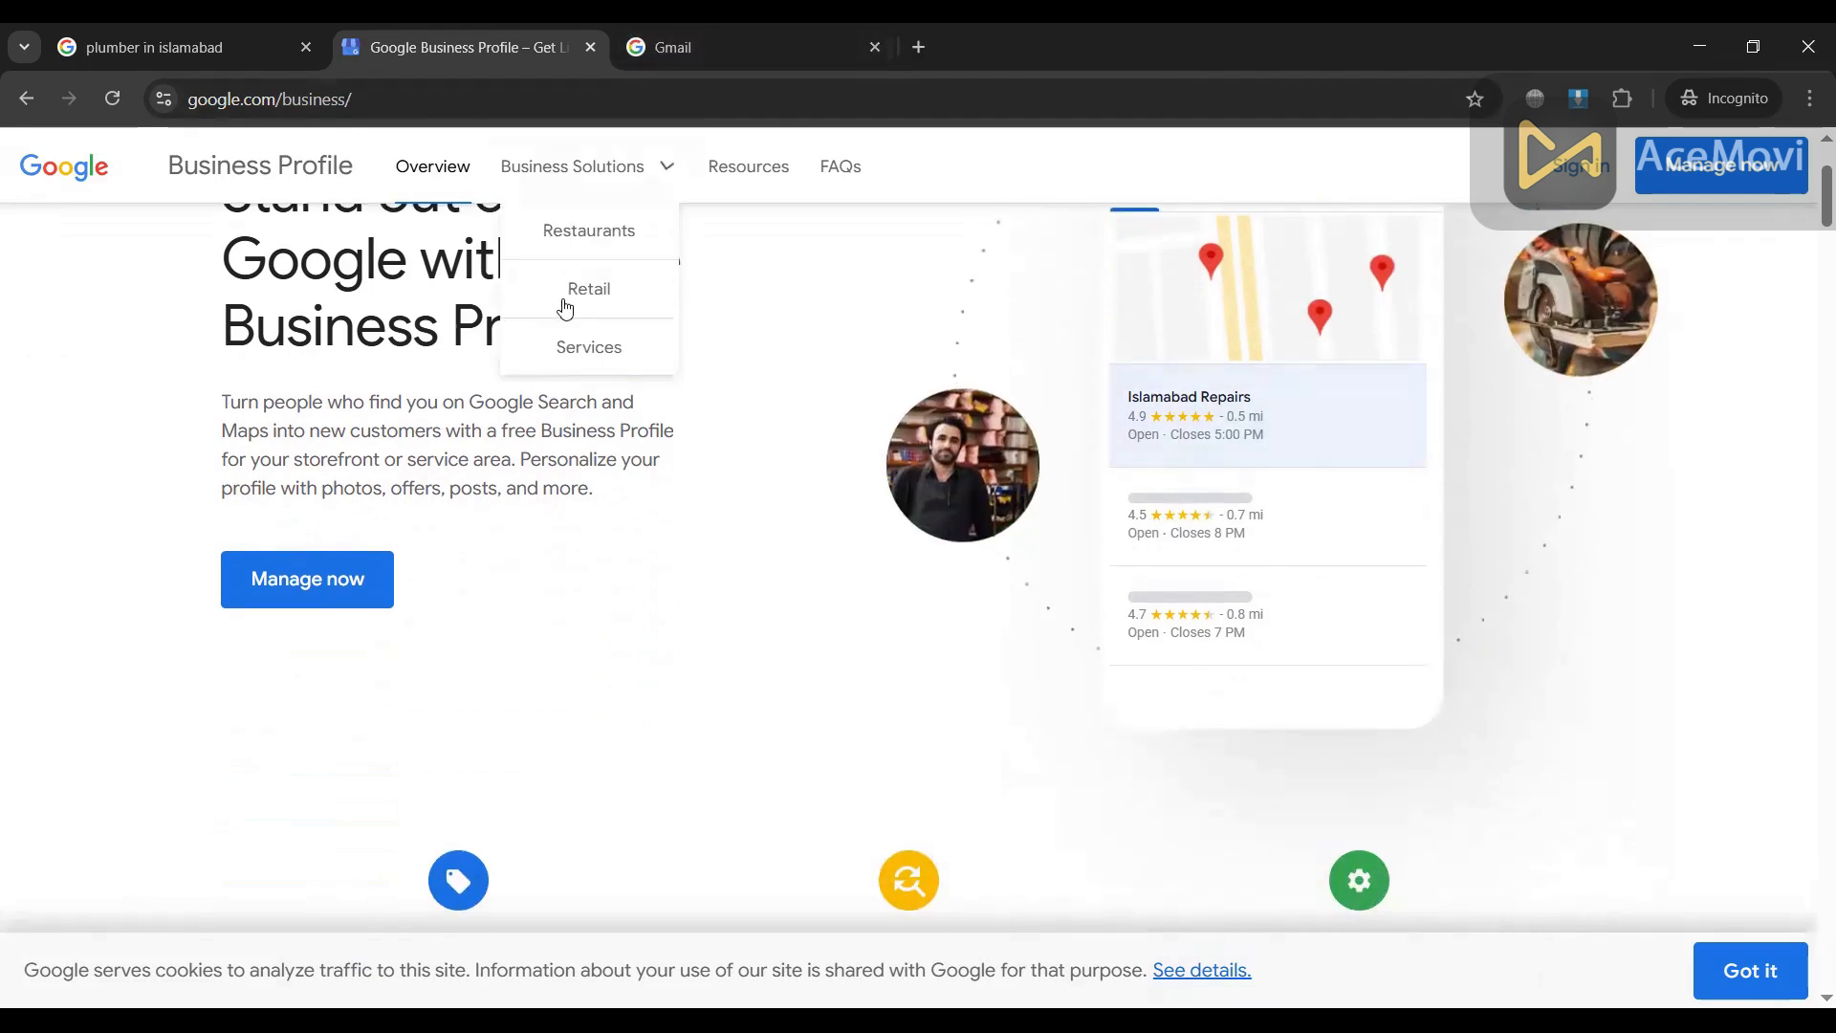
{"action": "scroll", "coordinate": [336, 613], "scroll_direction": "up", "scroll_amount": 3}
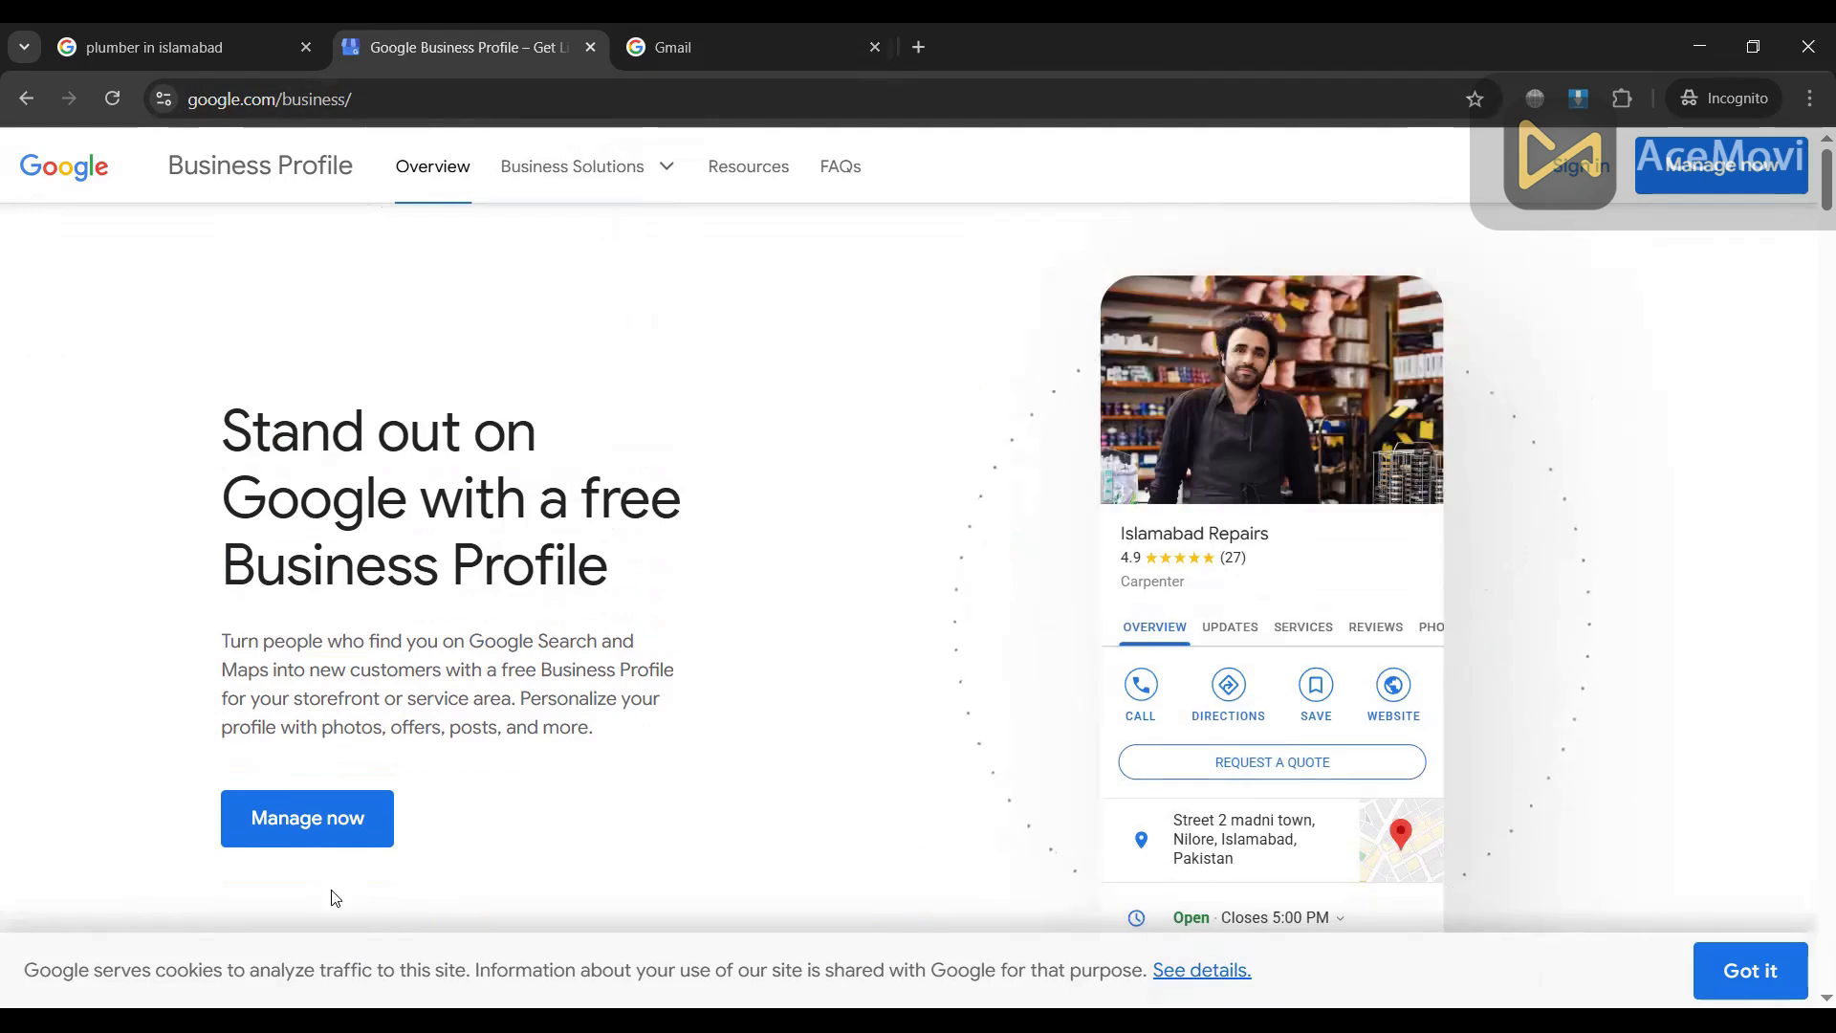
{"action": "left_click", "coordinate": [303, 830]}
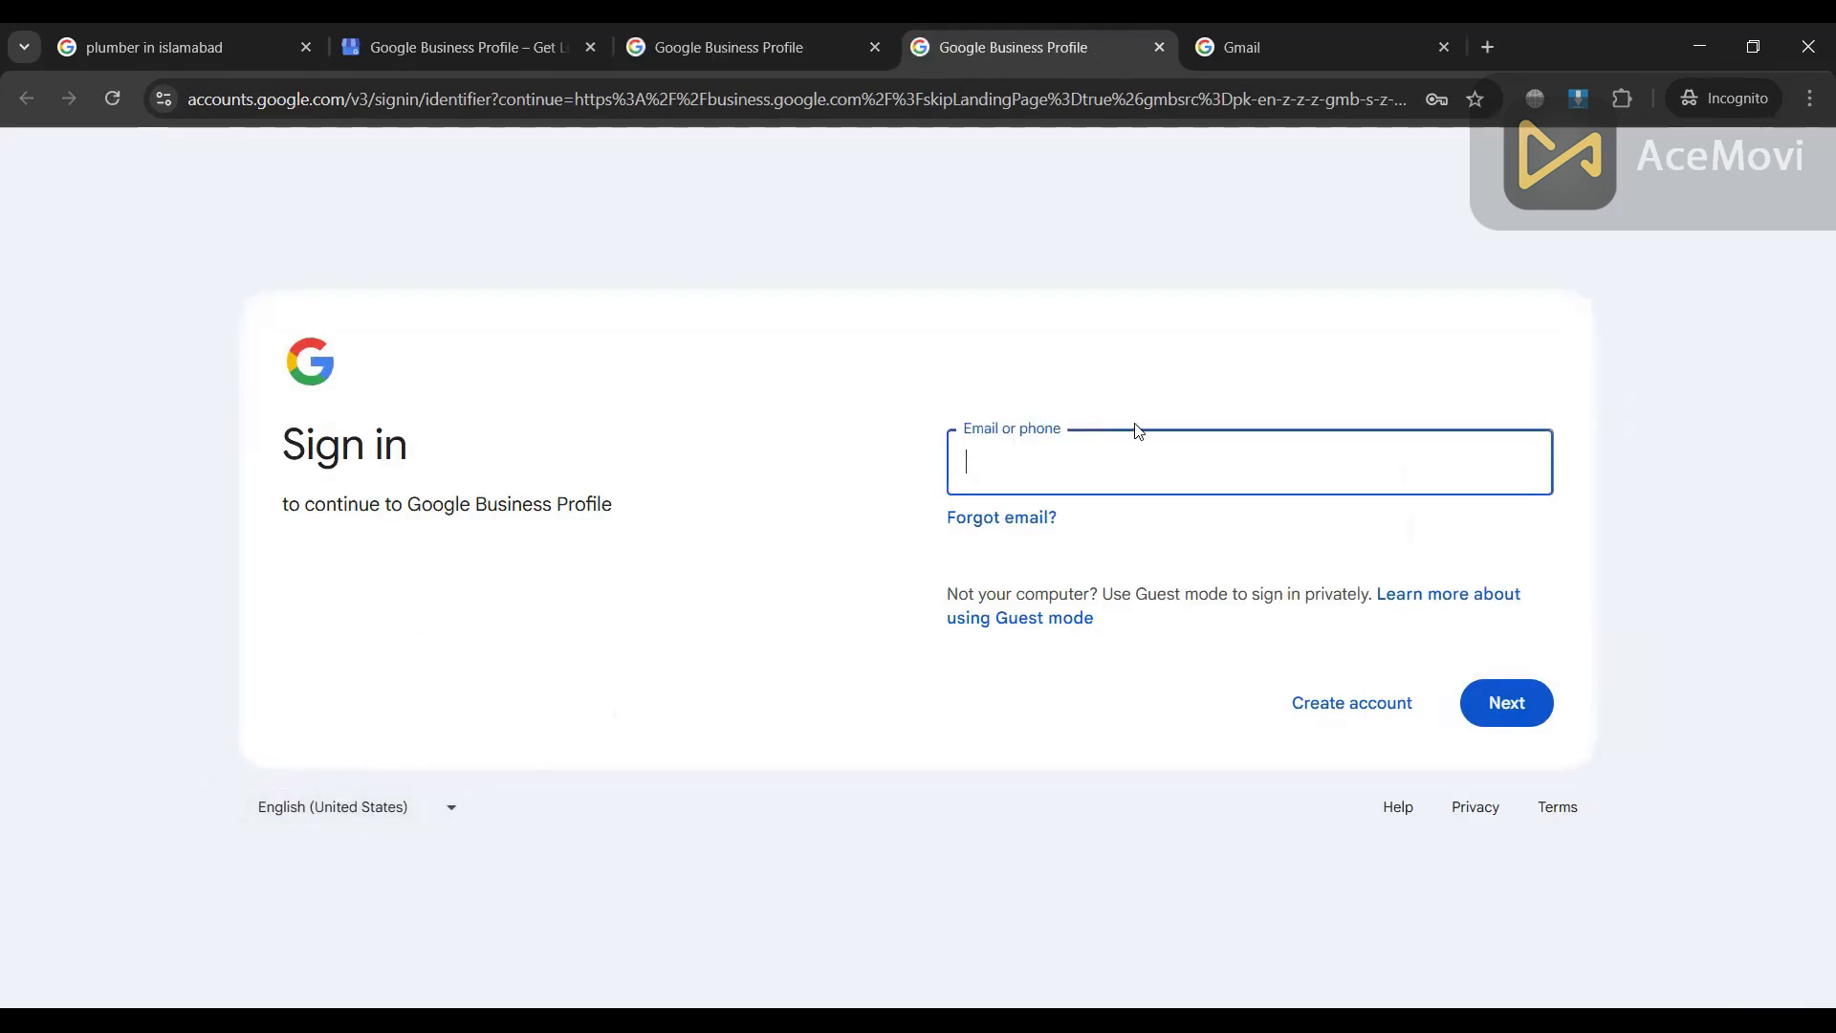
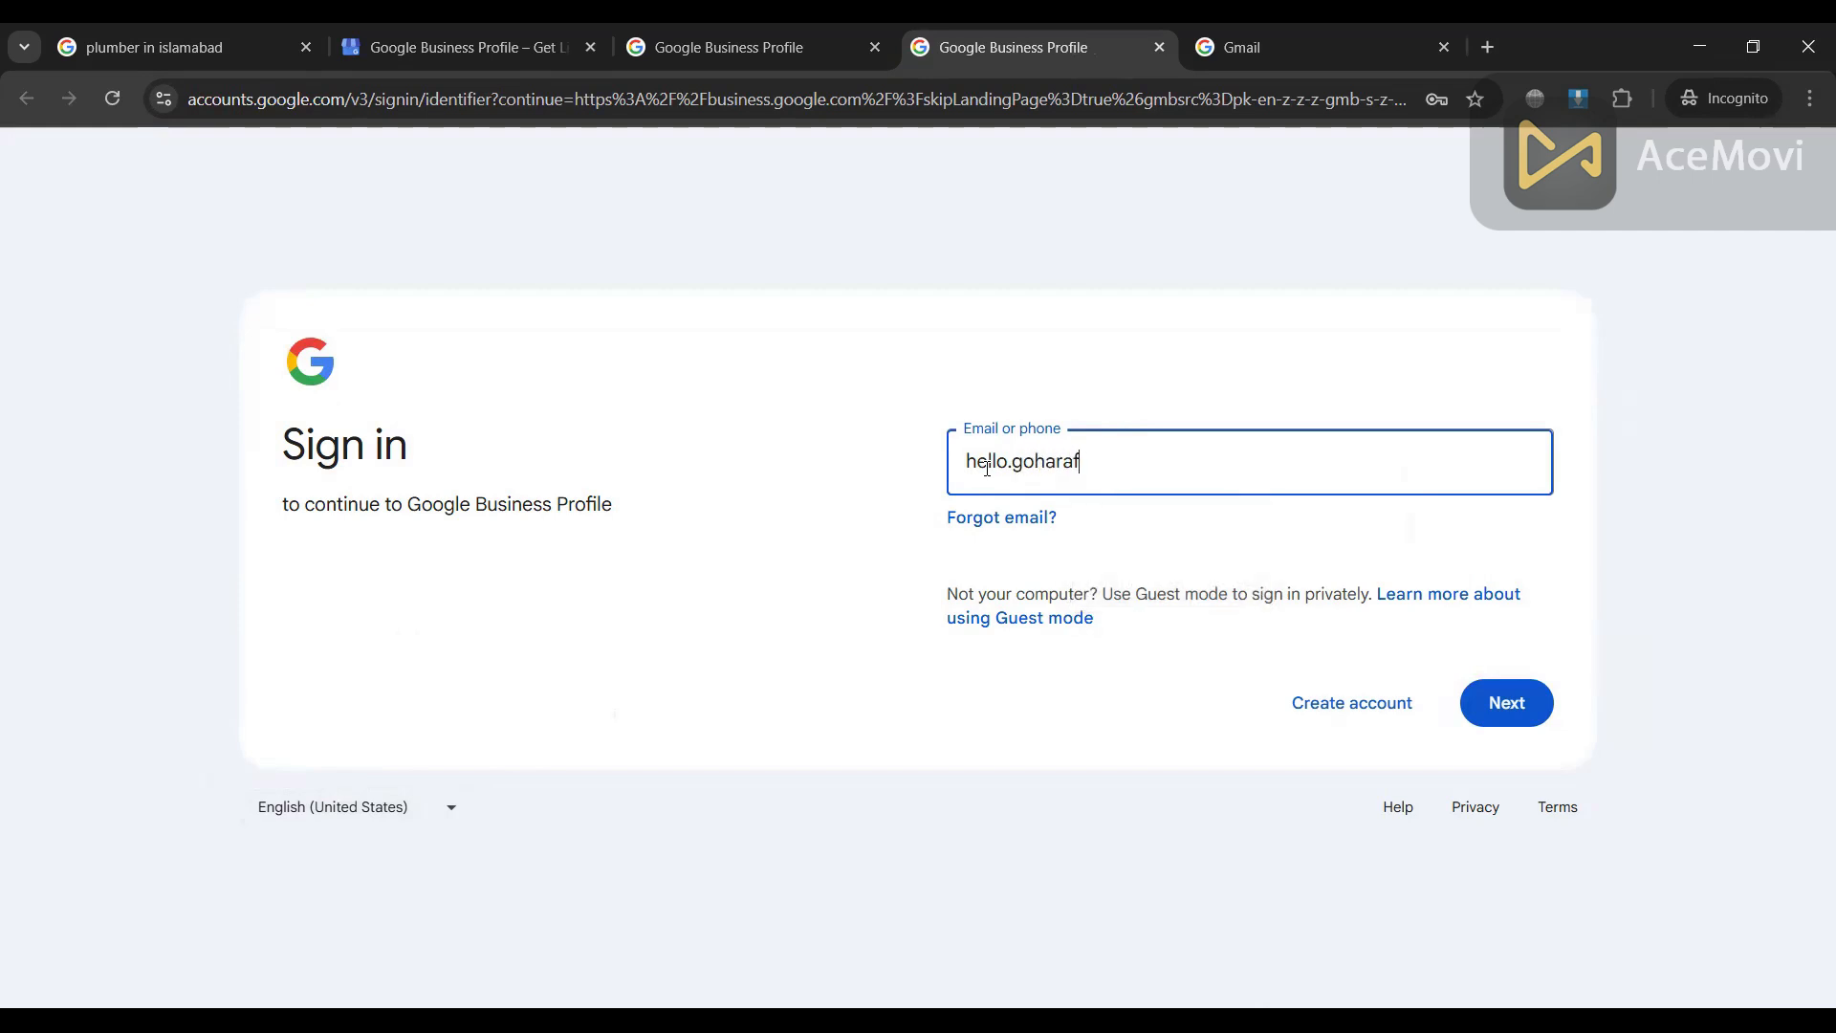
Step: Sign in with the Google account's Gmail address and password
{"action": "left_click", "coordinate": [1517, 713]}
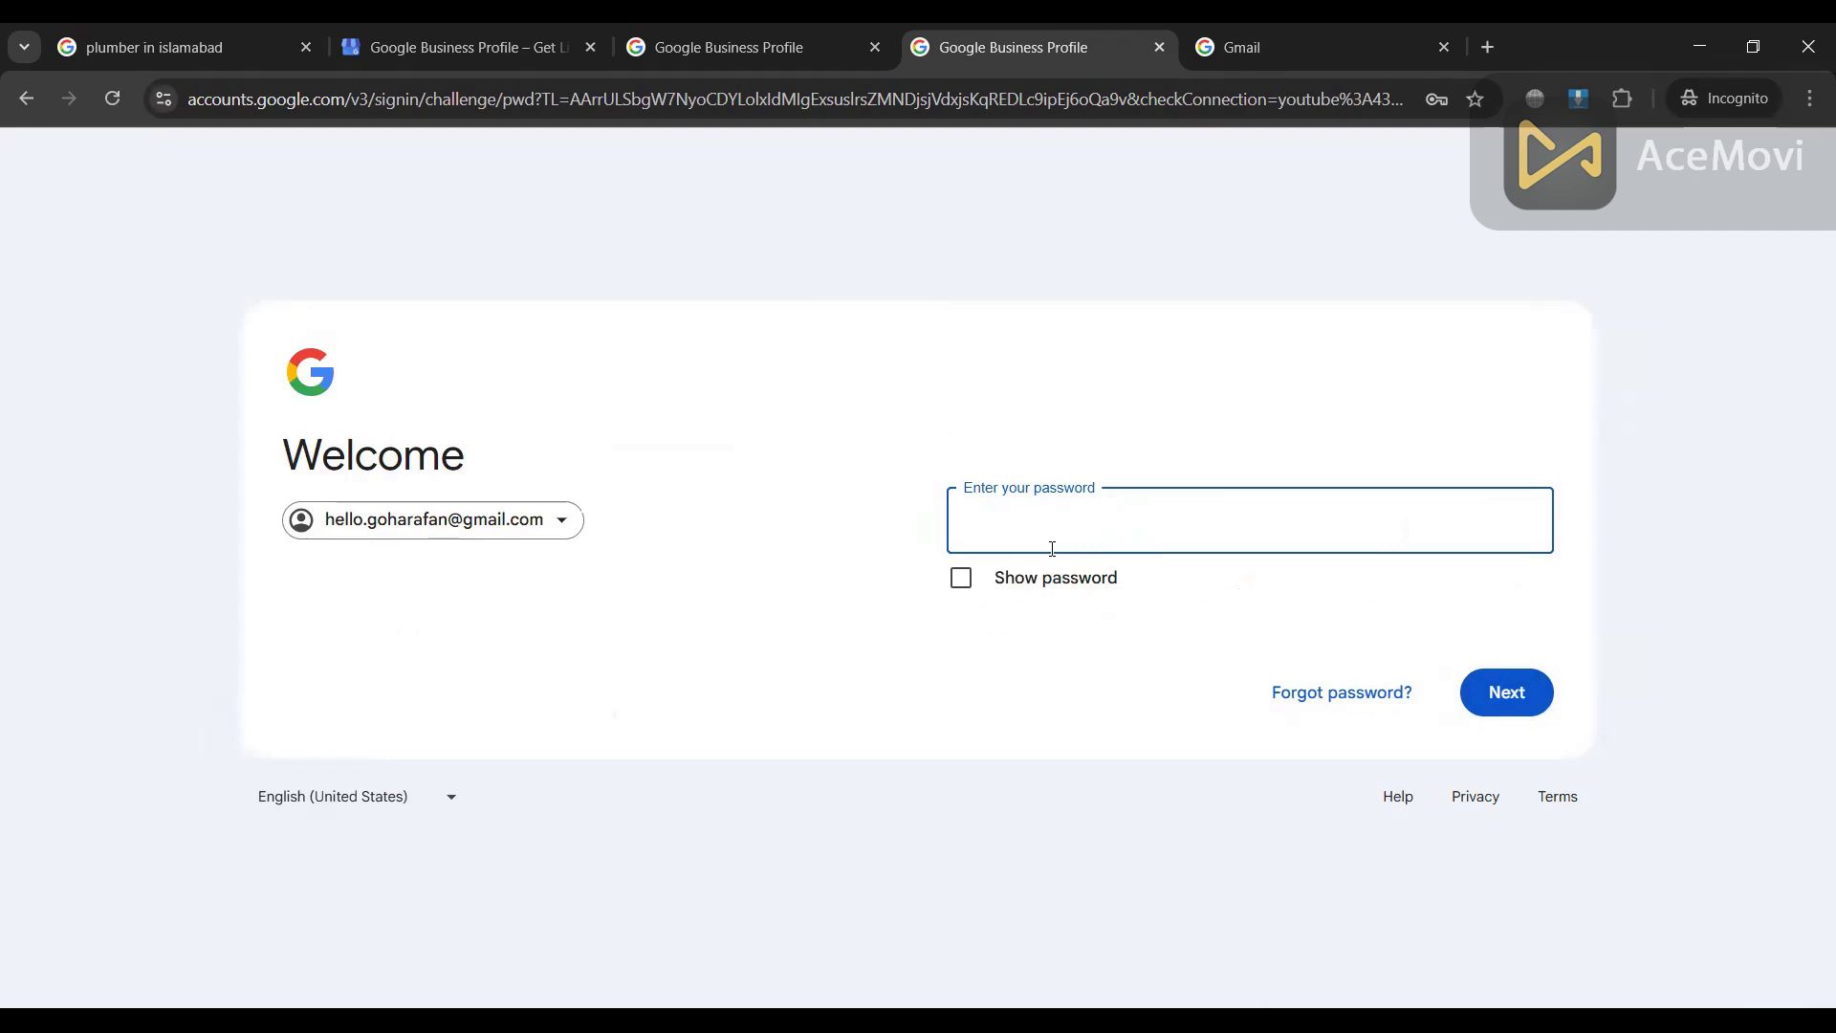
{"action": "type", "text": "•••••••••••••••"}
{"action": "left_click", "coordinate": [1524, 703]}
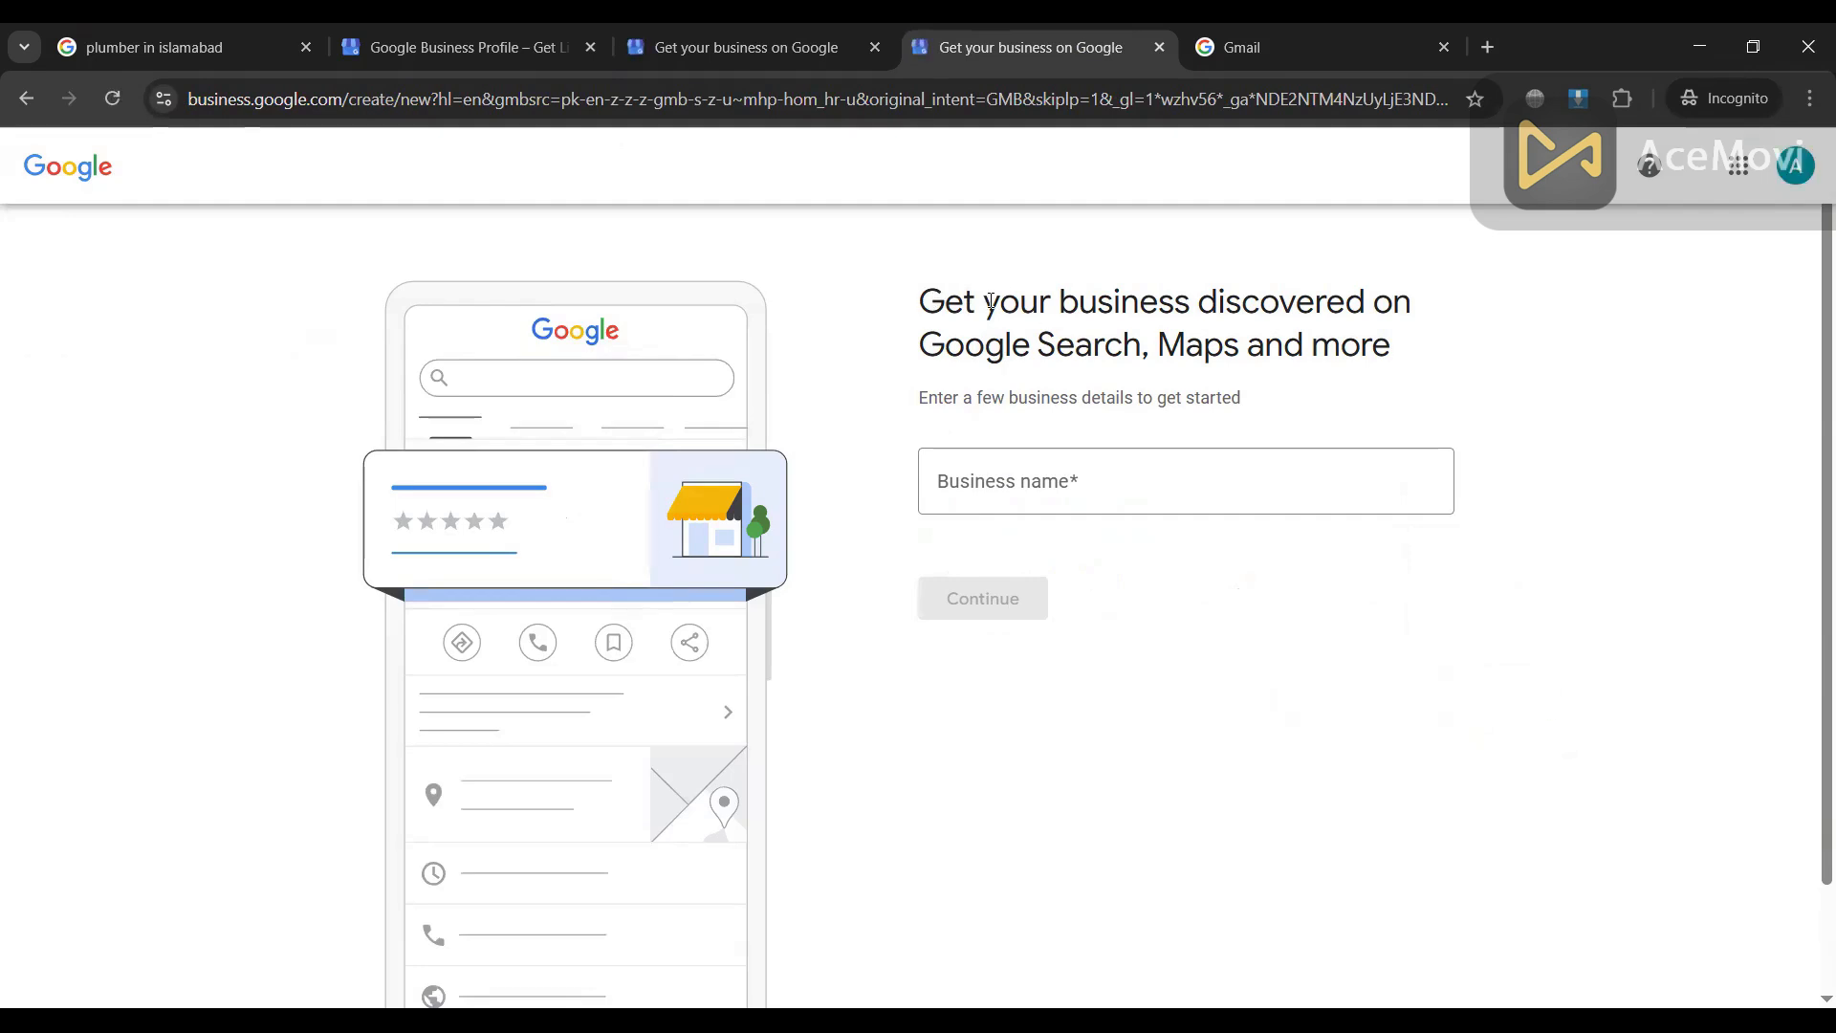
Step: Create a new business named 'Luxury boys Hostel' and continue
{"action": "left_click_drag", "start_coordinate": [904, 304], "coordinate": [1051, 312]}
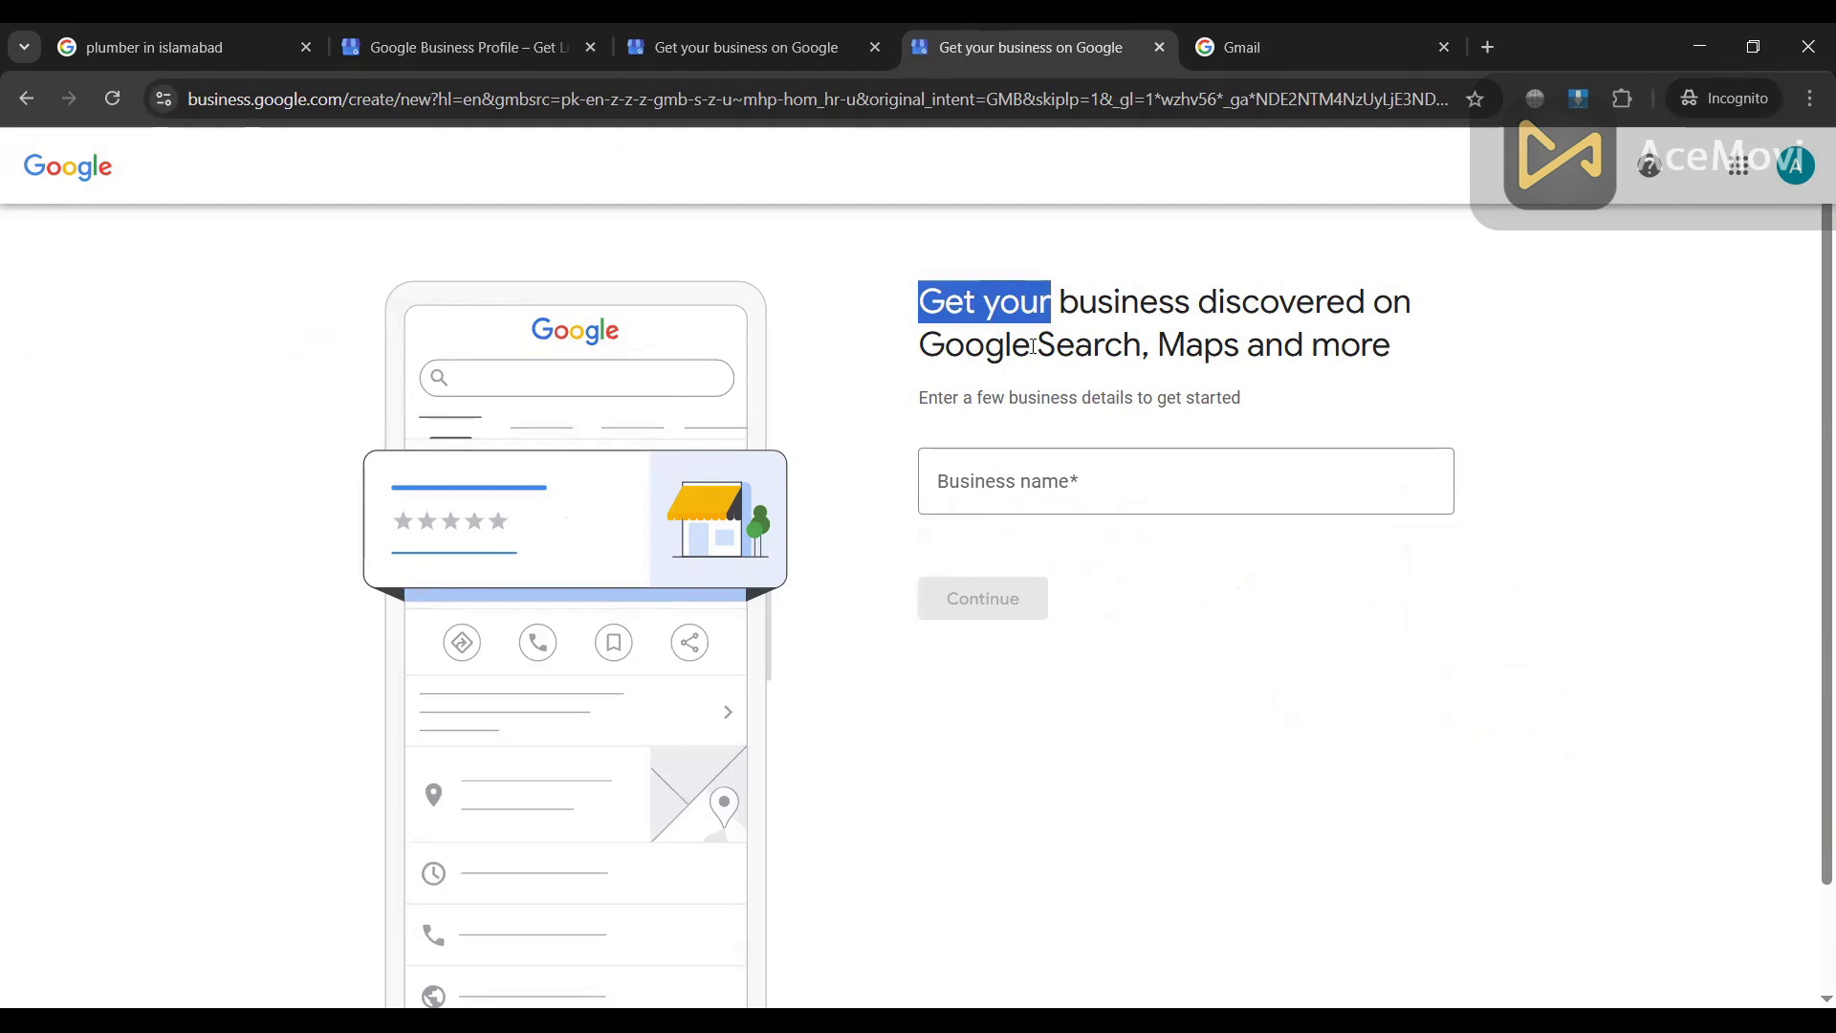
{"action": "left_click", "coordinate": [1040, 493]}
{"action": "type", "text": "L"}
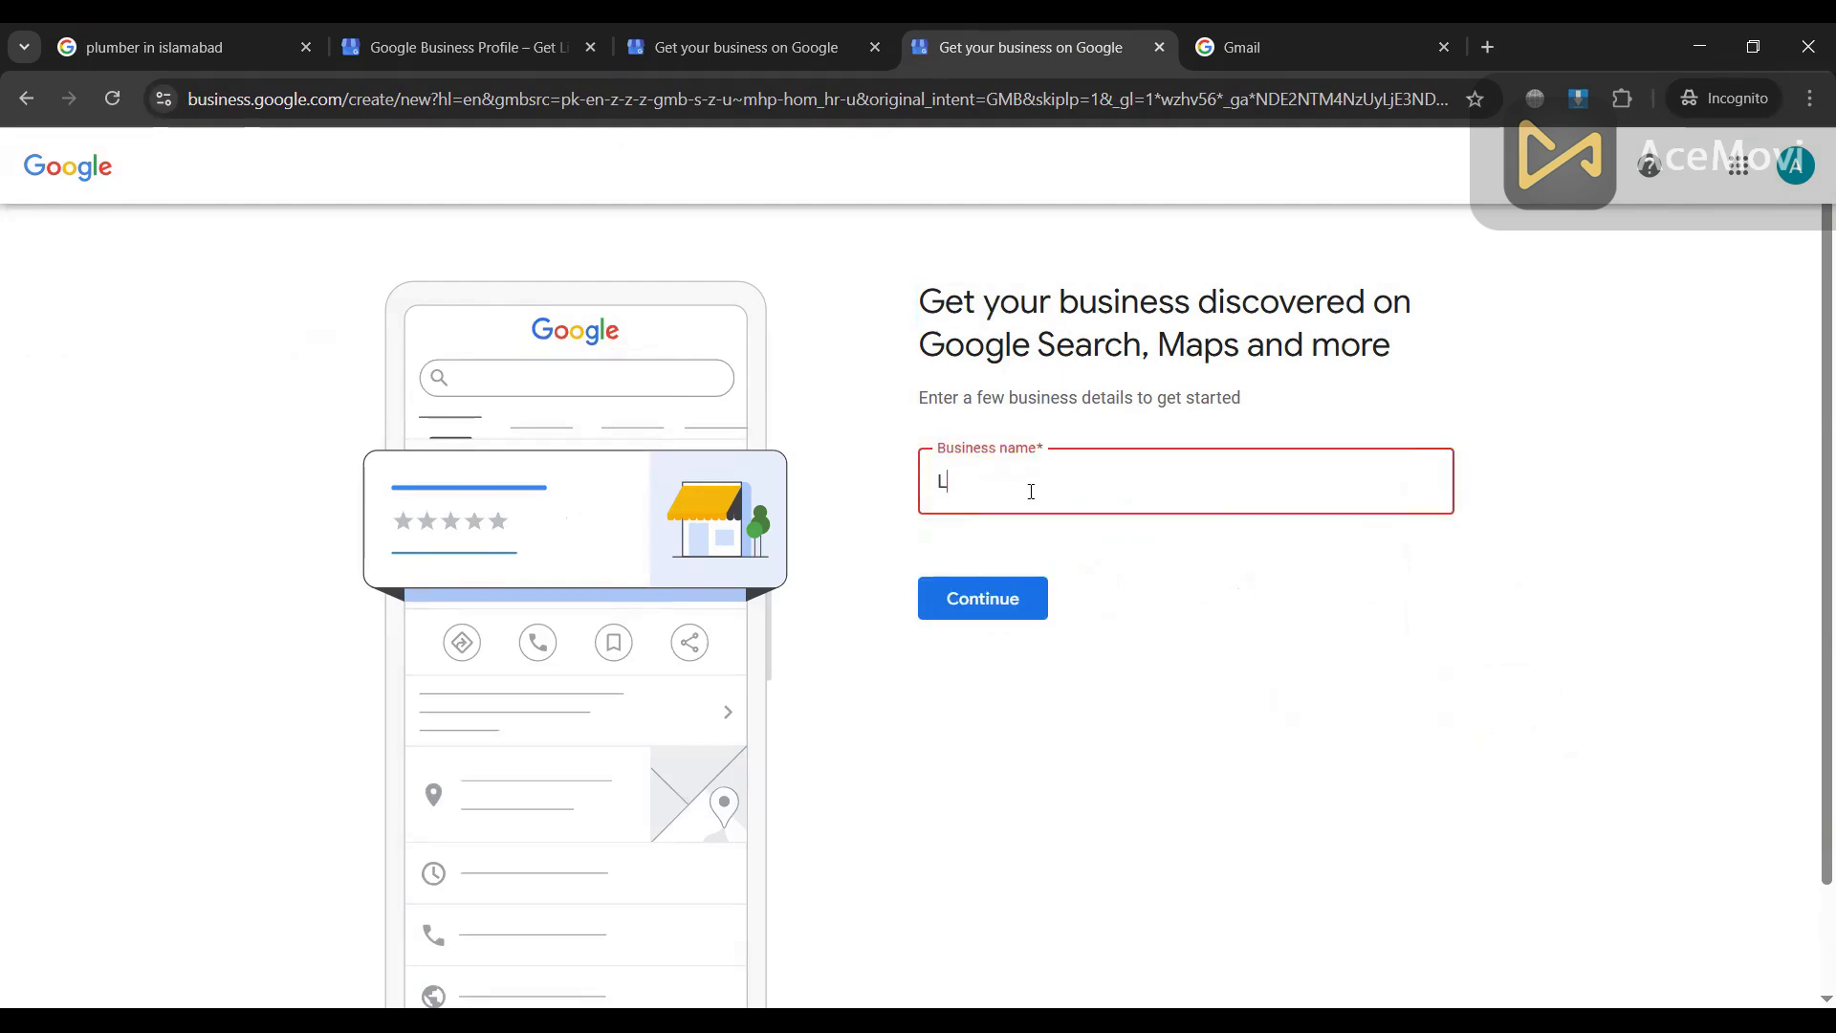
{"action": "type", "text": "ux"}
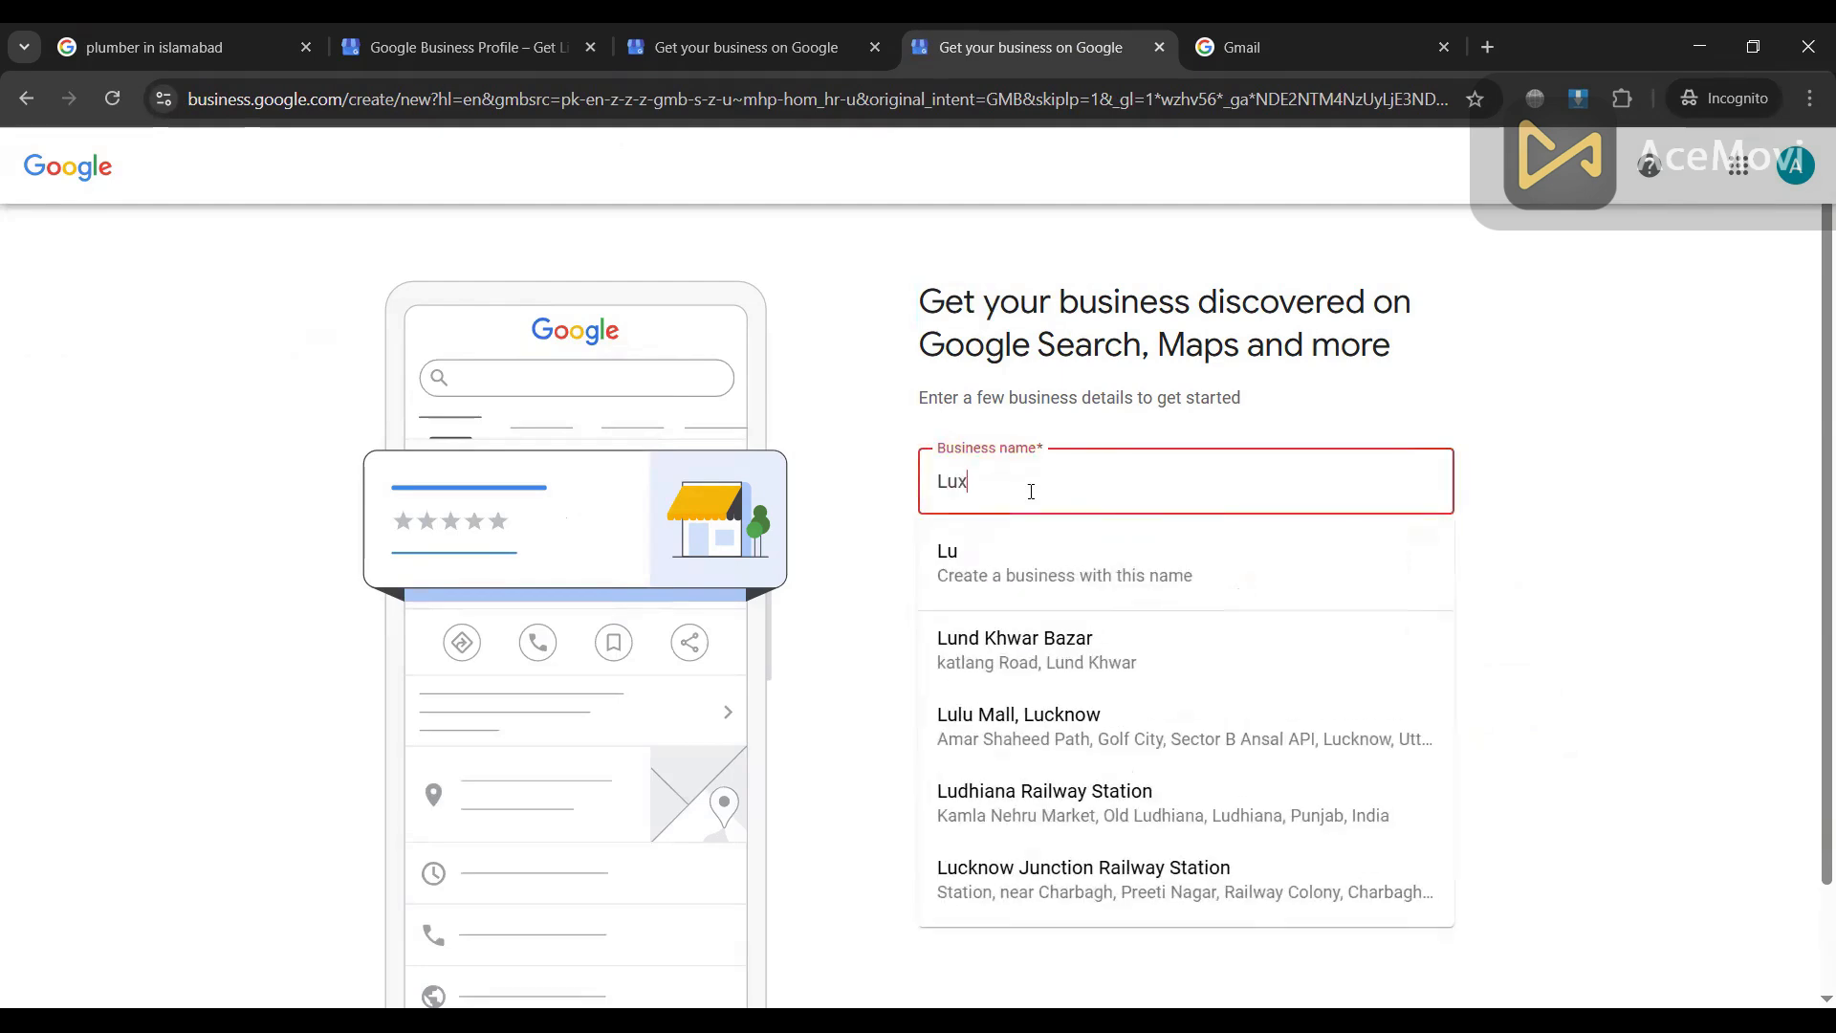
{"action": "type", "text": "ury bo"}
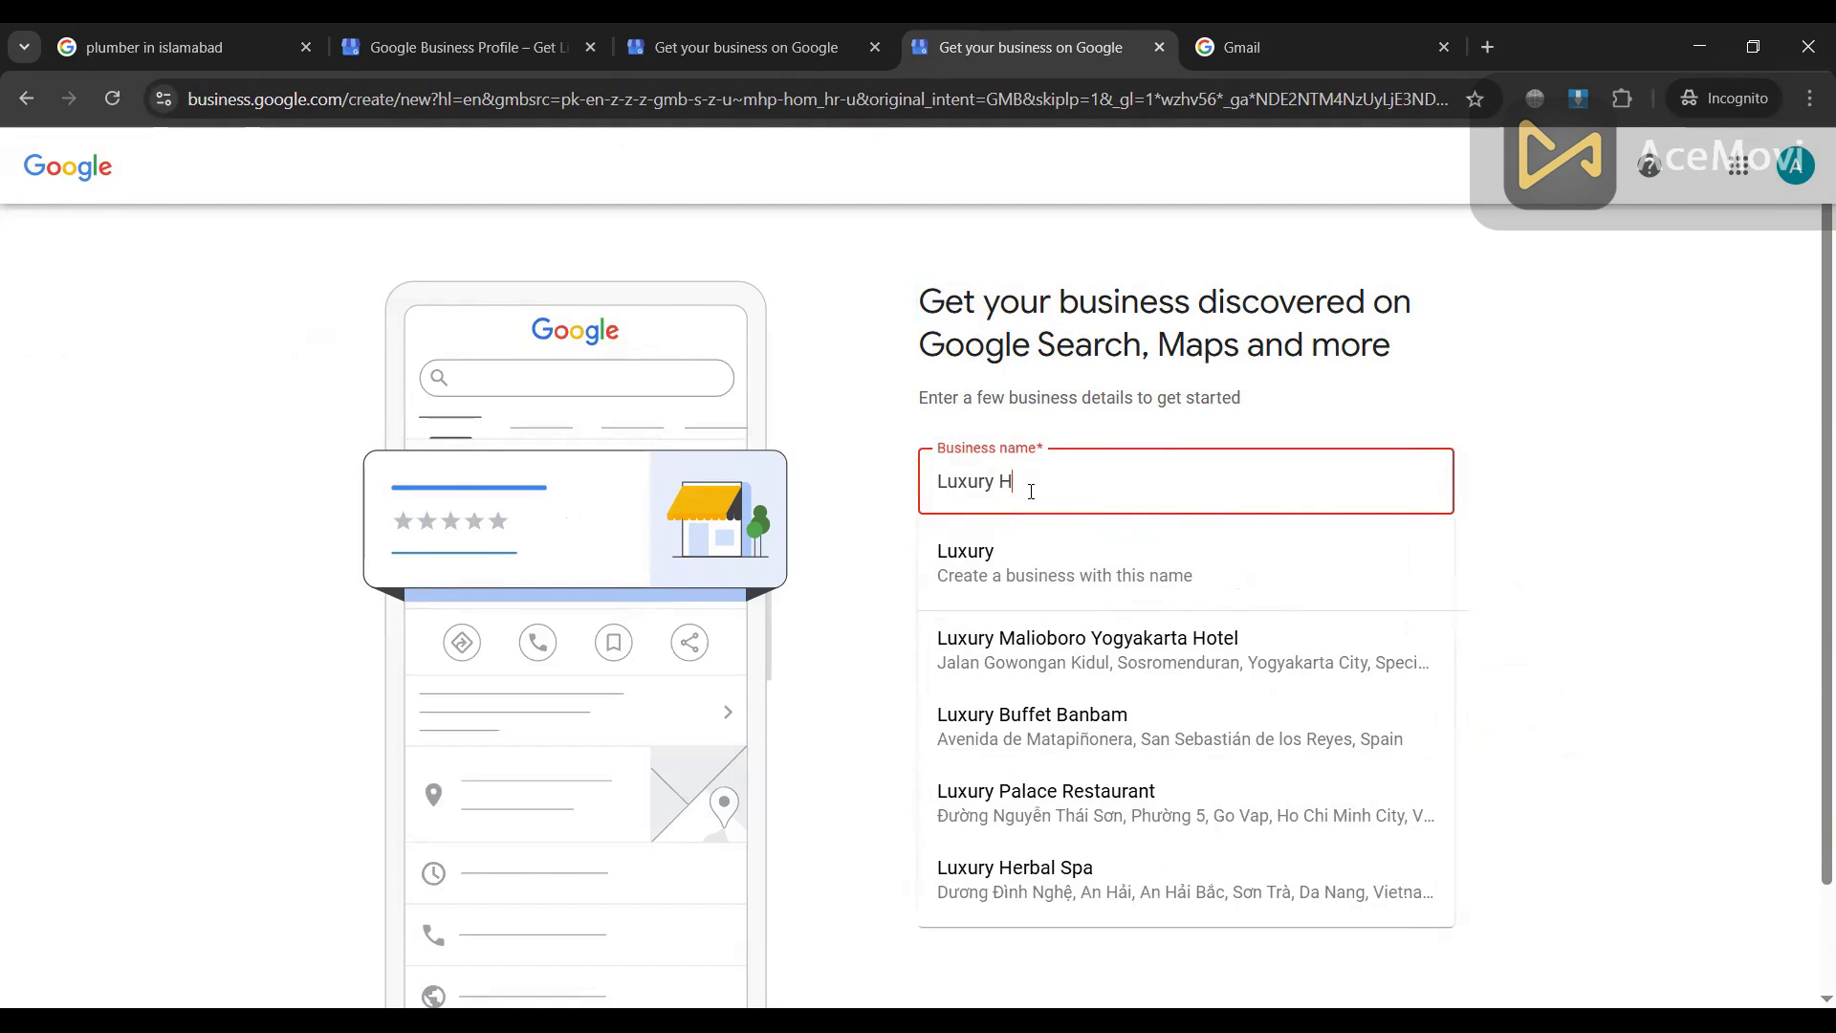
{"action": "type", "text": "ys Hostel"}
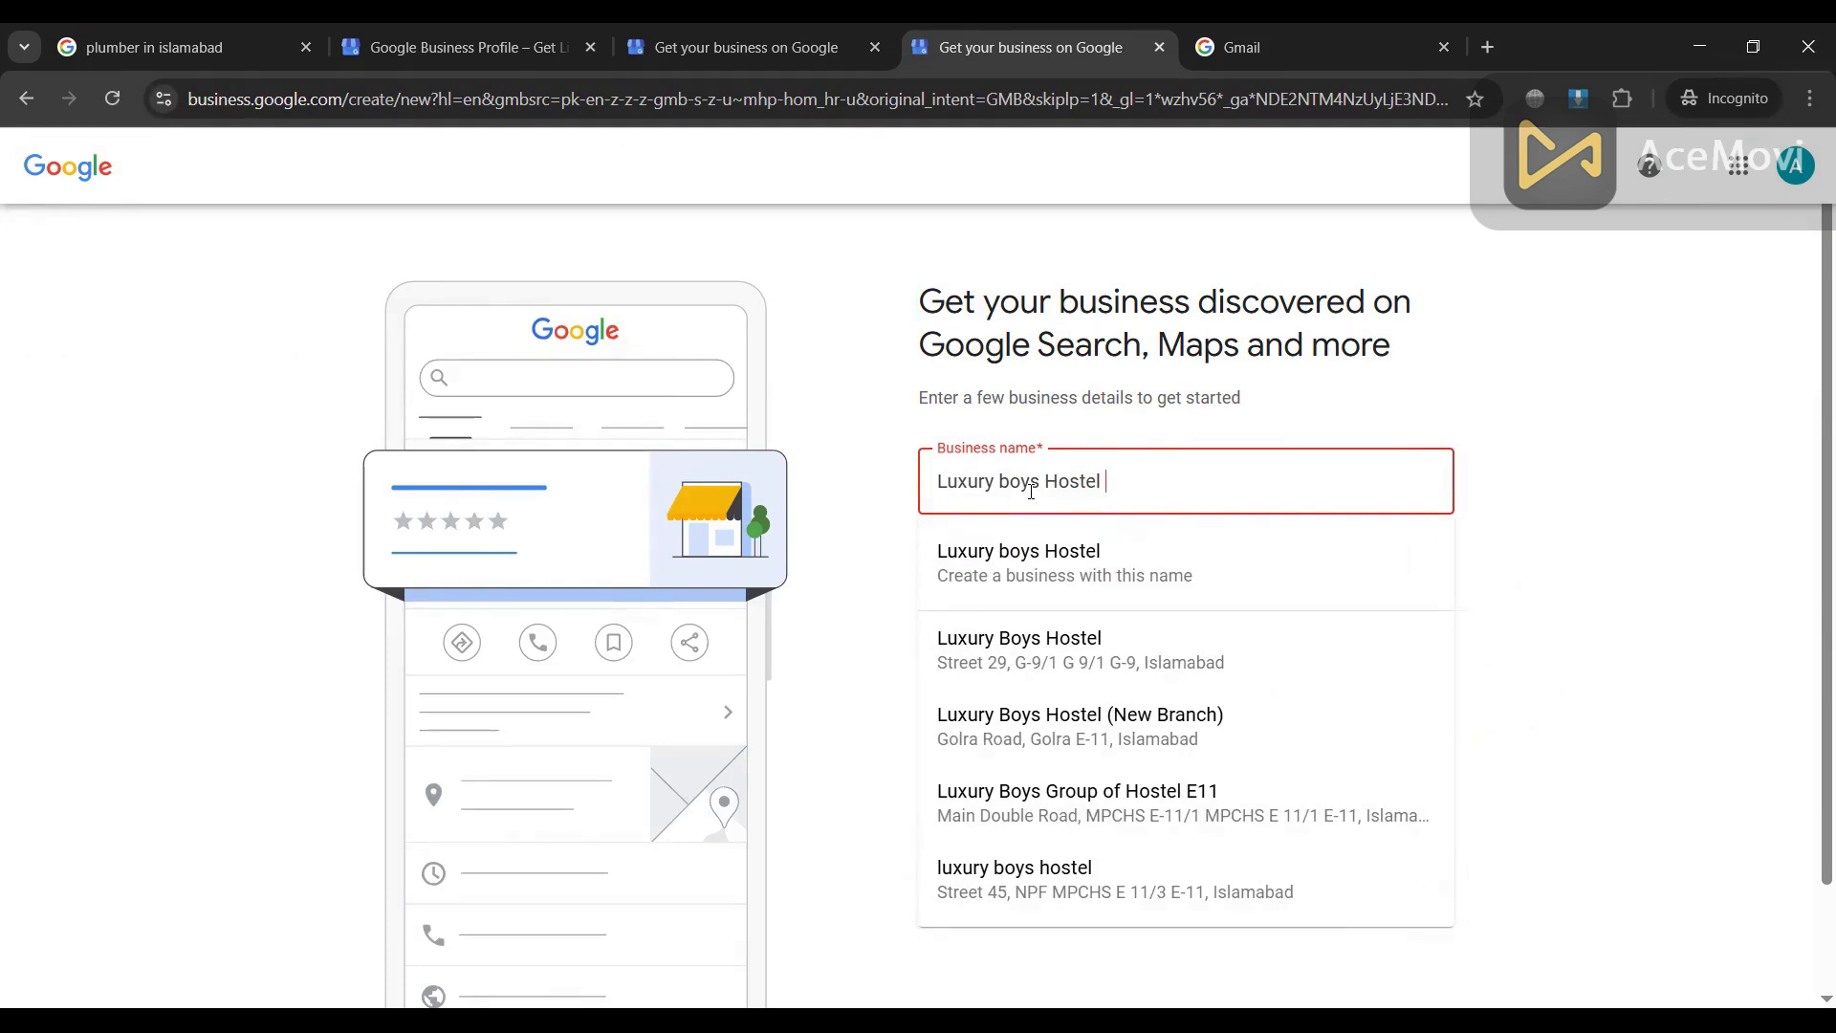
{"action": "left_click", "coordinate": [1028, 567]}
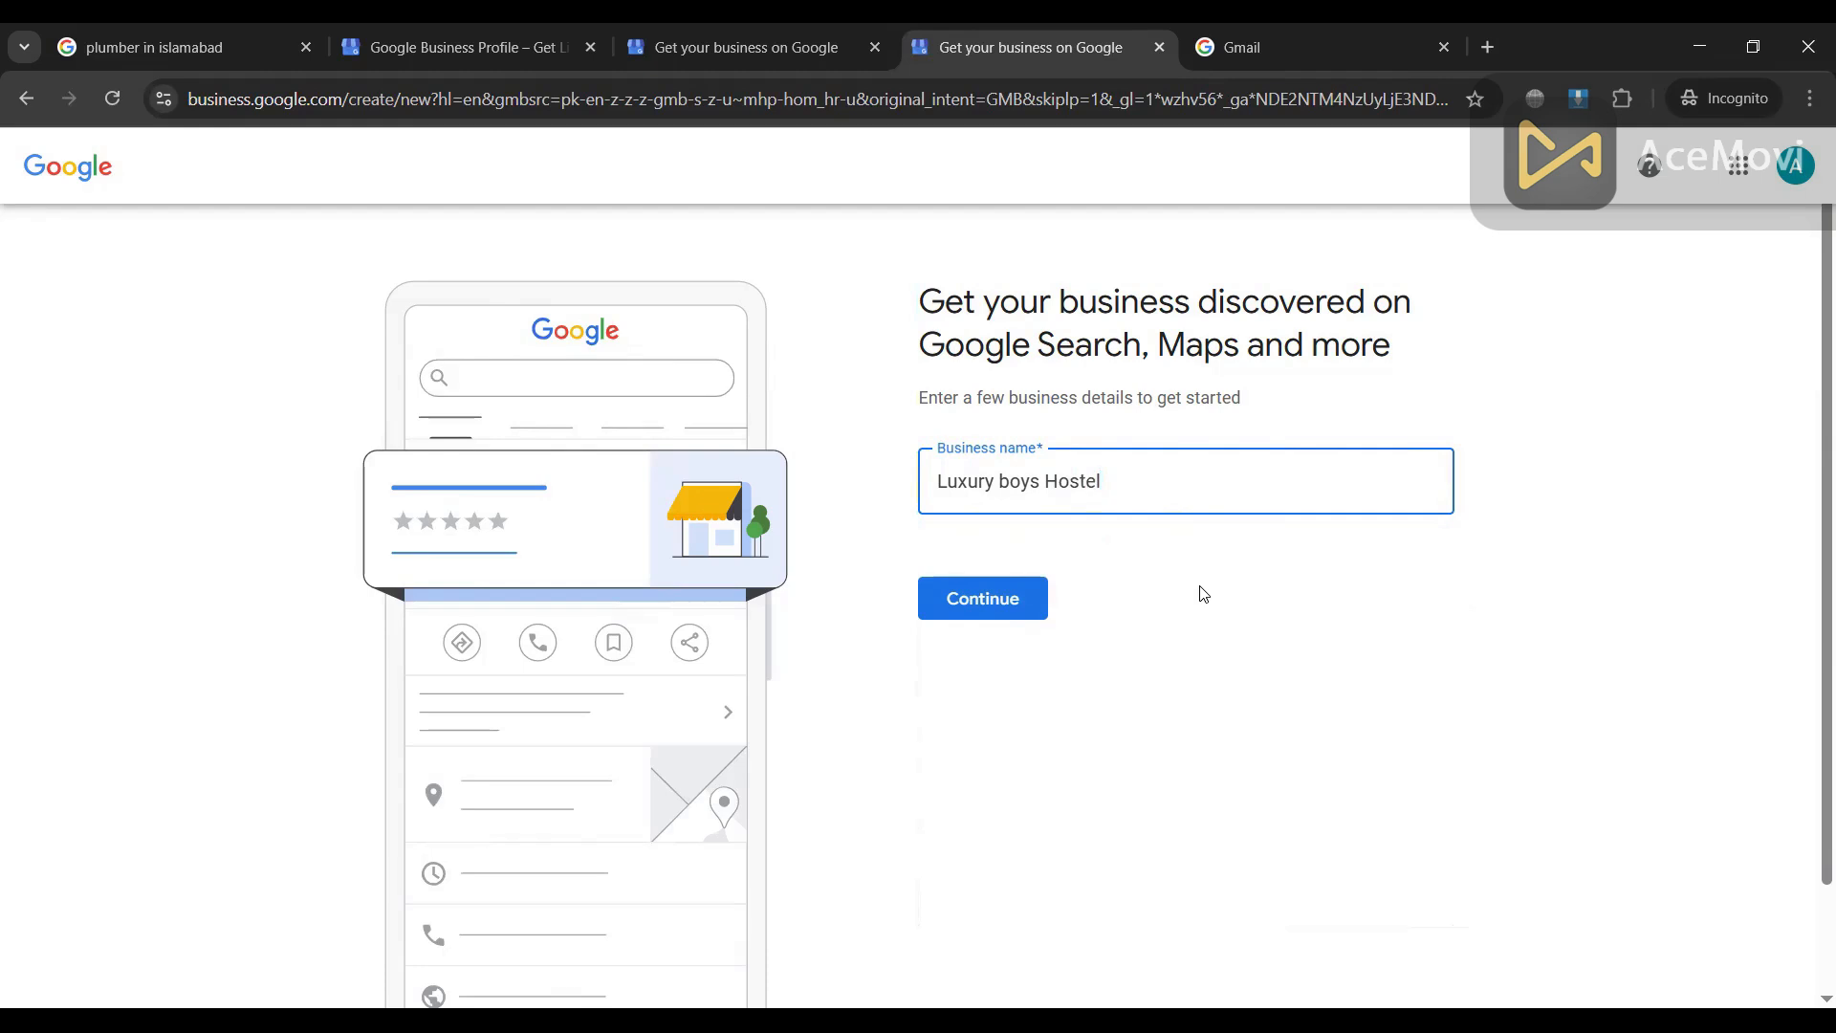
{"action": "left_click", "coordinate": [987, 605]}
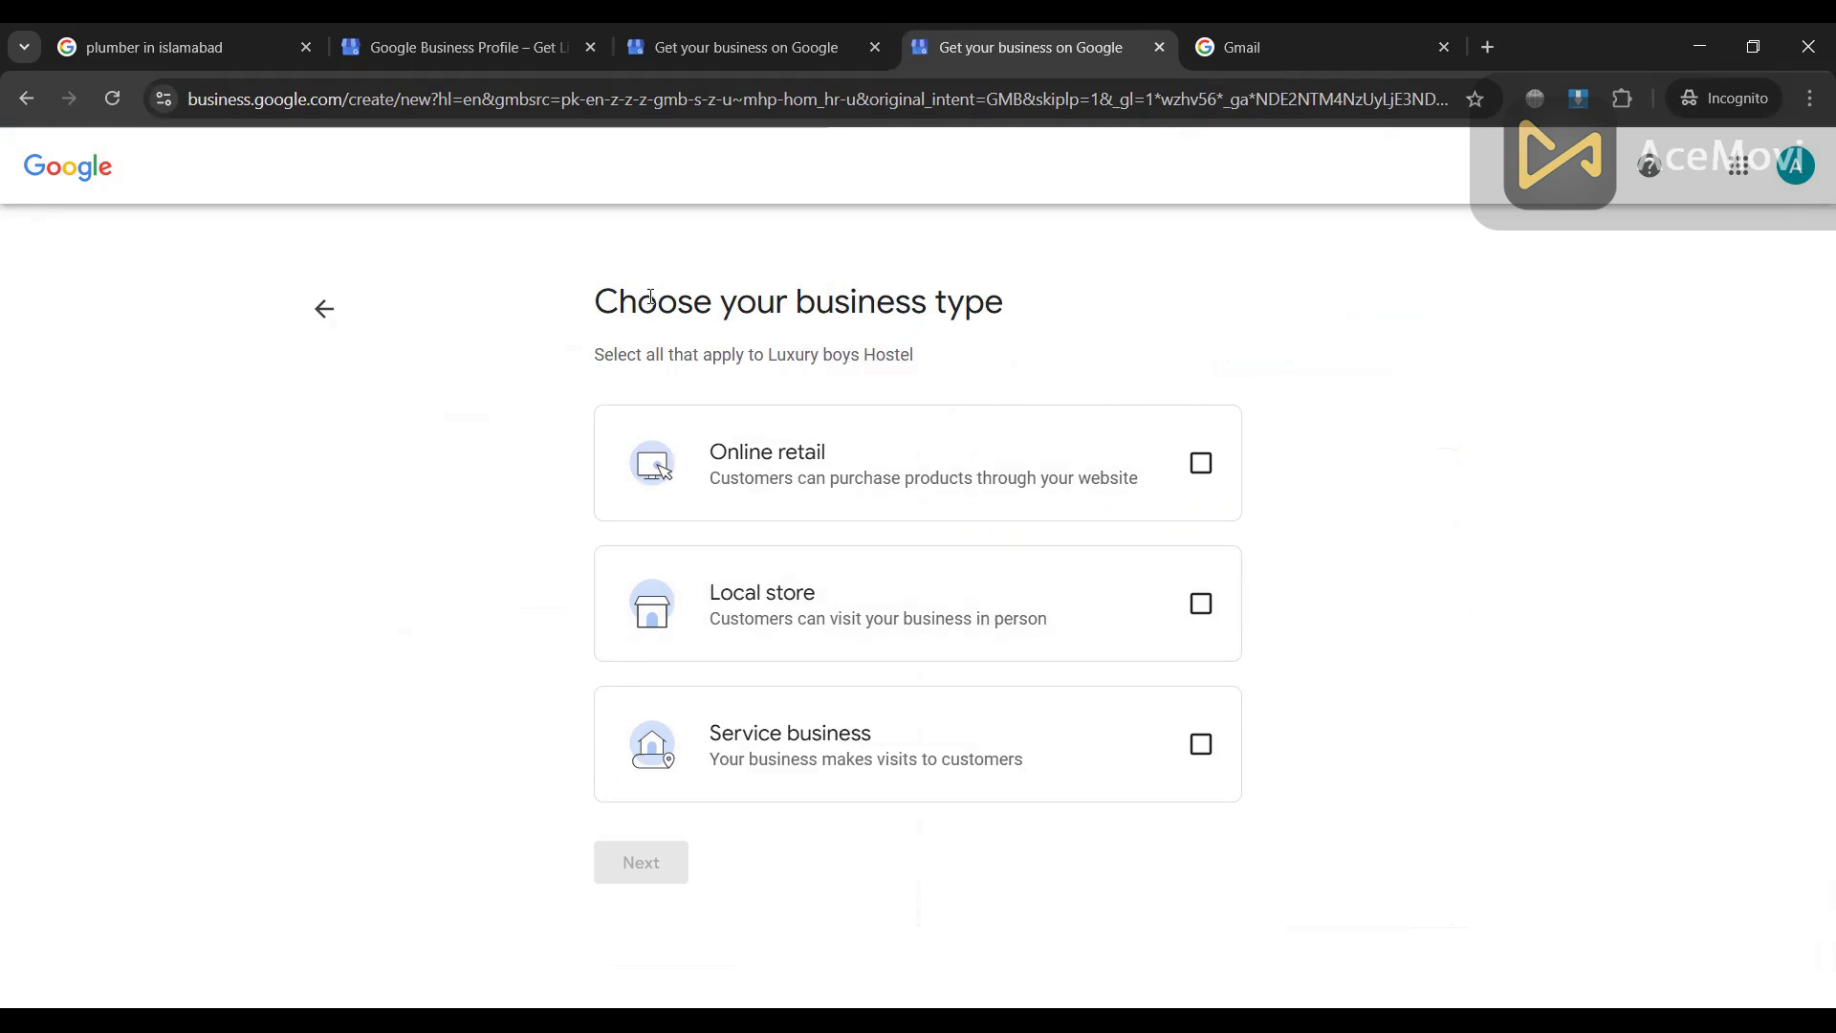
Step: Choose Local store as the business type and continue to the category step
{"action": "triple_click", "coordinate": [844, 298]}
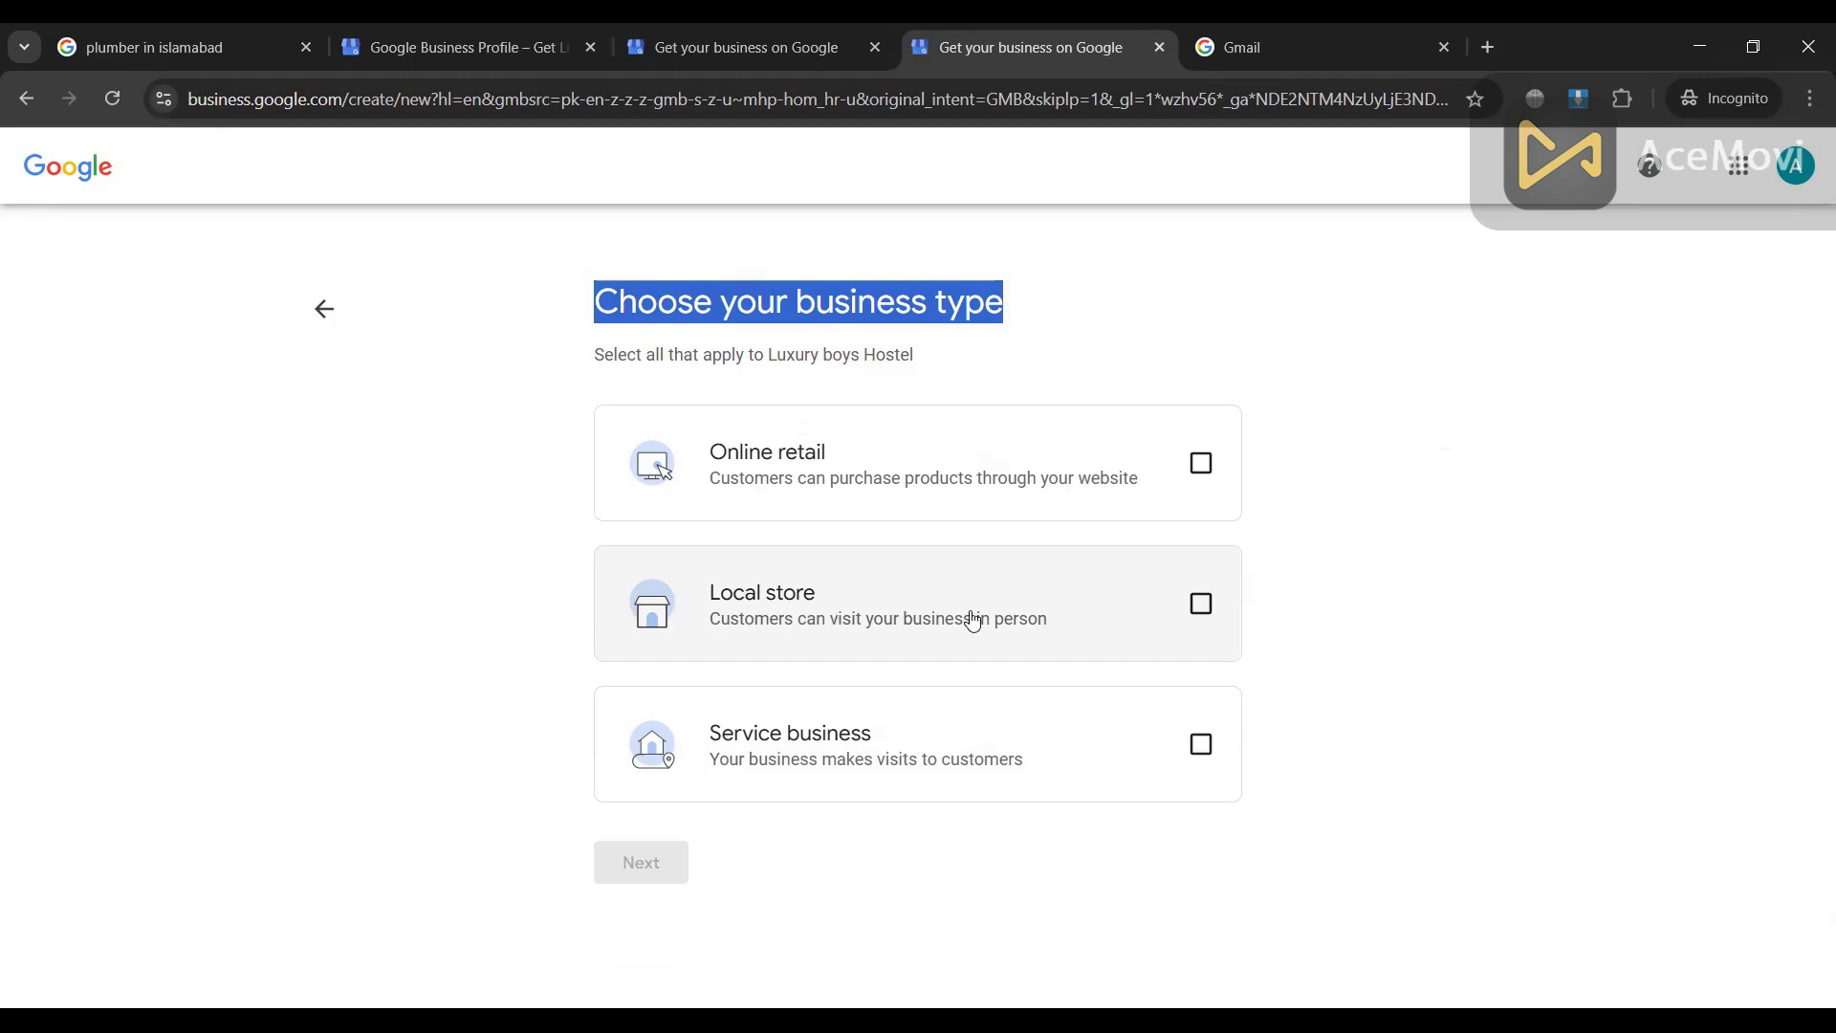
{"action": "left_click", "coordinate": [1211, 612]}
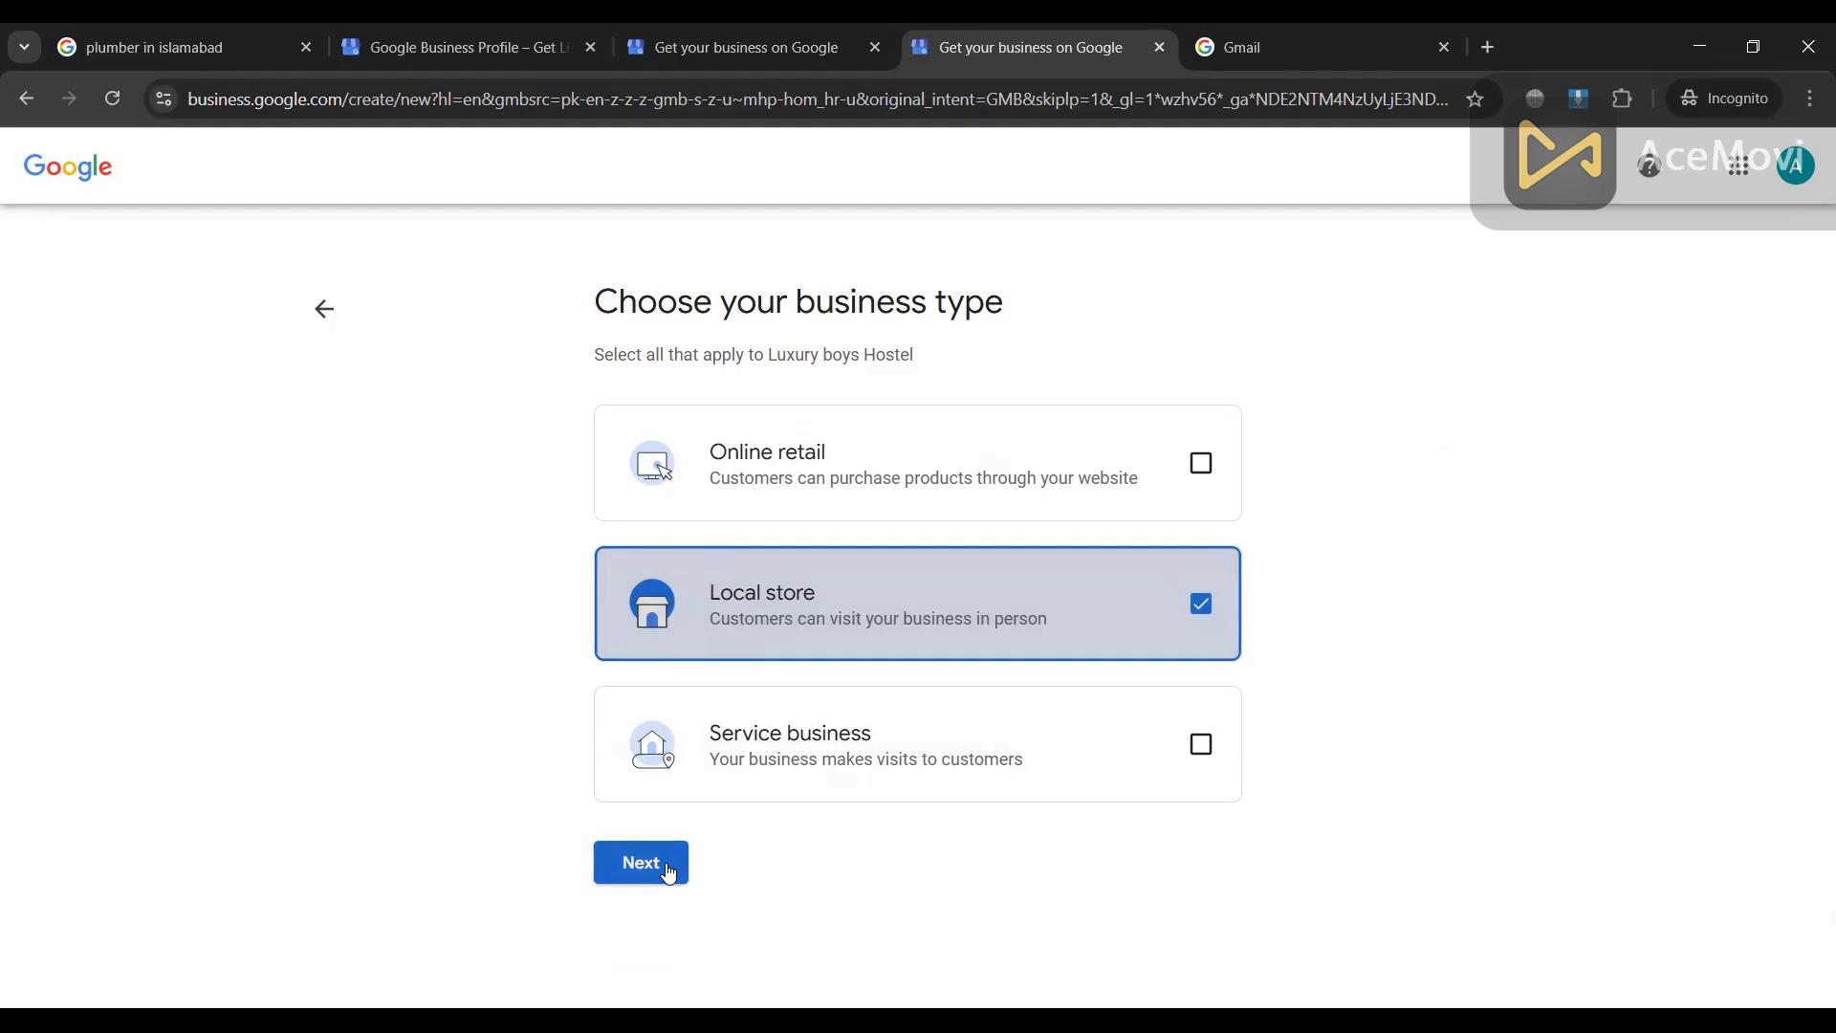
{"action": "left_click", "coordinate": [668, 874]}
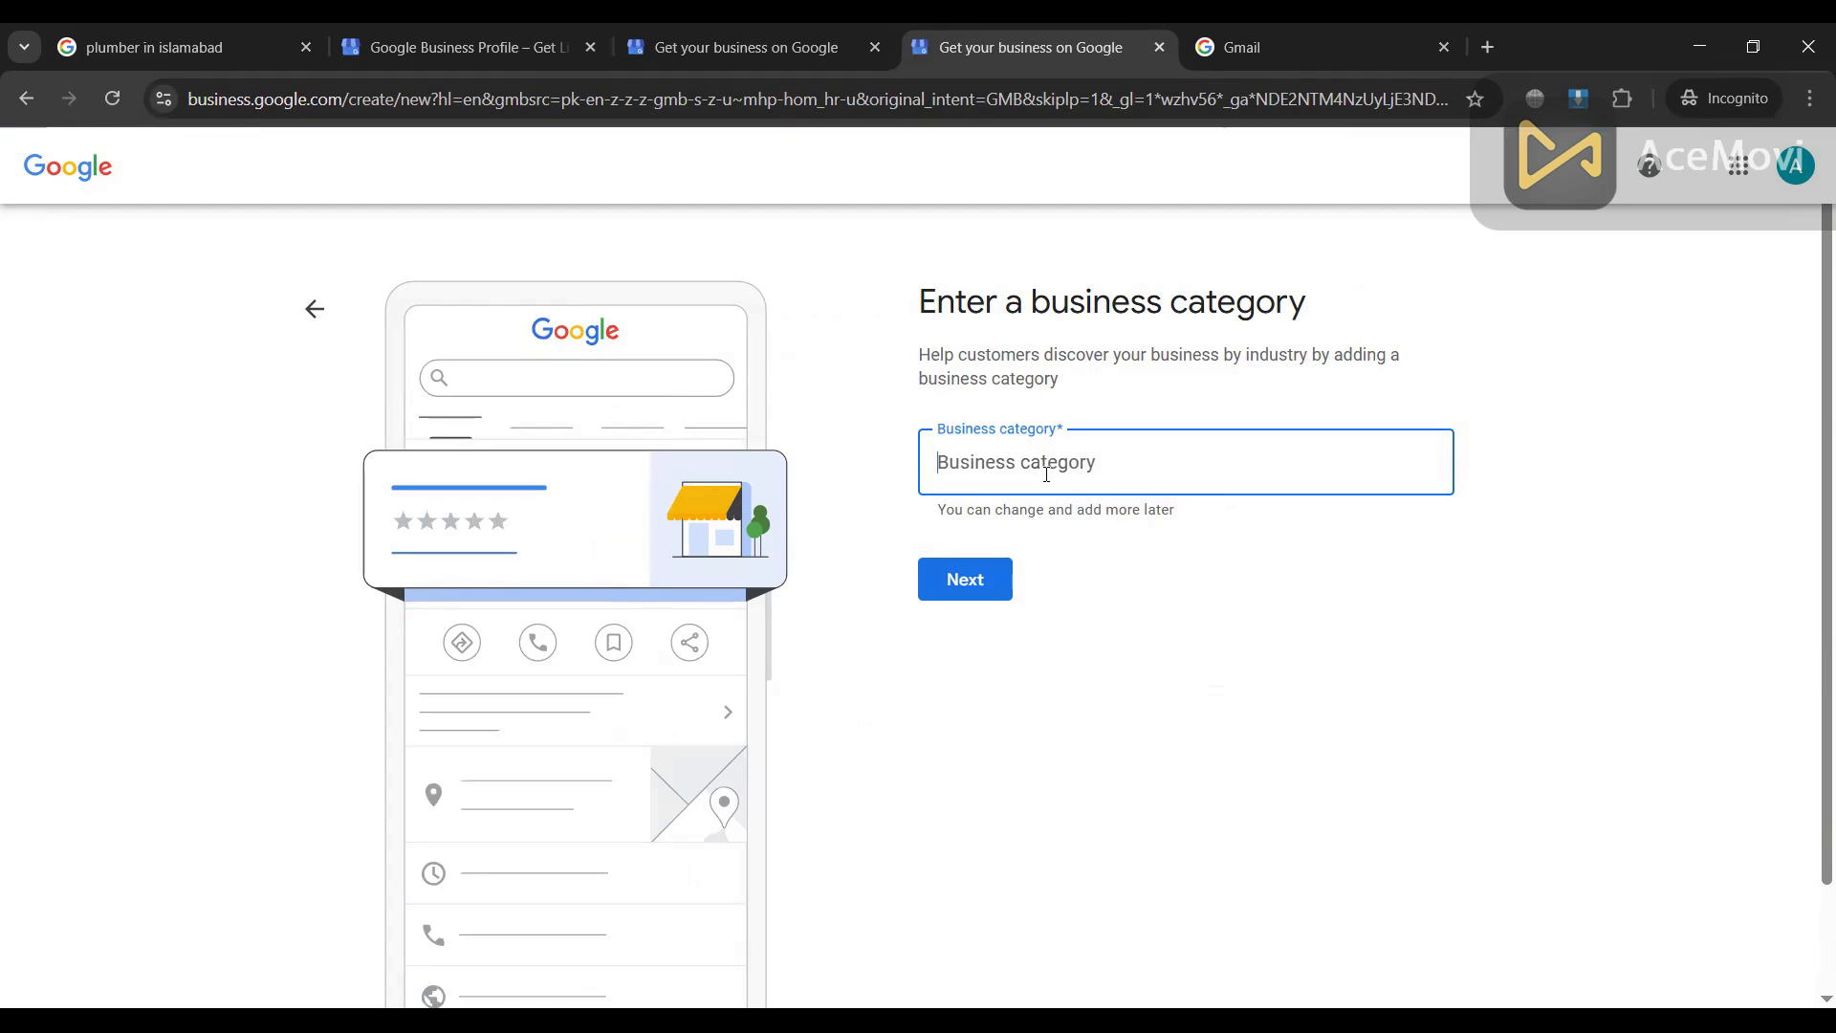
Step: Try 'hotel' and then 'res' as business category searches, clearing each attempt
{"action": "type", "text": "hotel"}
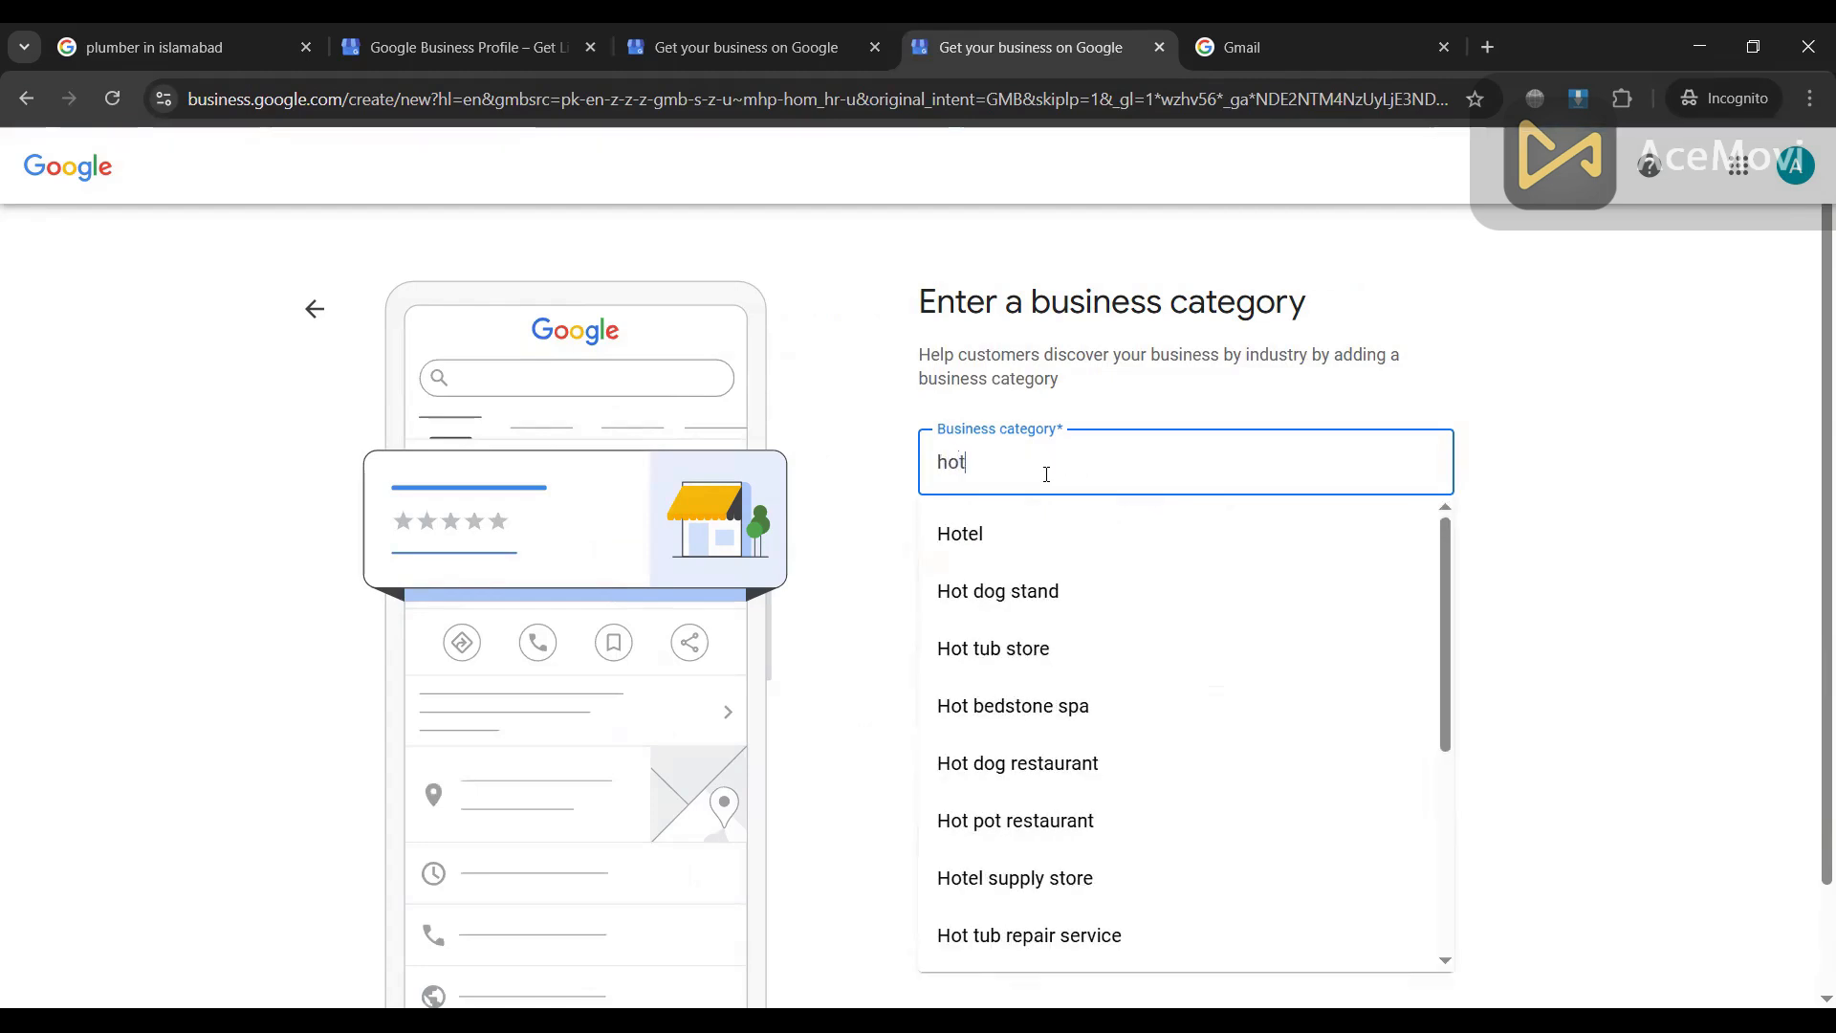
{"action": "double_click", "coordinate": [933, 478]}
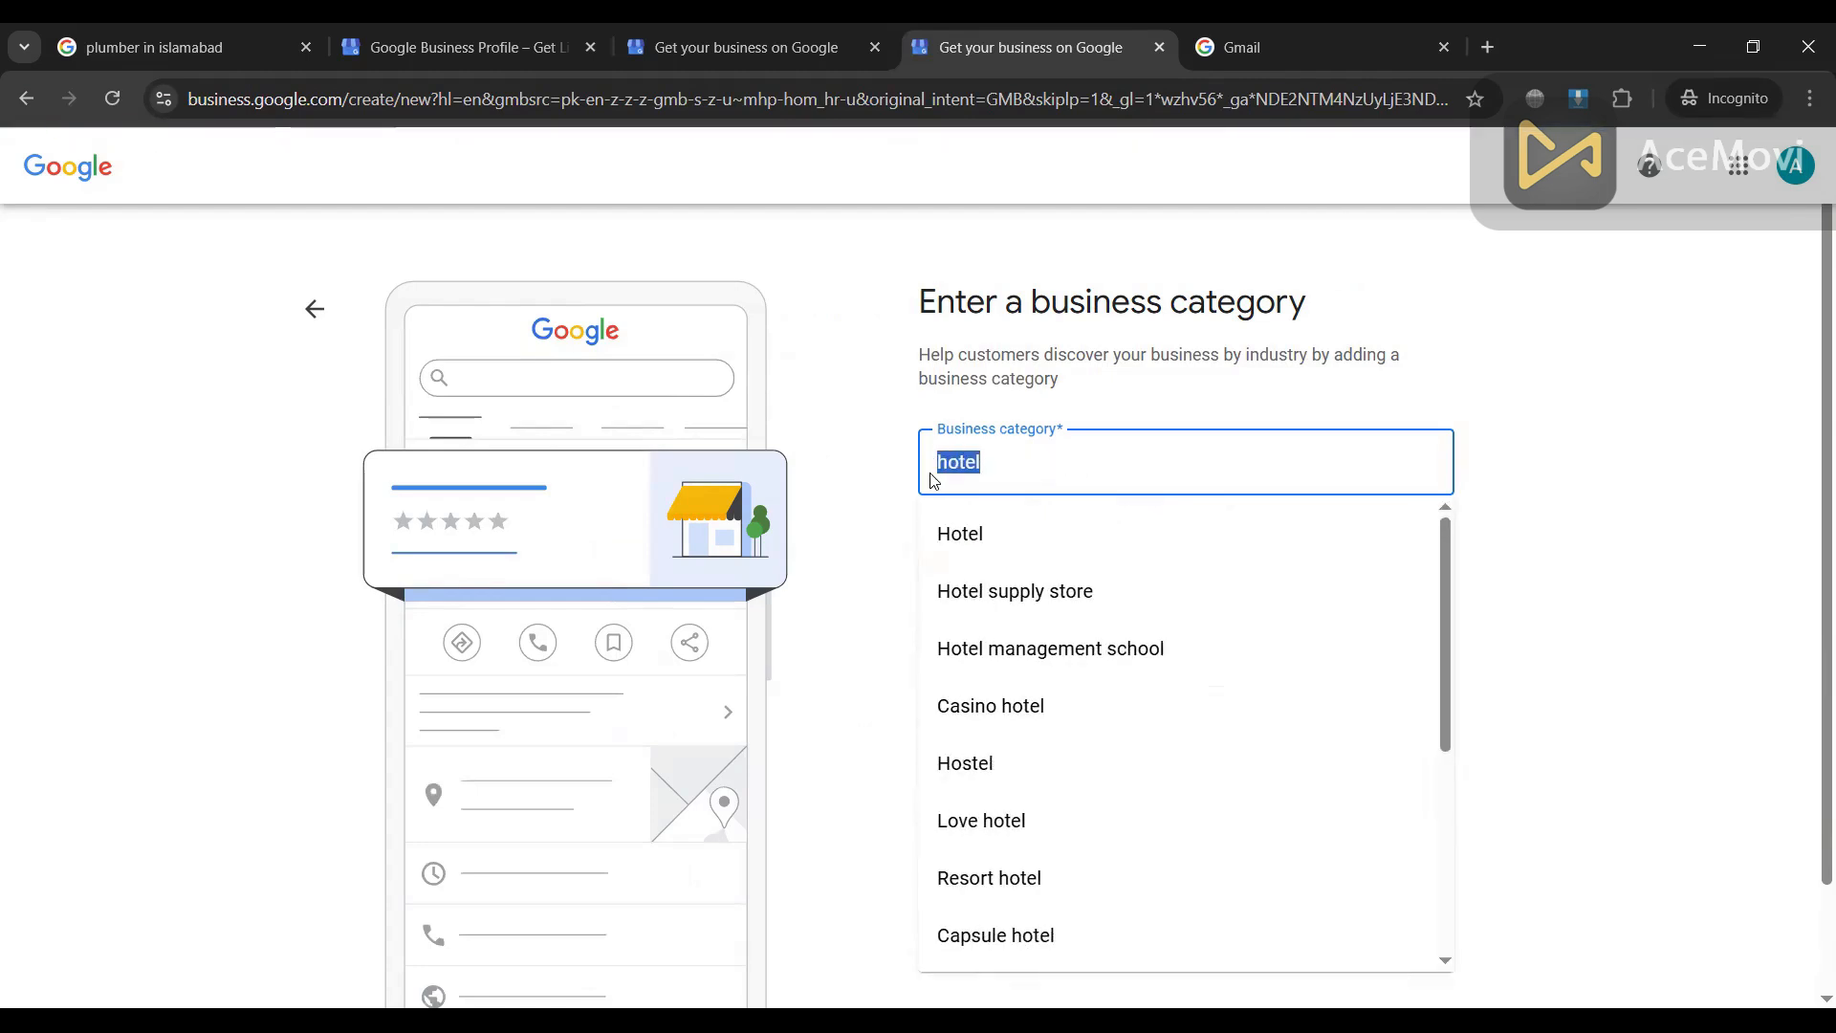
{"action": "key", "text": "BackSpace"}
{"action": "type", "text": "ho"}
{"action": "key", "text": "BackSpace"}
{"action": "key", "text": "BackSpace"}
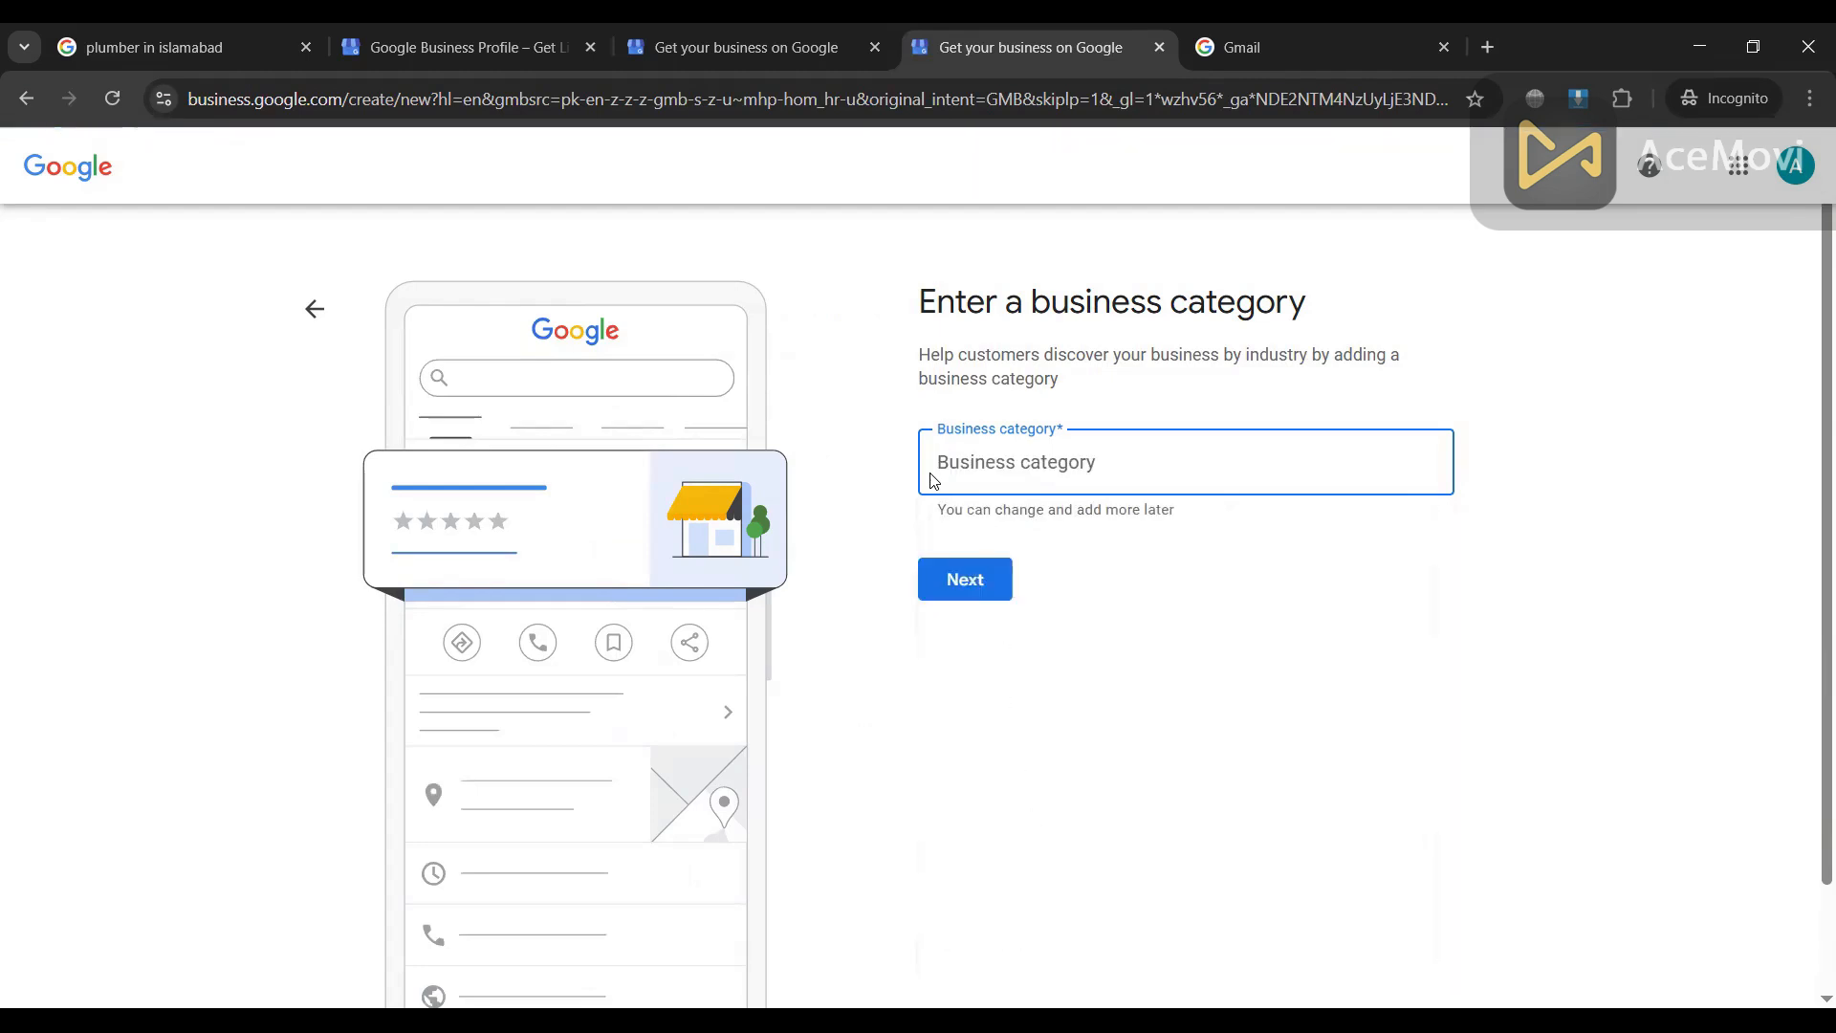
{"action": "type", "text": "res"}
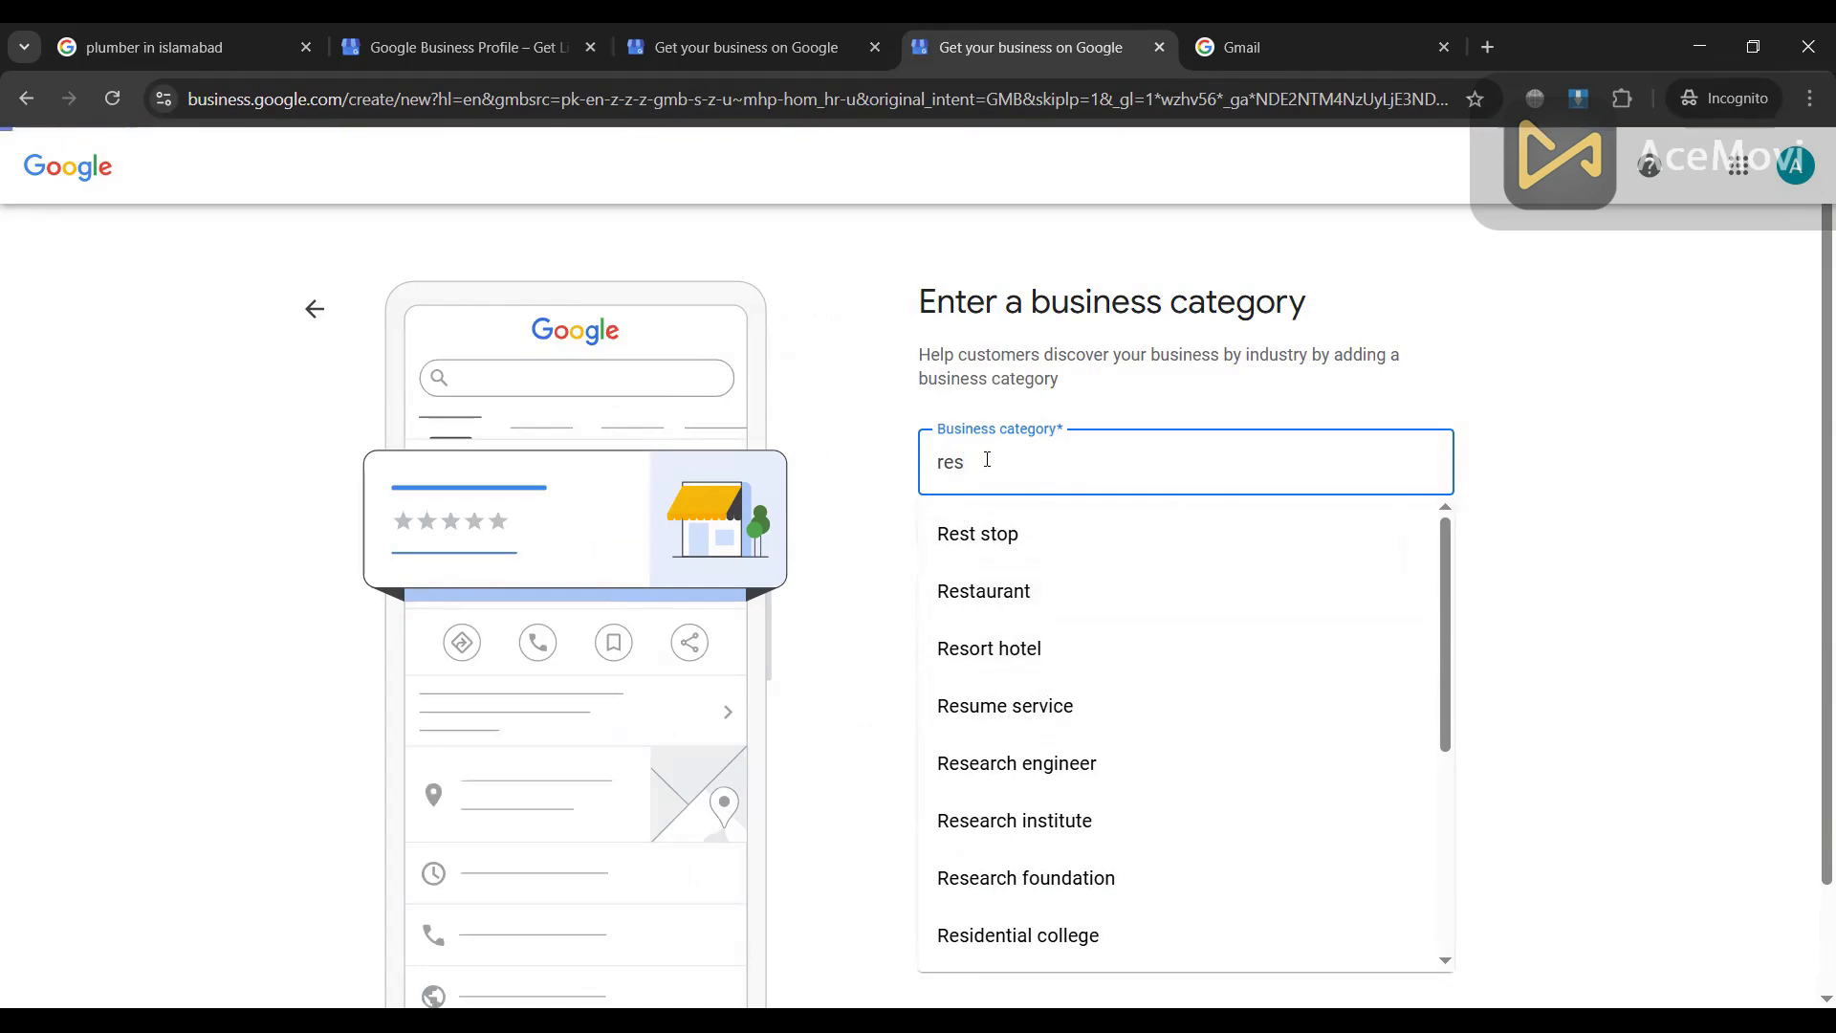
Step: Search 'Hoste', pick Hostel as the business category, and continue
{"action": "scroll", "coordinate": [1045, 742], "scroll_direction": "down", "scroll_amount": 5}
{"action": "scroll", "coordinate": [1107, 742], "scroll_direction": "up", "scroll_amount": 4}
{"action": "scroll", "coordinate": [1033, 670], "scroll_direction": "up", "scroll_amount": 3}
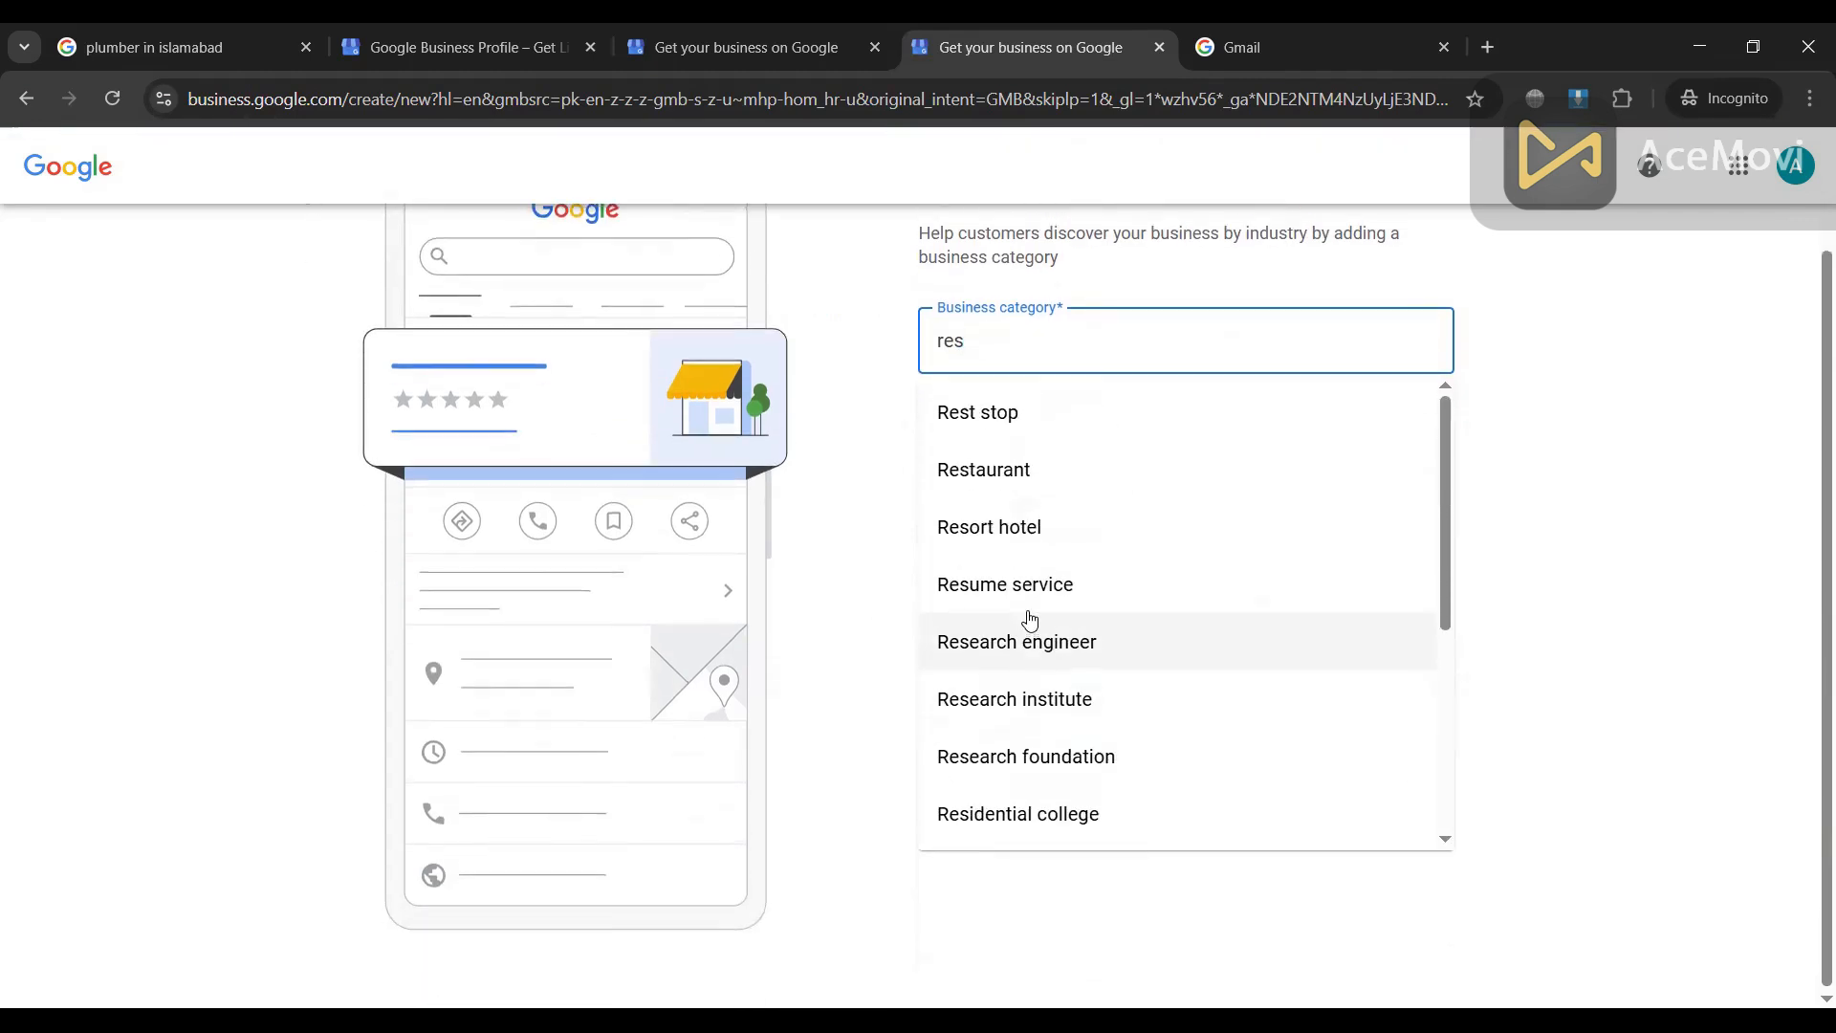
{"action": "left_click_drag", "start_coordinate": [966, 463], "coordinate": [940, 464]}
{"action": "key", "text": "BackSpace"}
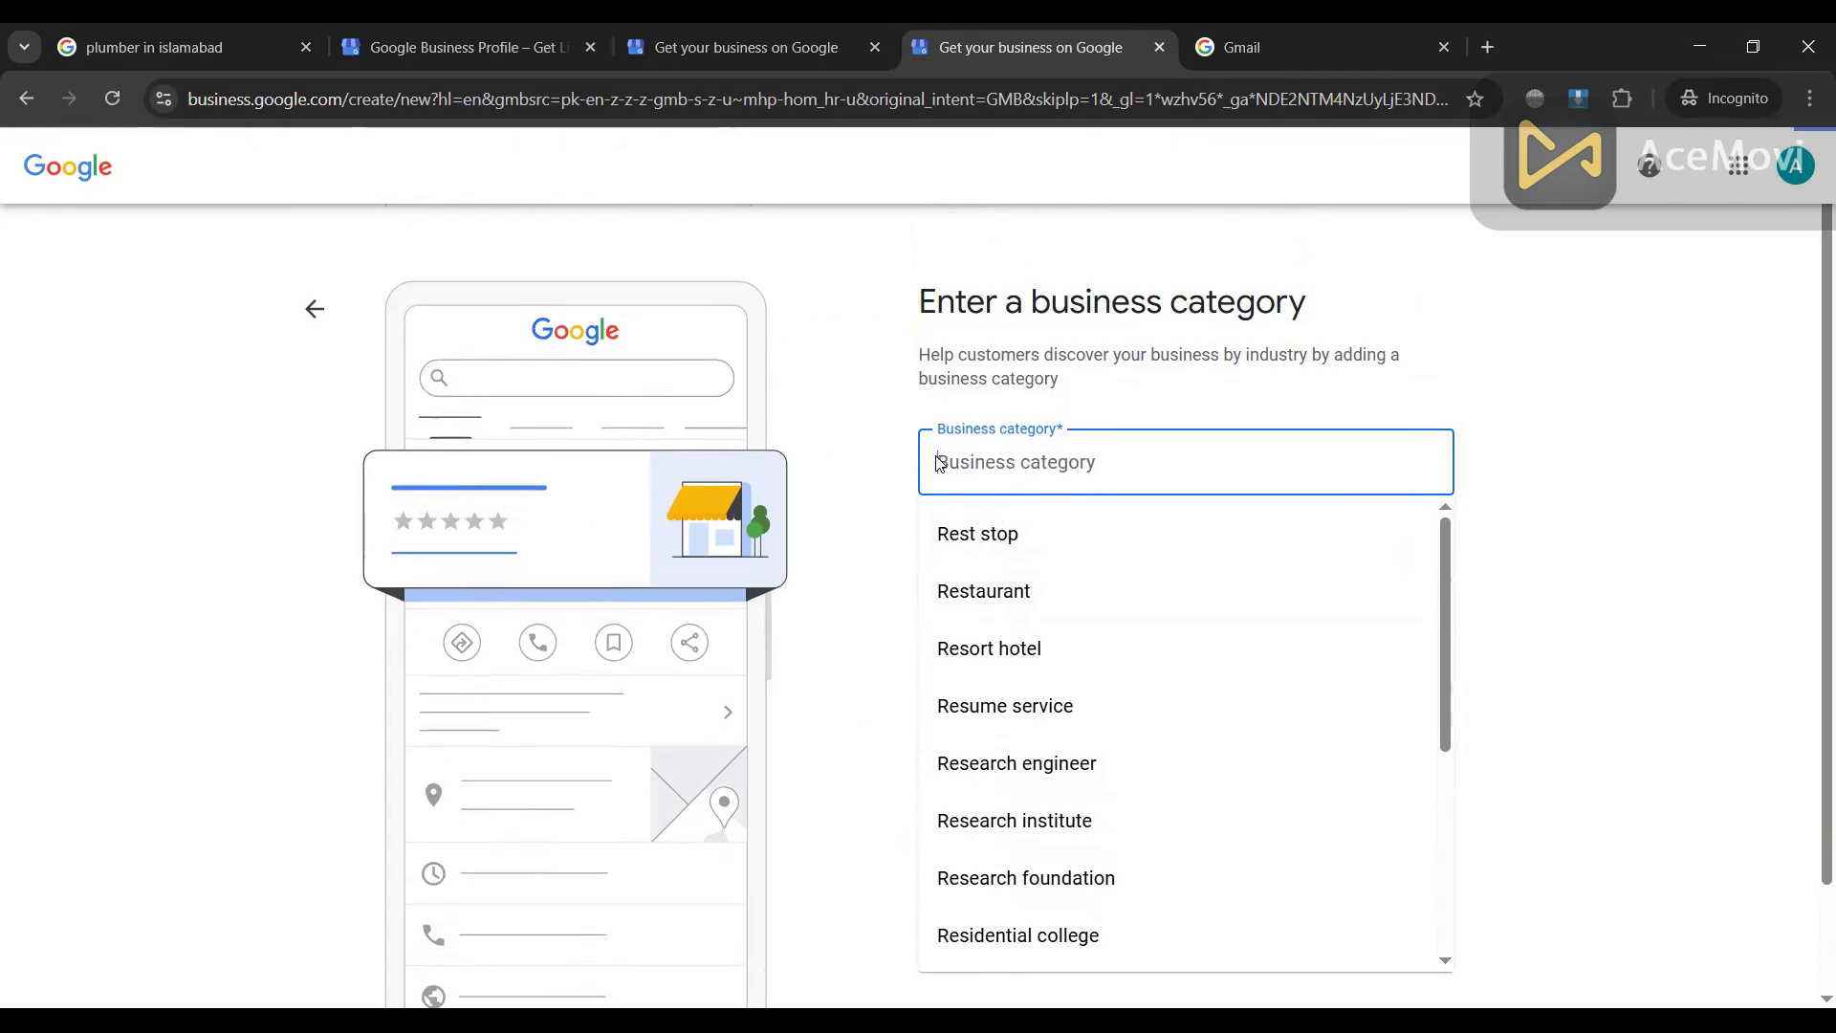
{"action": "type", "text": "Hoste"}
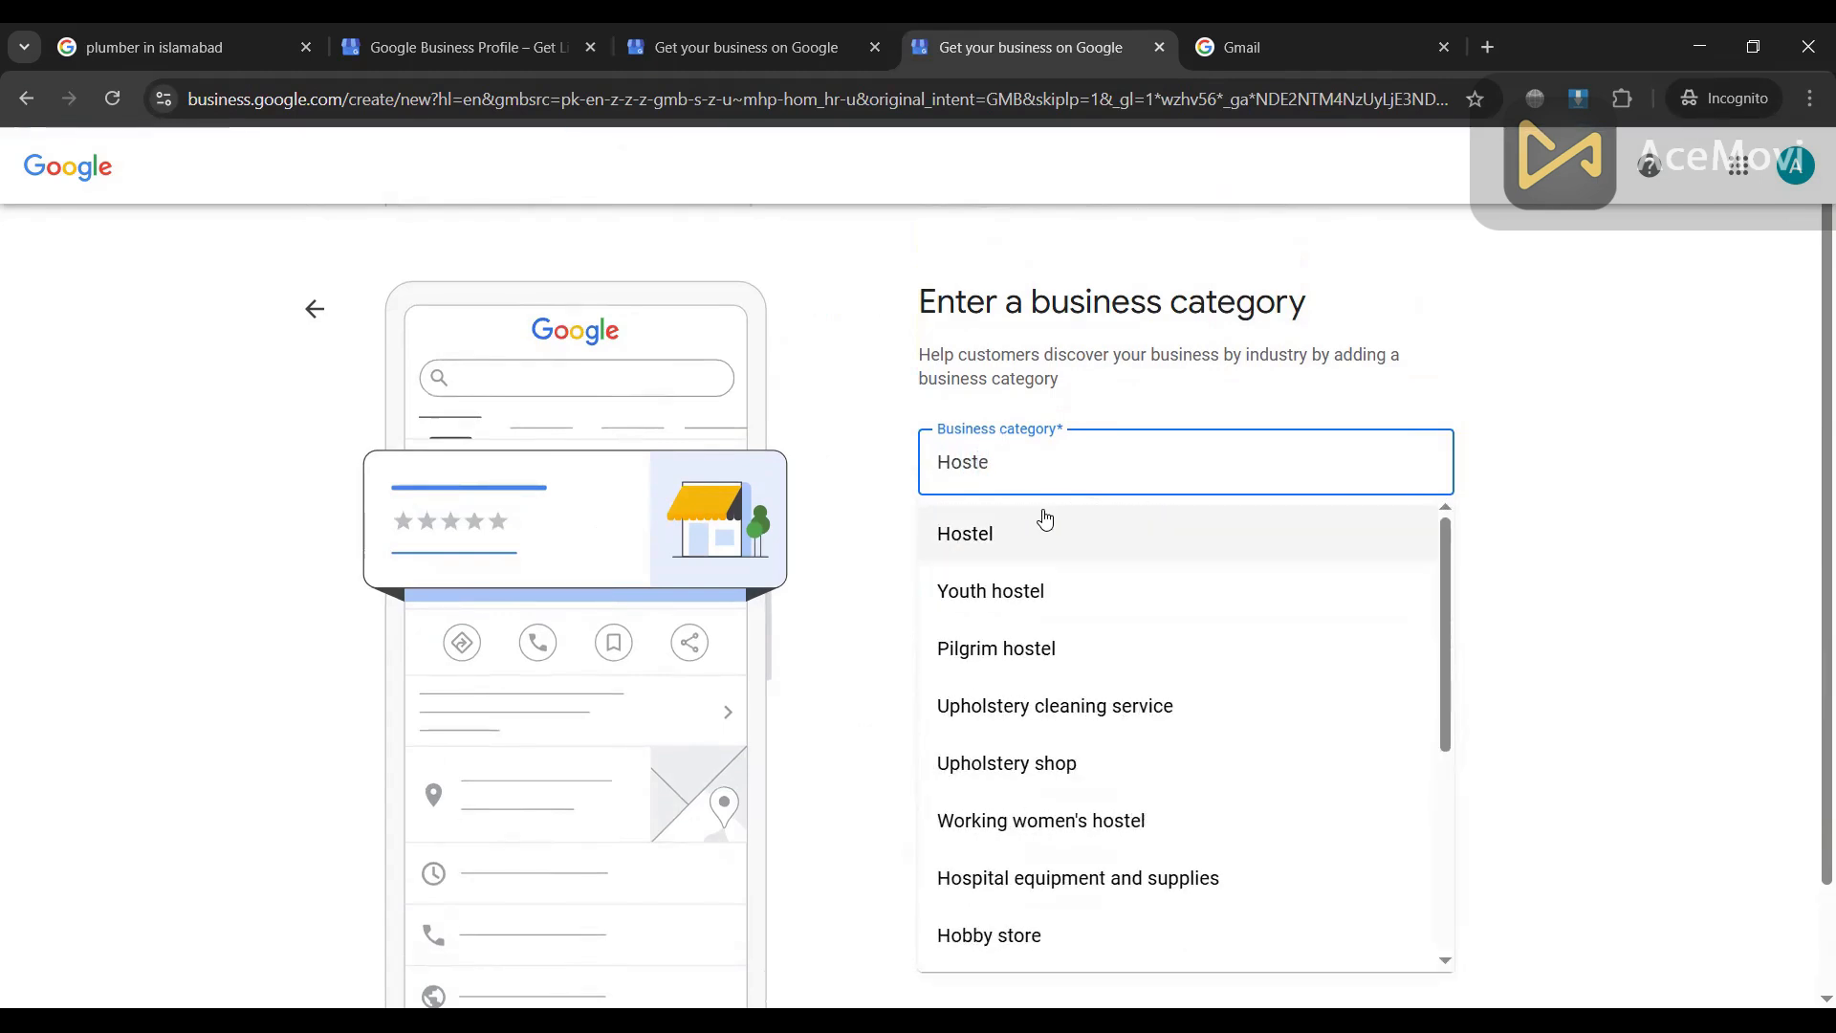
{"action": "left_click", "coordinate": [1001, 543]}
{"action": "left_click", "coordinate": [948, 594]}
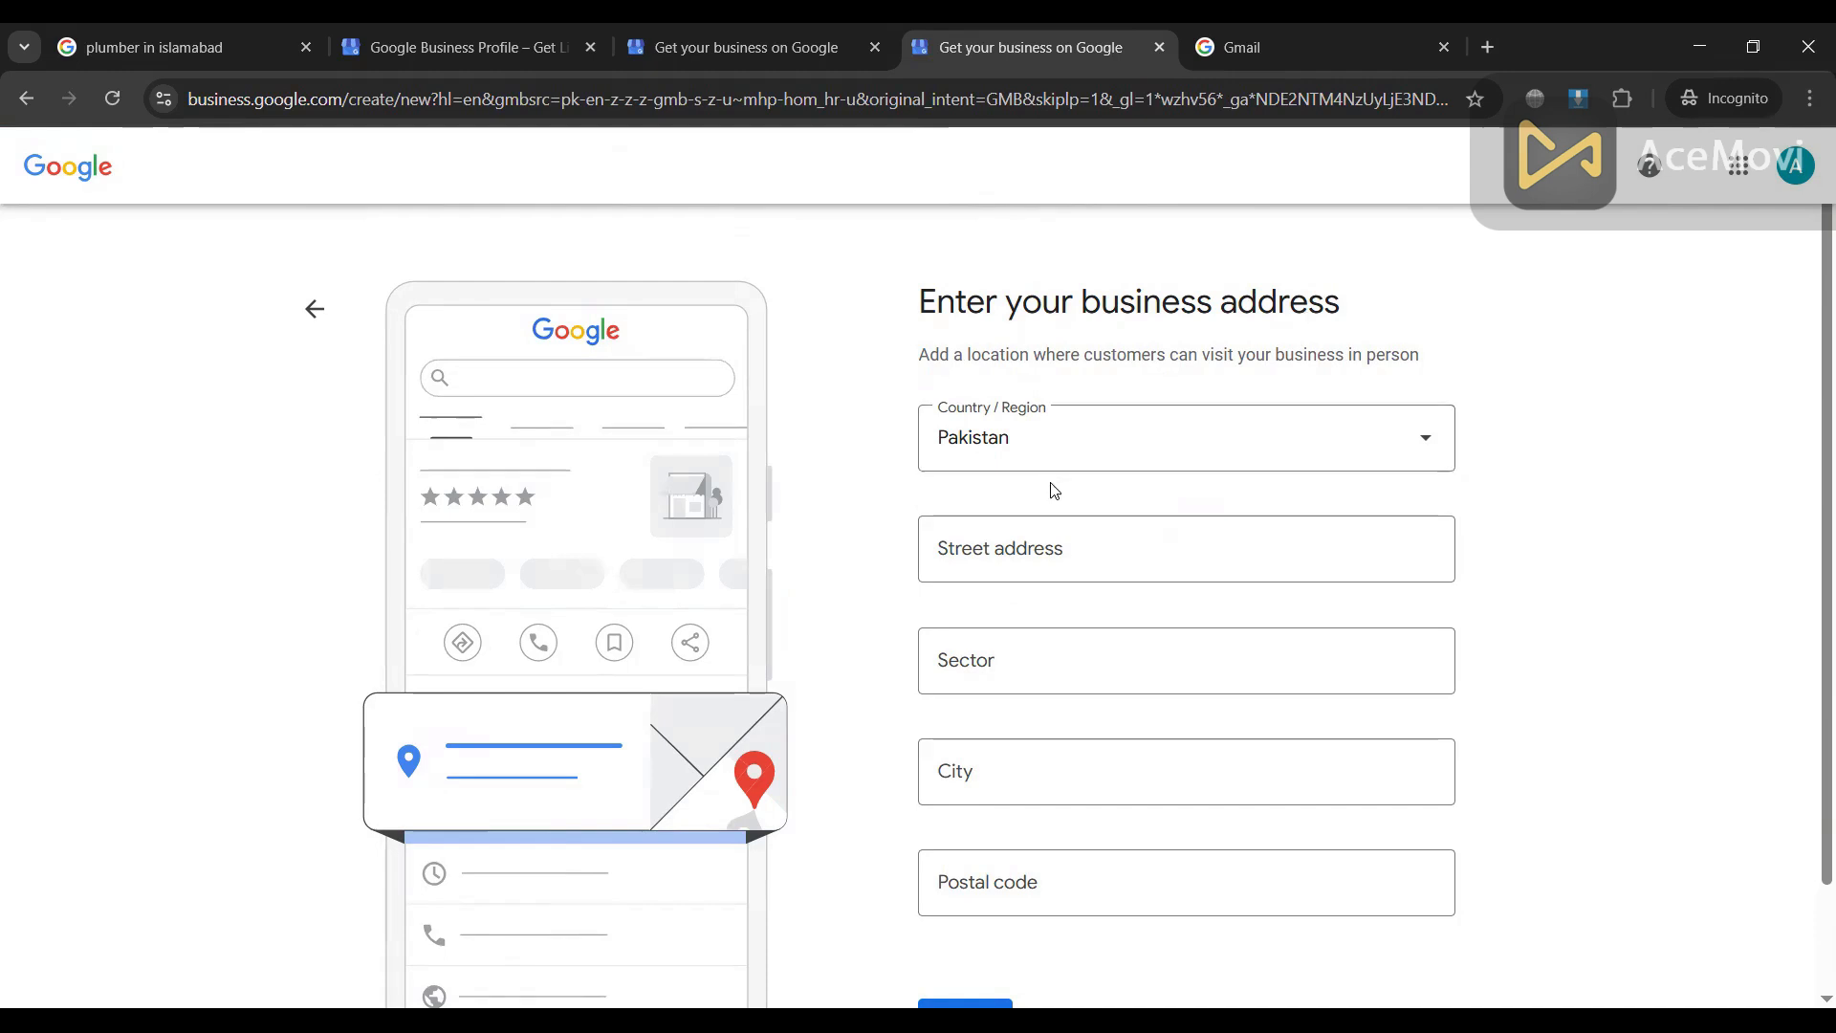
Step: Keep Pakistan as the country in the Country / Region list
{"action": "scroll", "coordinate": [1011, 444], "scroll_direction": "down", "scroll_amount": 1}
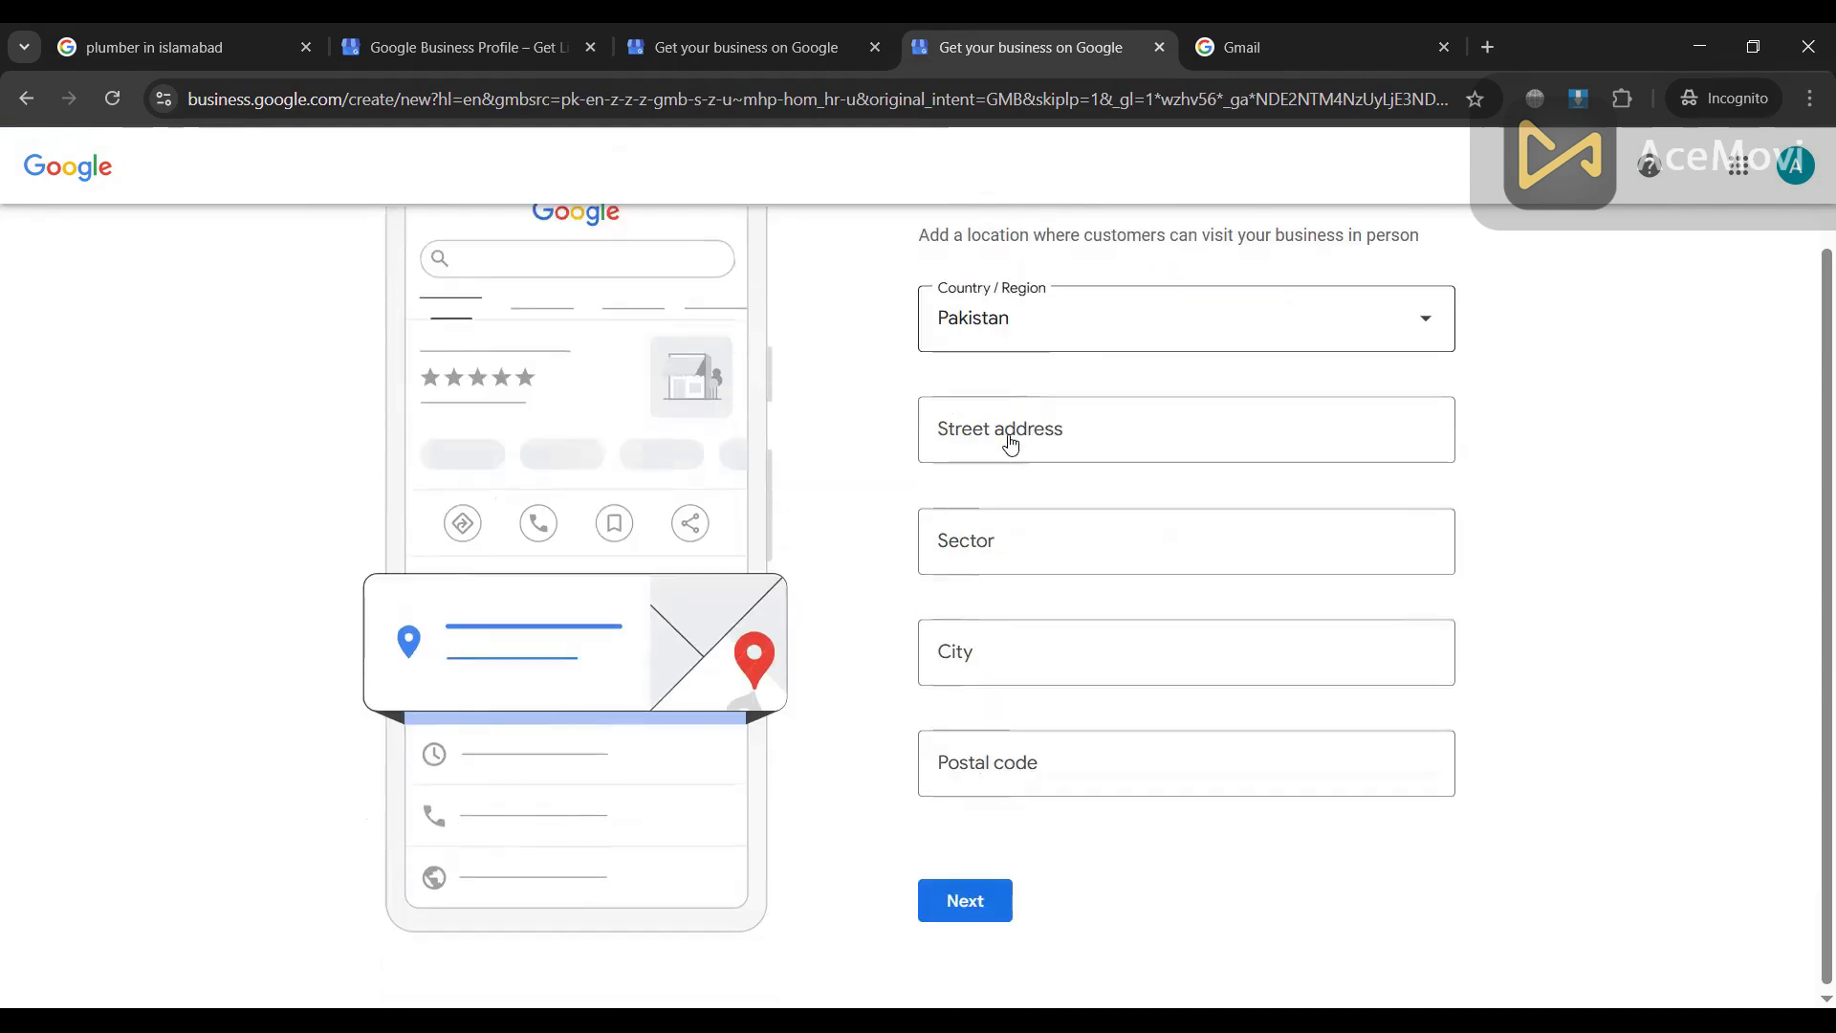
{"action": "left_click", "coordinate": [972, 330]}
{"action": "scroll", "coordinate": [1030, 505], "scroll_direction": "down", "scroll_amount": 5}
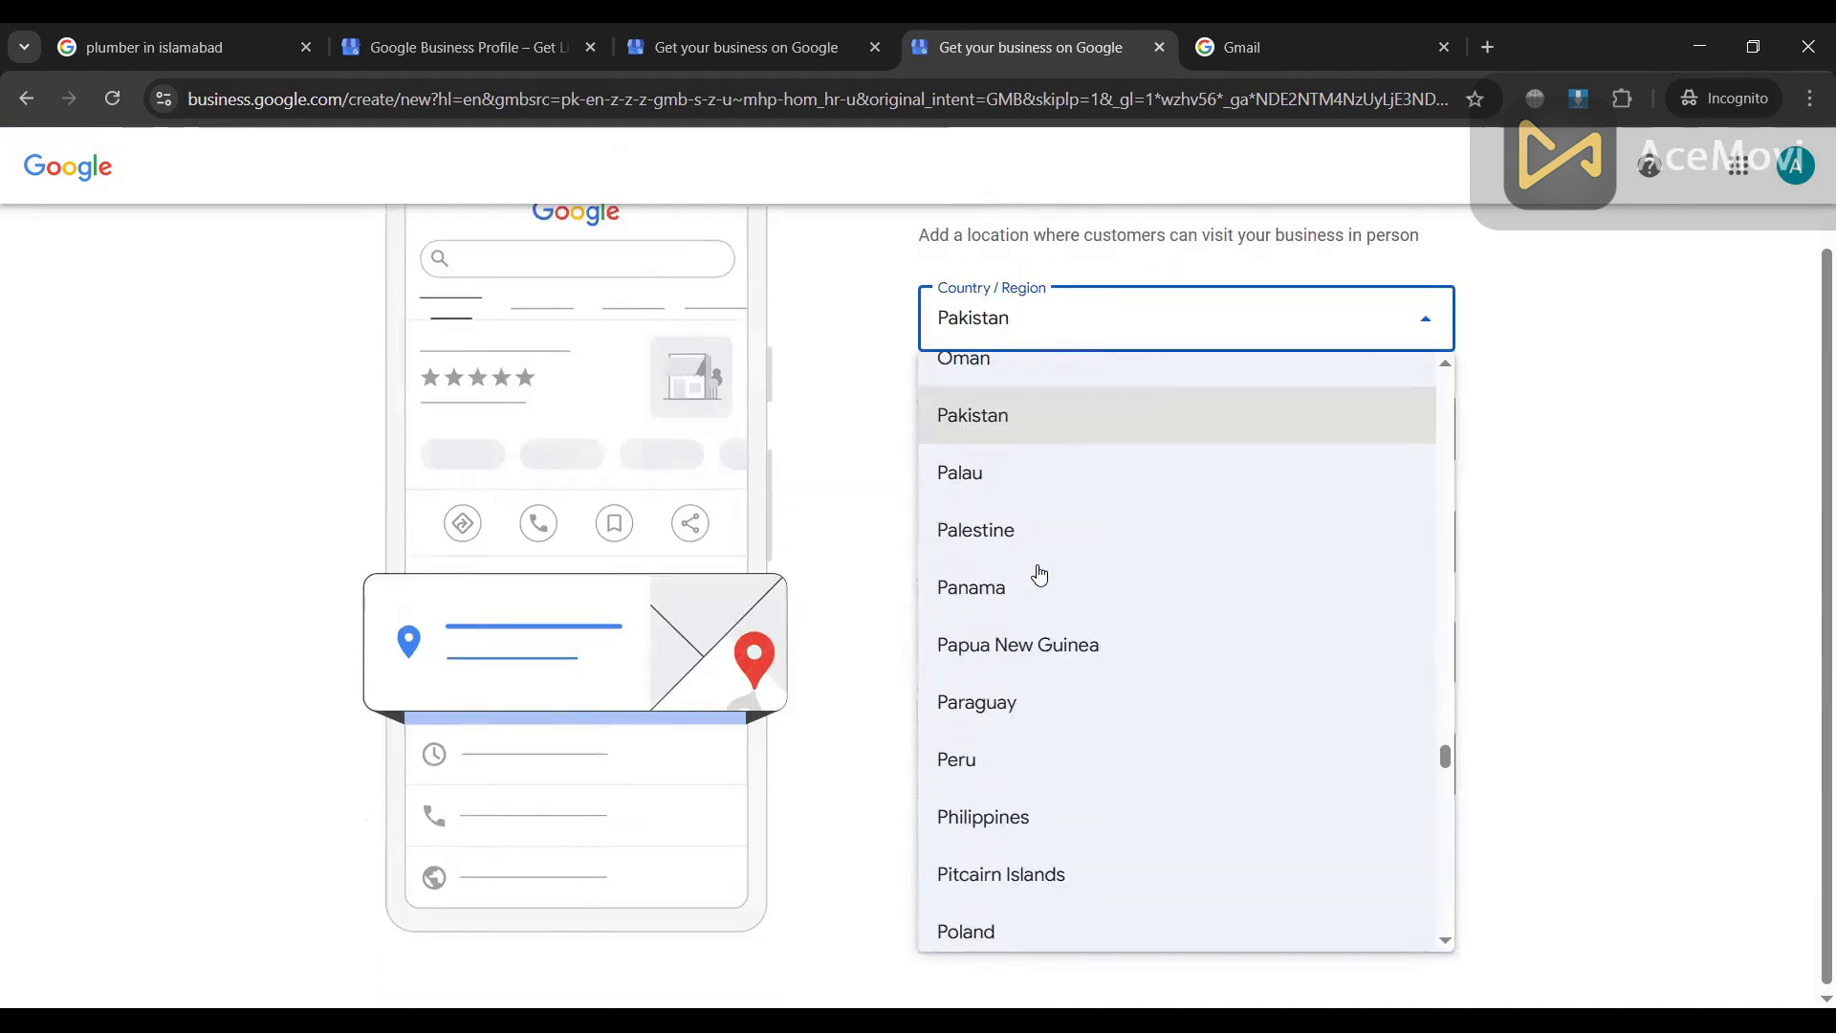
{"action": "scroll", "coordinate": [1025, 705], "scroll_direction": "up", "scroll_amount": 5}
{"action": "scroll", "coordinate": [1025, 729], "scroll_direction": "up", "scroll_amount": 4}
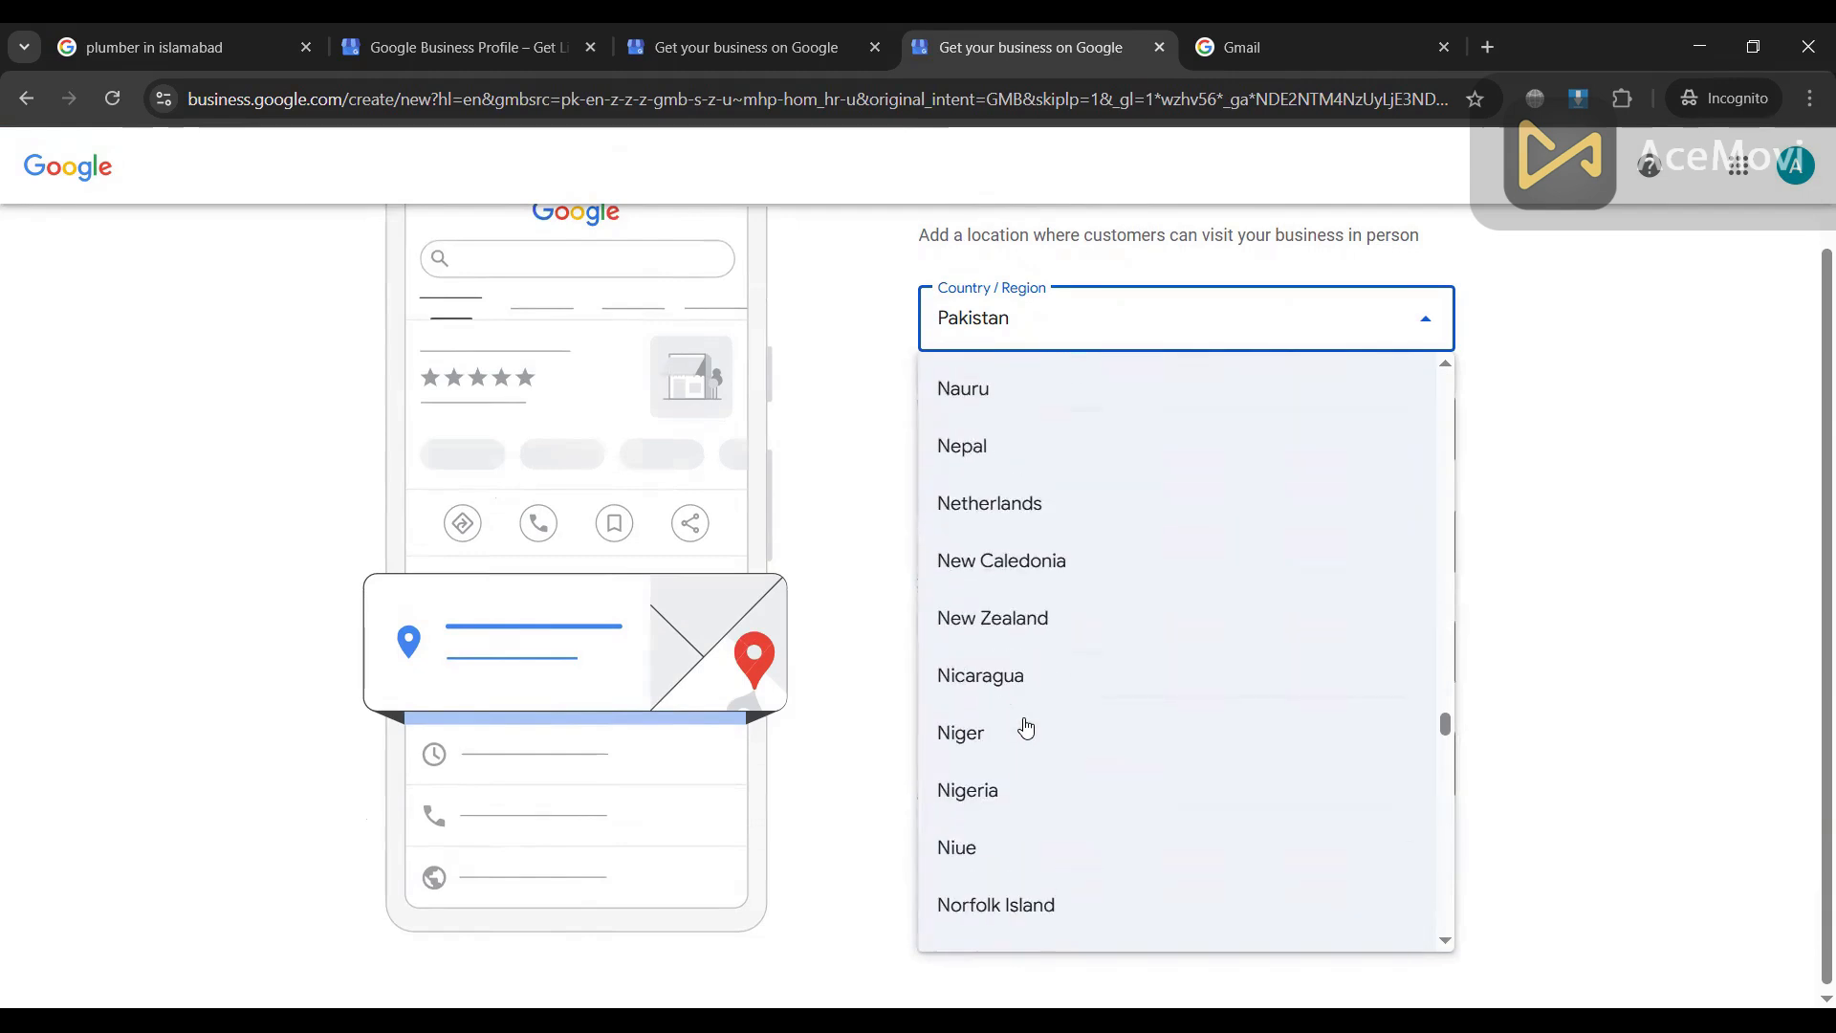
{"action": "left_click", "coordinate": [852, 443]}
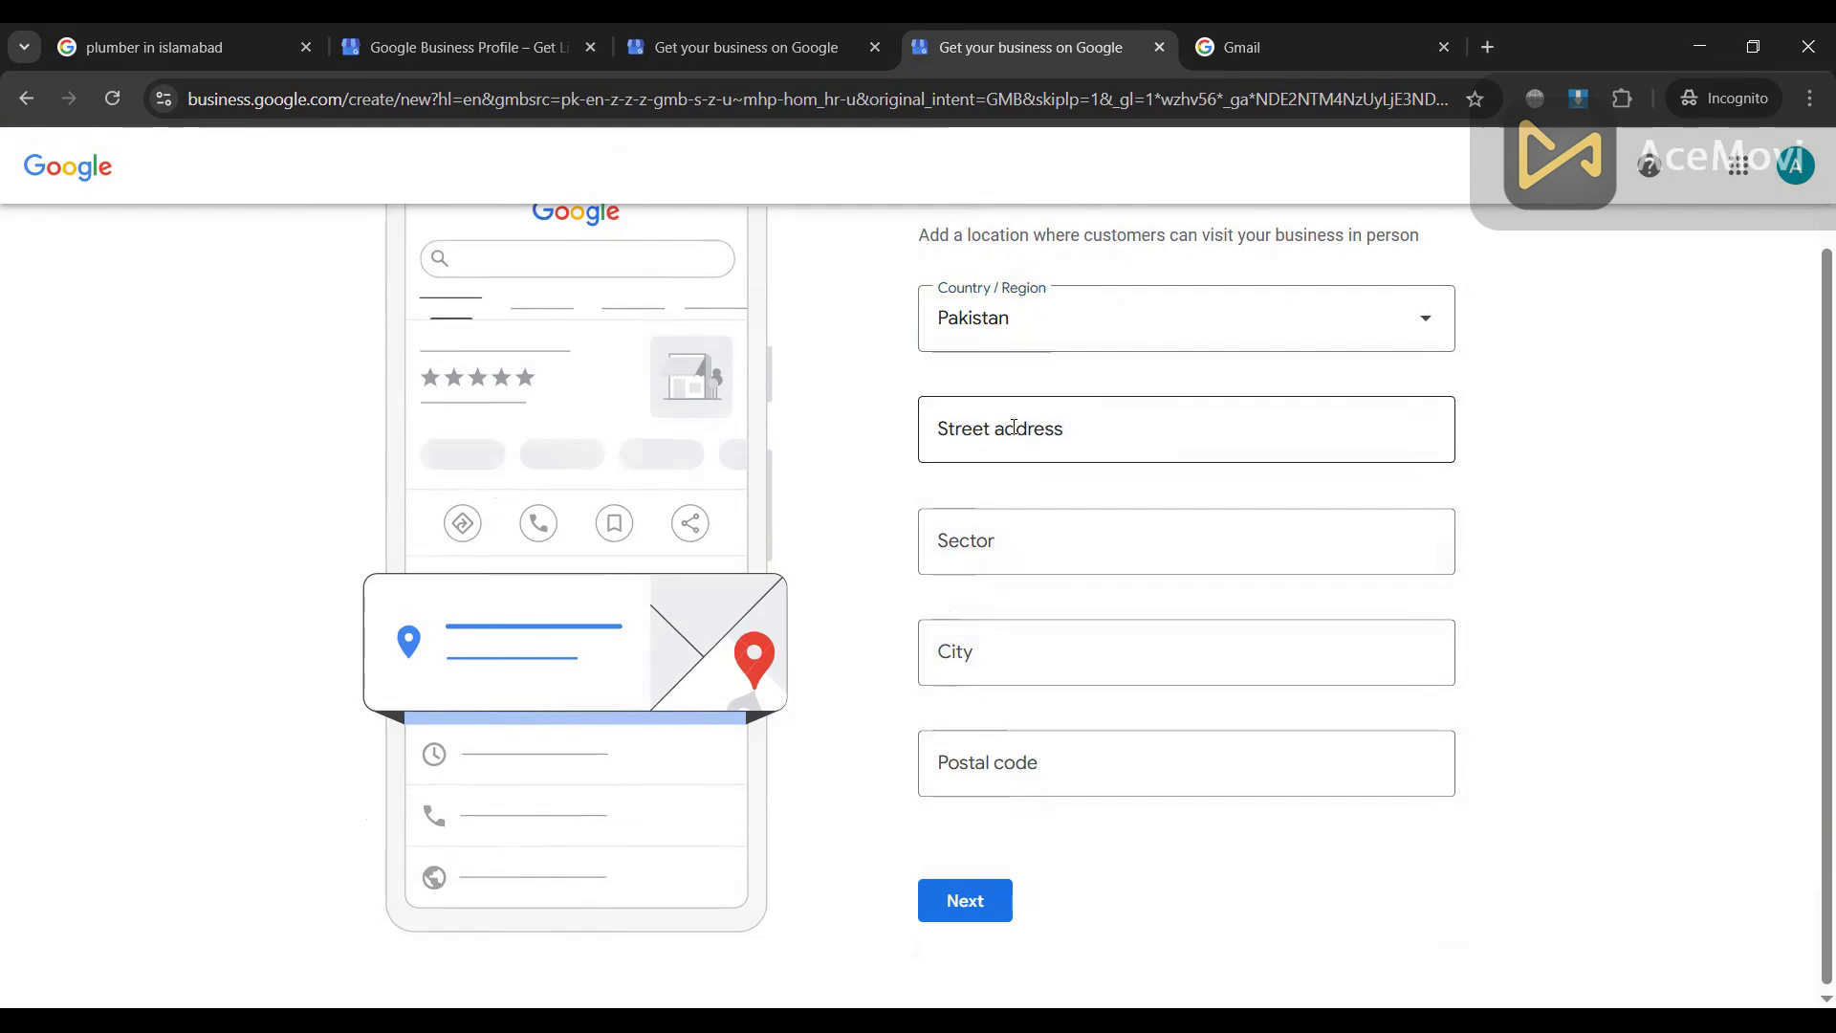
{"action": "left_click", "coordinate": [1014, 428]}
{"action": "scroll", "coordinate": [999, 435], "scroll_direction": "up", "scroll_amount": 1}
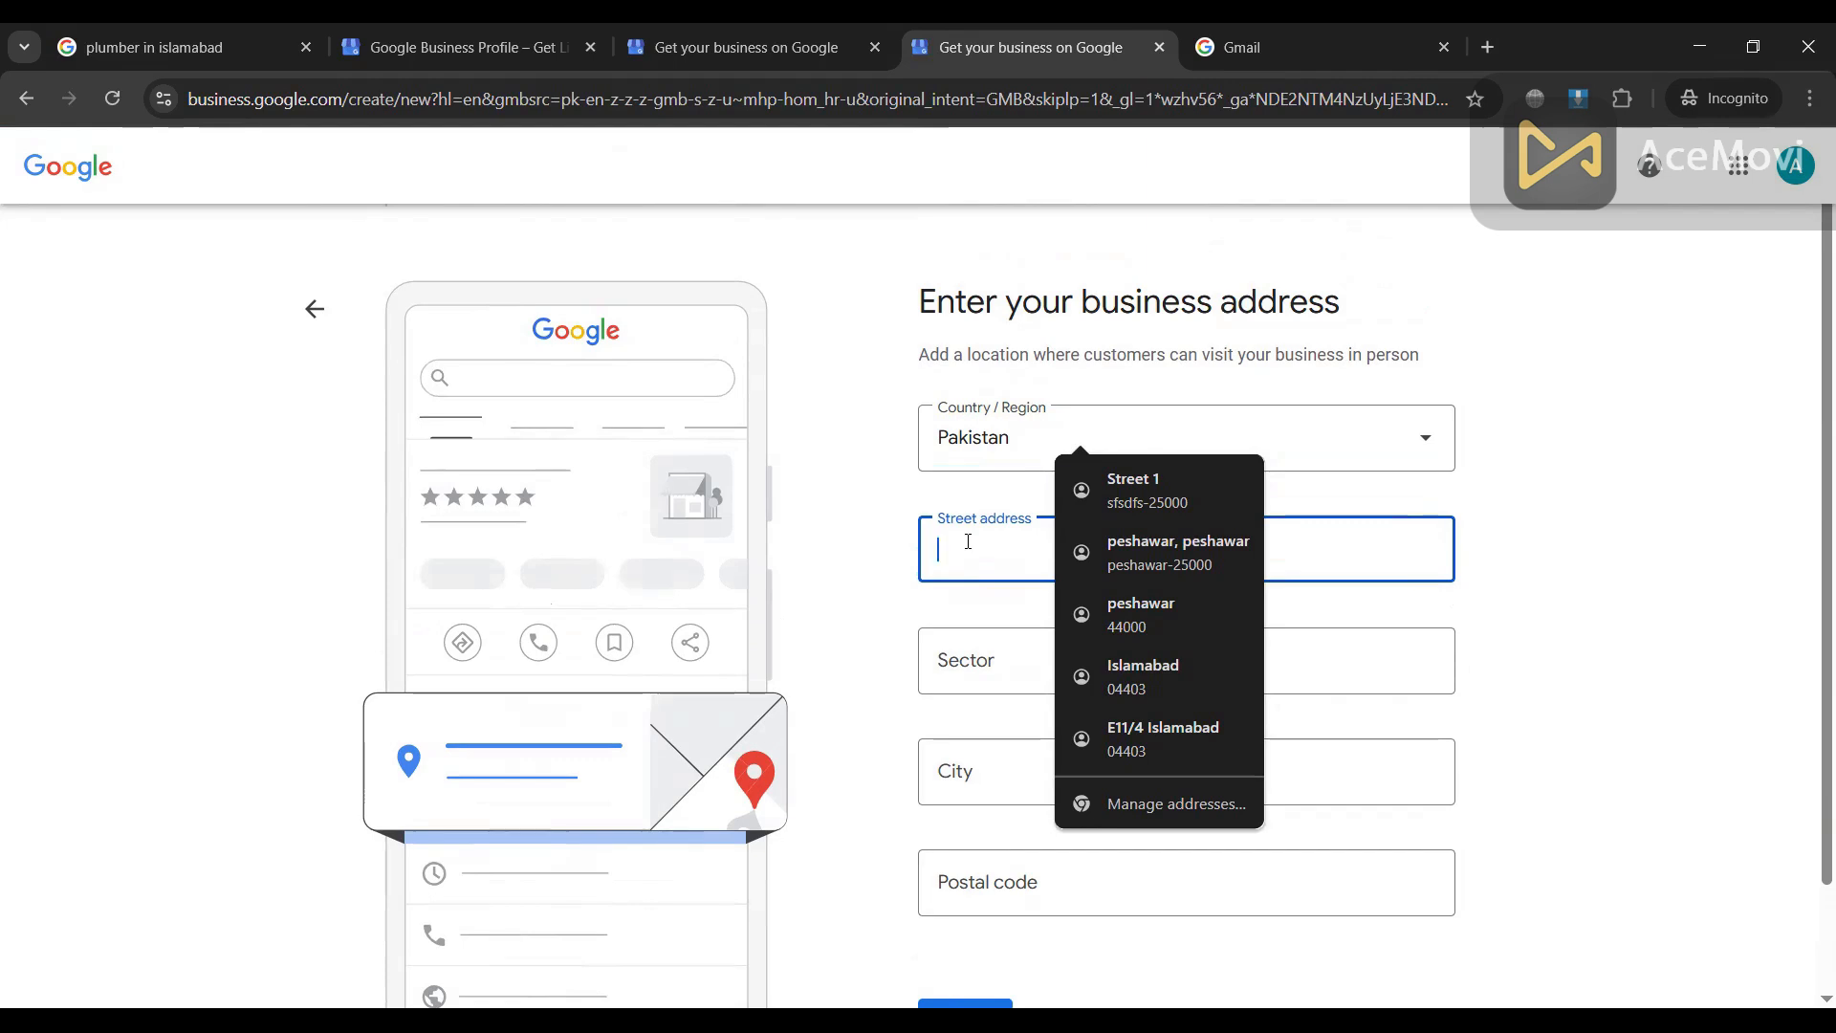
{"action": "type", "text": "hou"}
{"action": "key", "text": "BackSpace"}
{"action": "key", "text": "BackSpace"}
{"action": "key", "text": "BackSpace"}
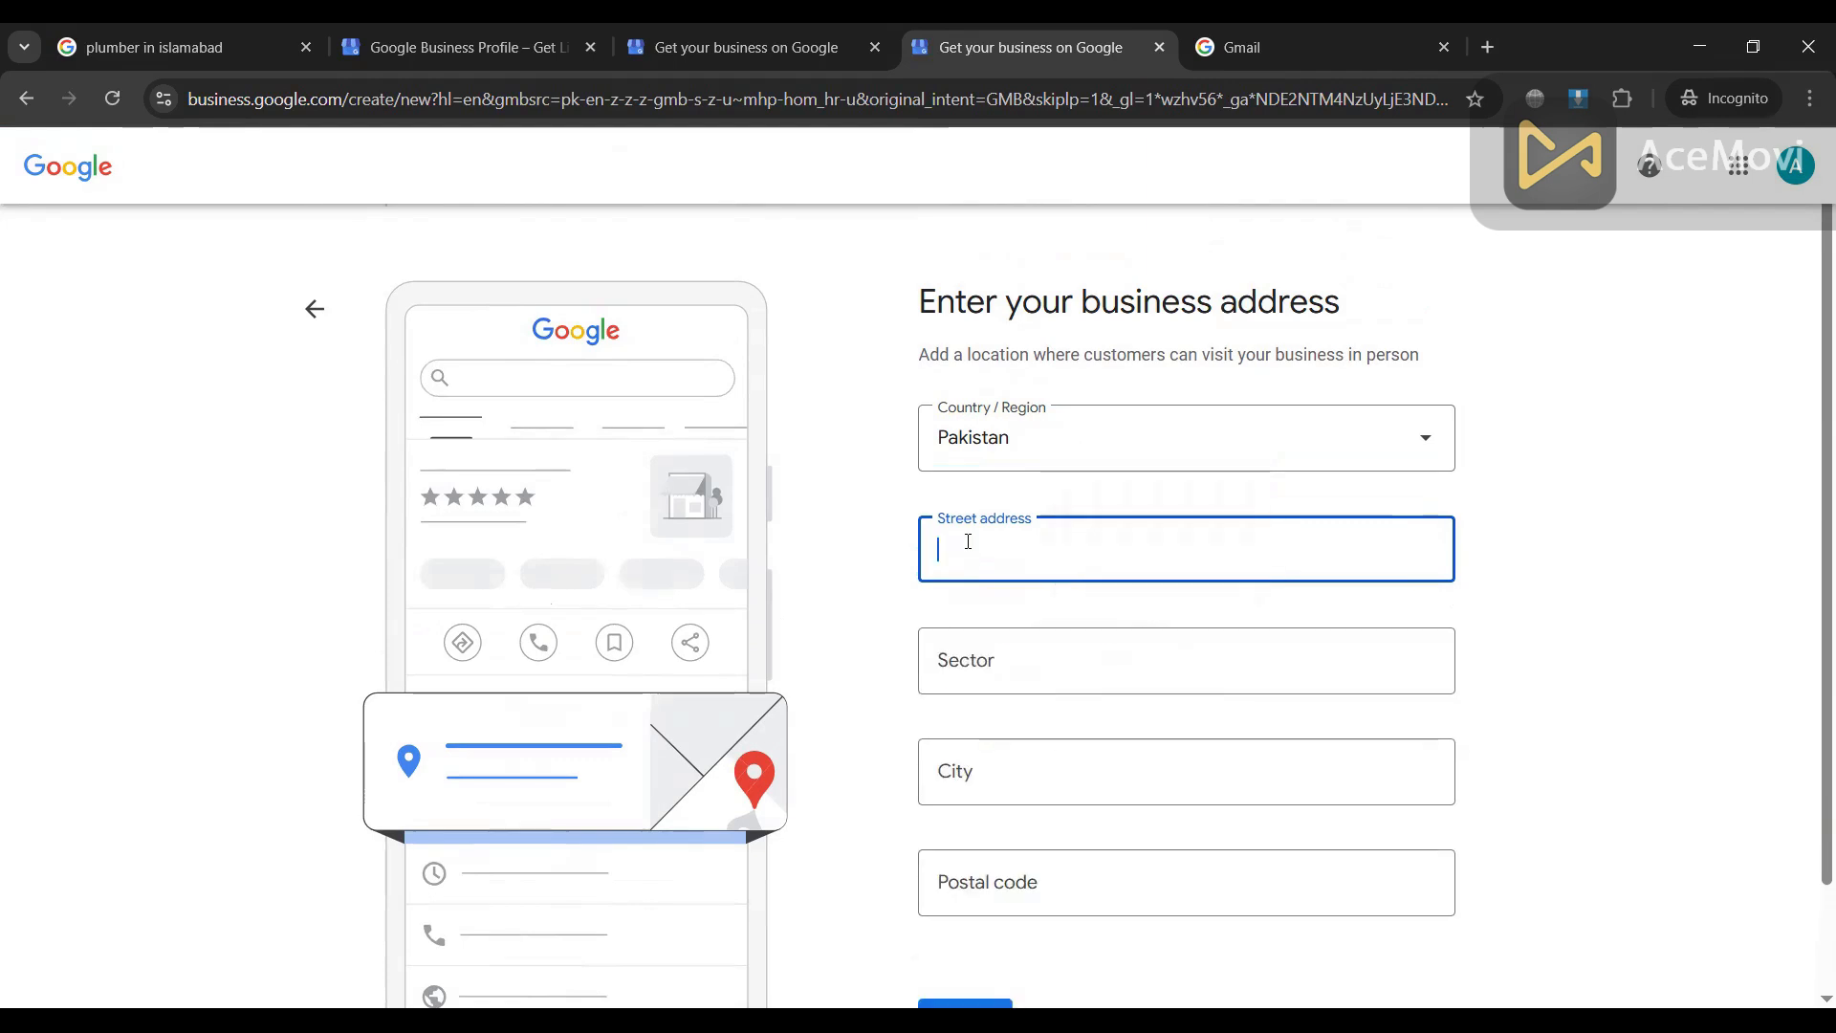
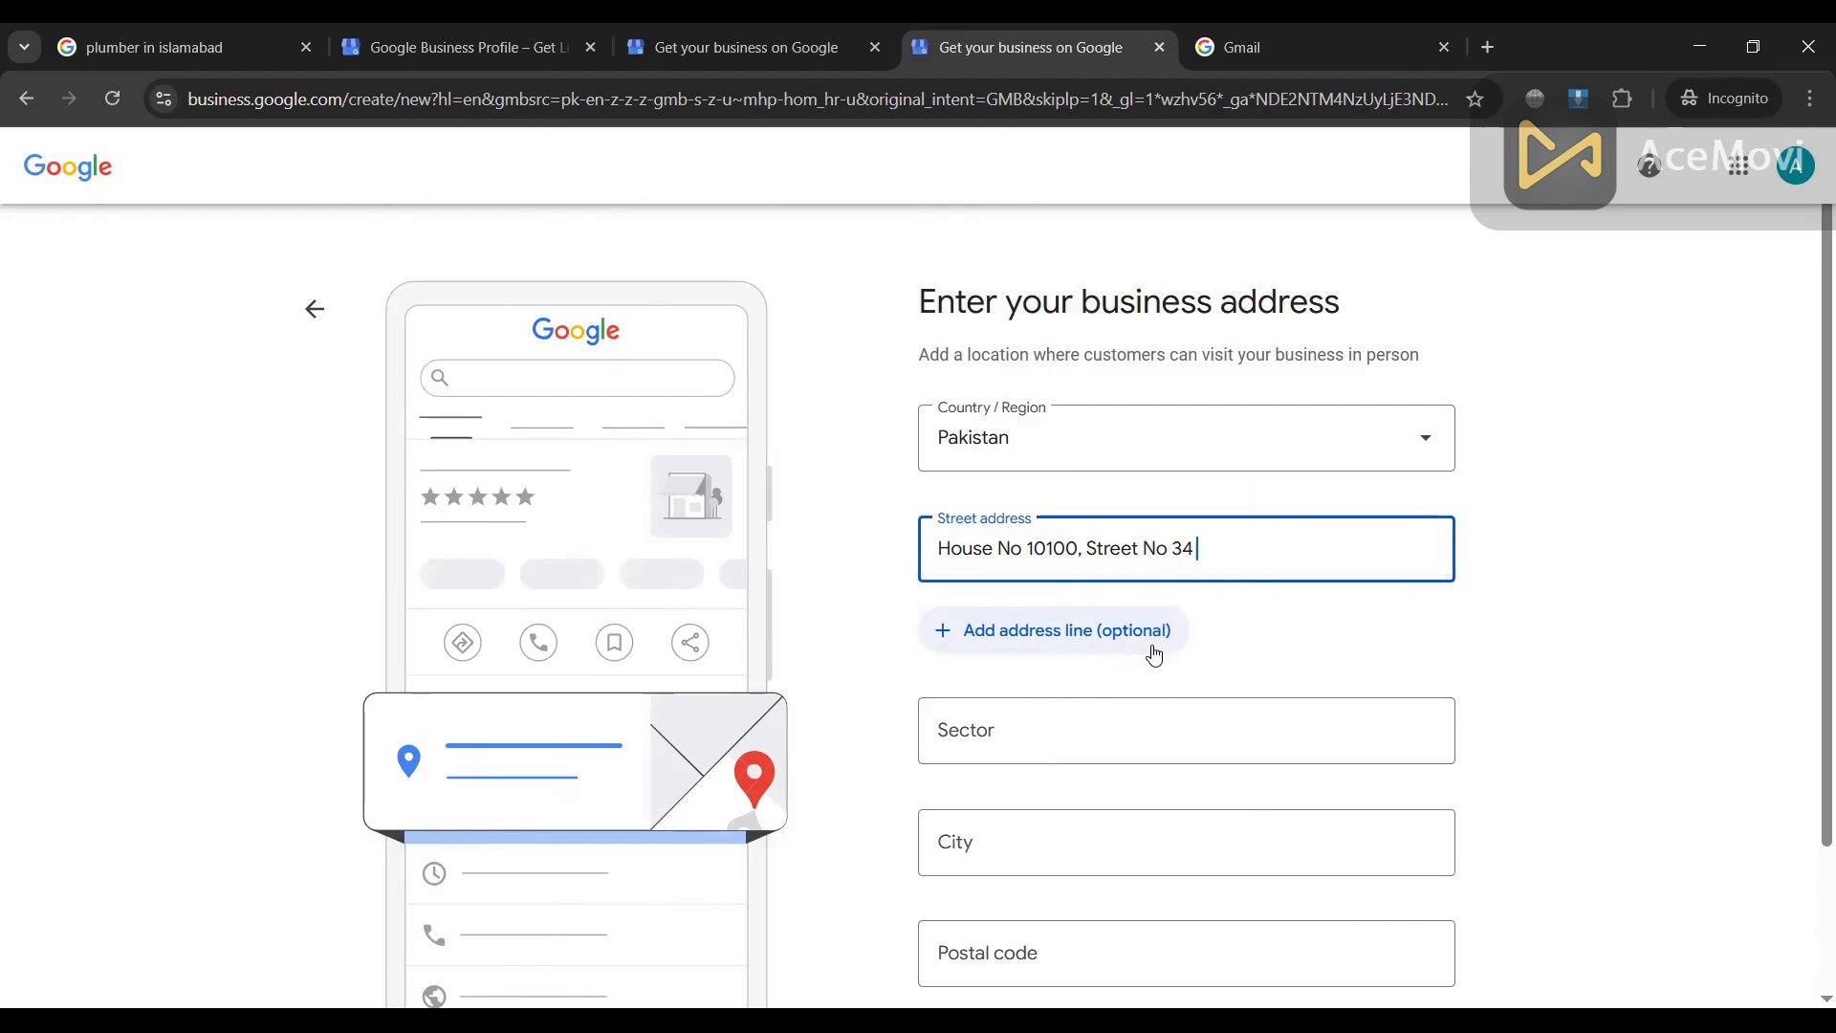
Step: Fill in sector E 11/2 and city Islamabad, correcting the city's misspelling
{"action": "left_click", "coordinate": [1030, 733]}
{"action": "type", "text": "E"}
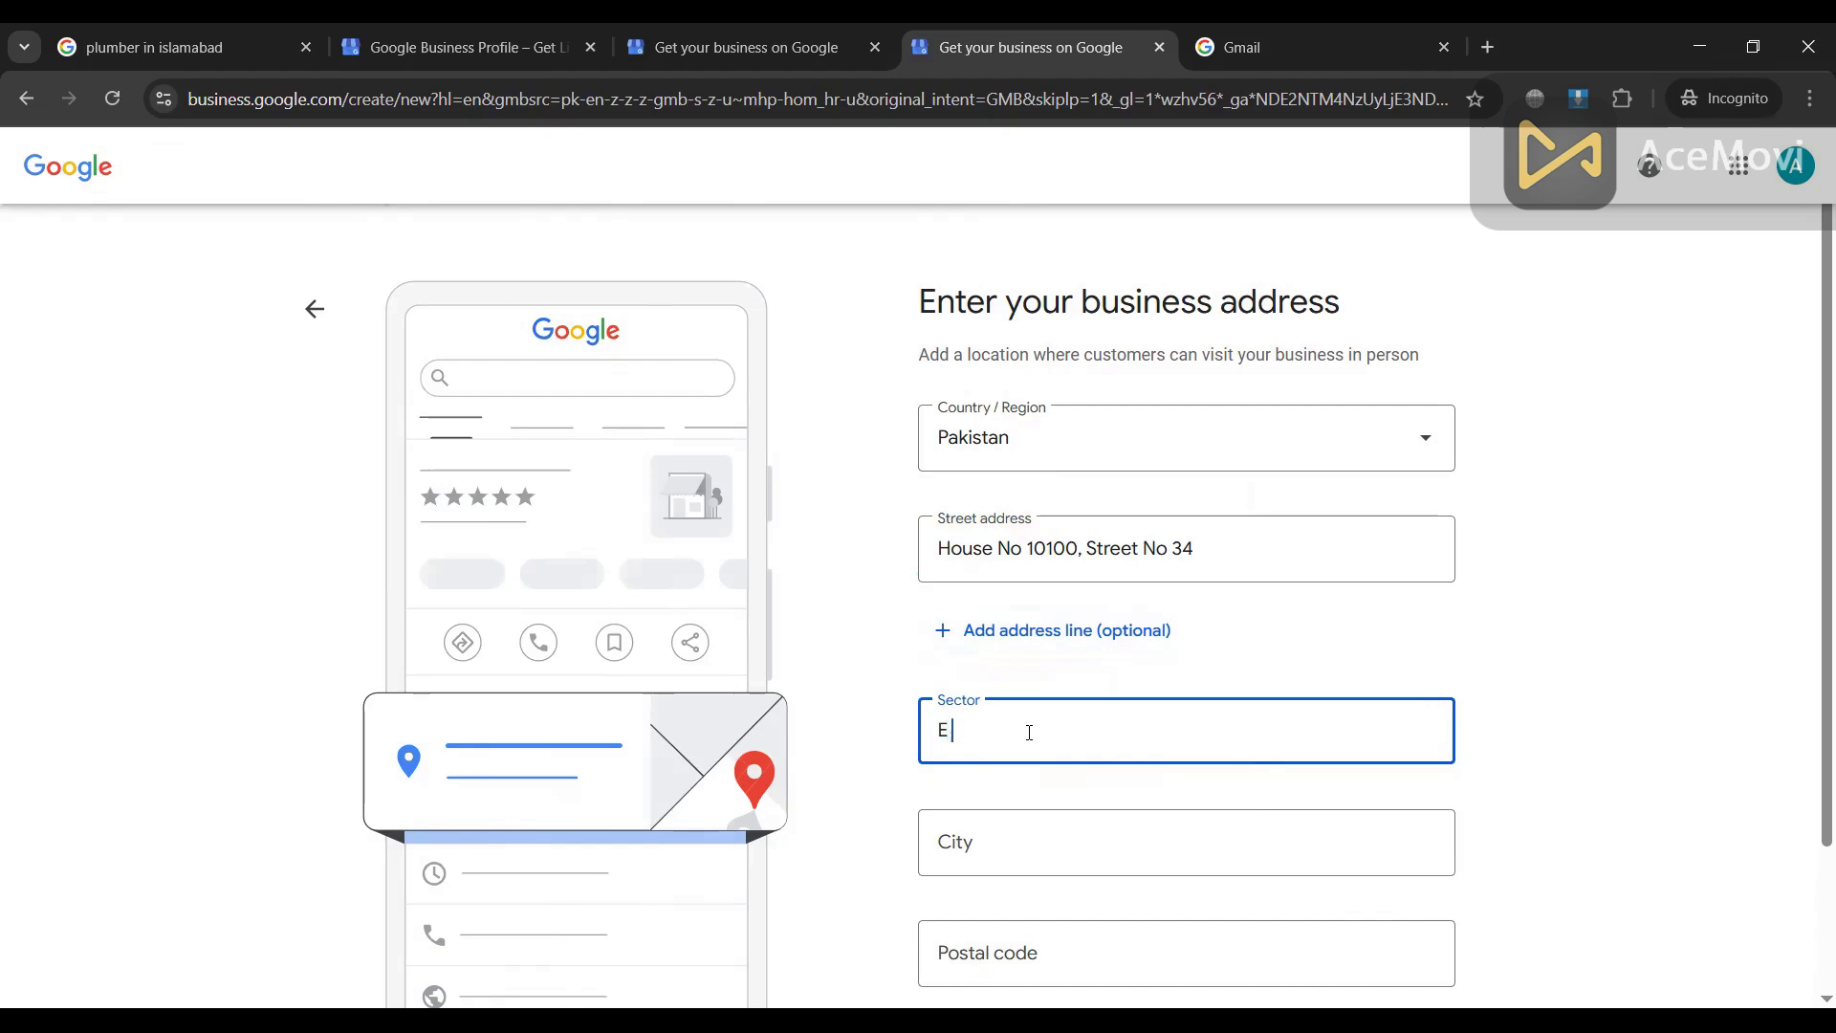
{"action": "type", "text": " 11/2"}
{"action": "scroll", "coordinate": [1005, 726], "scroll_direction": "down", "scroll_amount": 1}
{"action": "left_click", "coordinate": [977, 727]}
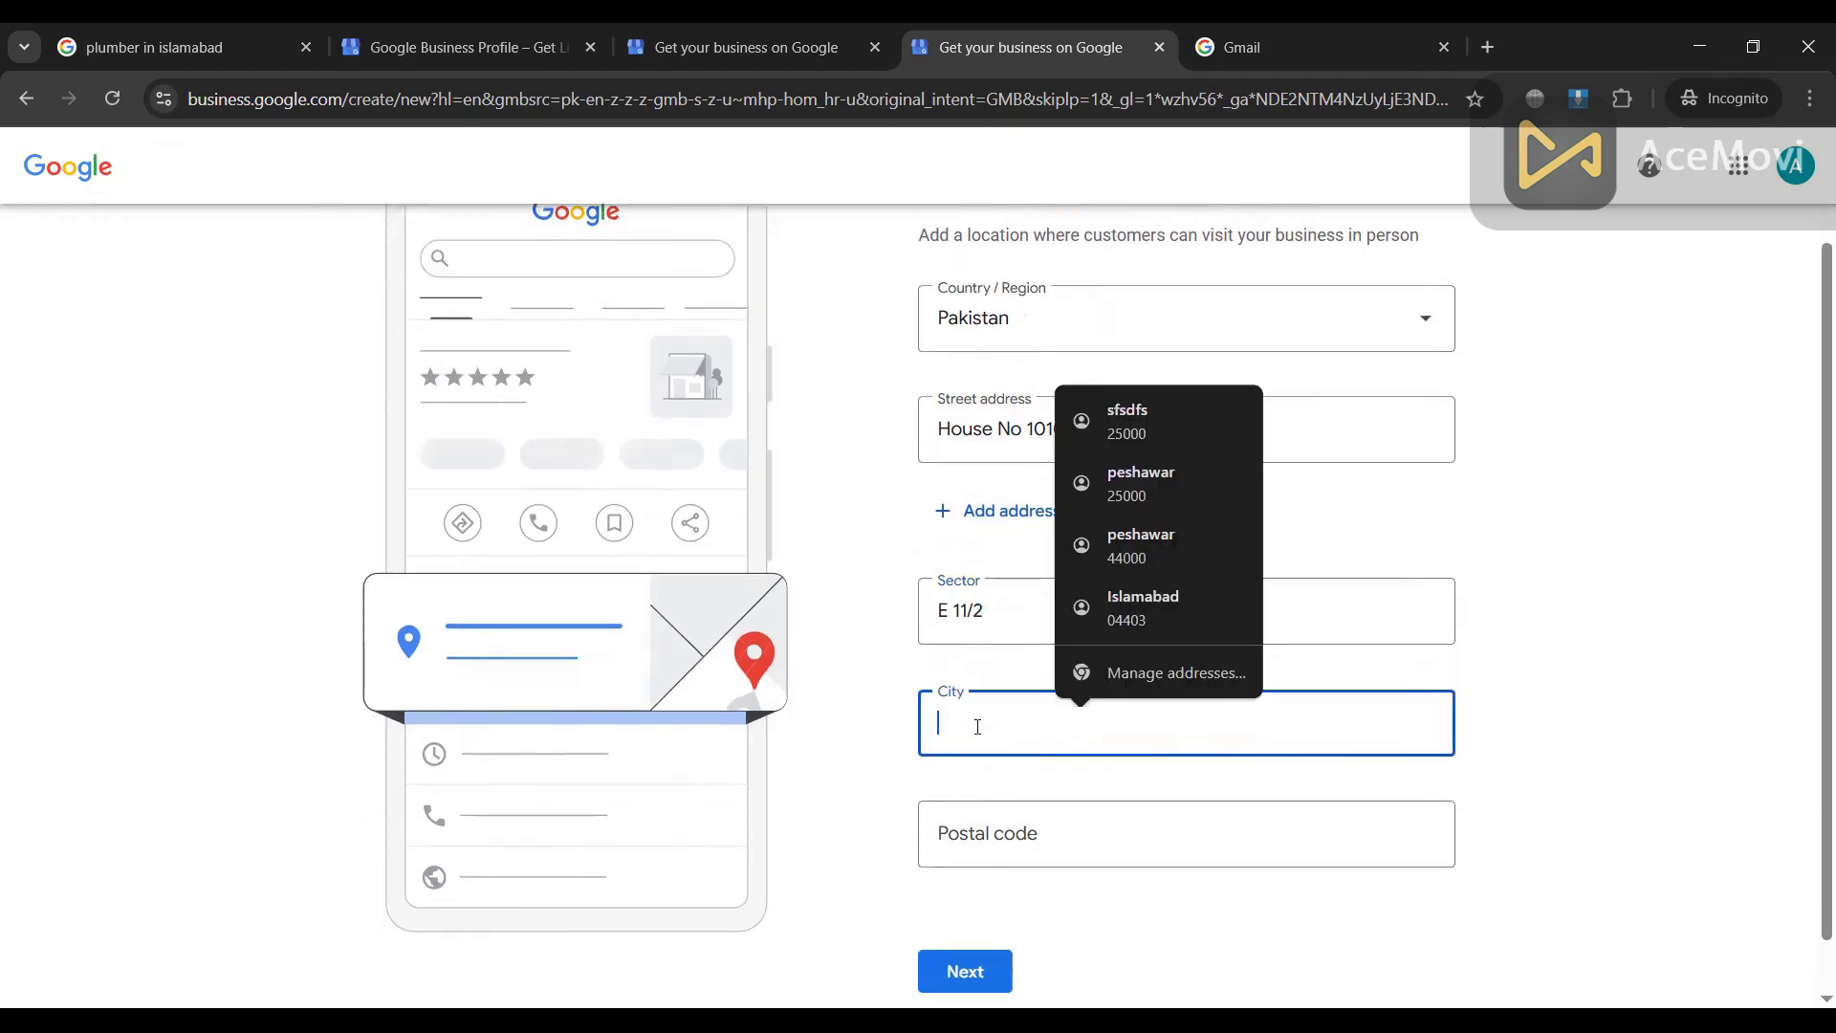
{"action": "type", "text": "Isalamabad"}
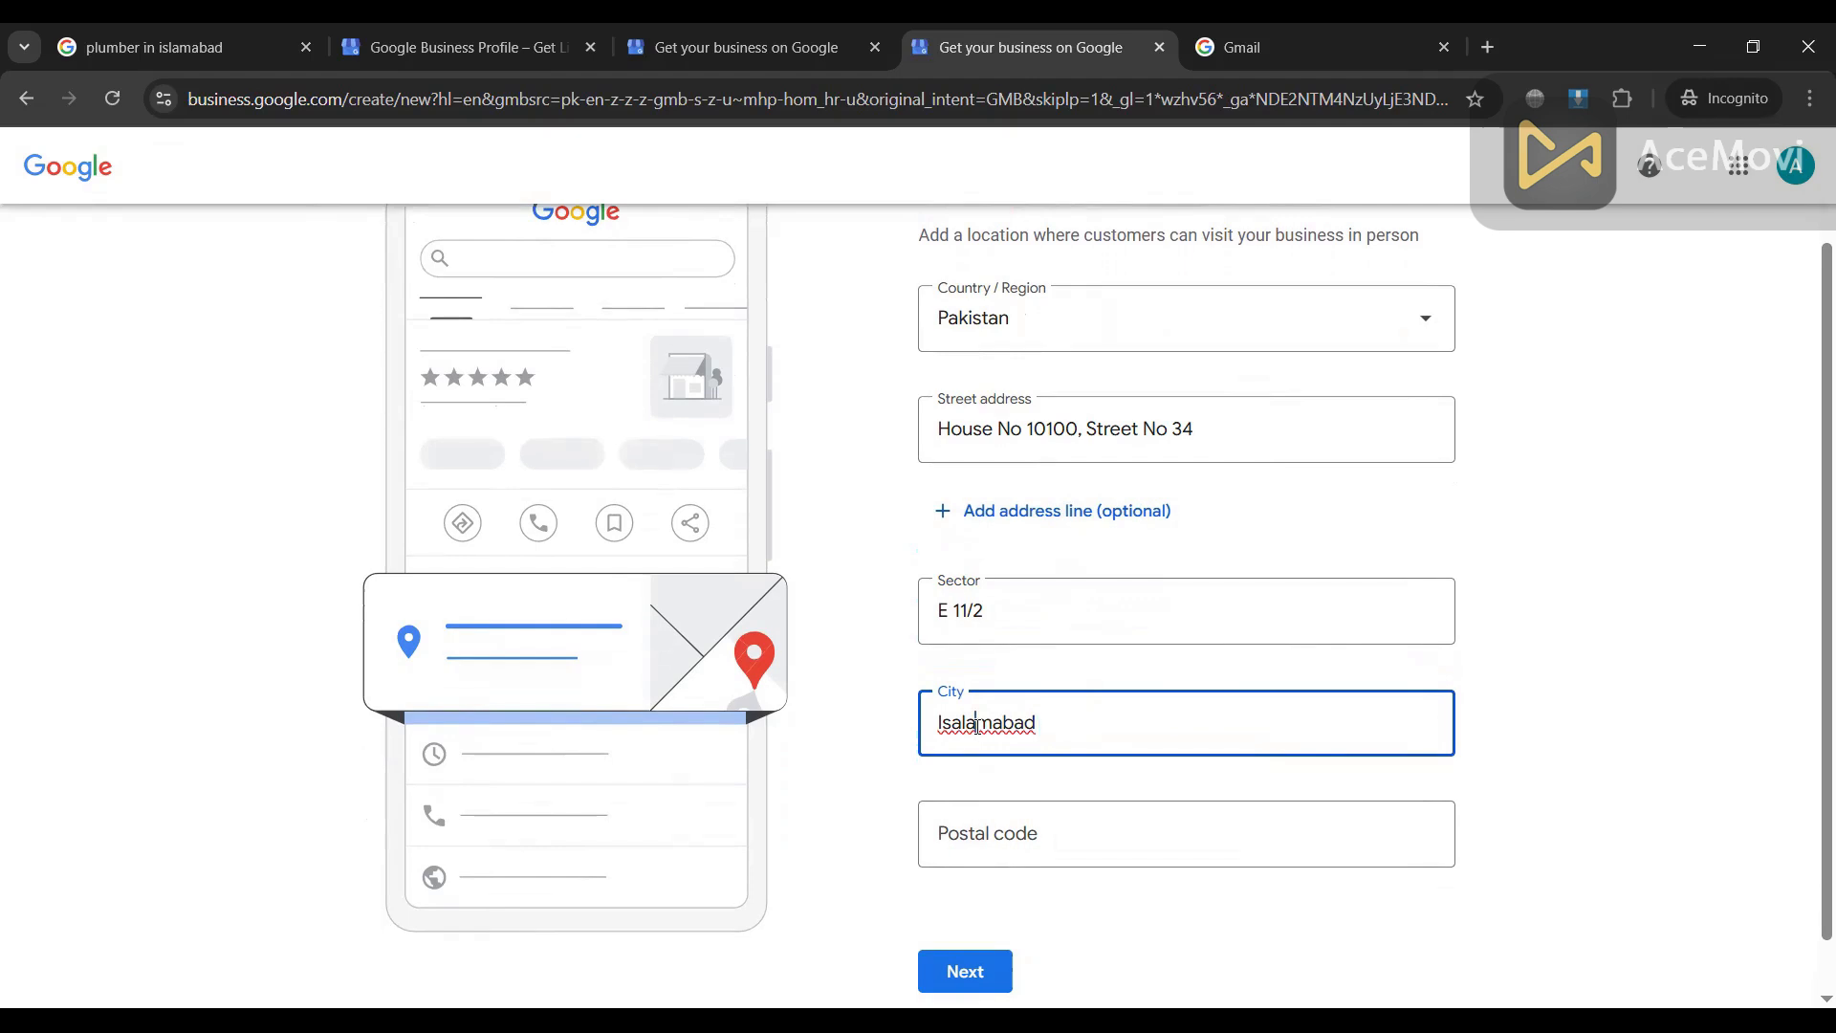
{"action": "right_click", "coordinate": [977, 724]}
{"action": "left_click", "coordinate": [1062, 275]}
Step: Open a new blank incognito tab and move it before the Gmail tab
{"action": "scroll", "coordinate": [1000, 780], "scroll_direction": "down", "scroll_amount": 1}
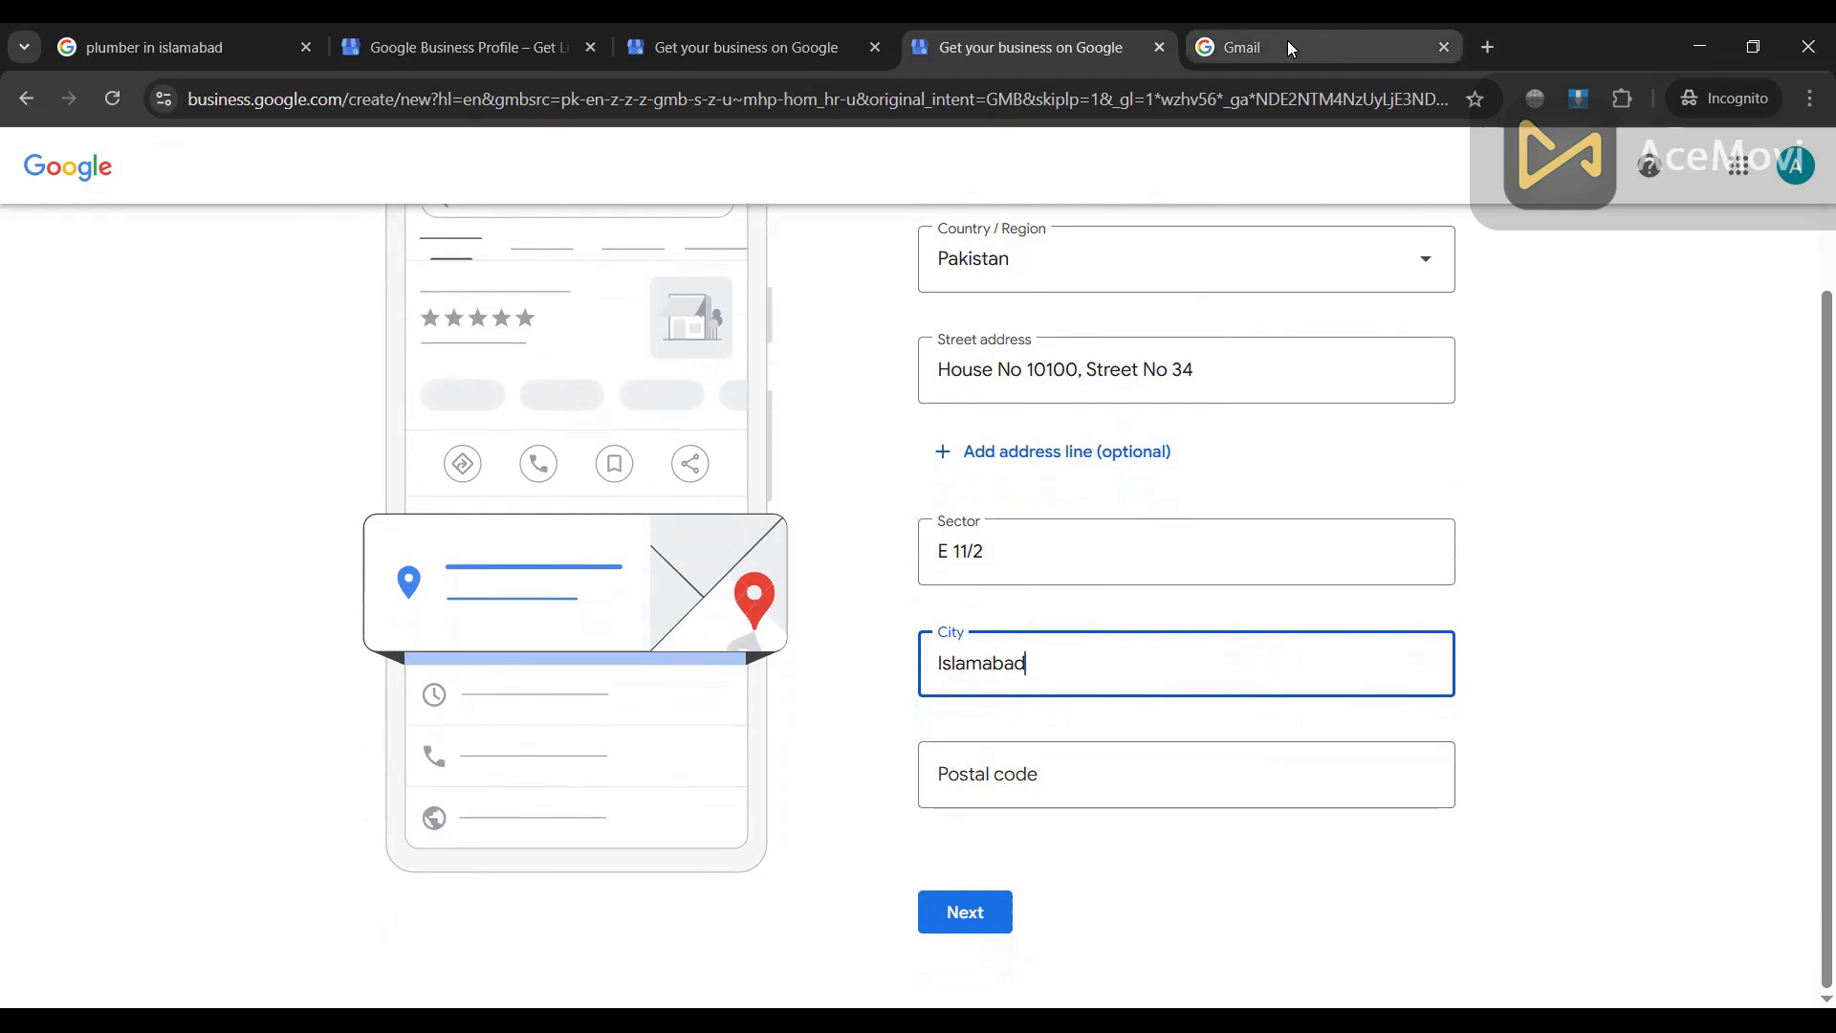
{"action": "left_click", "coordinate": [1488, 48]}
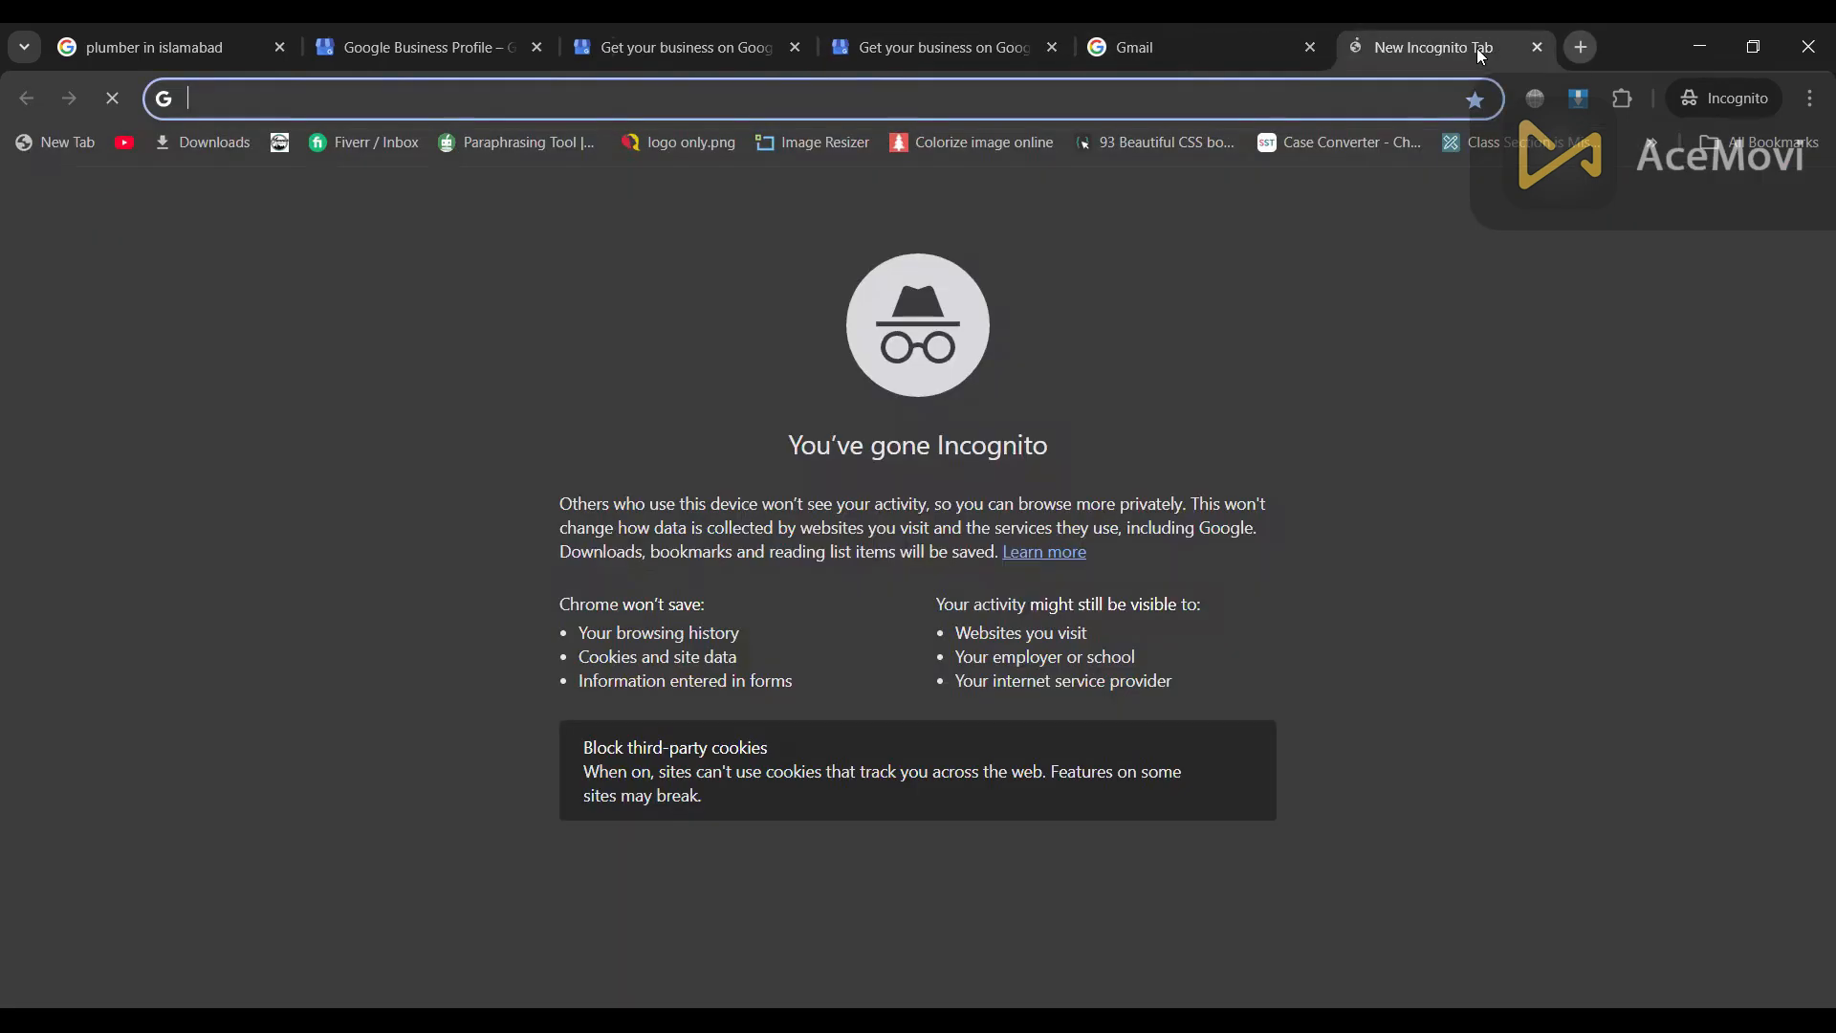
{"action": "left_click_drag", "start_coordinate": [1394, 27], "coordinate": [1124, 26]}
Step: Google 'postal code islamabad' for Islamabad's zip codes, then return to the address form's Postal code field
{"action": "type", "text": "google"}
{"action": "key", "text": "Return"}
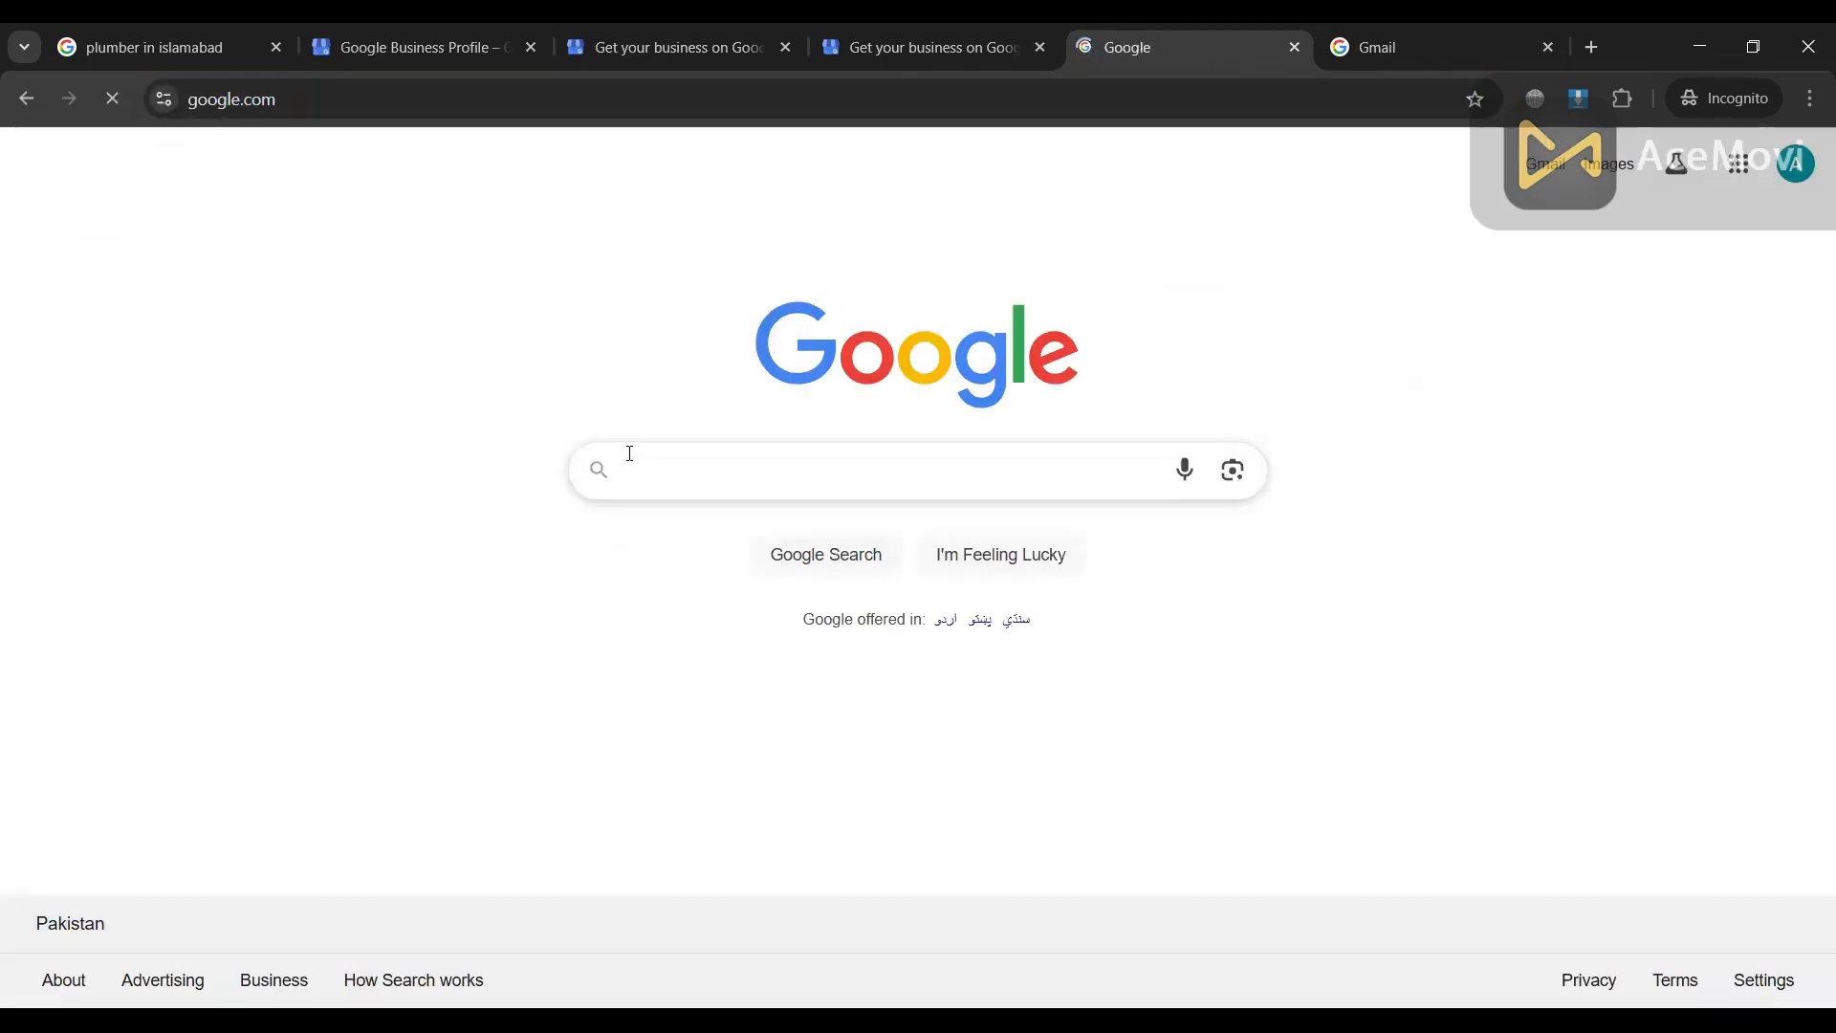
{"action": "type", "text": "POST"}
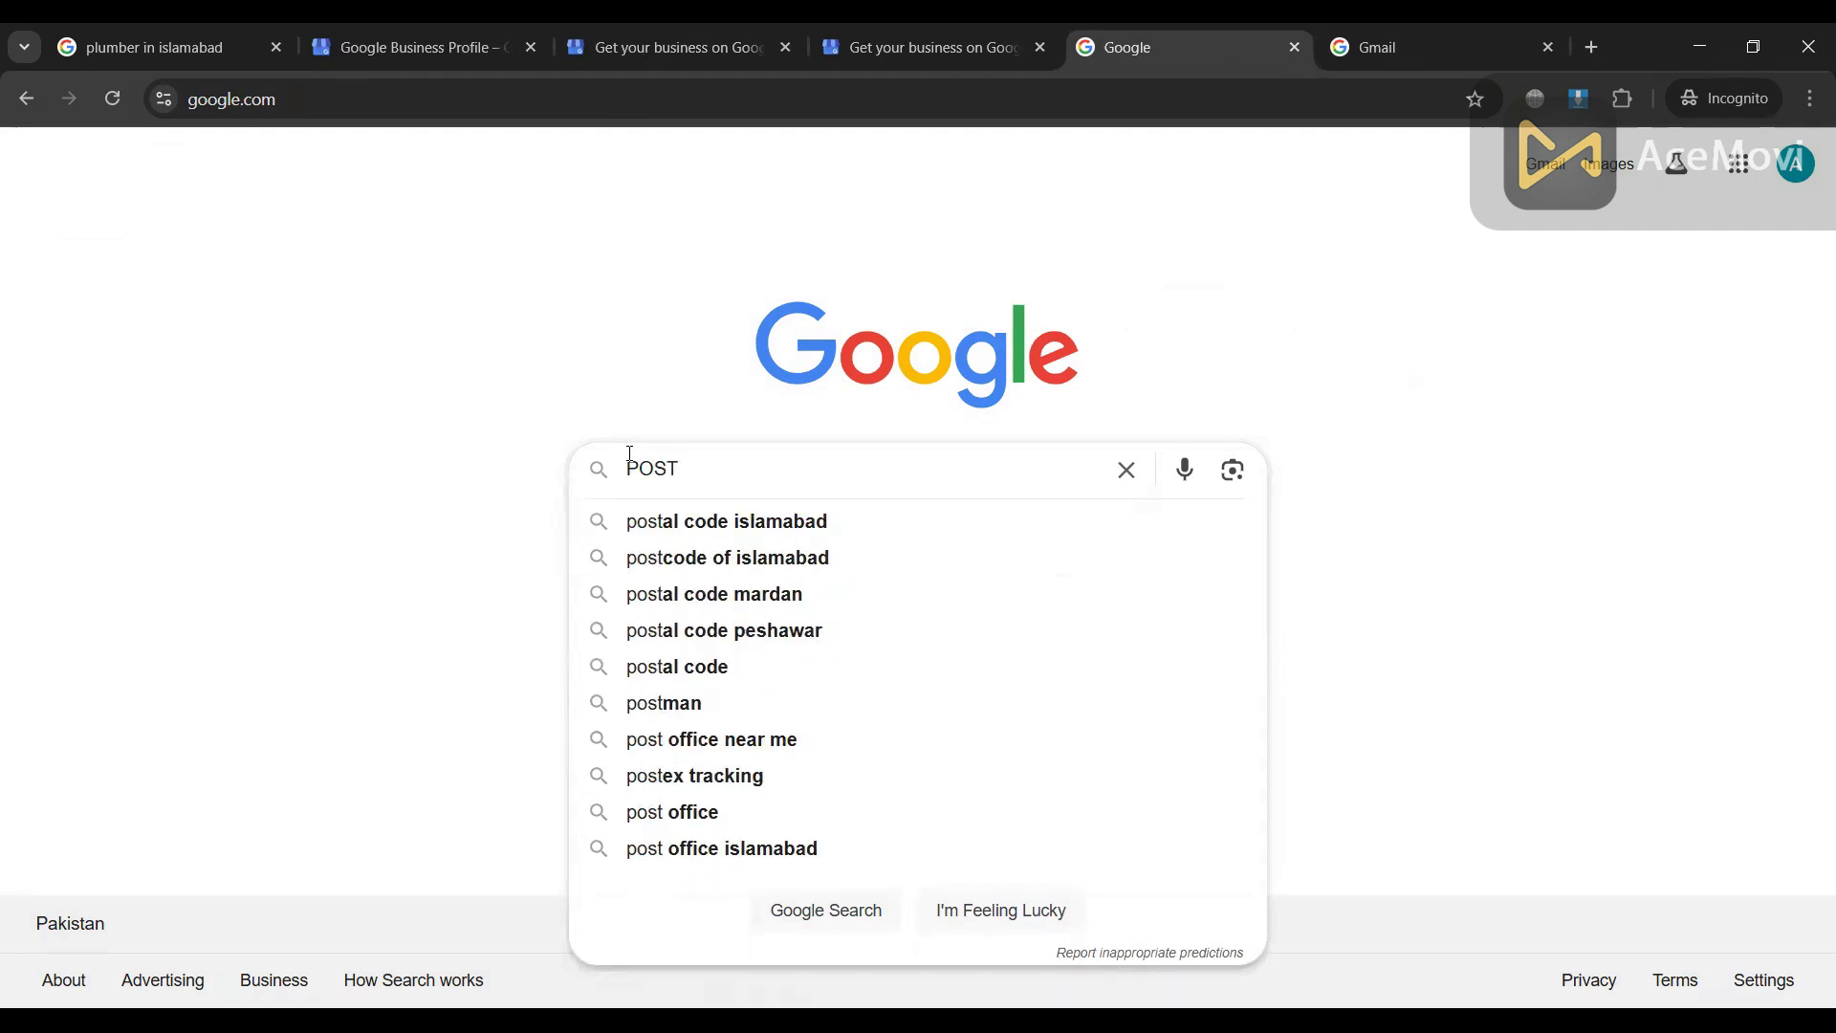
{"action": "left_click", "coordinate": [724, 518]}
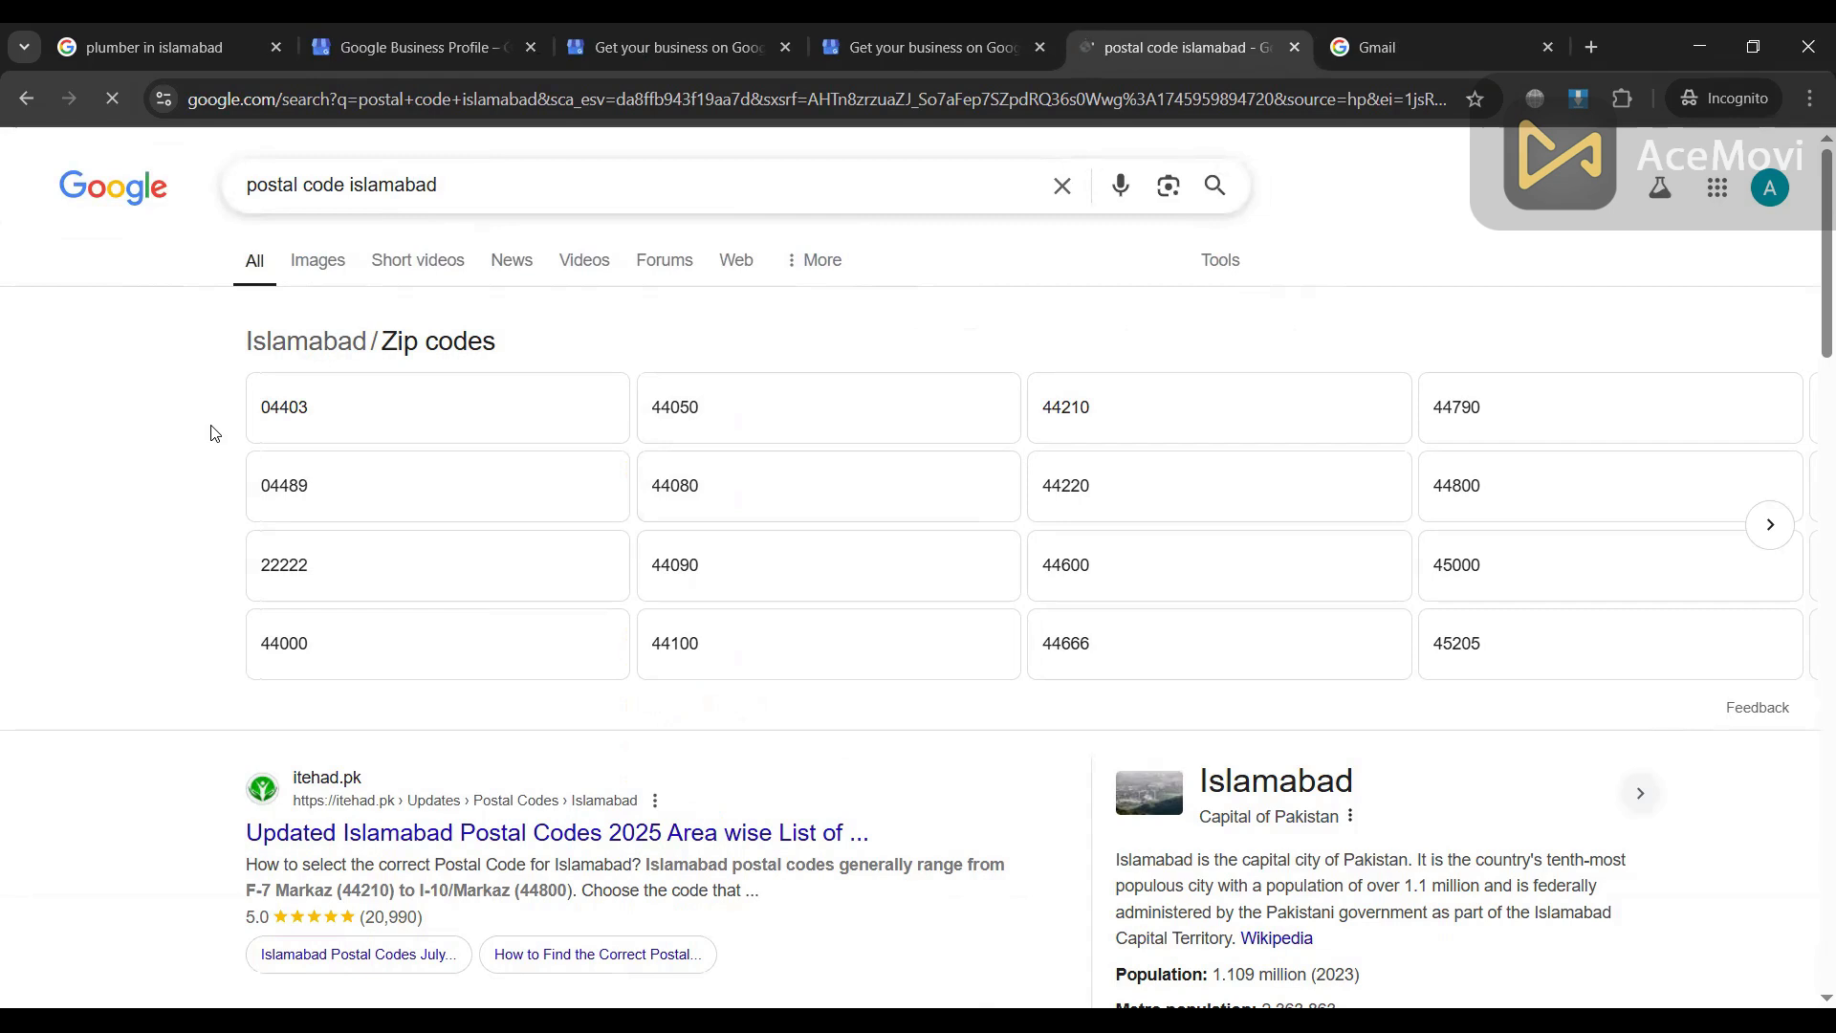
{"action": "left_click", "coordinate": [963, 26]}
{"action": "left_click", "coordinate": [1010, 771]}
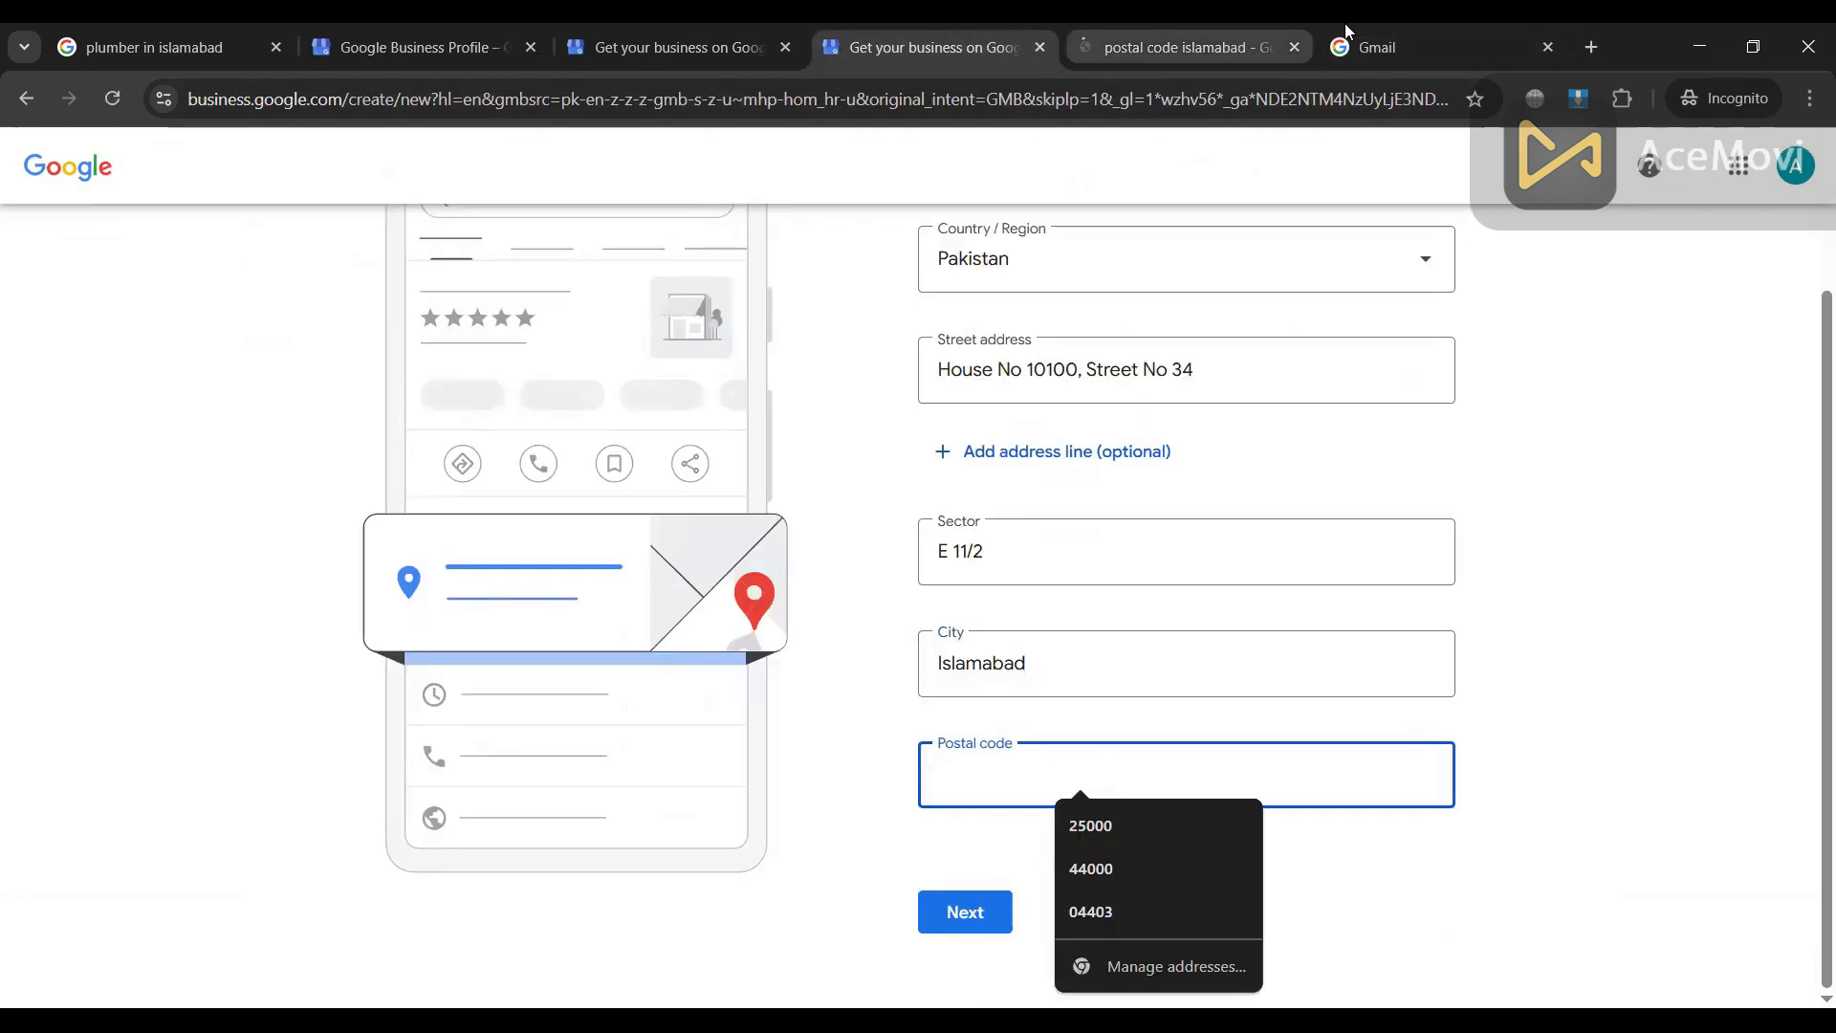
Step: Enter postal code 04403 after checking the zip code results, and submit the address
{"action": "left_click", "coordinate": [1192, 27]}
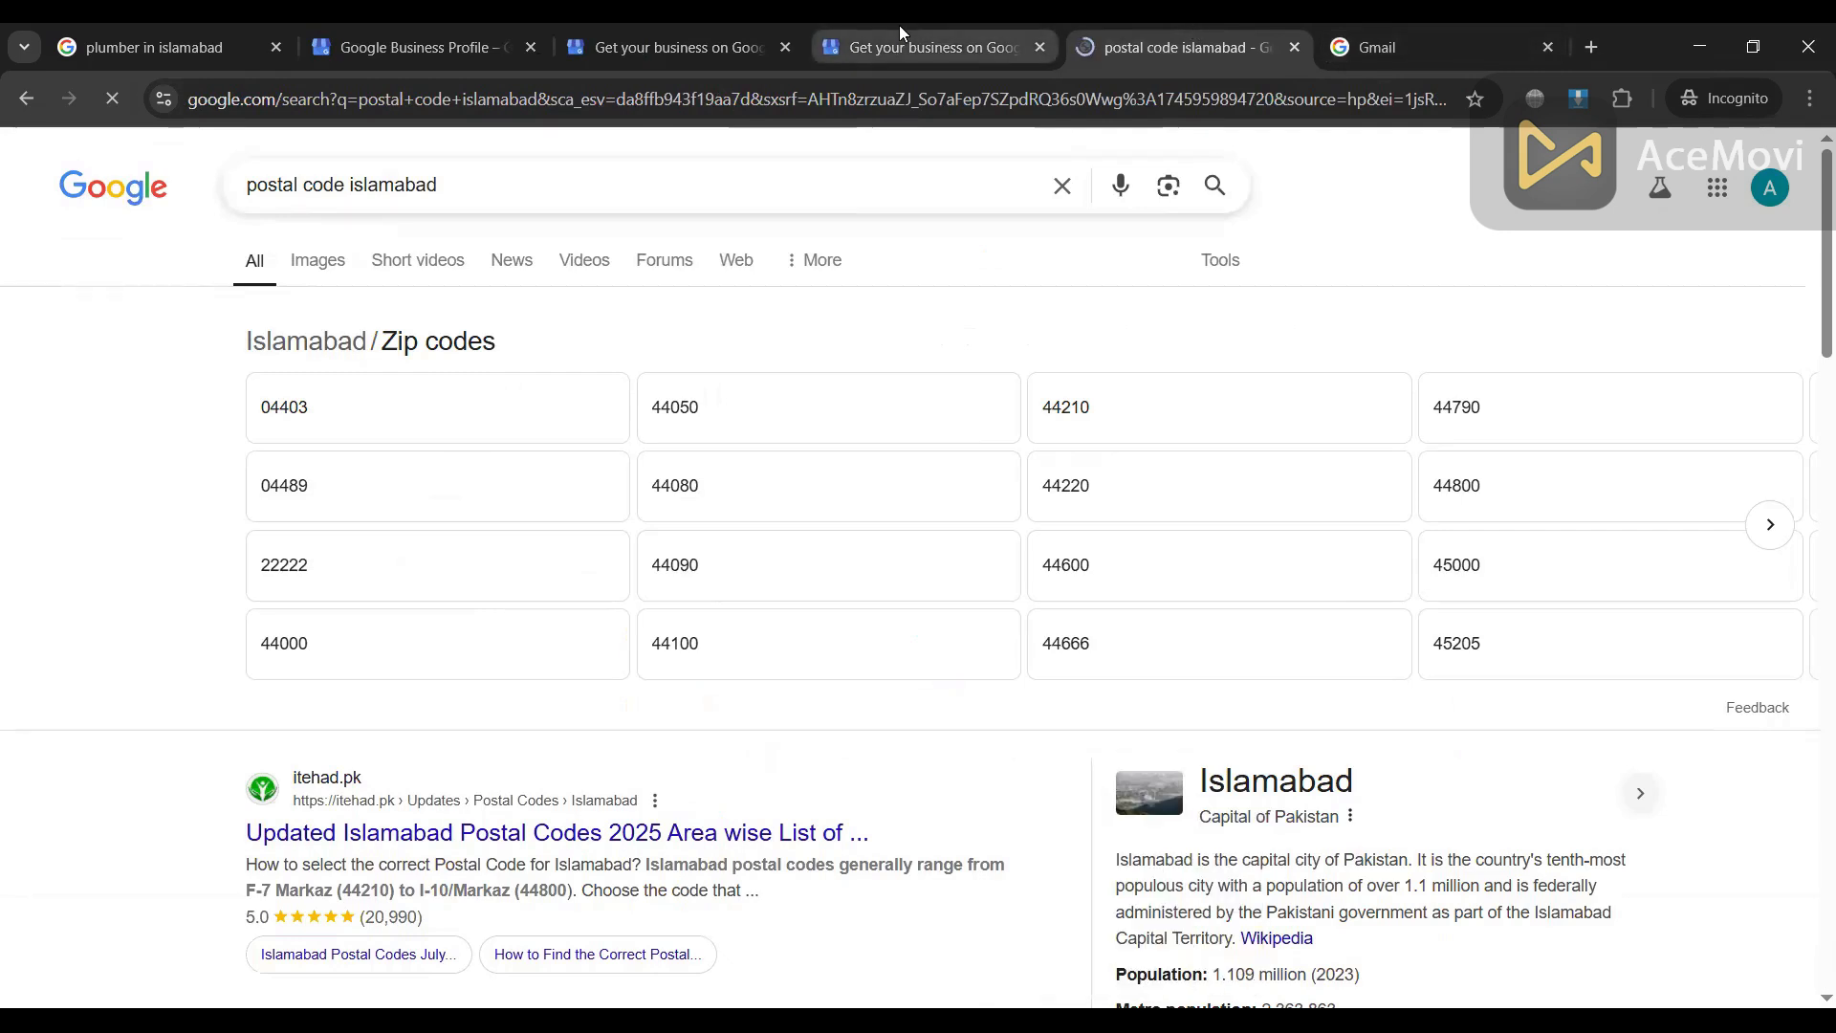
{"action": "left_click", "coordinate": [899, 27]}
{"action": "type", "text": "04403"}
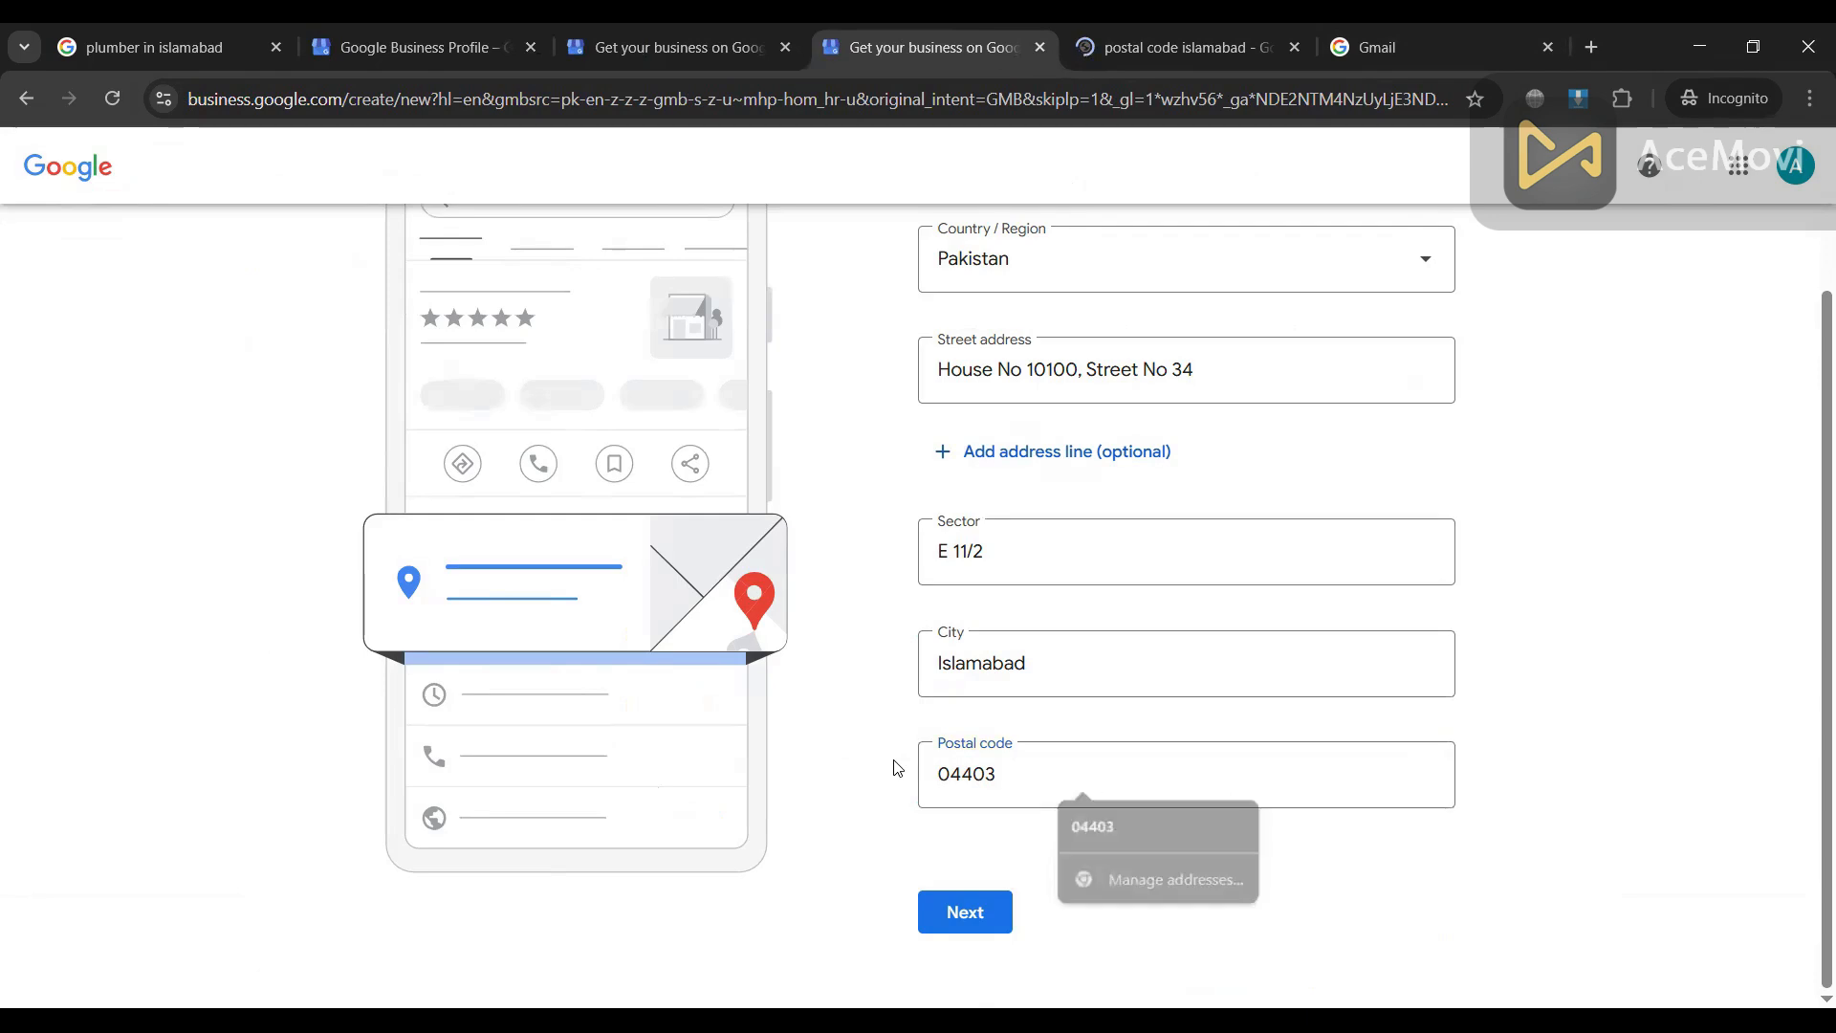
{"action": "left_click", "coordinate": [964, 910]}
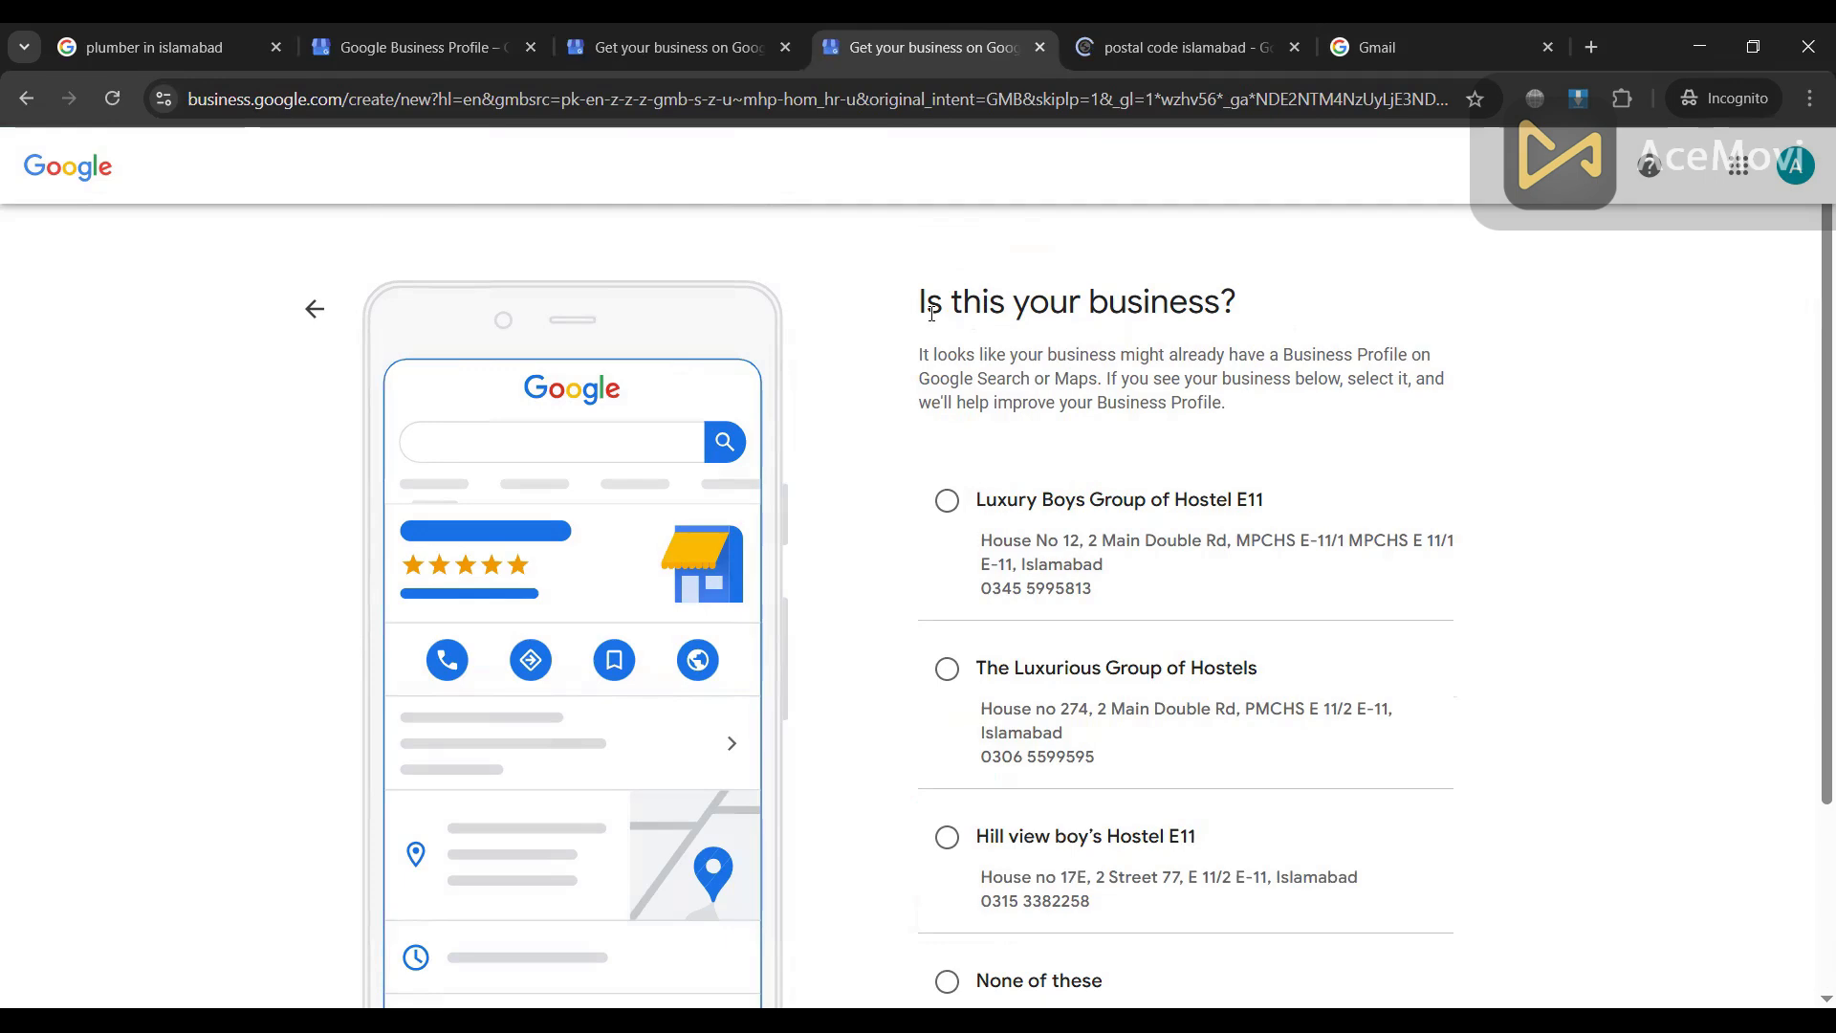
Step: Choose 'None of these' among the similar Islamabad hostels listed
{"action": "scroll", "coordinate": [1228, 329], "scroll_direction": "down", "scroll_amount": 1}
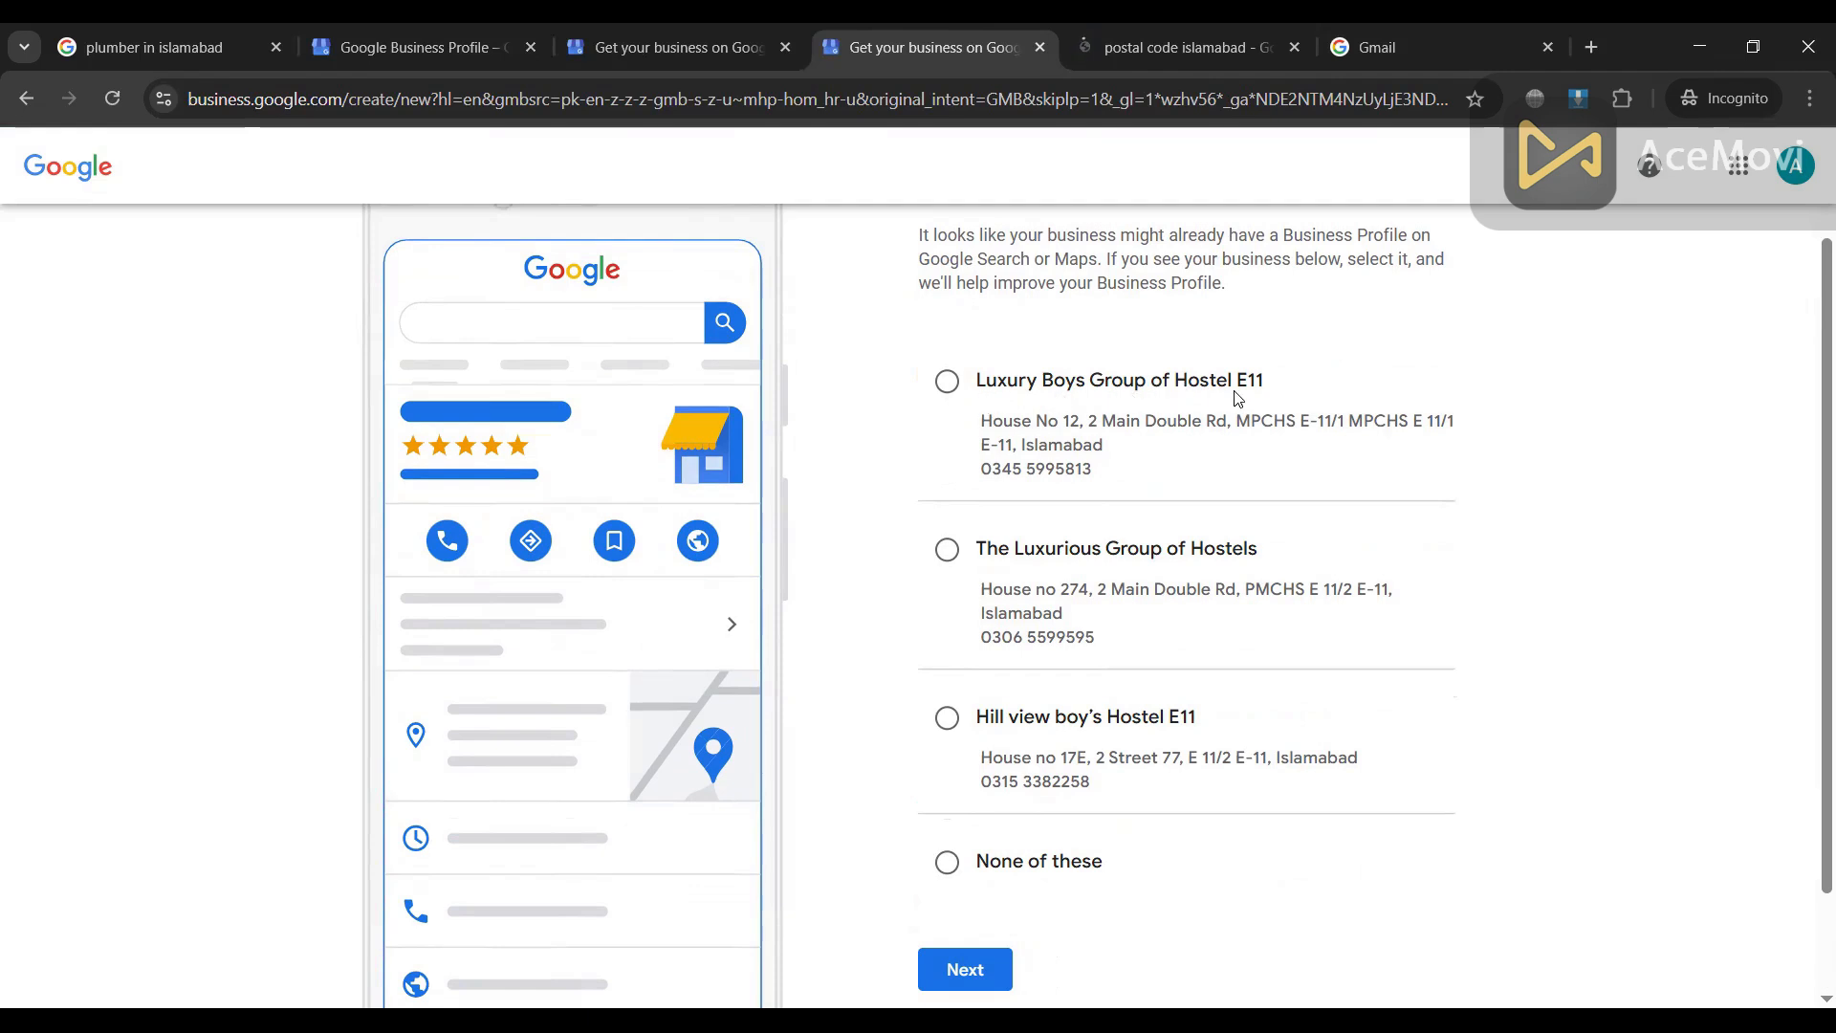
{"action": "scroll", "coordinate": [1140, 503], "scroll_direction": "down", "scroll_amount": 1}
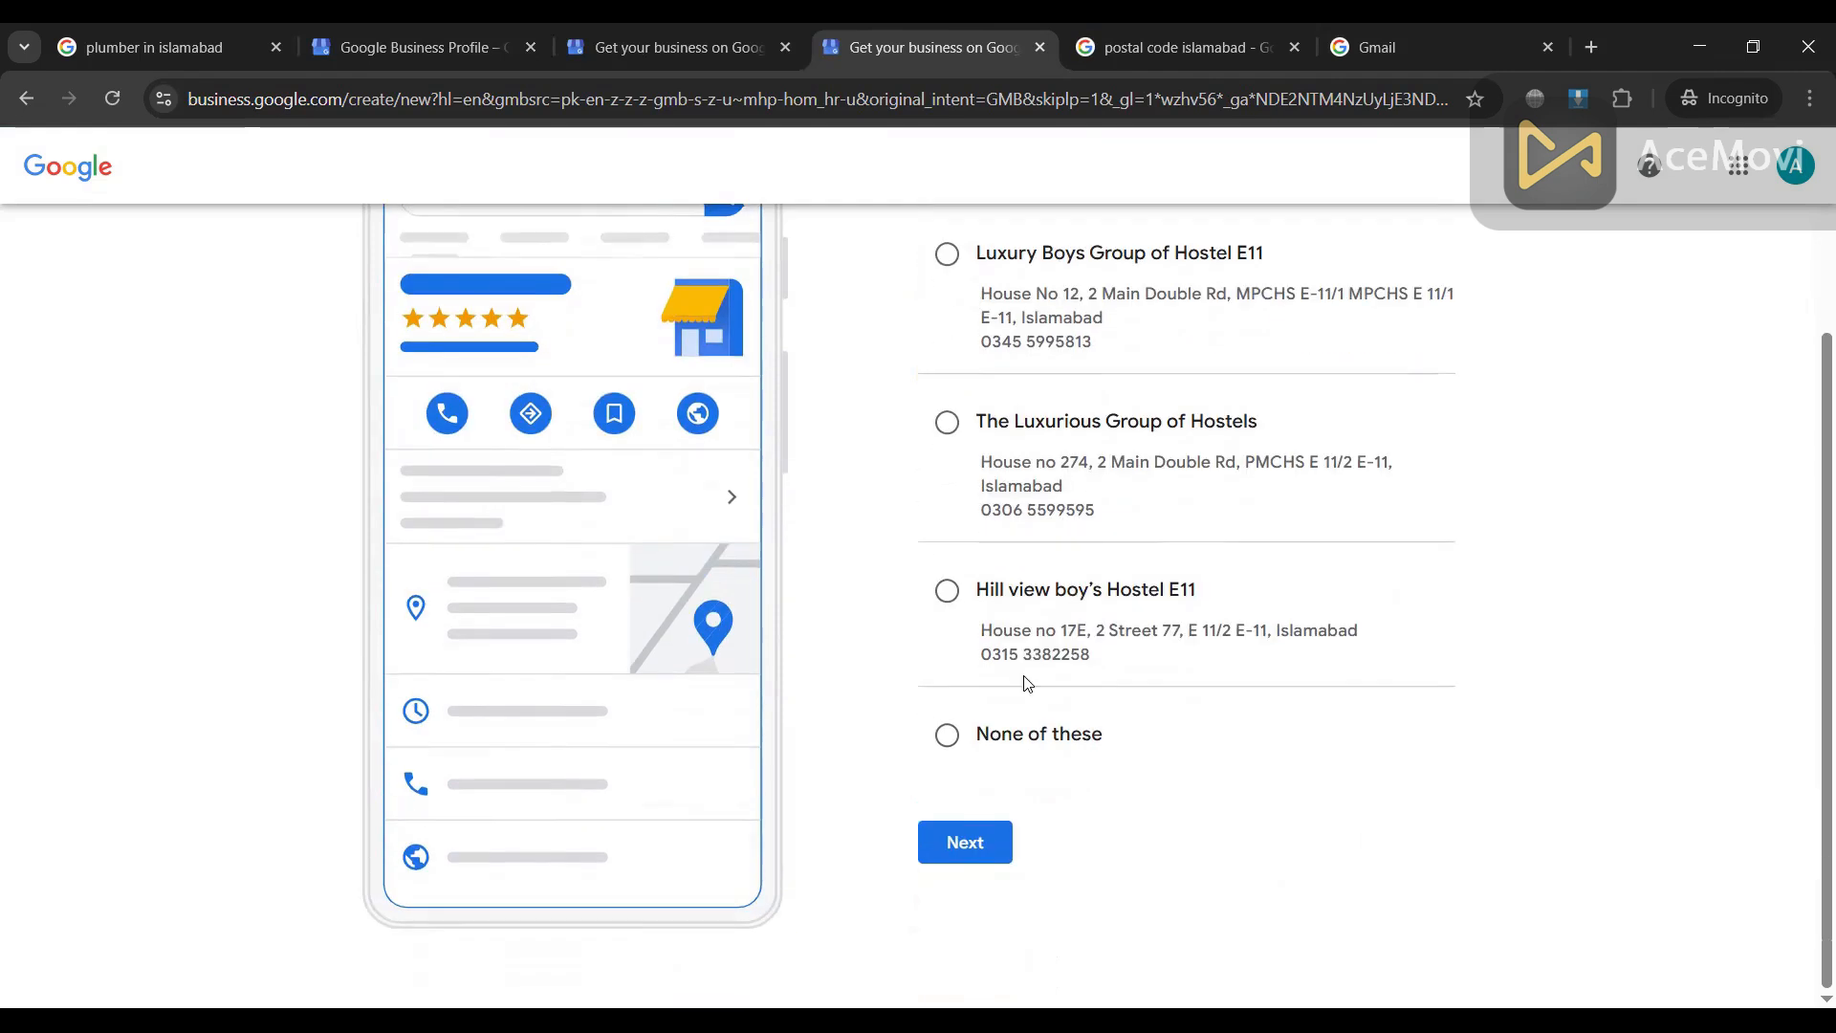
{"action": "scroll", "coordinate": [1027, 684], "scroll_direction": "up", "scroll_amount": 2}
{"action": "scroll", "coordinate": [1026, 684], "scroll_direction": "down", "scroll_amount": 2}
{"action": "left_click", "coordinate": [948, 738]}
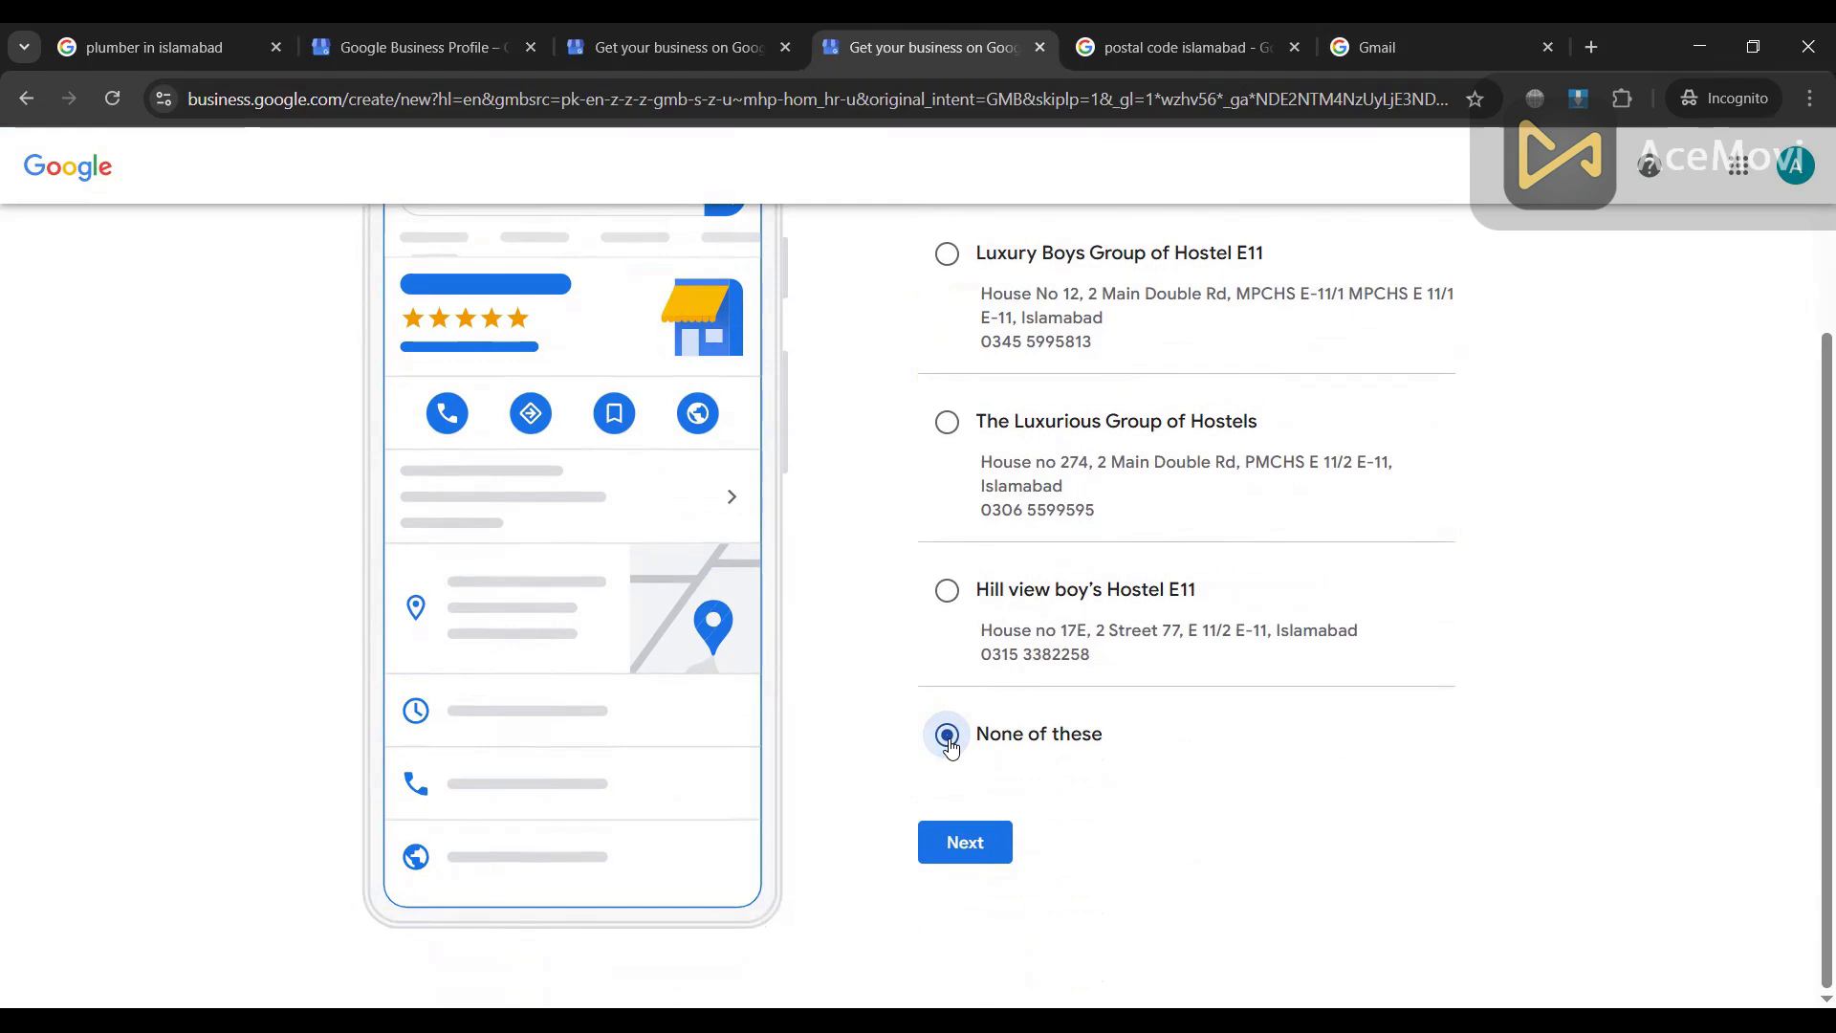
Step: Confirm it's a new business and accept the map marker location
{"action": "left_click", "coordinate": [968, 843]}
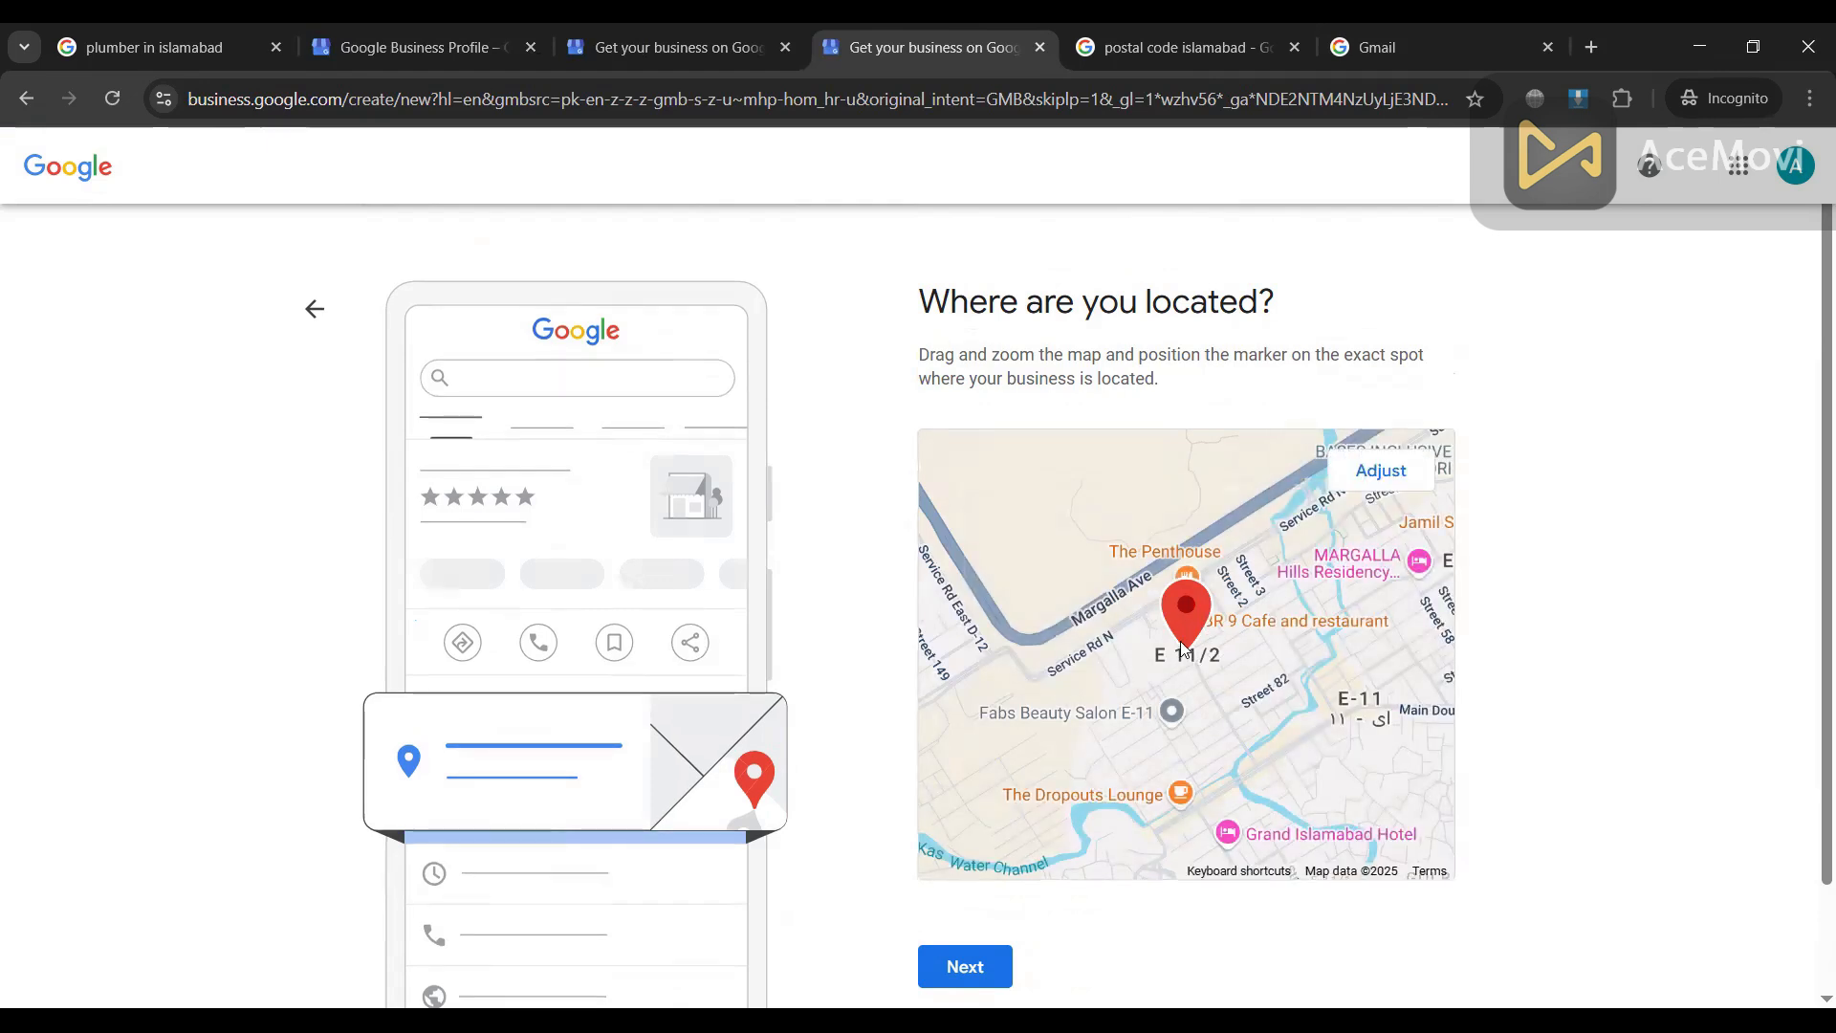
{"action": "scroll", "coordinate": [1159, 651], "scroll_direction": "down", "scroll_amount": 1}
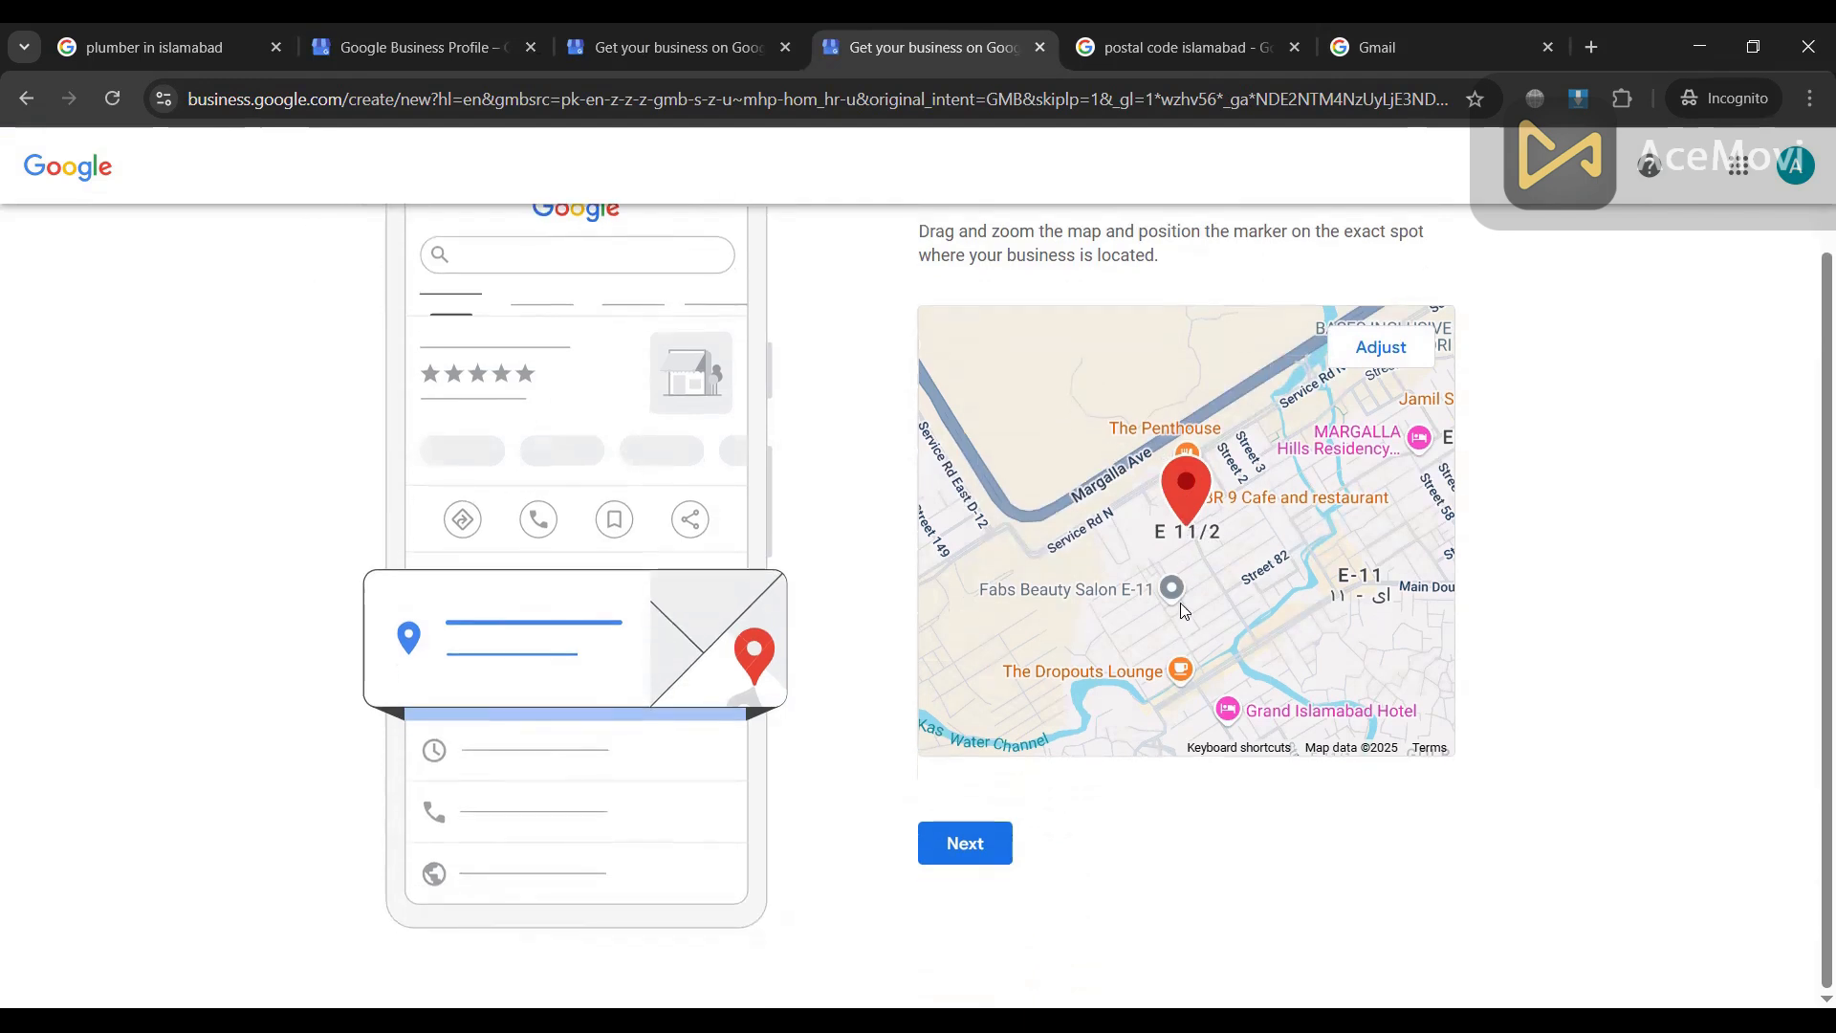
{"action": "left_click", "coordinate": [977, 843]}
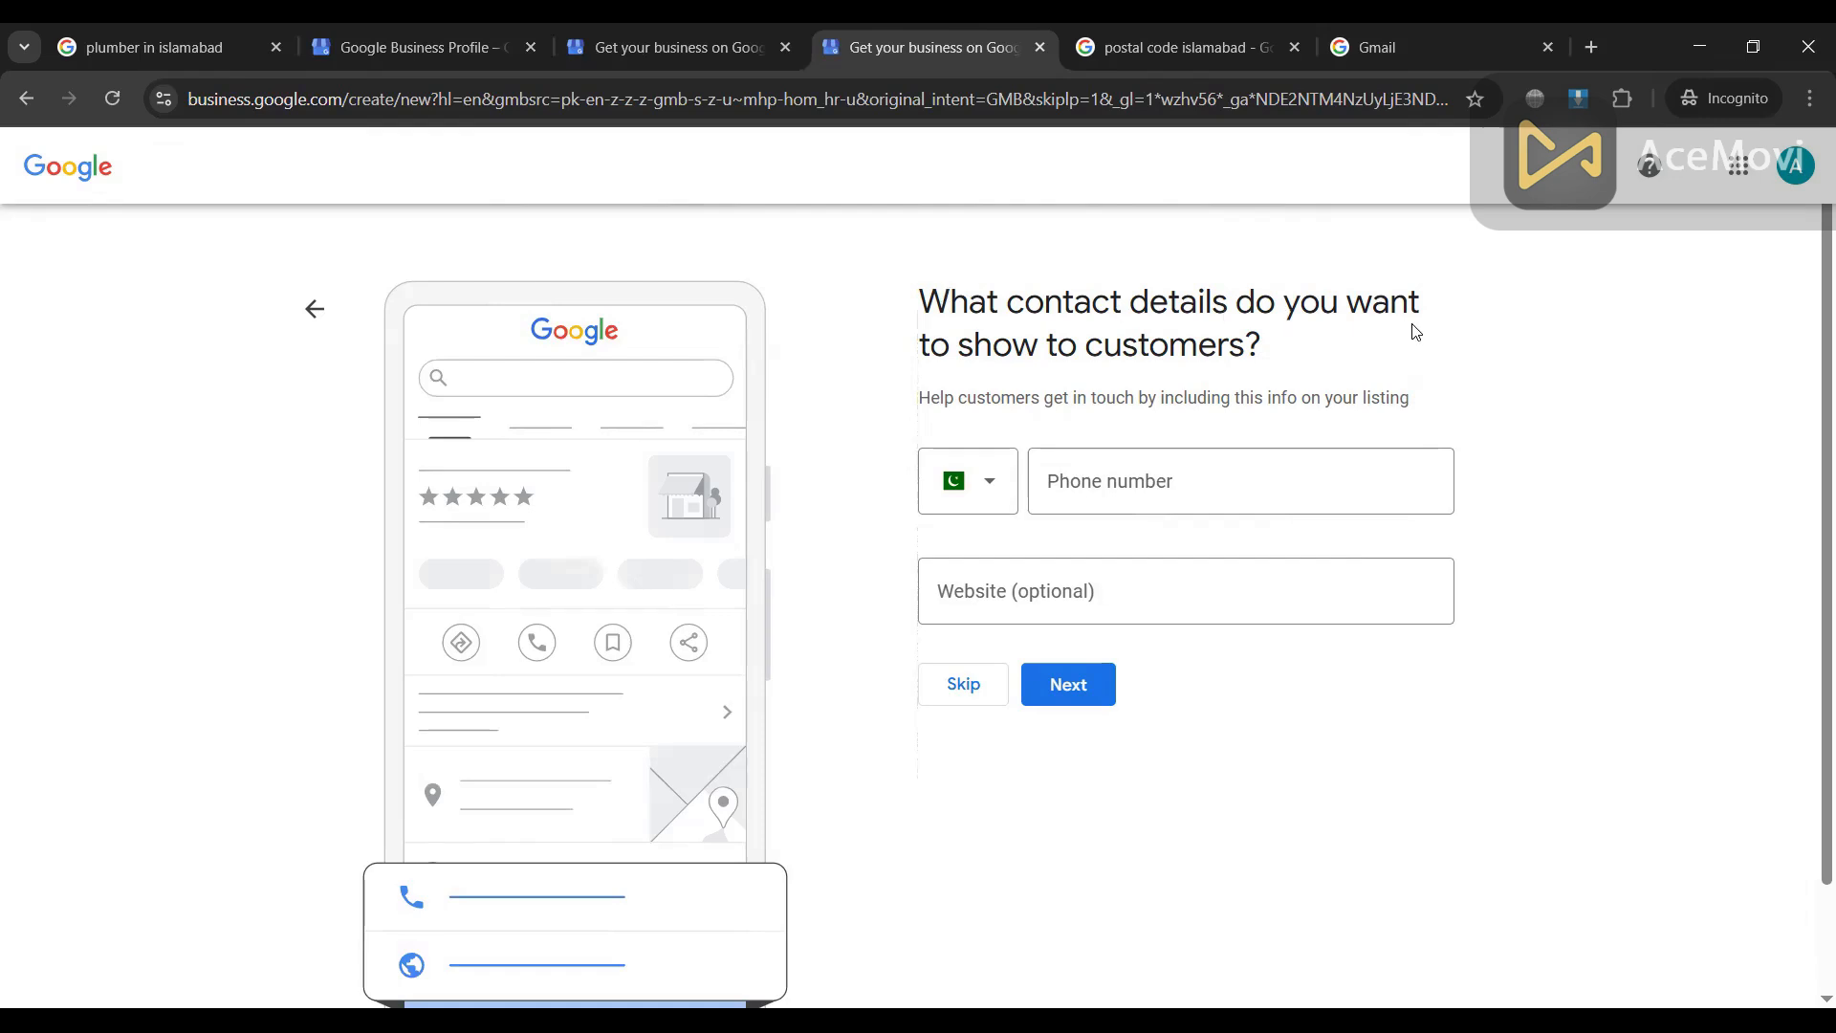
Step: Add the business phone number with Pakistan's country code, save contact details, and tick the news opt-in
{"action": "left_click", "coordinate": [1081, 483]}
{"action": "left_click", "coordinate": [995, 496]}
{"action": "left_click", "coordinate": [1014, 553]}
{"action": "left_click", "coordinate": [1109, 488]}
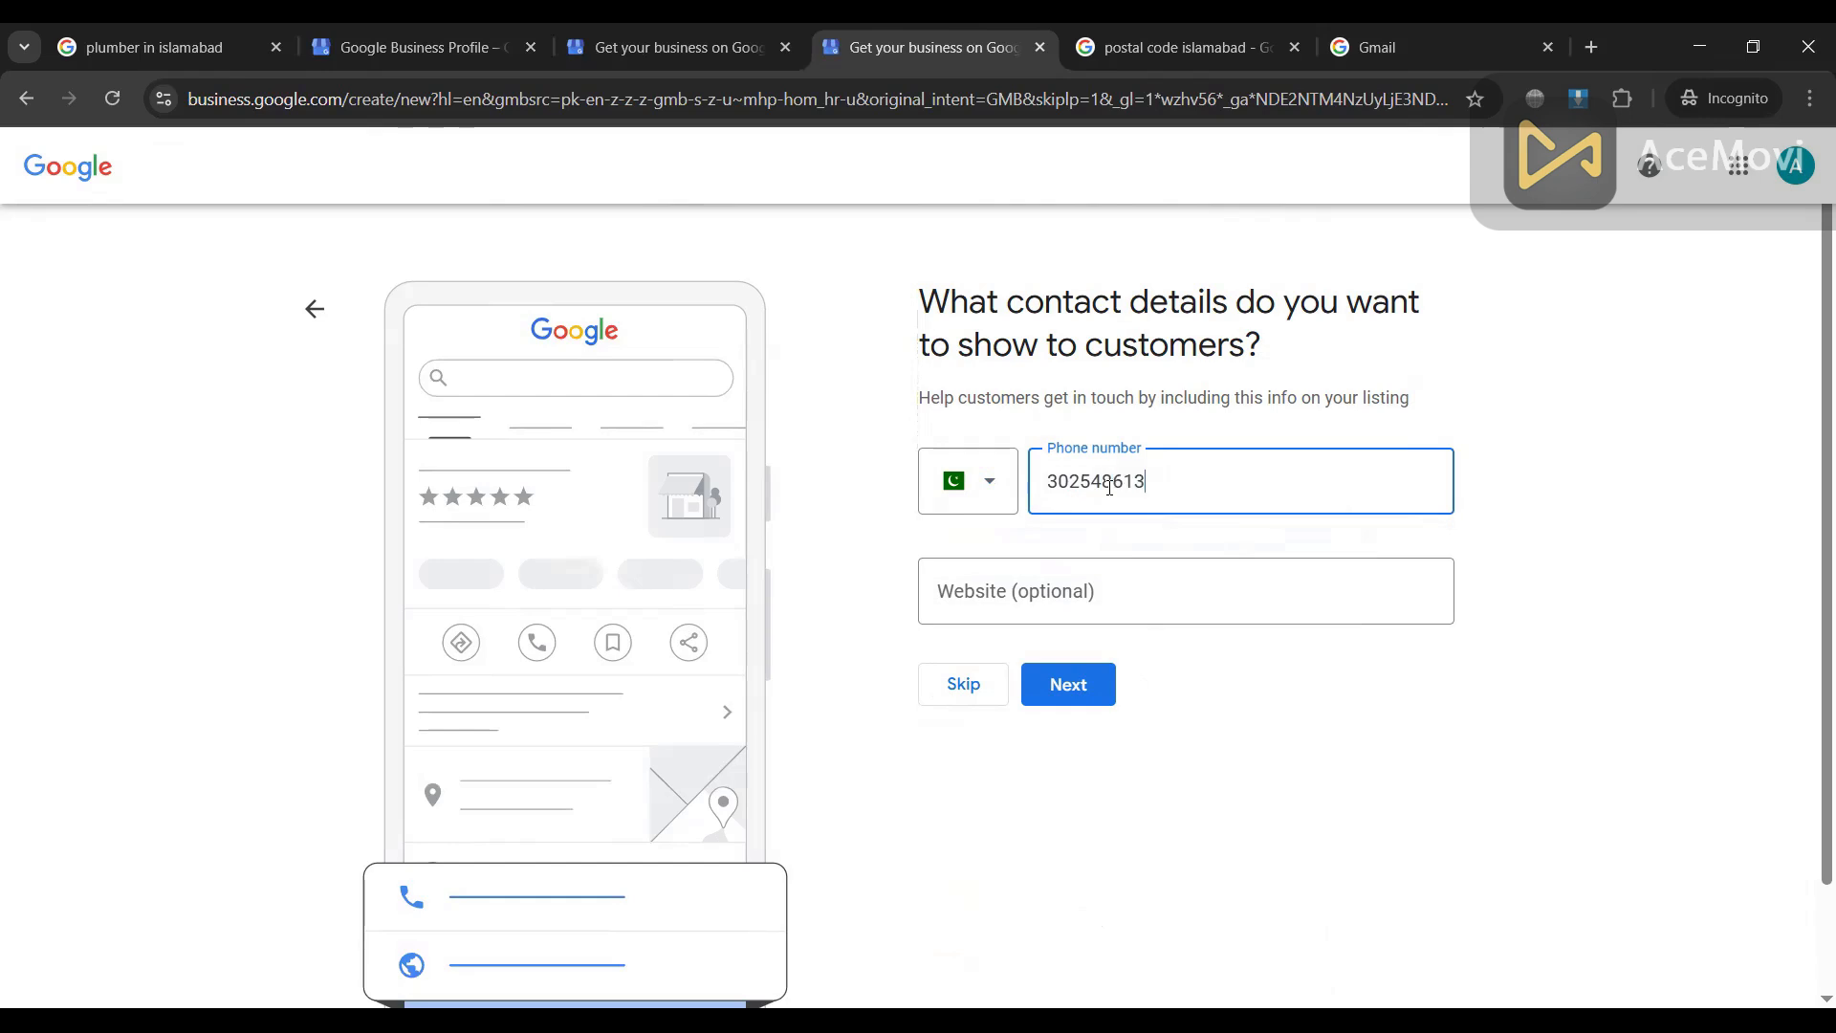
{"action": "left_click", "coordinate": [978, 587]}
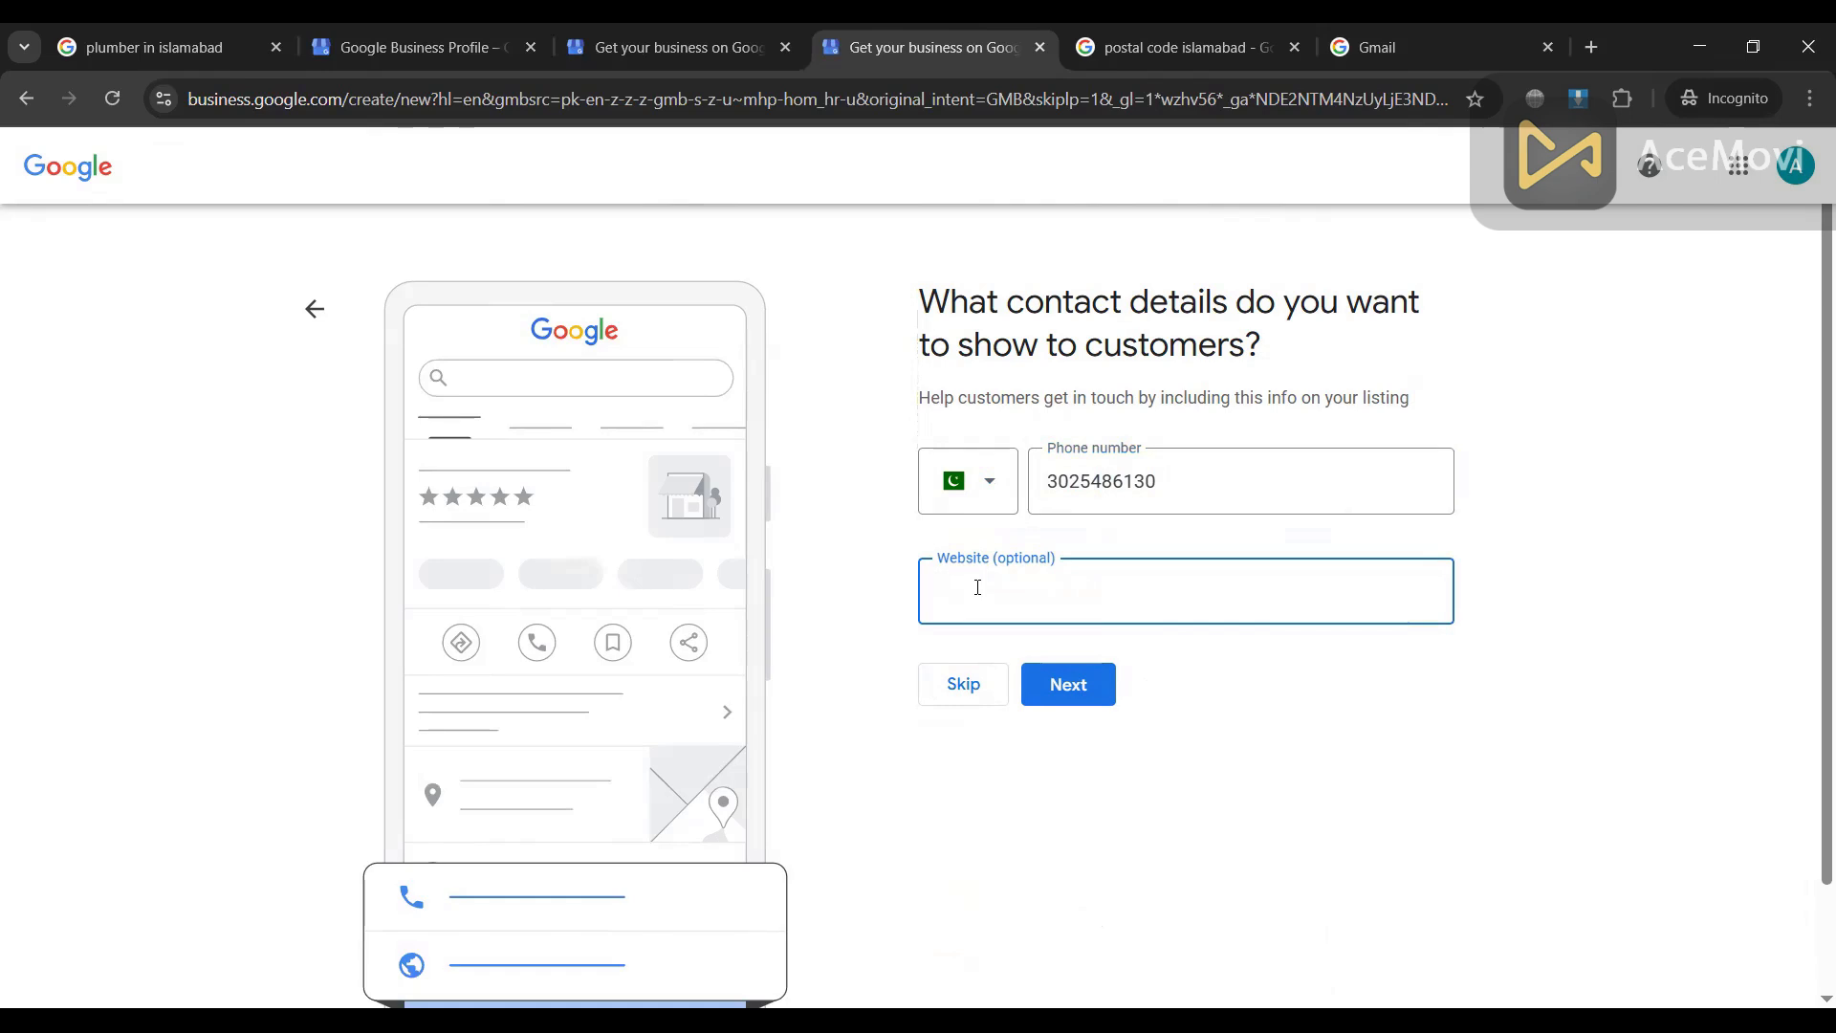
{"action": "left_click", "coordinate": [1085, 687]}
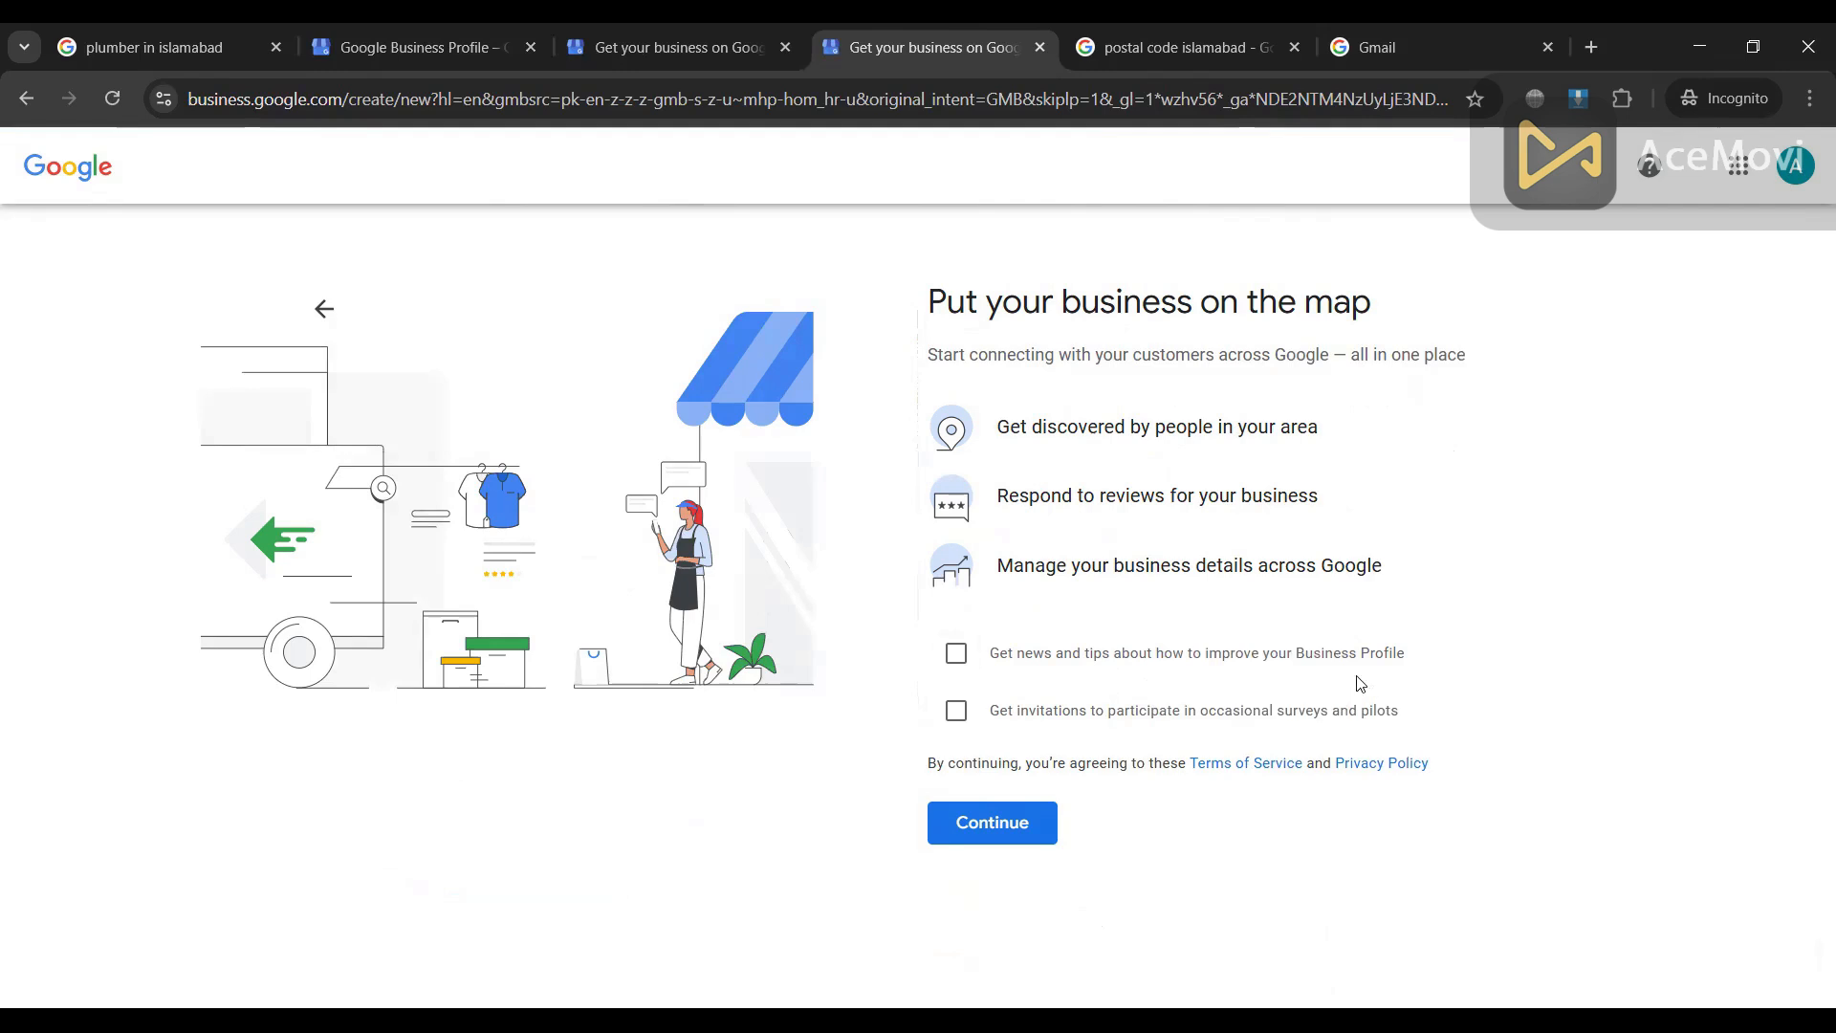
{"action": "left_click", "coordinate": [956, 654]}
Step: Tick the survey opt-in, finish sign-up, and choose Verify Later under More options
{"action": "left_click", "coordinate": [957, 711]}
{"action": "left_click", "coordinate": [998, 824]}
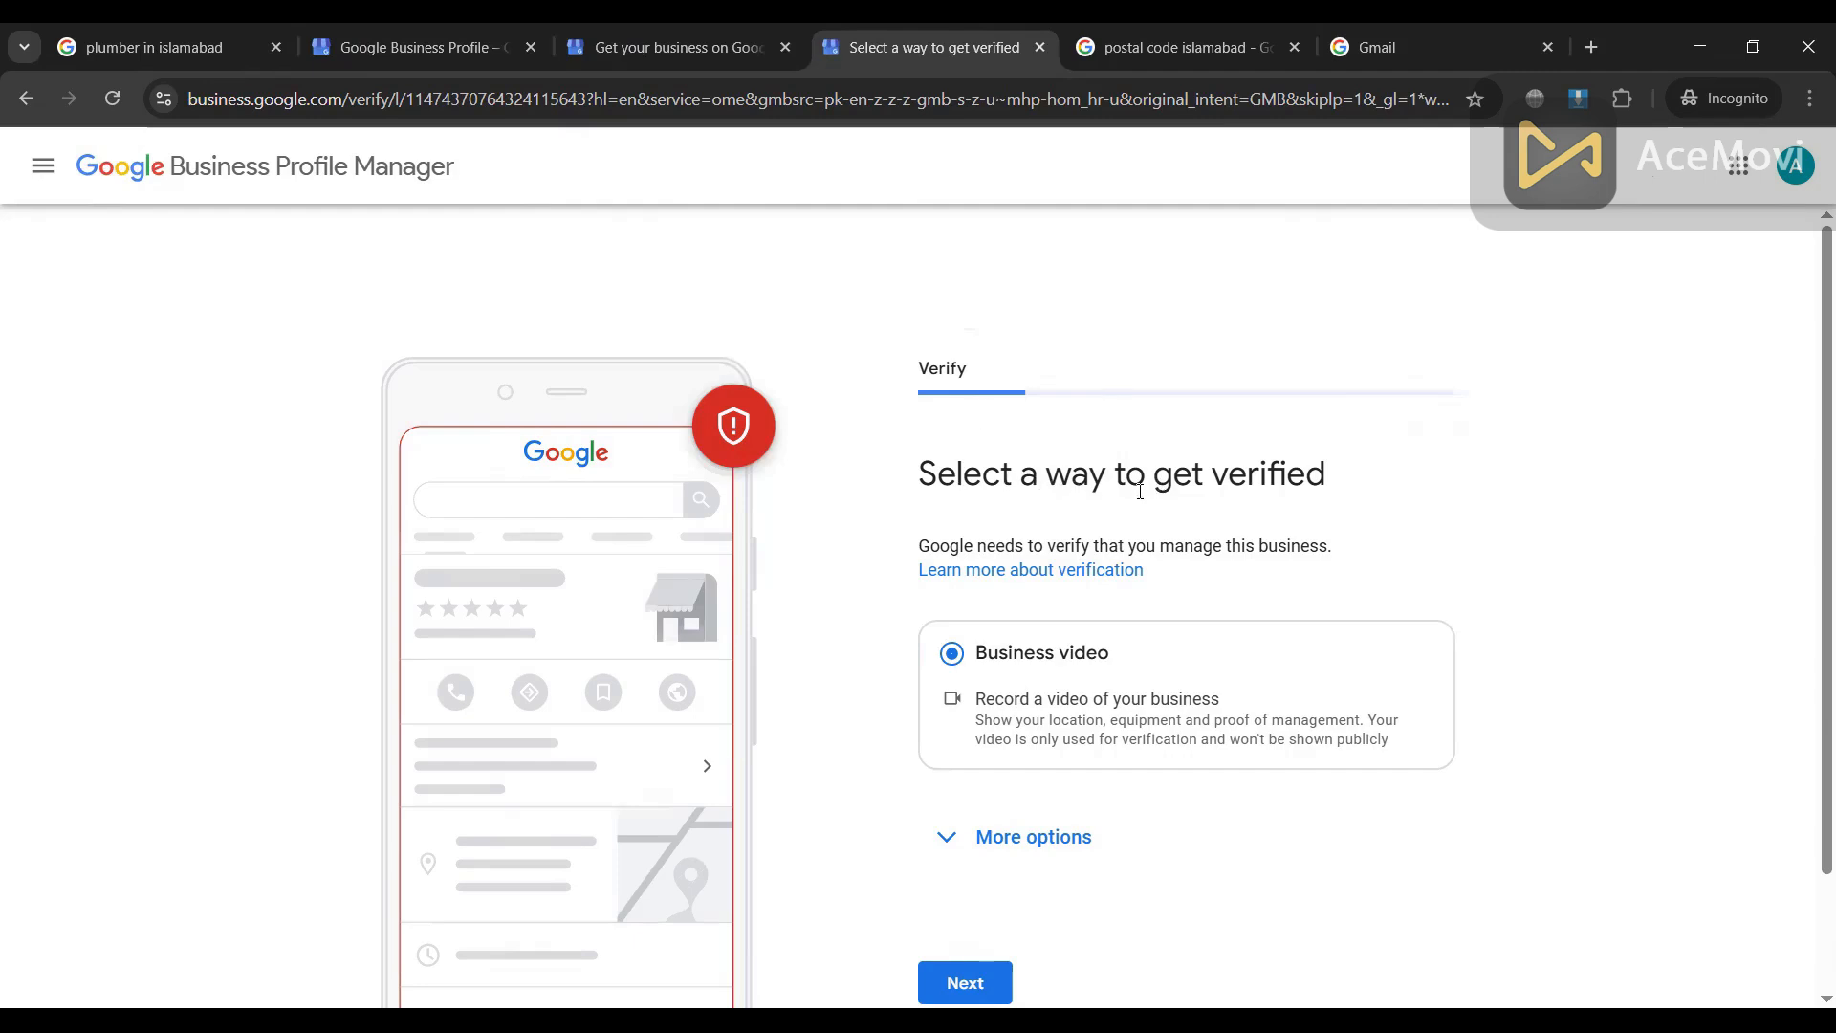
{"action": "scroll", "coordinate": [1245, 484], "scroll_direction": "down", "scroll_amount": 1}
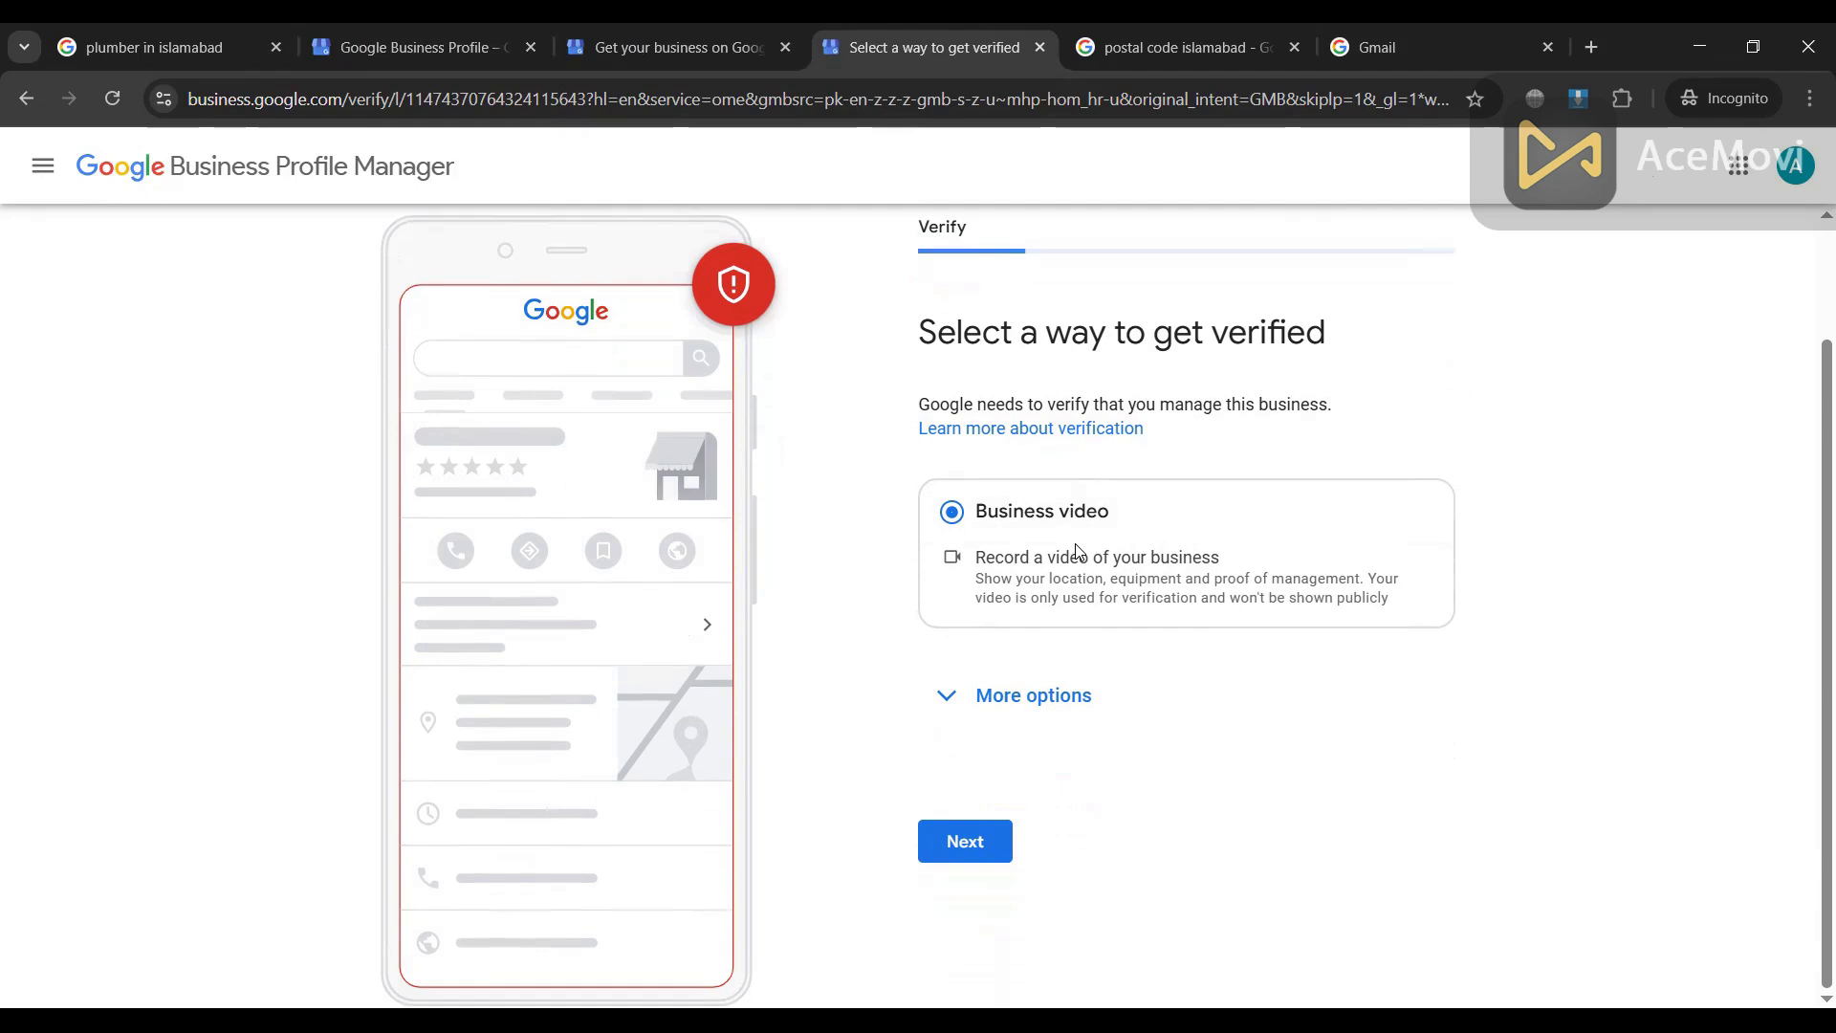
{"action": "left_click", "coordinate": [946, 696]}
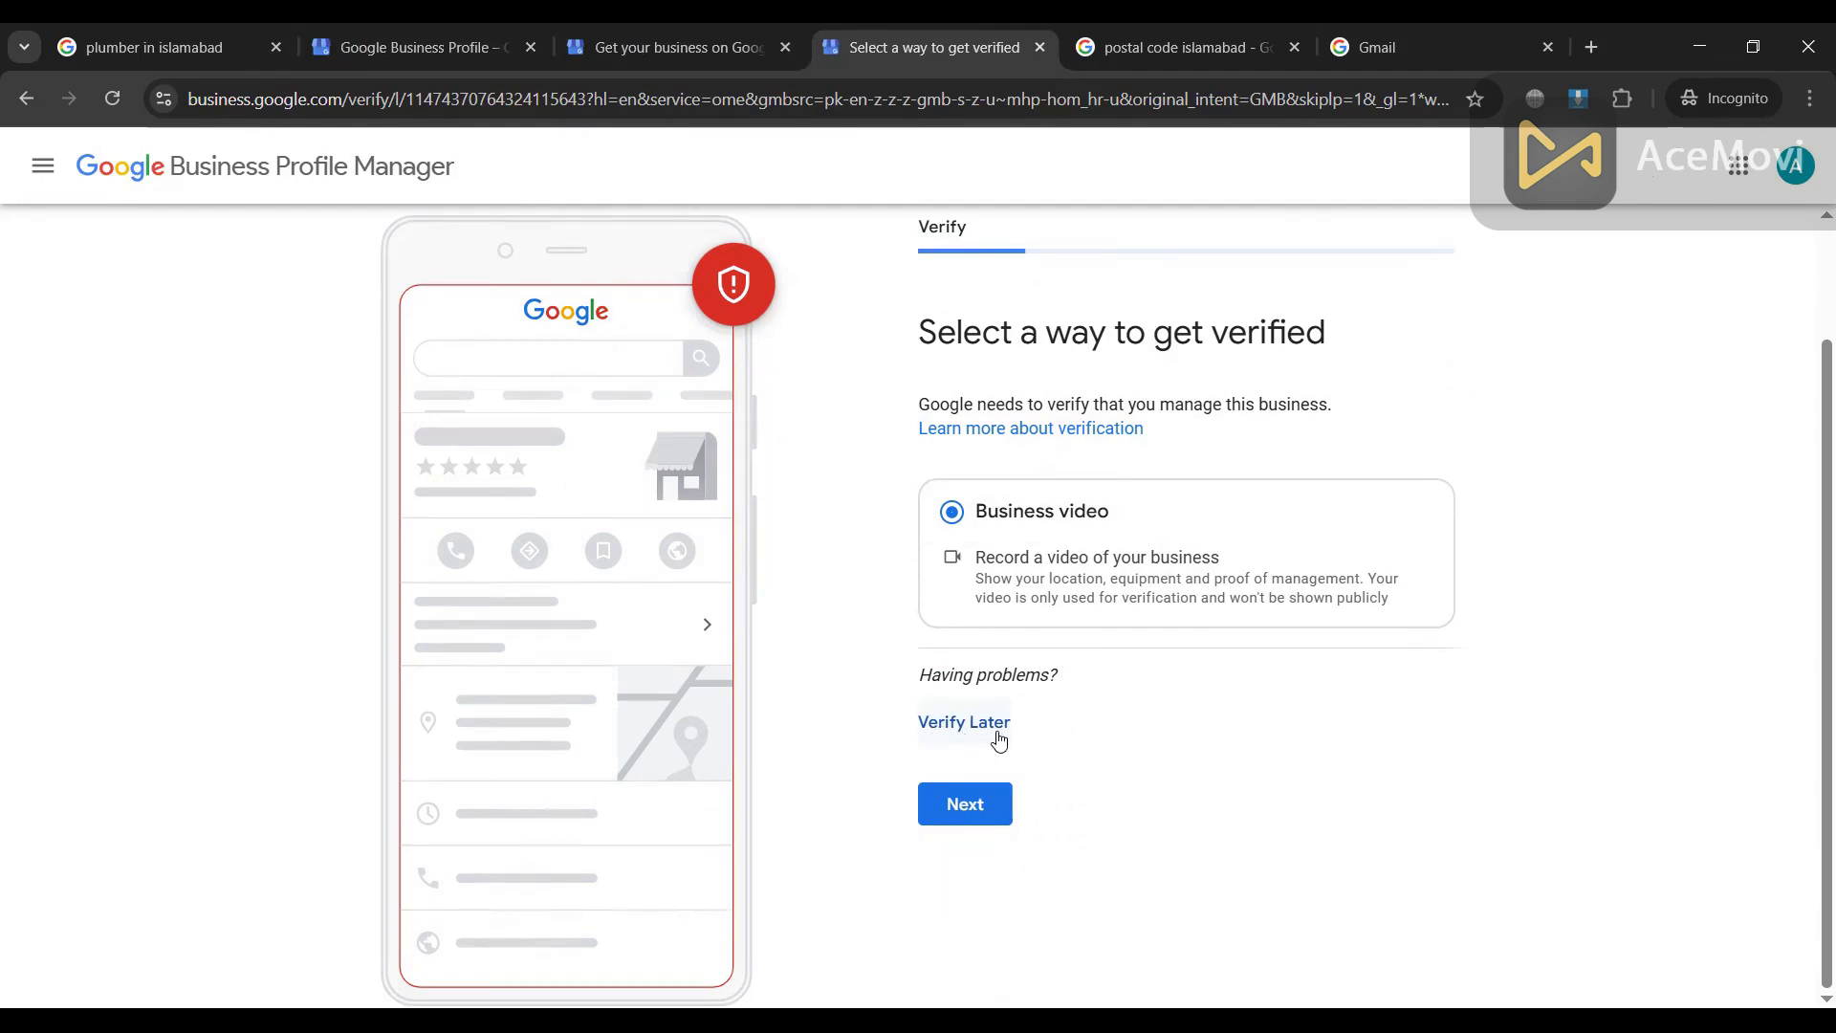
{"action": "left_click", "coordinate": [969, 725]}
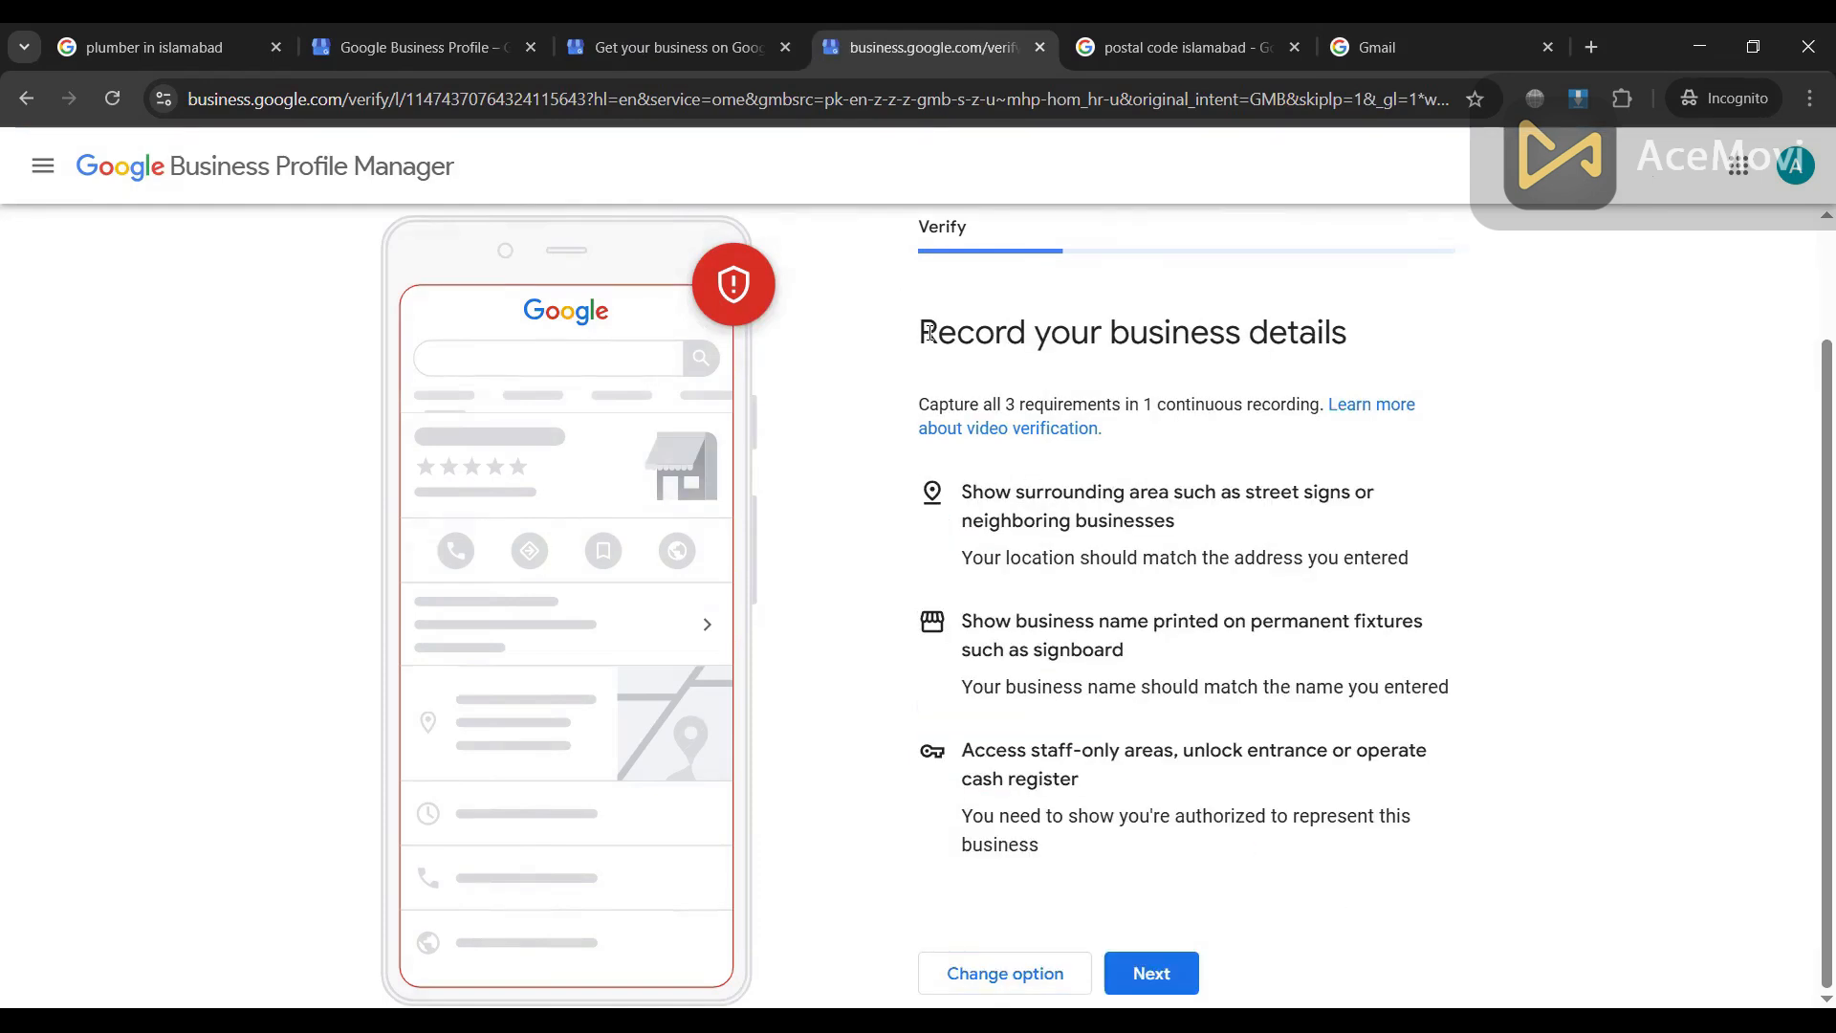
Step: Select words in the business details heading, then go back to the verification methods
{"action": "double_click", "coordinate": [1163, 349]}
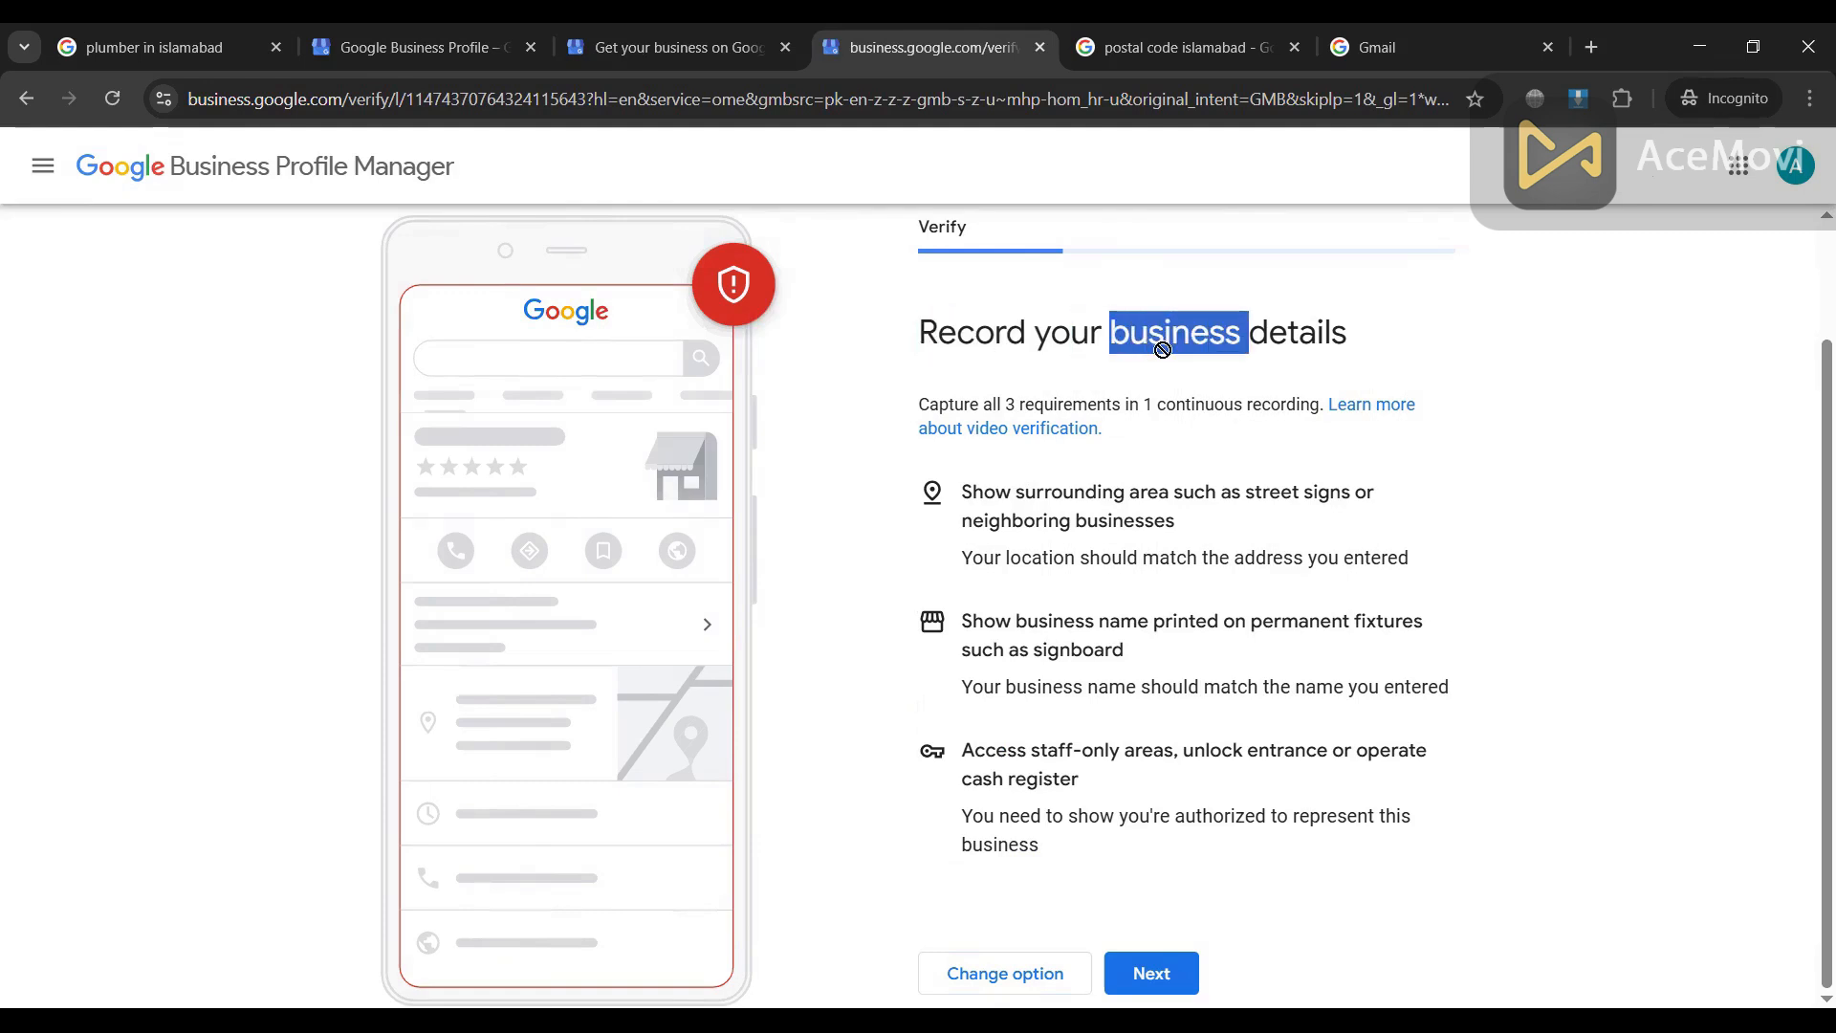
{"action": "double_click", "coordinate": [1249, 351]}
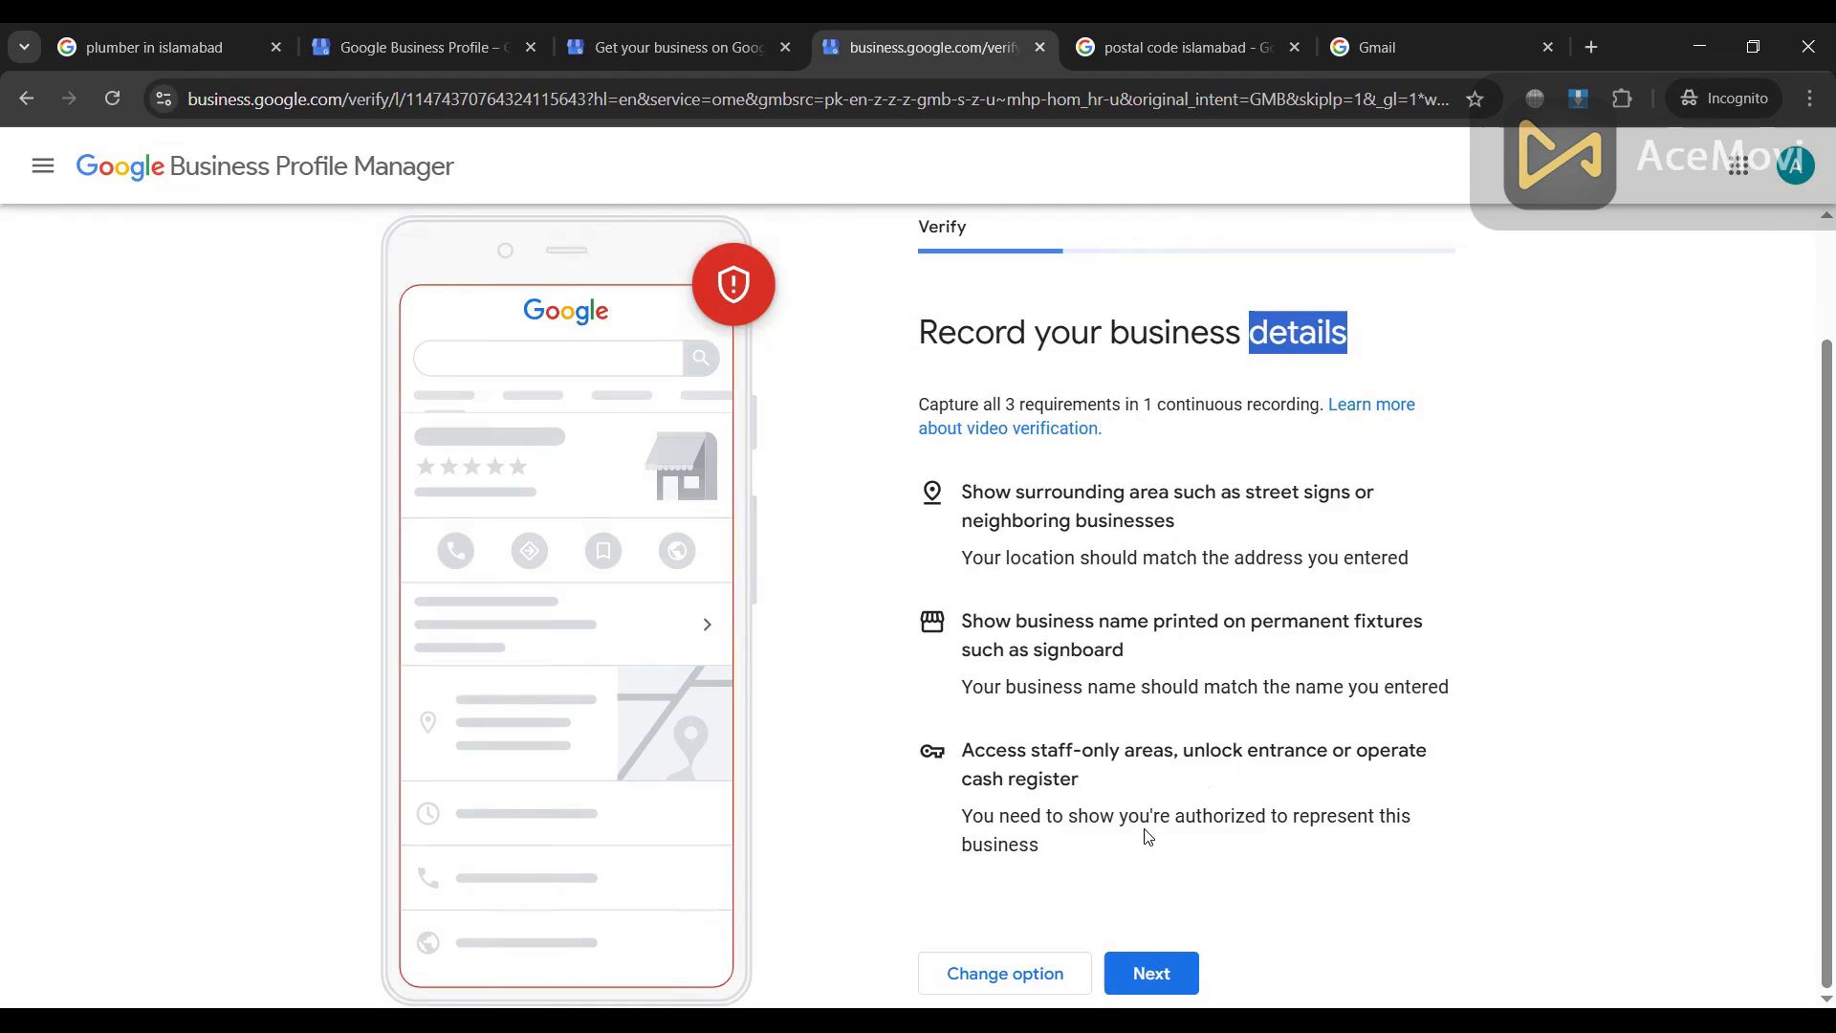
{"action": "left_click", "coordinate": [1043, 461]}
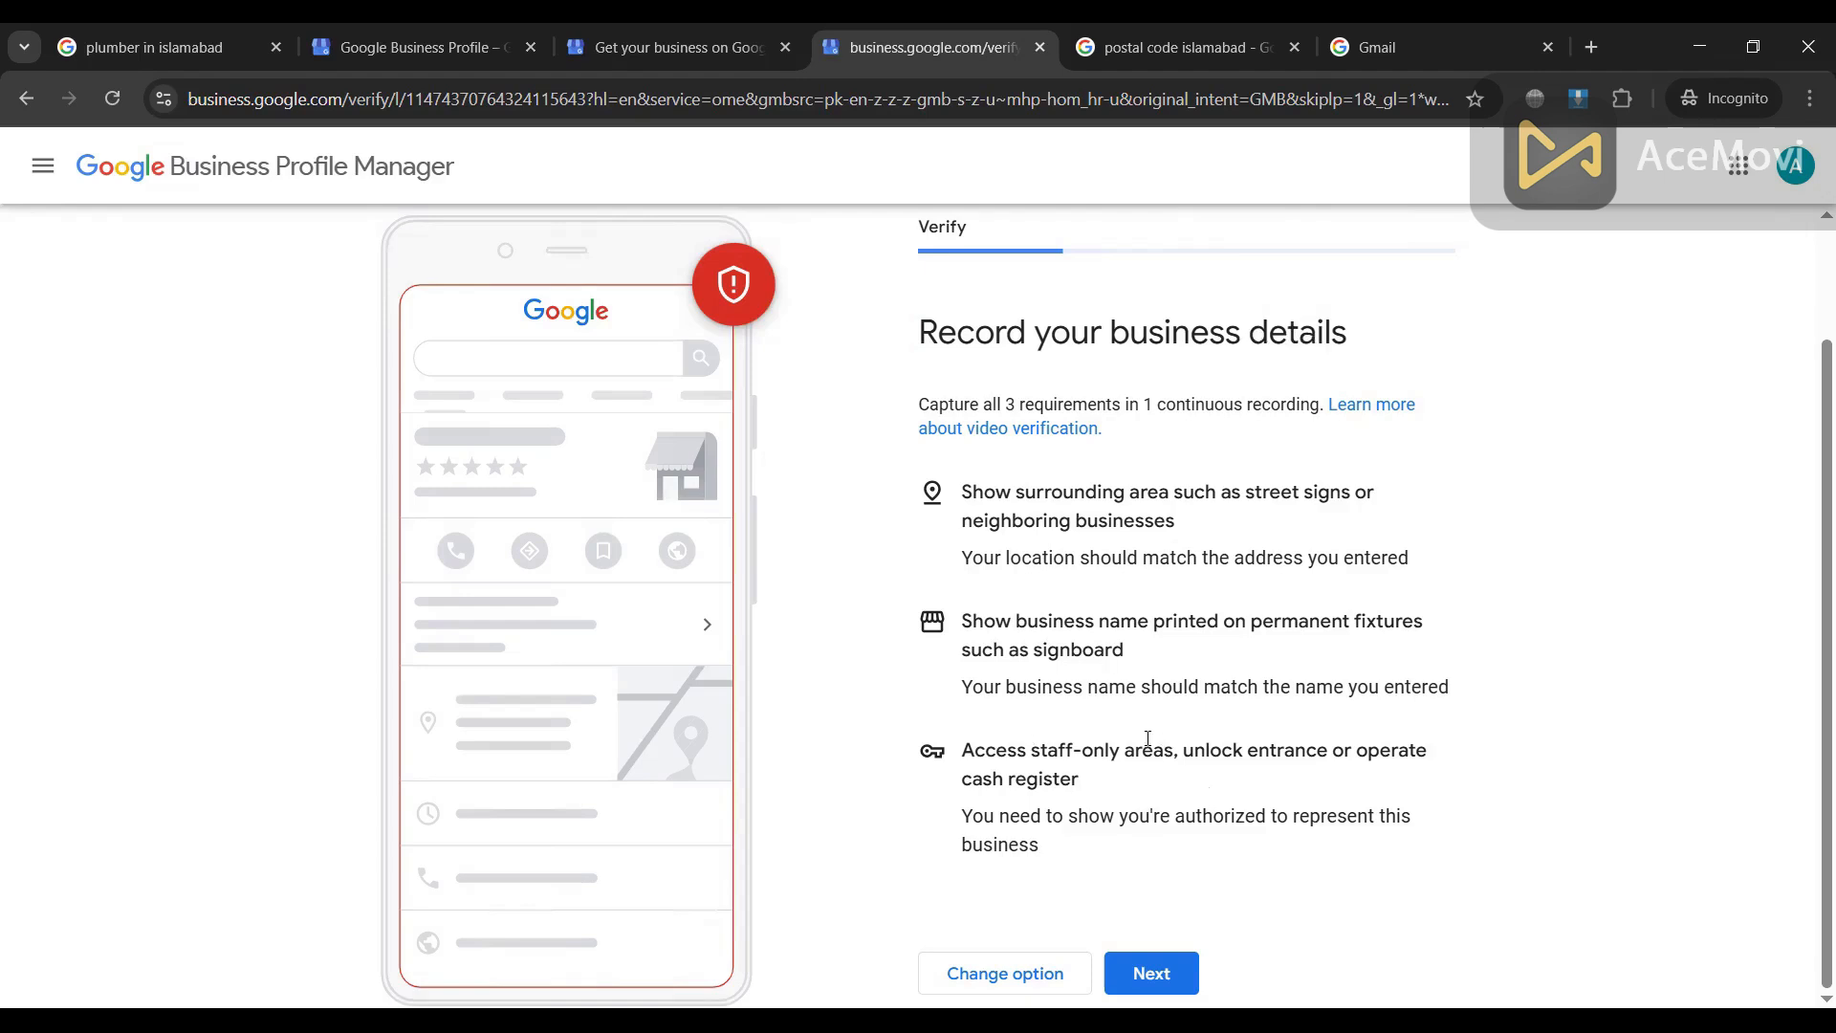
{"action": "key", "text": "alt+Left"}
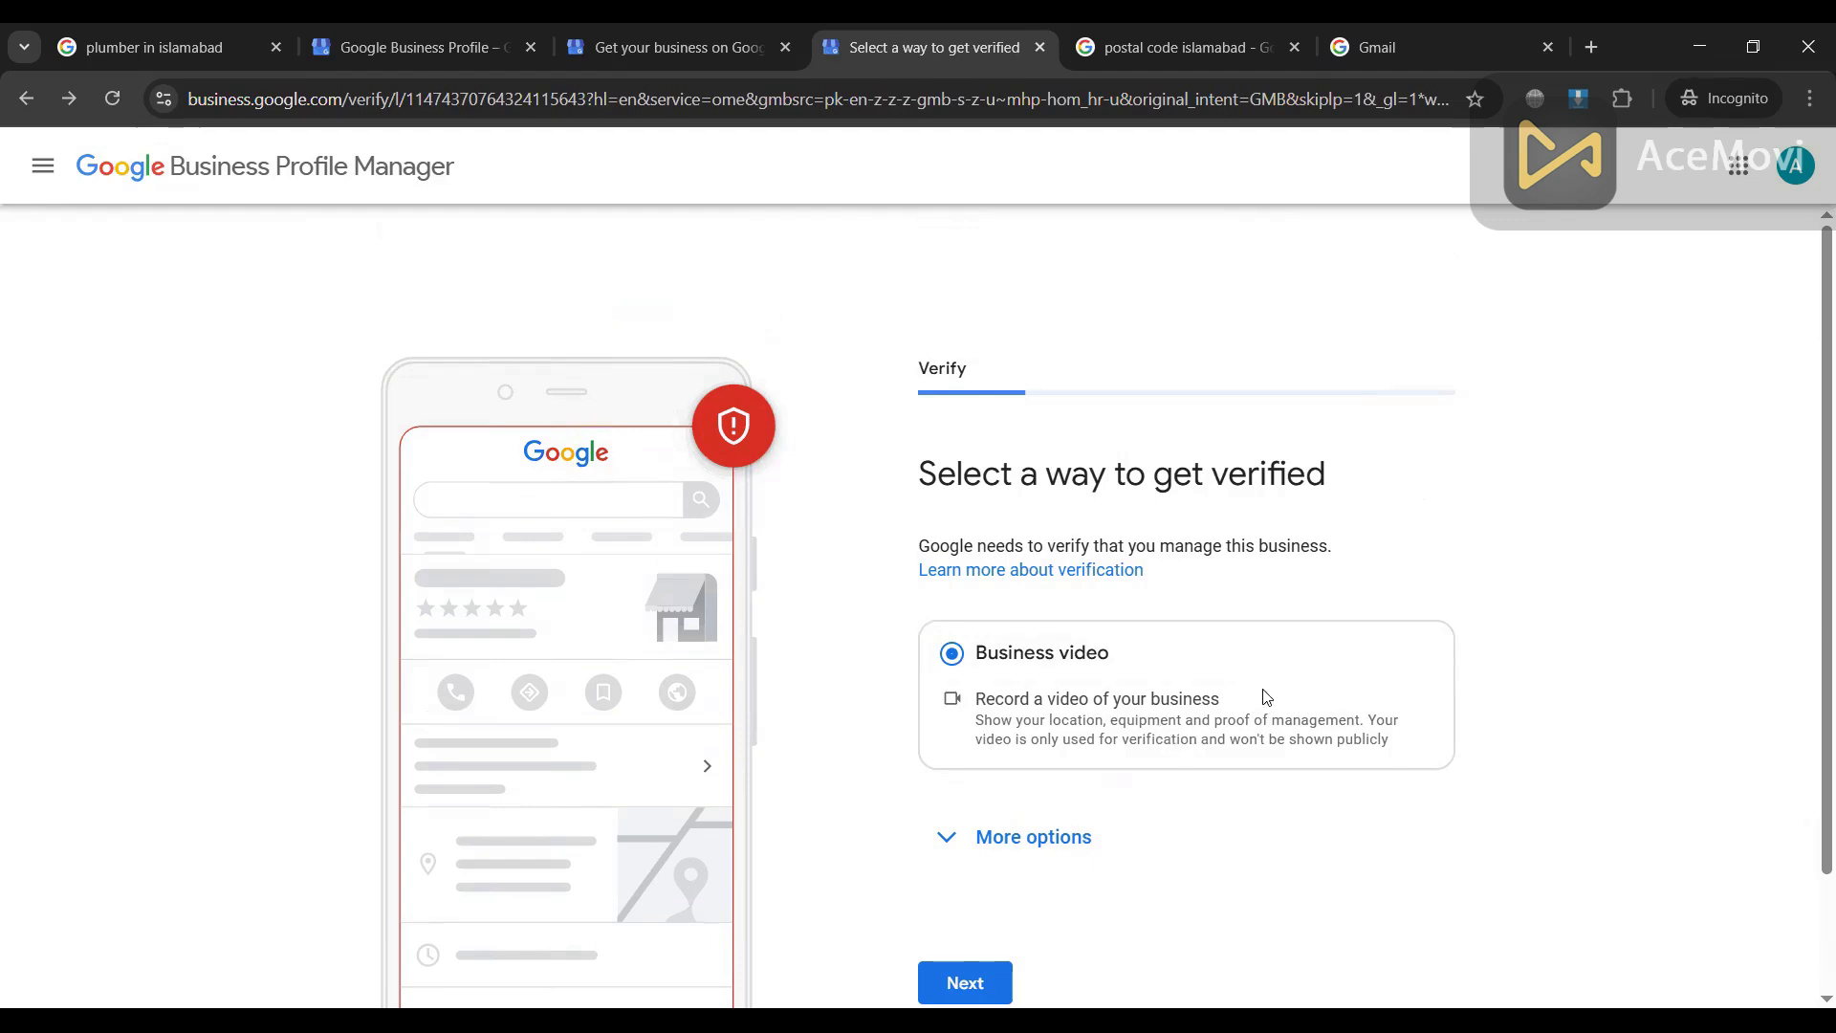
Step: Expand more options and choose Verify Later again to bring up its confirmation
{"action": "scroll", "coordinate": [1267, 695], "scroll_direction": "down", "scroll_amount": 2}
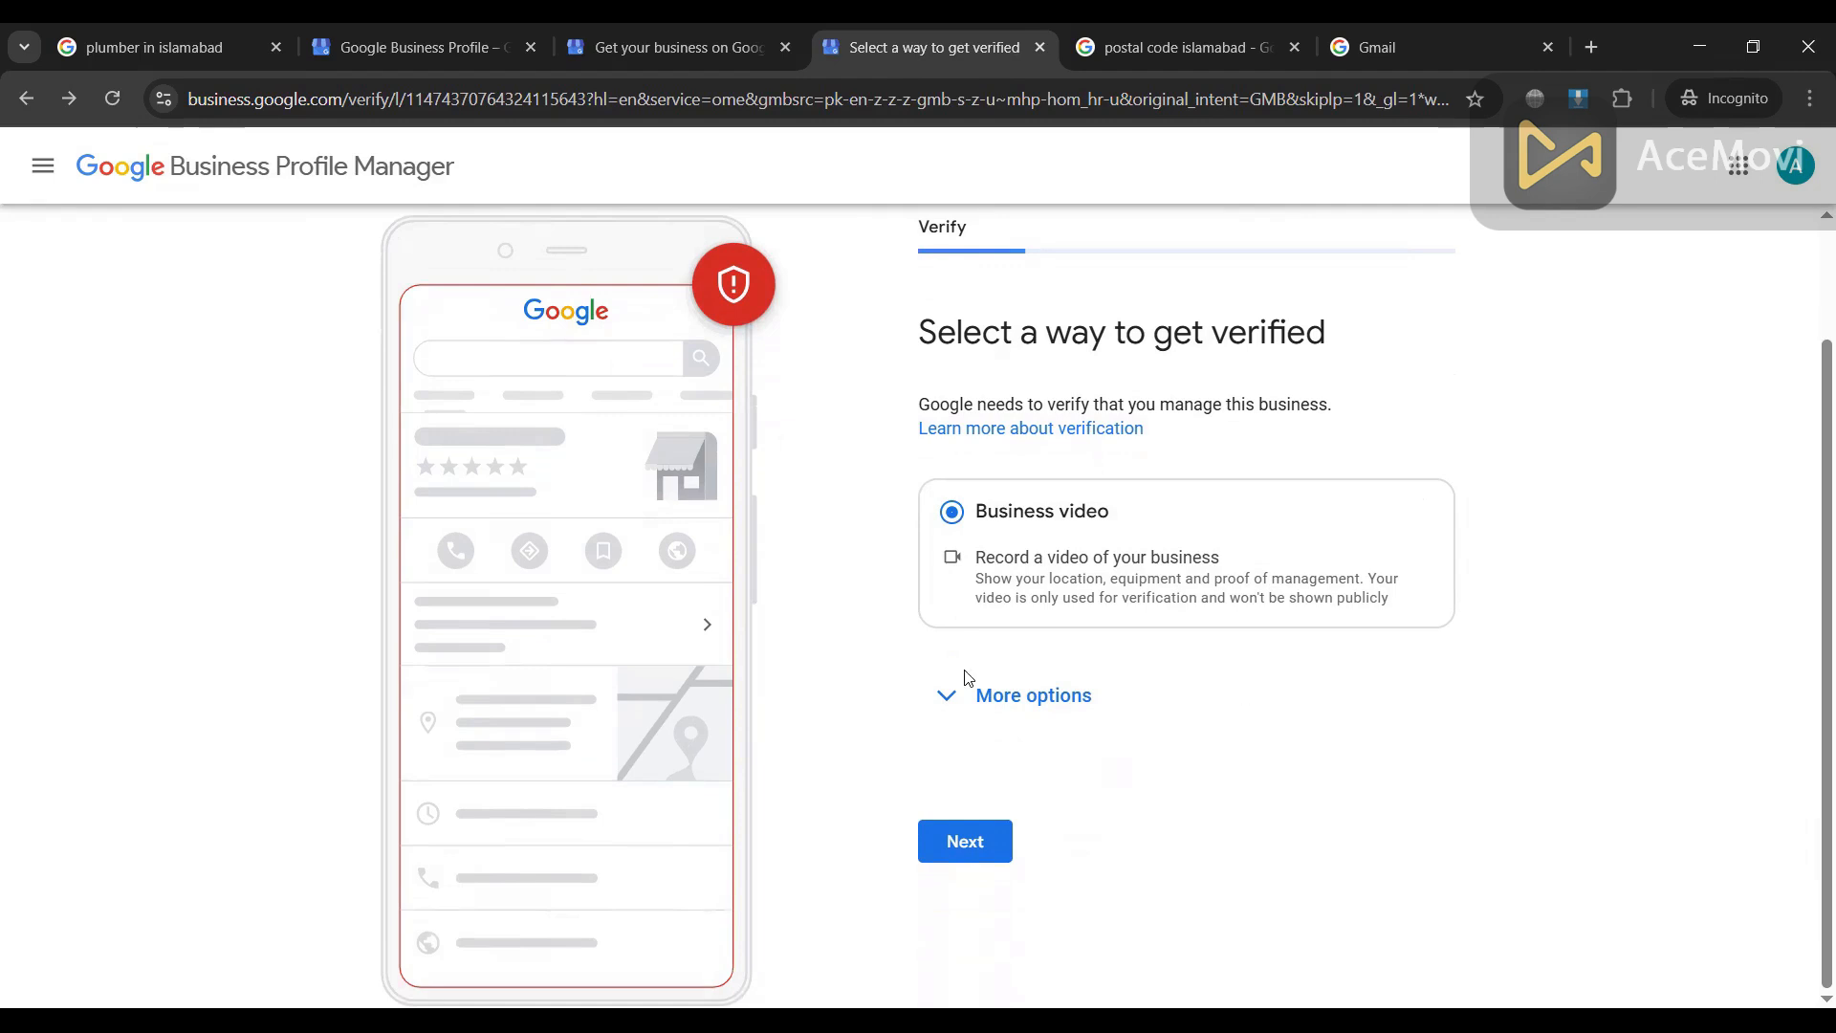
{"action": "left_click", "coordinate": [952, 704]}
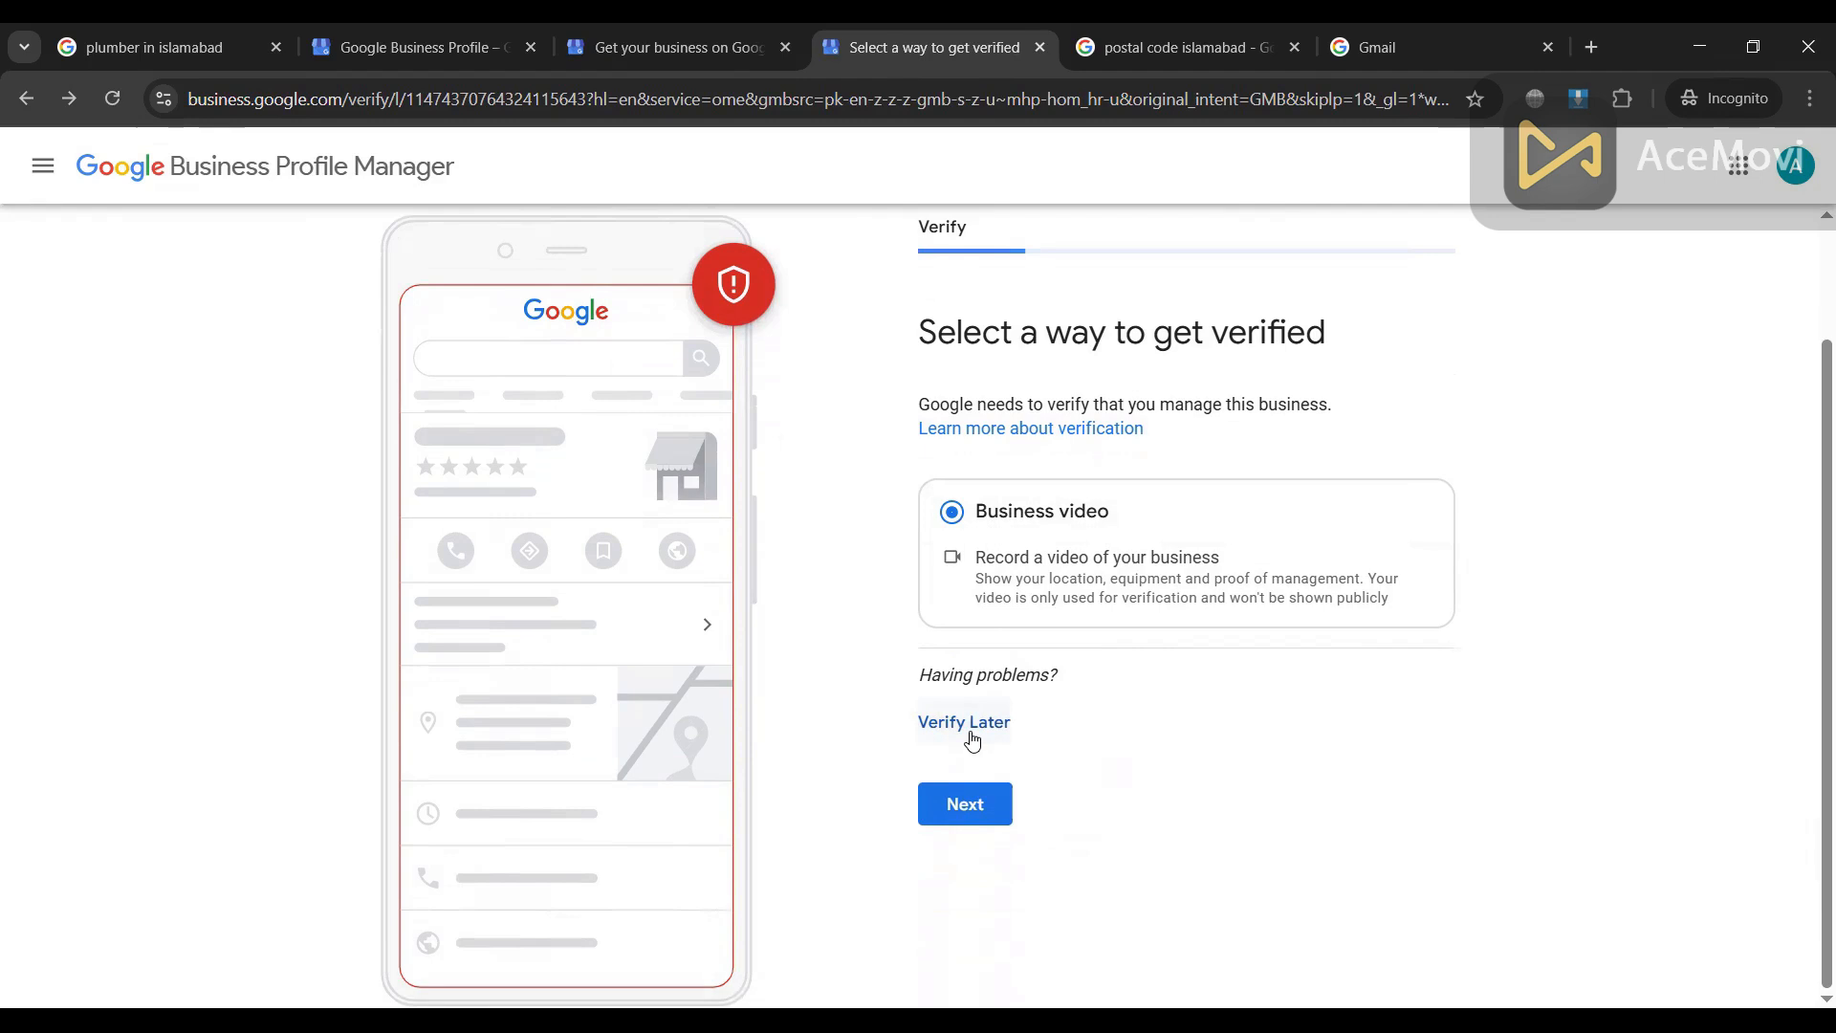
{"action": "left_click", "coordinate": [966, 804]}
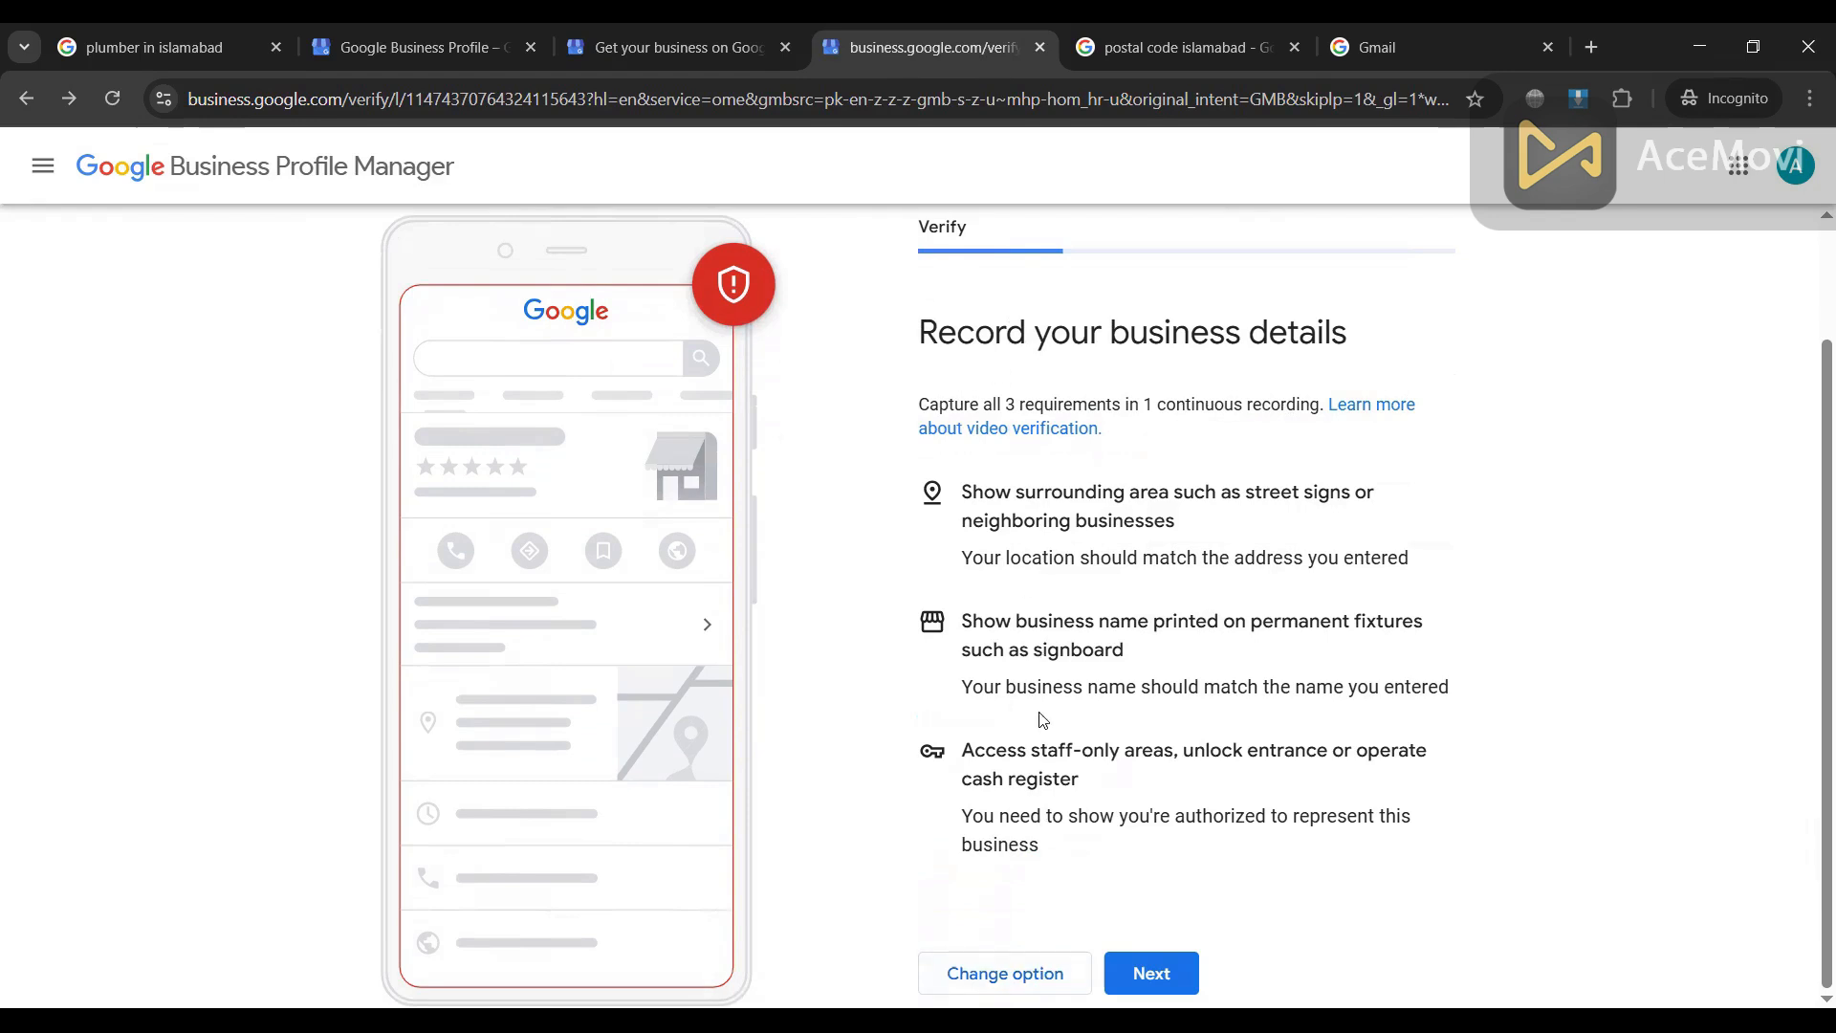
{"action": "left_click", "coordinate": [1037, 975]}
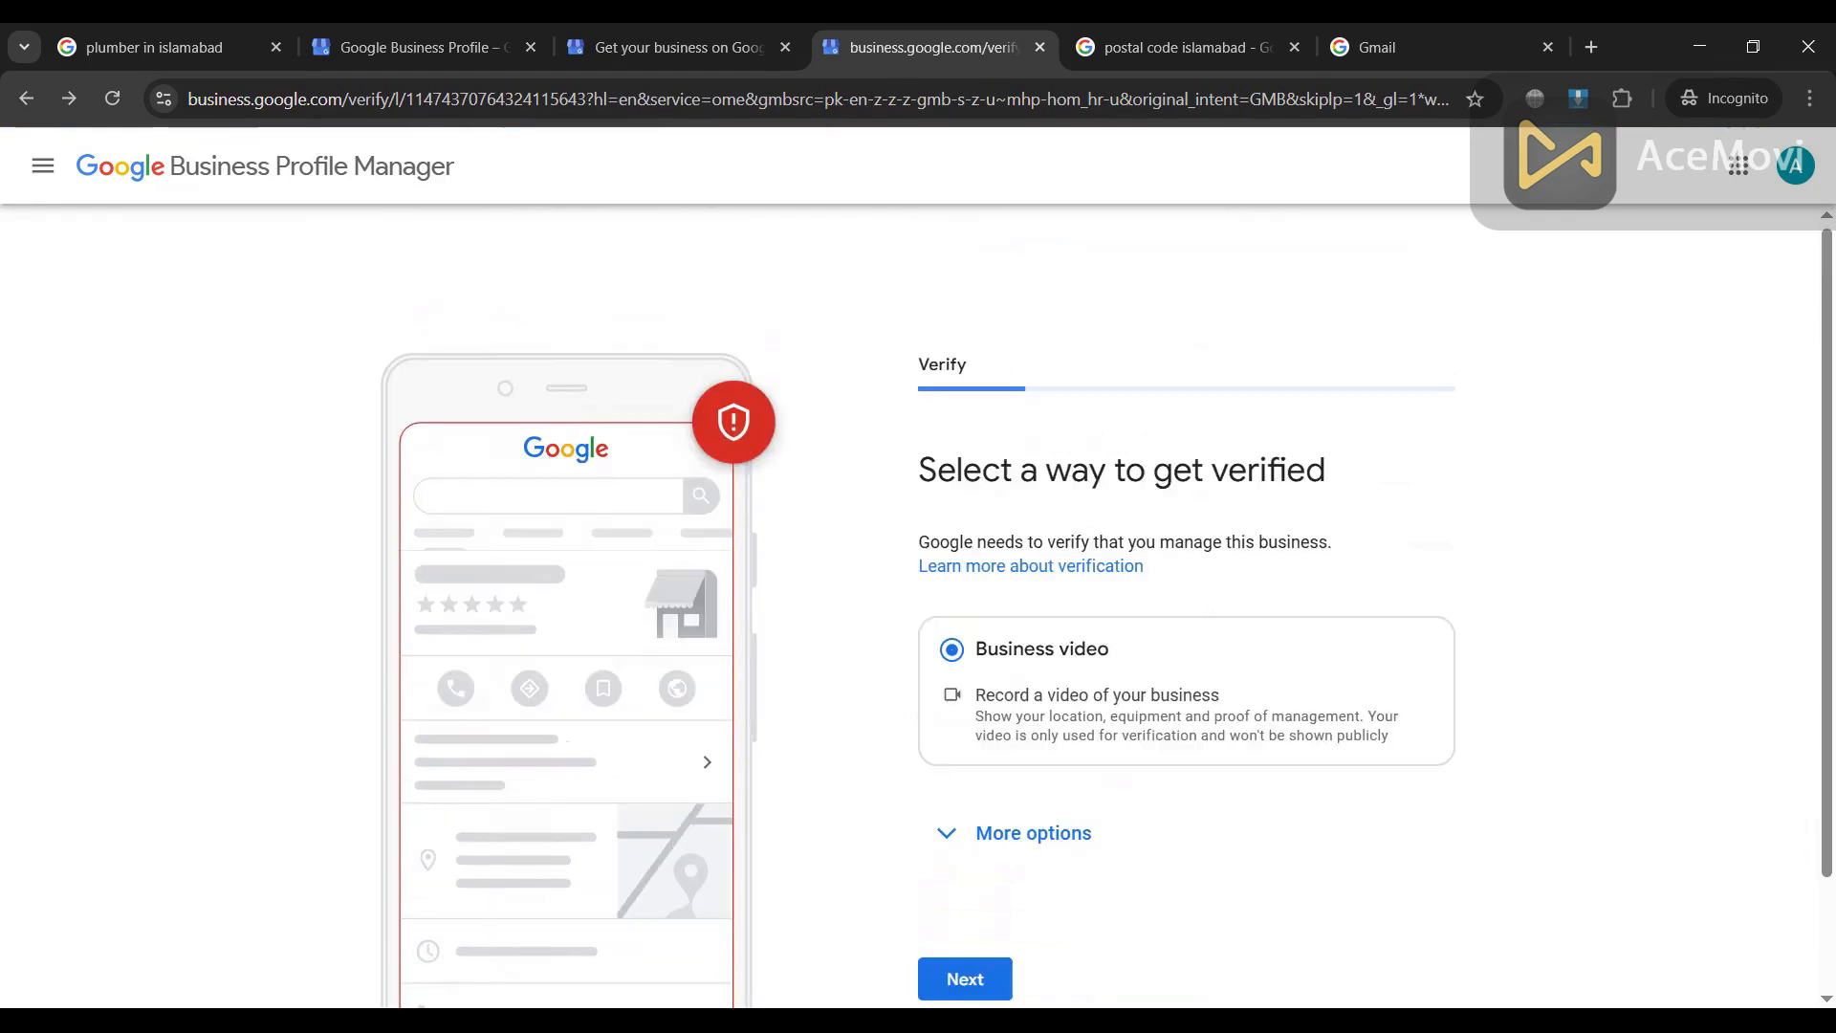
{"action": "left_click", "coordinate": [1019, 839]}
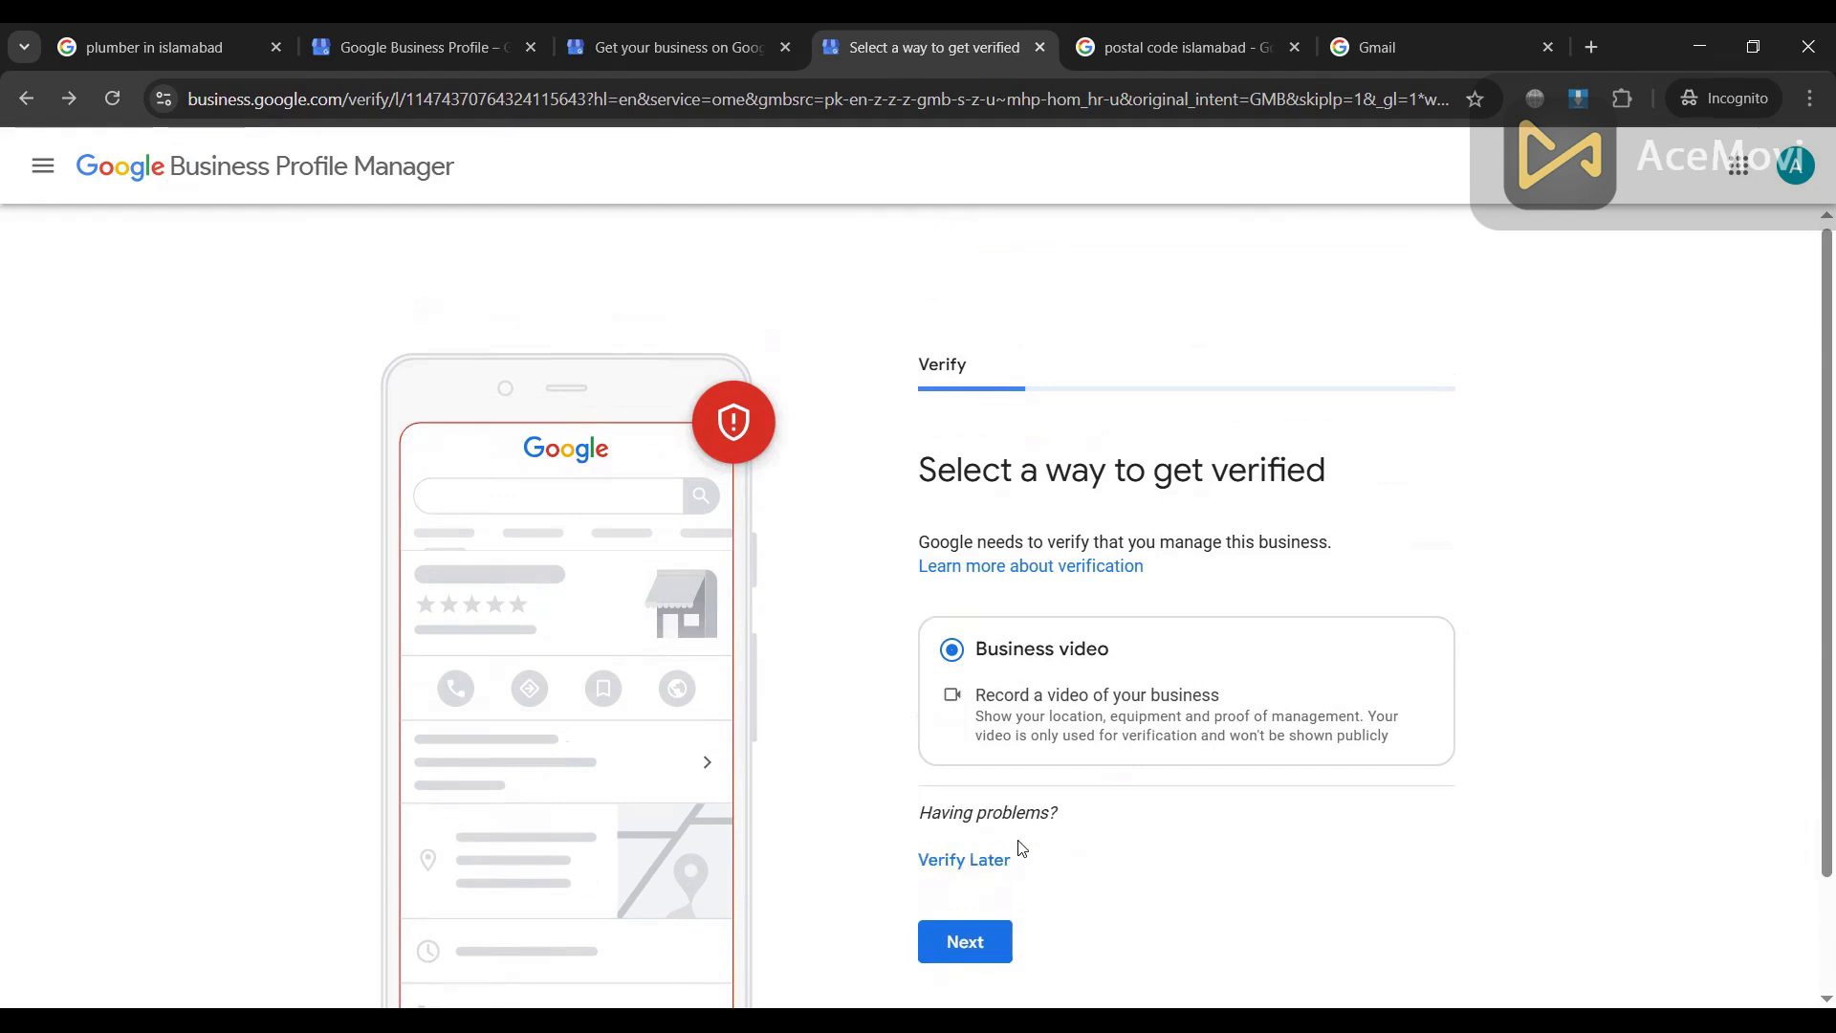
{"action": "left_click", "coordinate": [985, 862]}
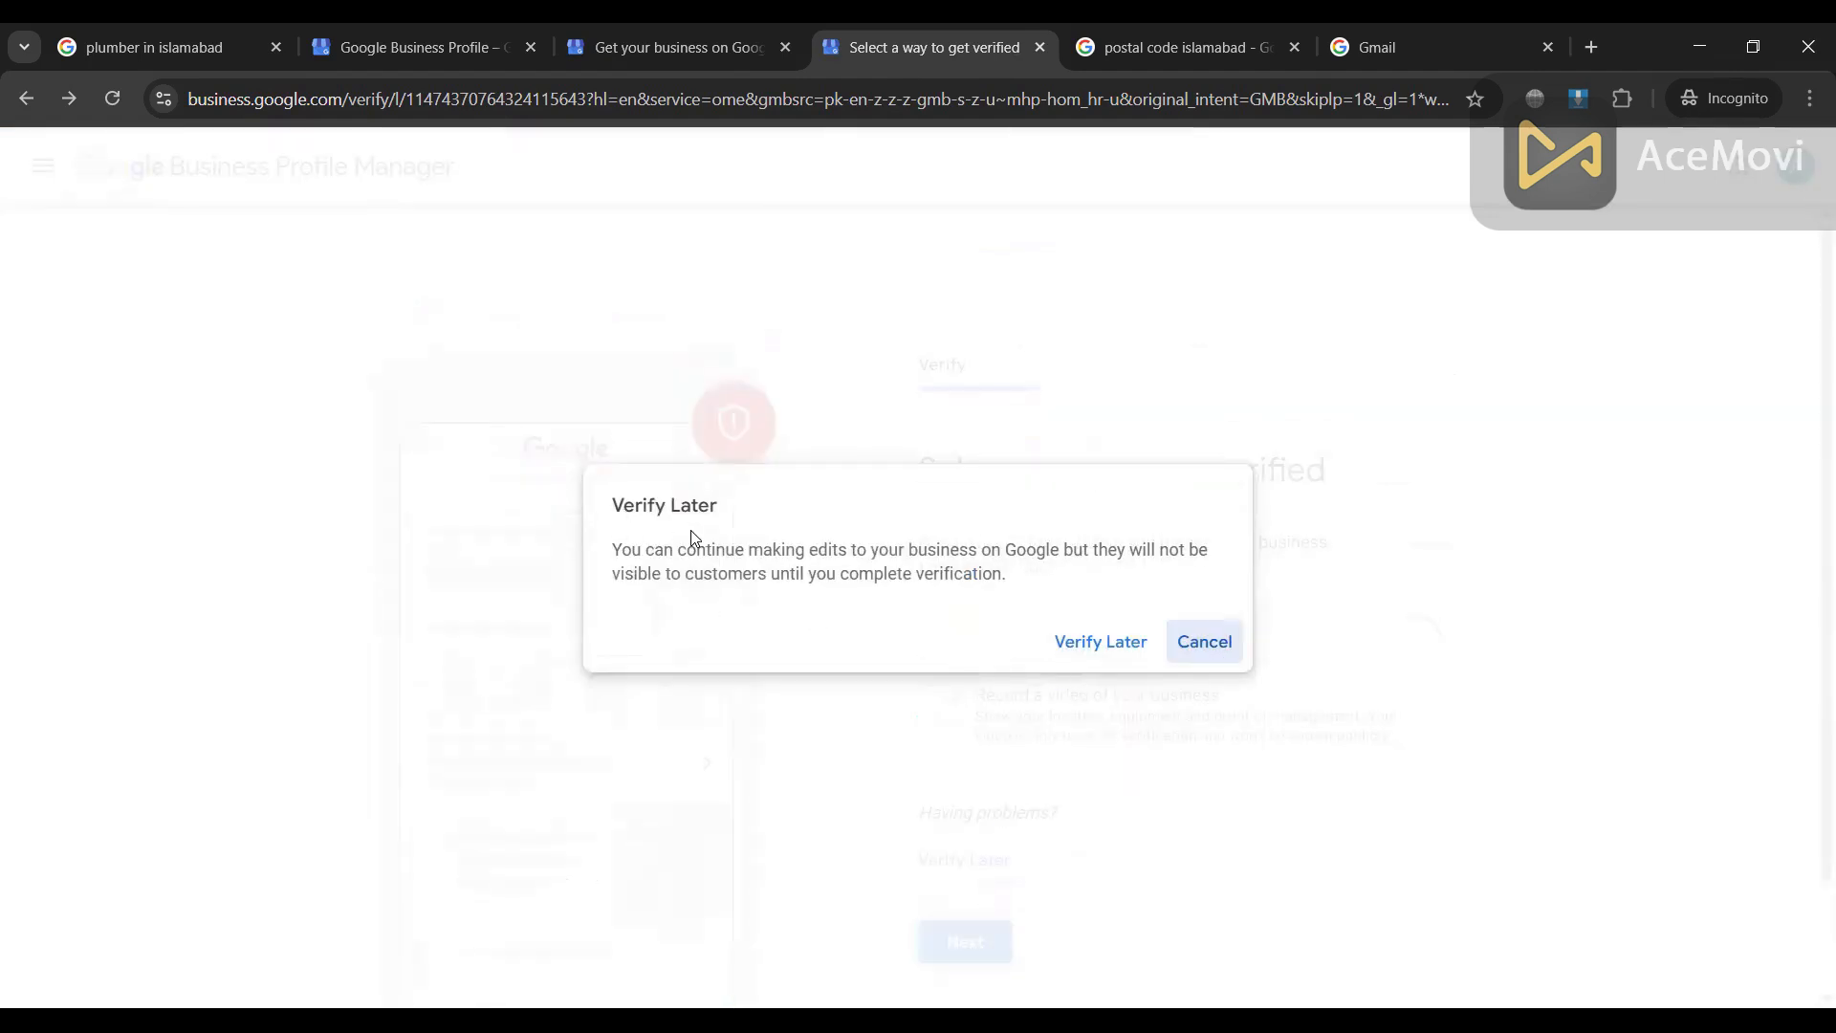
Step: Confirm Verify Later and reach the hours page, leaving Sunday closed for now
{"action": "left_click", "coordinate": [1082, 649]}
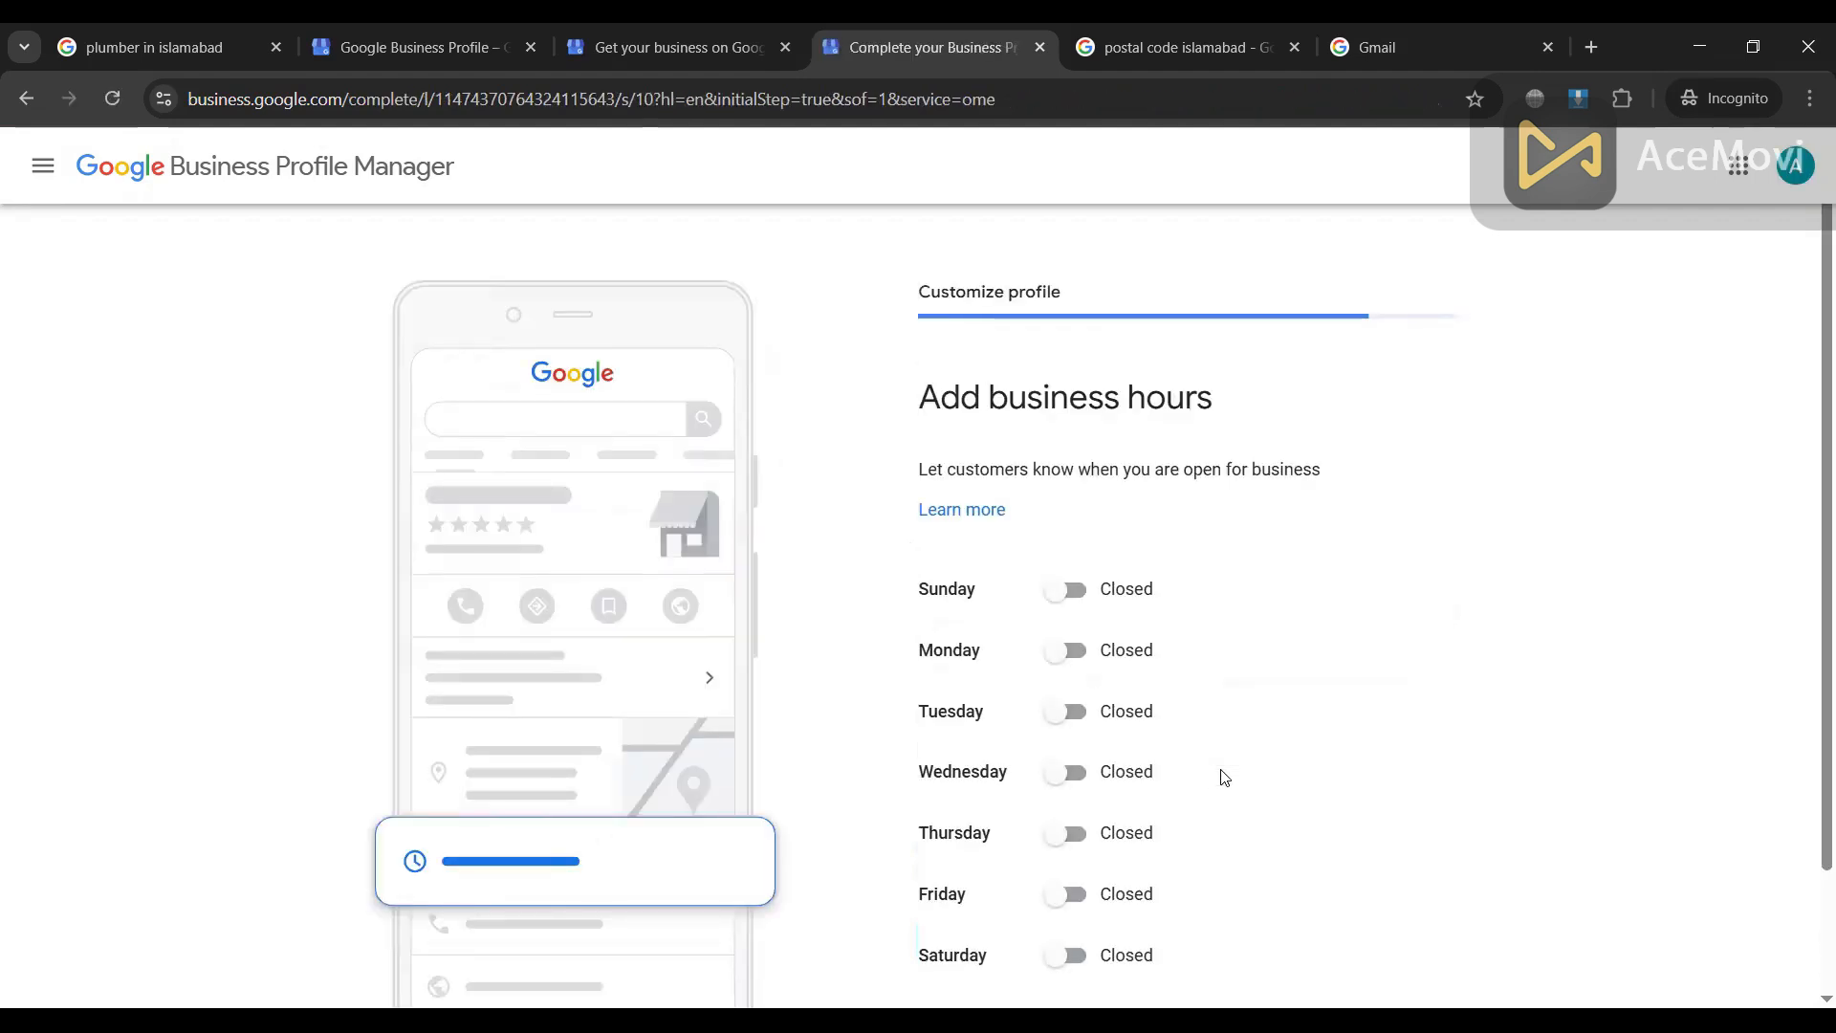
{"action": "scroll", "coordinate": [1021, 486], "scroll_direction": "down", "scroll_amount": 1}
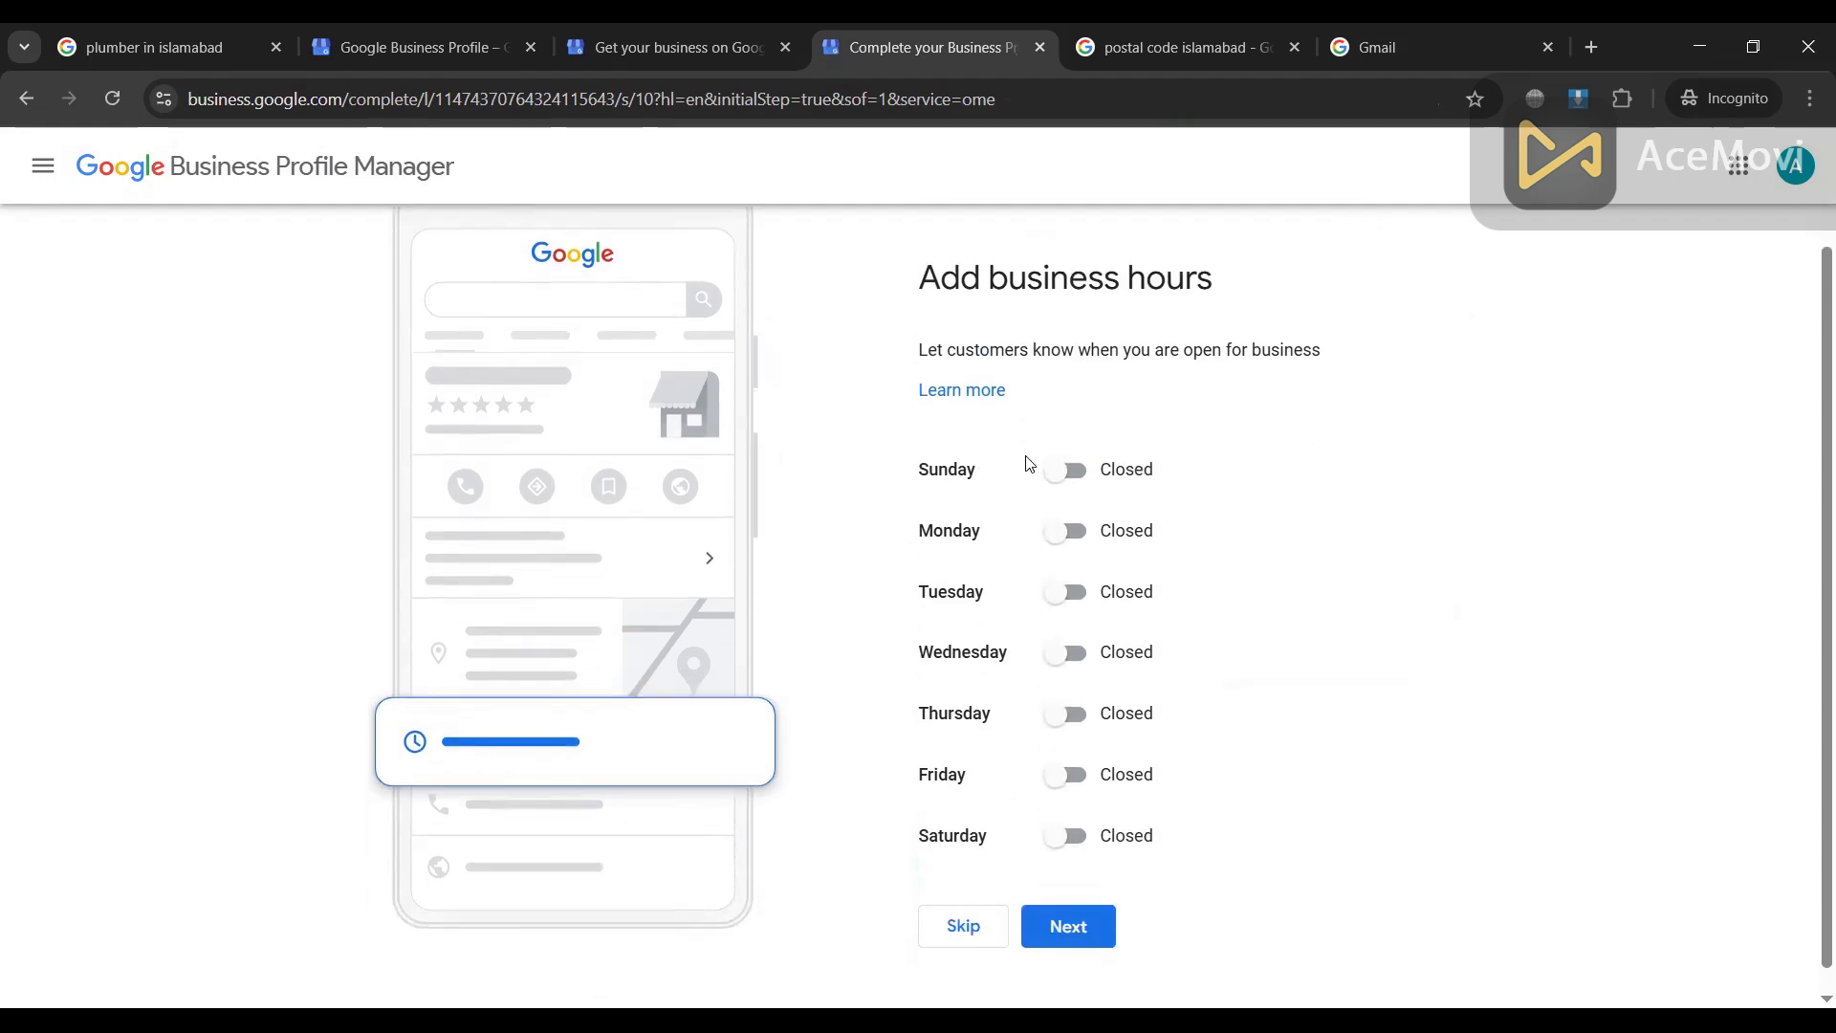
{"action": "left_click", "coordinate": [1067, 471]}
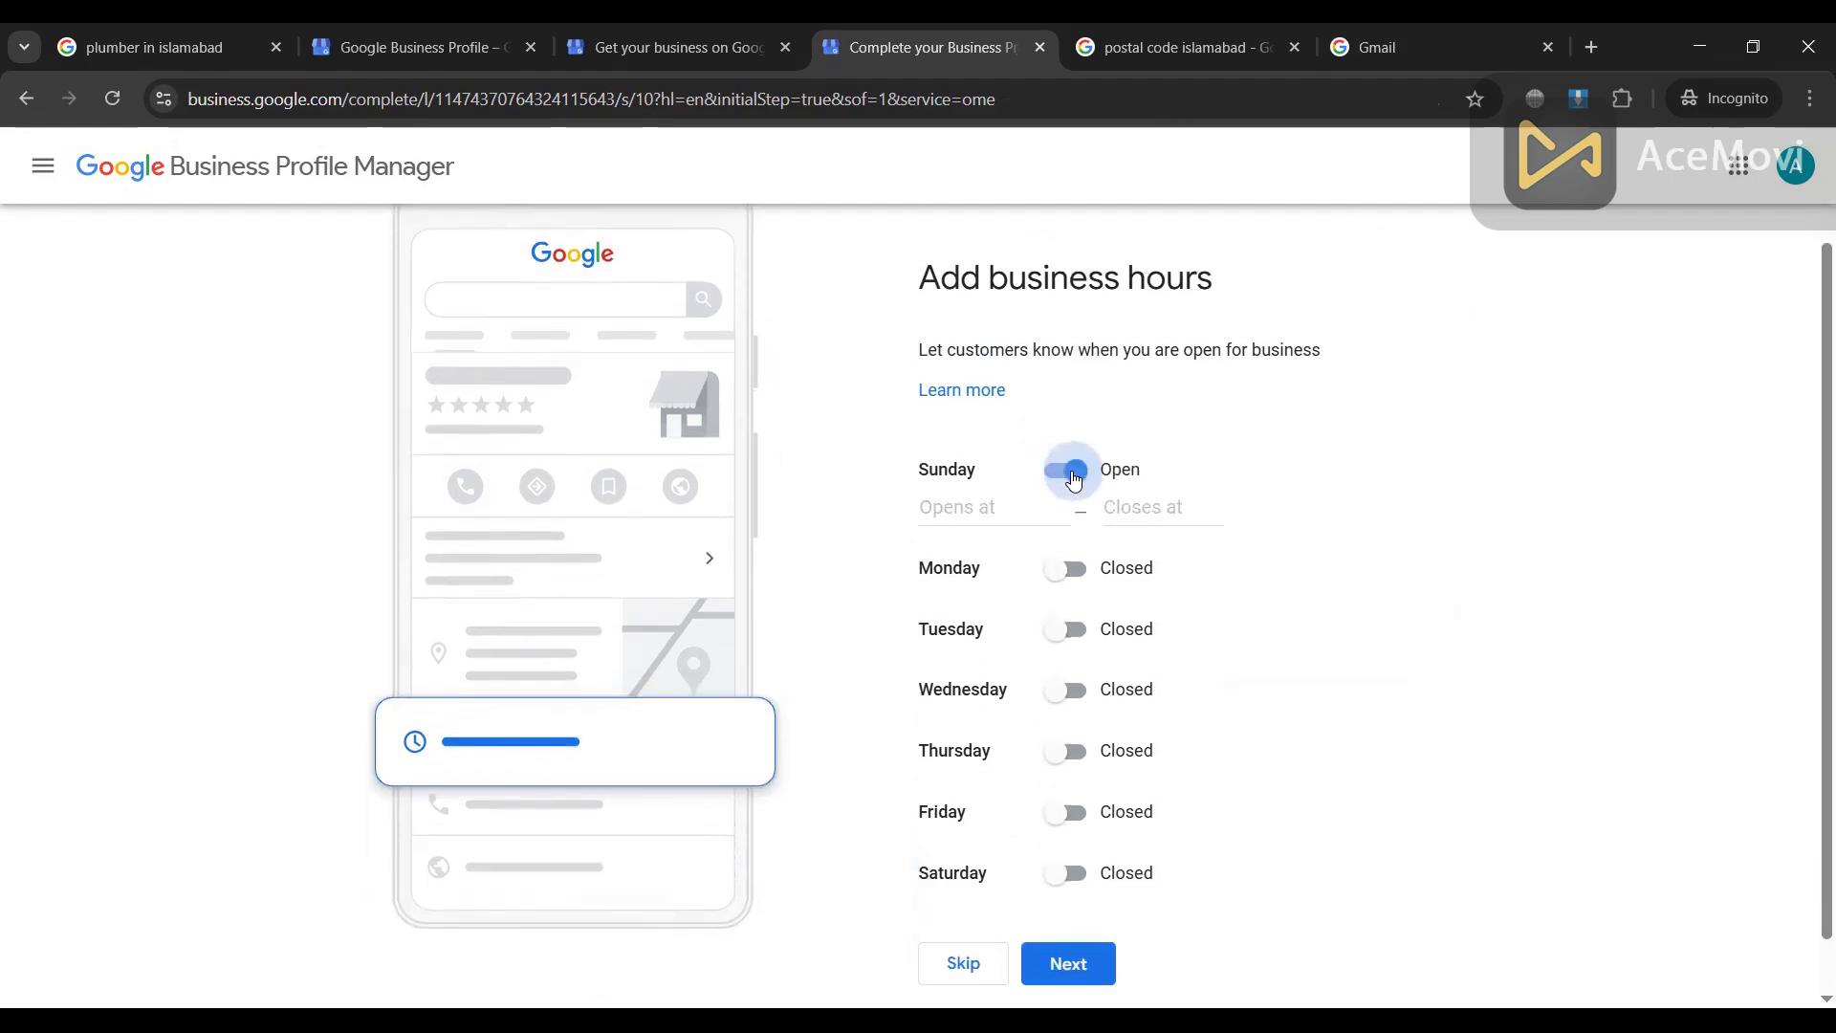
{"action": "left_click", "coordinate": [974, 510]}
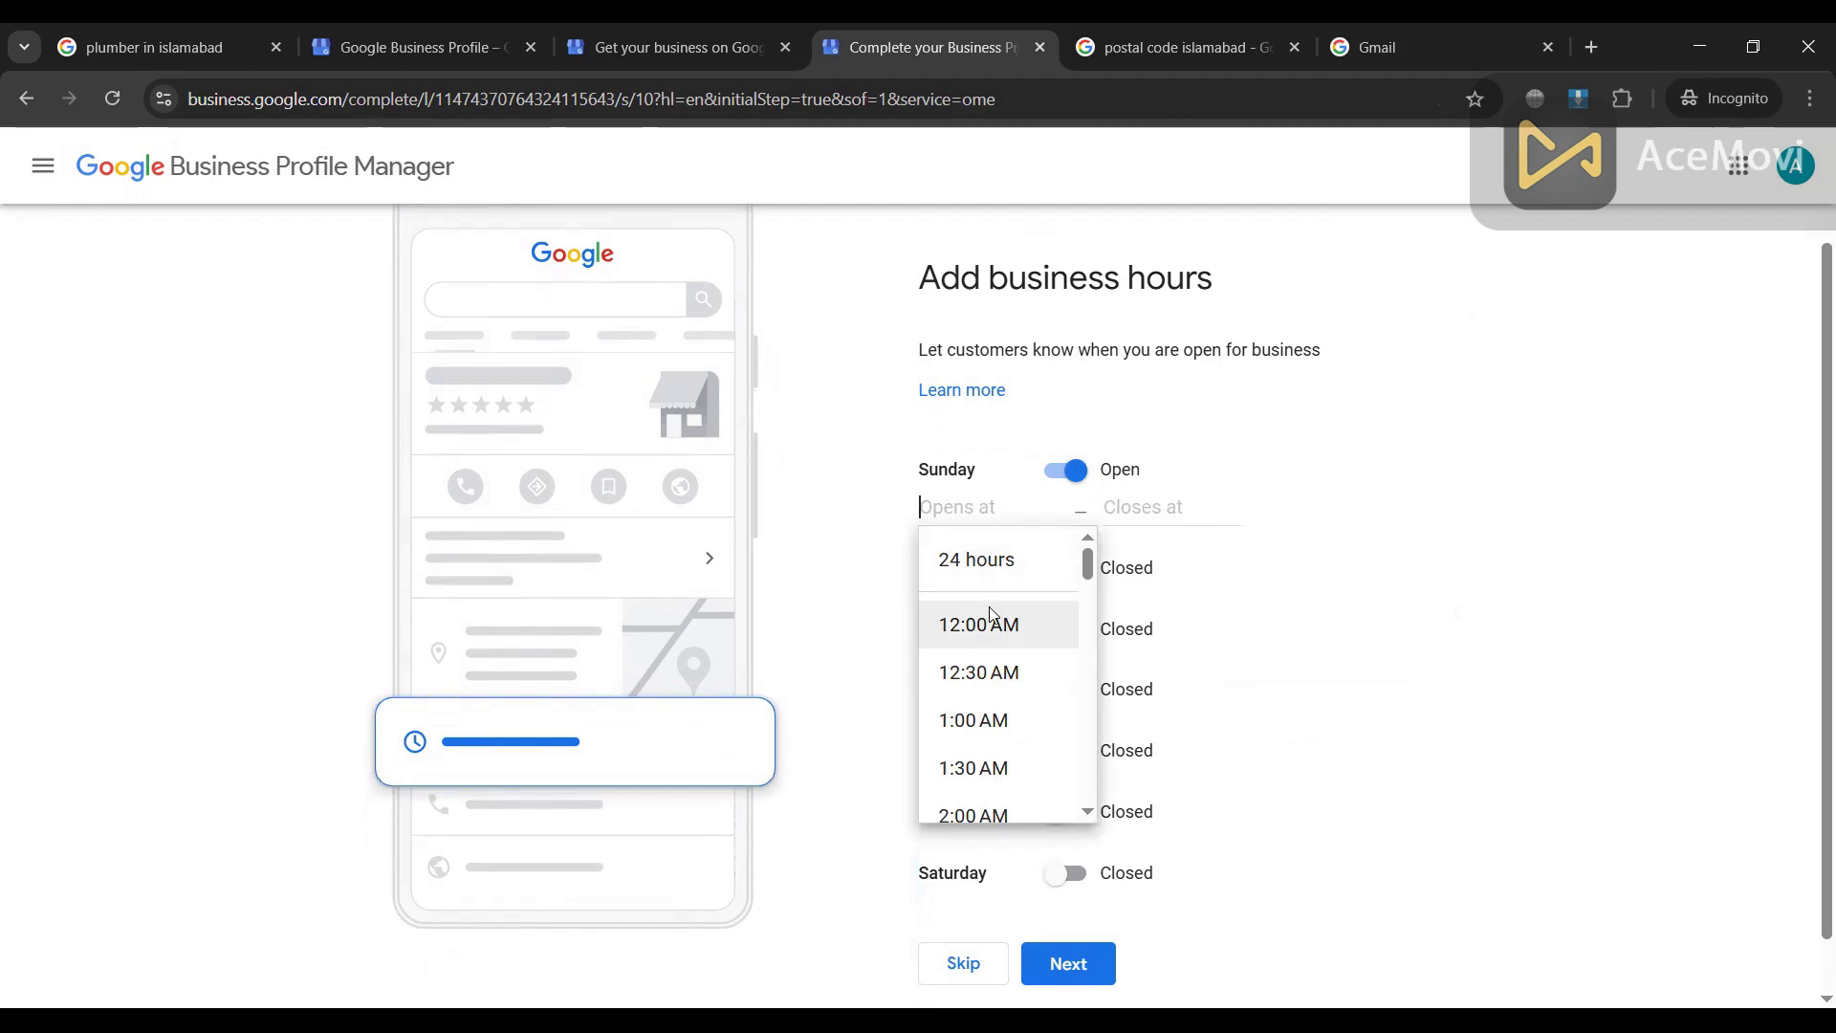
{"action": "scroll", "coordinate": [990, 681], "scroll_direction": "down", "scroll_amount": 2}
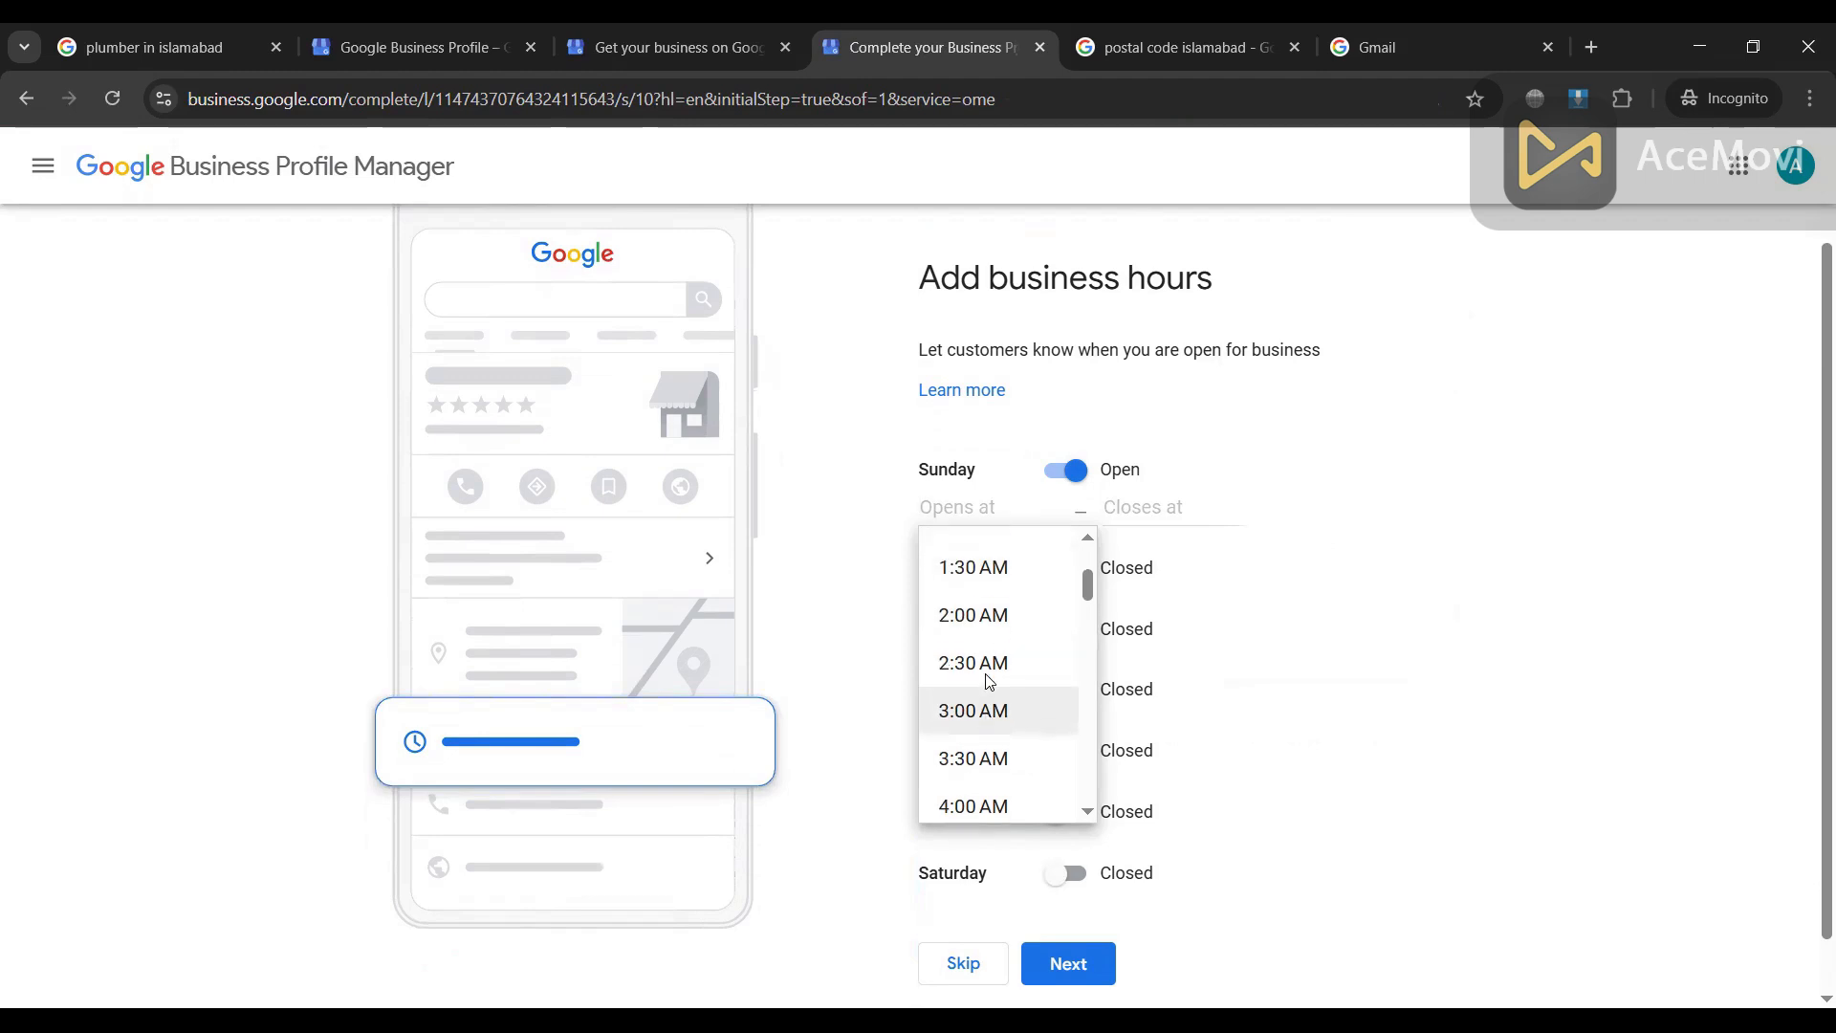
{"action": "scroll", "coordinate": [990, 681], "scroll_direction": "up", "scroll_amount": 2}
{"action": "left_click", "coordinate": [1060, 473]}
{"action": "scroll", "coordinate": [1155, 552], "scroll_direction": "down", "scroll_amount": 1}
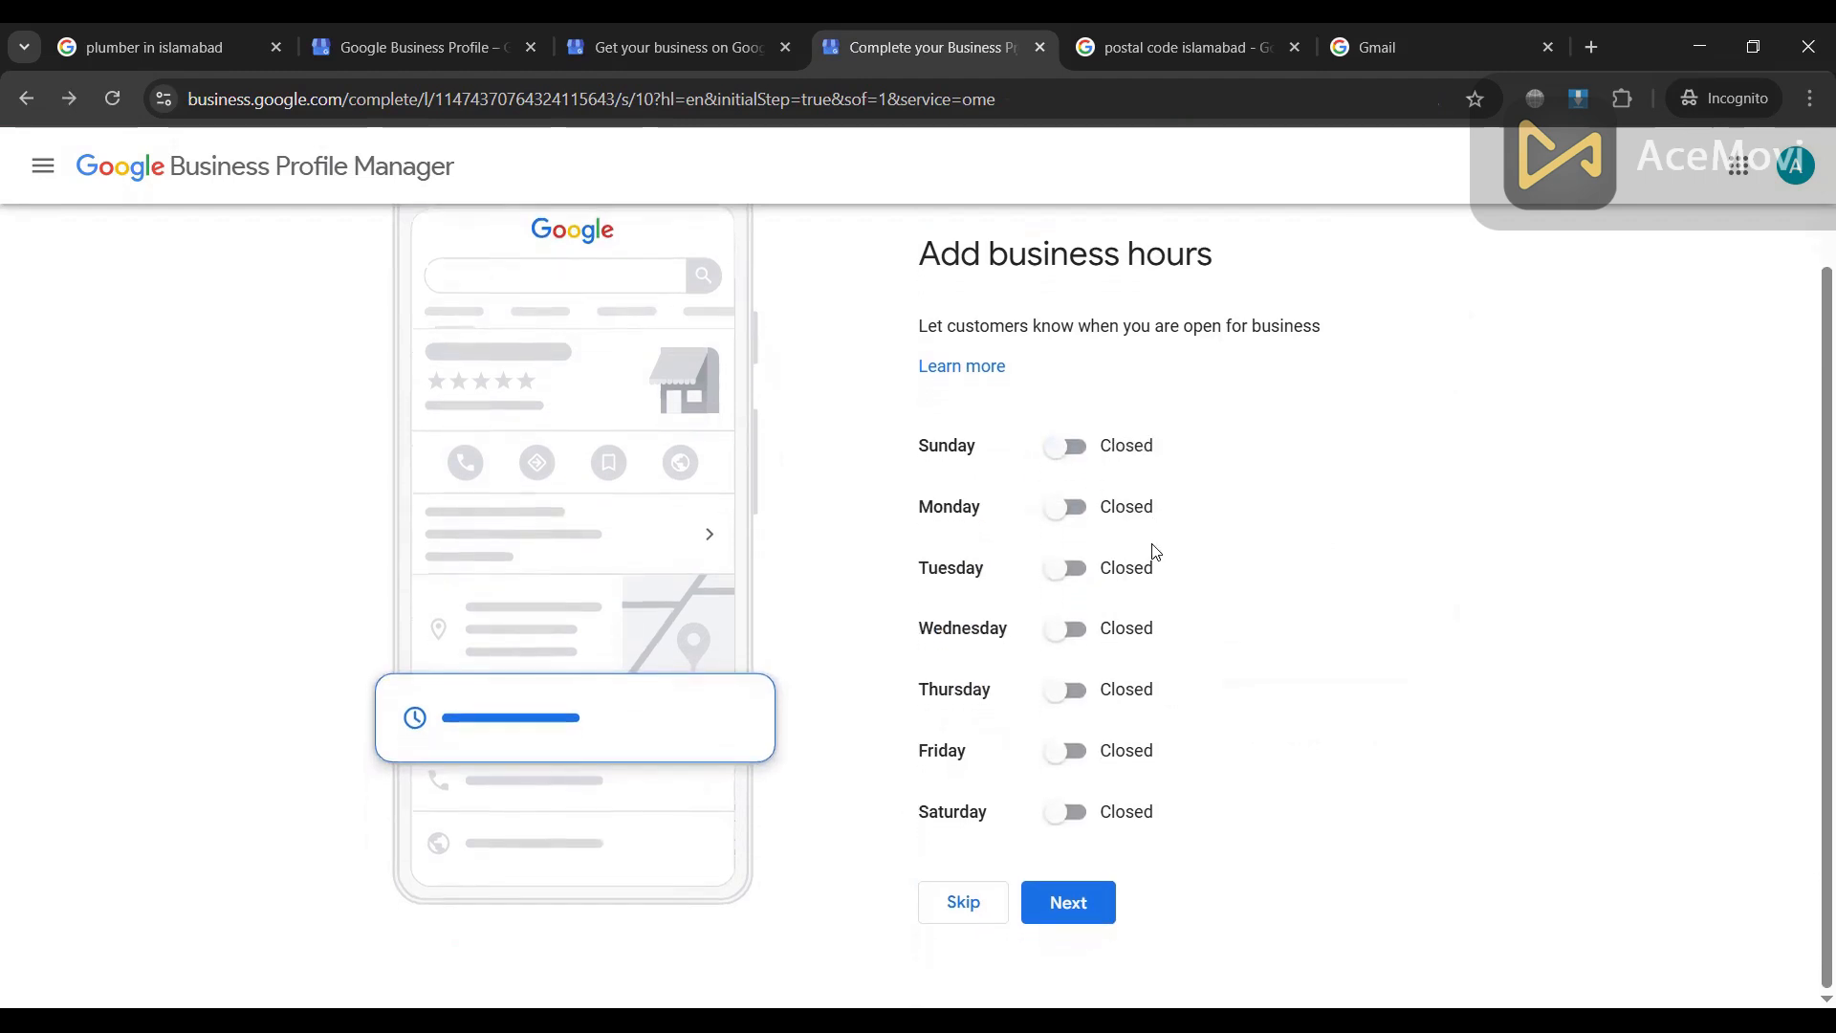
Step: Set Monday open from 9:00 AM to 7:00 PM
{"action": "left_click", "coordinate": [1069, 508]}
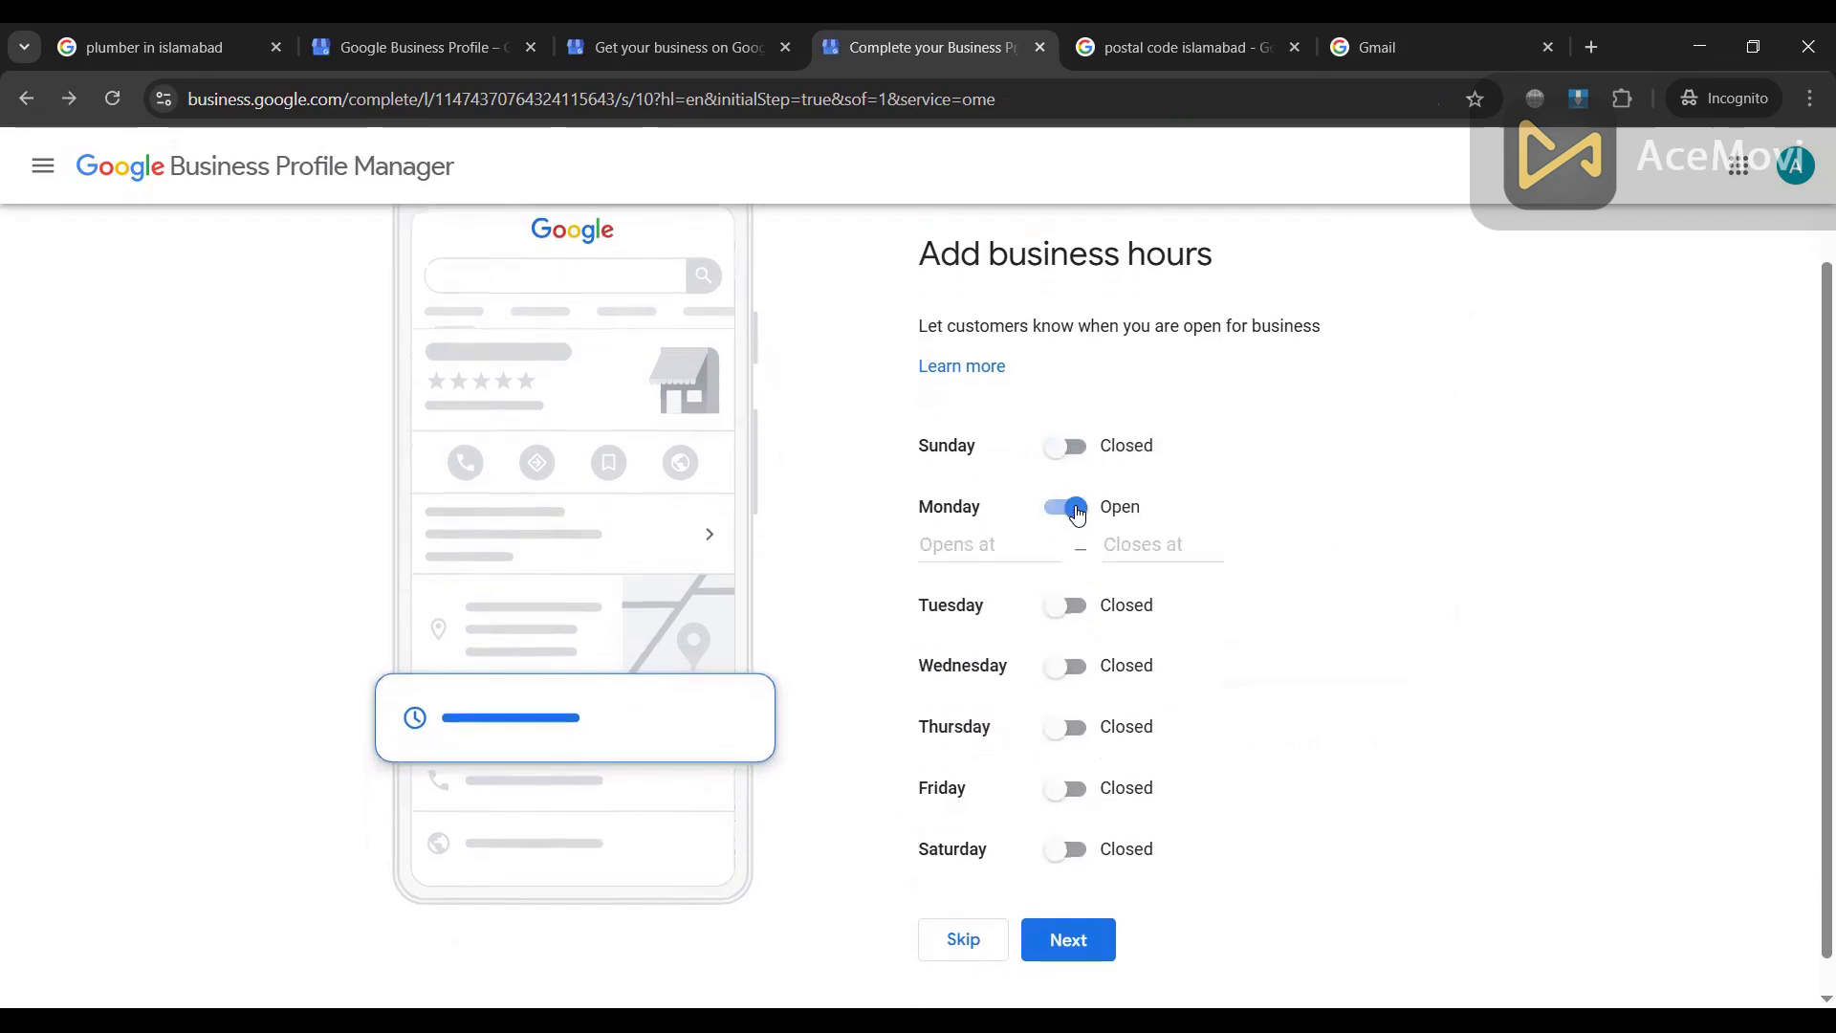
{"action": "left_click", "coordinate": [956, 547]}
{"action": "scroll", "coordinate": [1023, 756], "scroll_direction": "down", "scroll_amount": 3}
{"action": "scroll", "coordinate": [1023, 758], "scroll_direction": "down", "scroll_amount": 5}
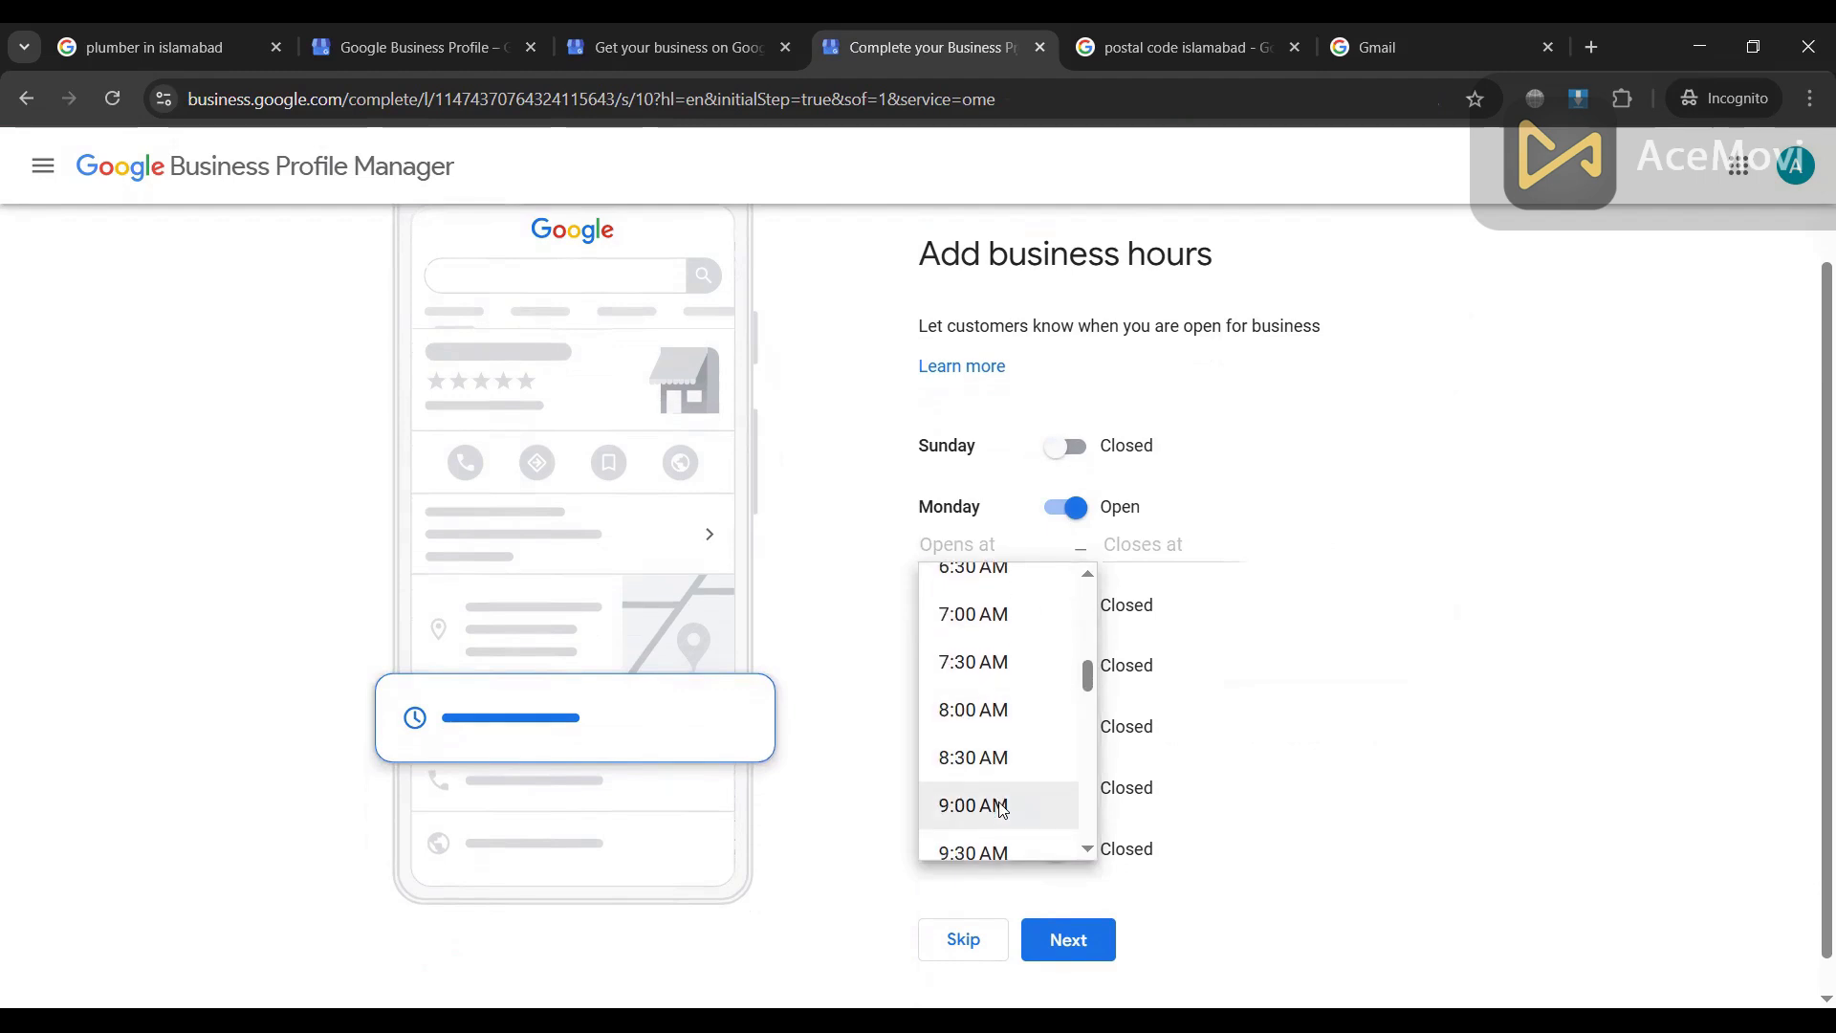
{"action": "left_click", "coordinate": [994, 805]}
{"action": "left_click", "coordinate": [1131, 551]}
{"action": "scroll", "coordinate": [1186, 794], "scroll_direction": "down", "scroll_amount": 7}
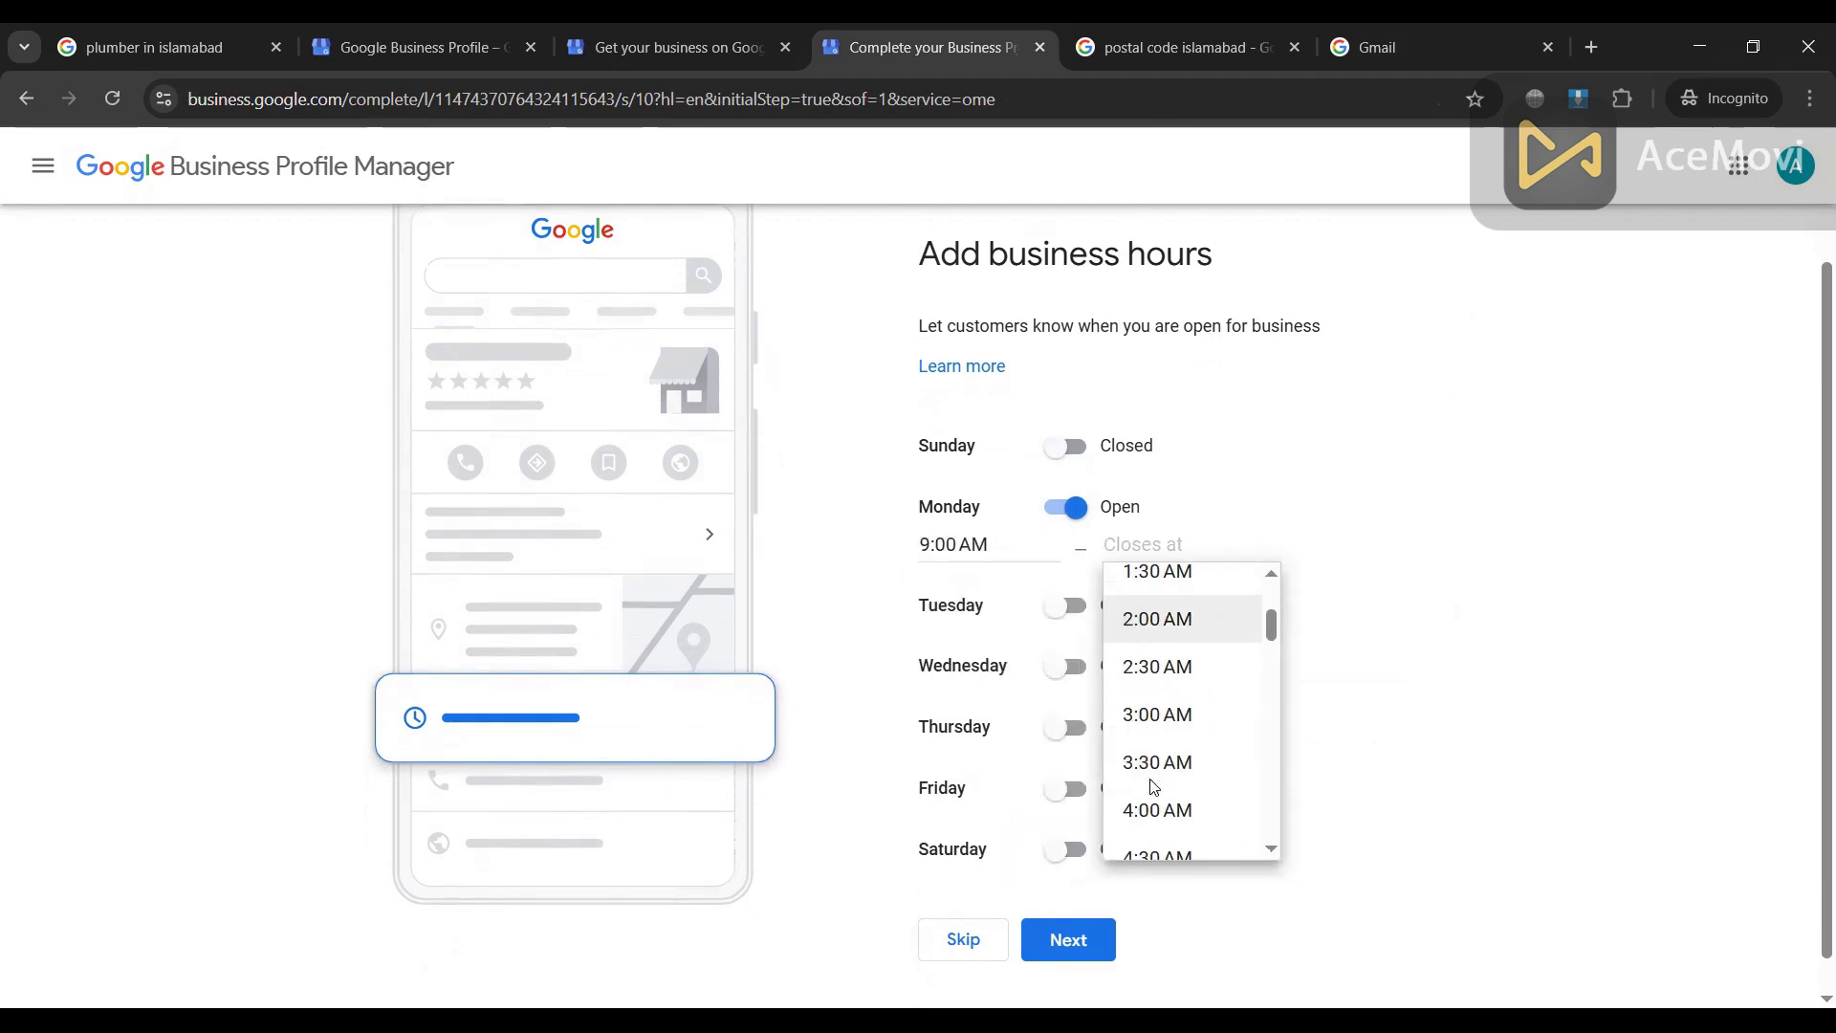
{"action": "scroll", "coordinate": [1183, 824], "scroll_direction": "down", "scroll_amount": 8}
{"action": "scroll", "coordinate": [1183, 820], "scroll_direction": "down", "scroll_amount": 7}
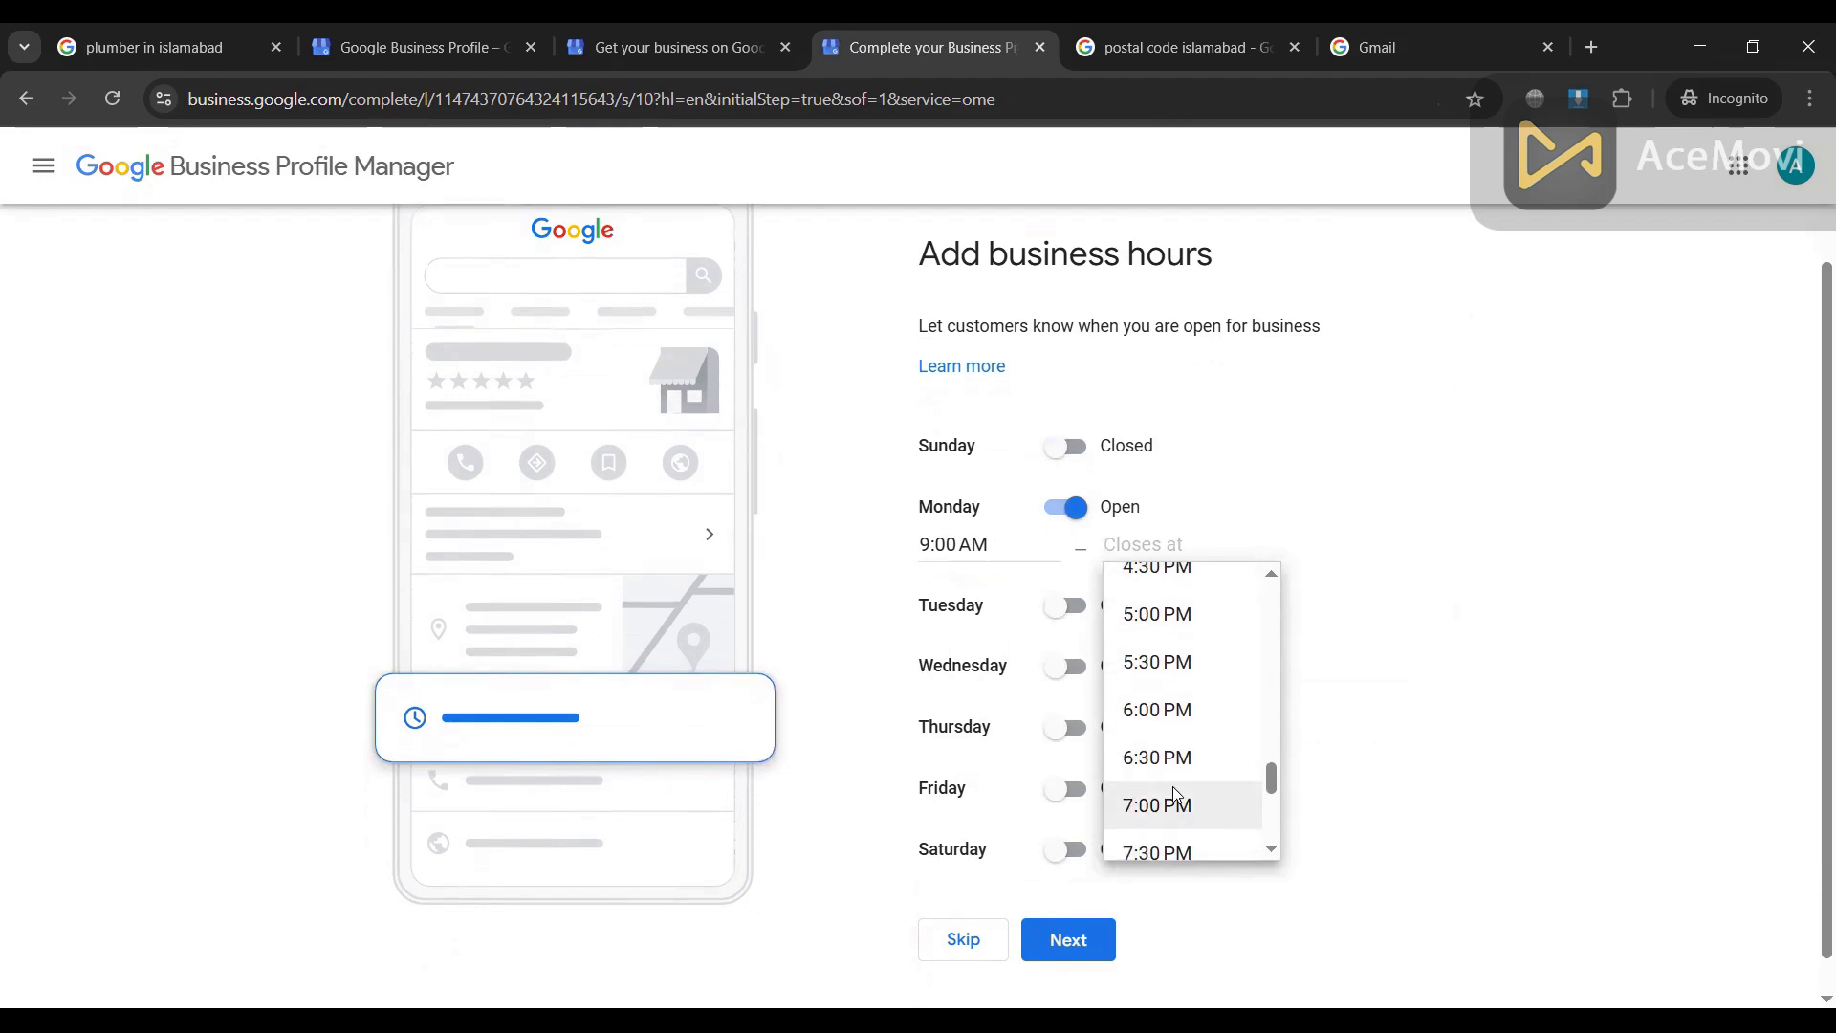
{"action": "left_click", "coordinate": [1157, 807]}
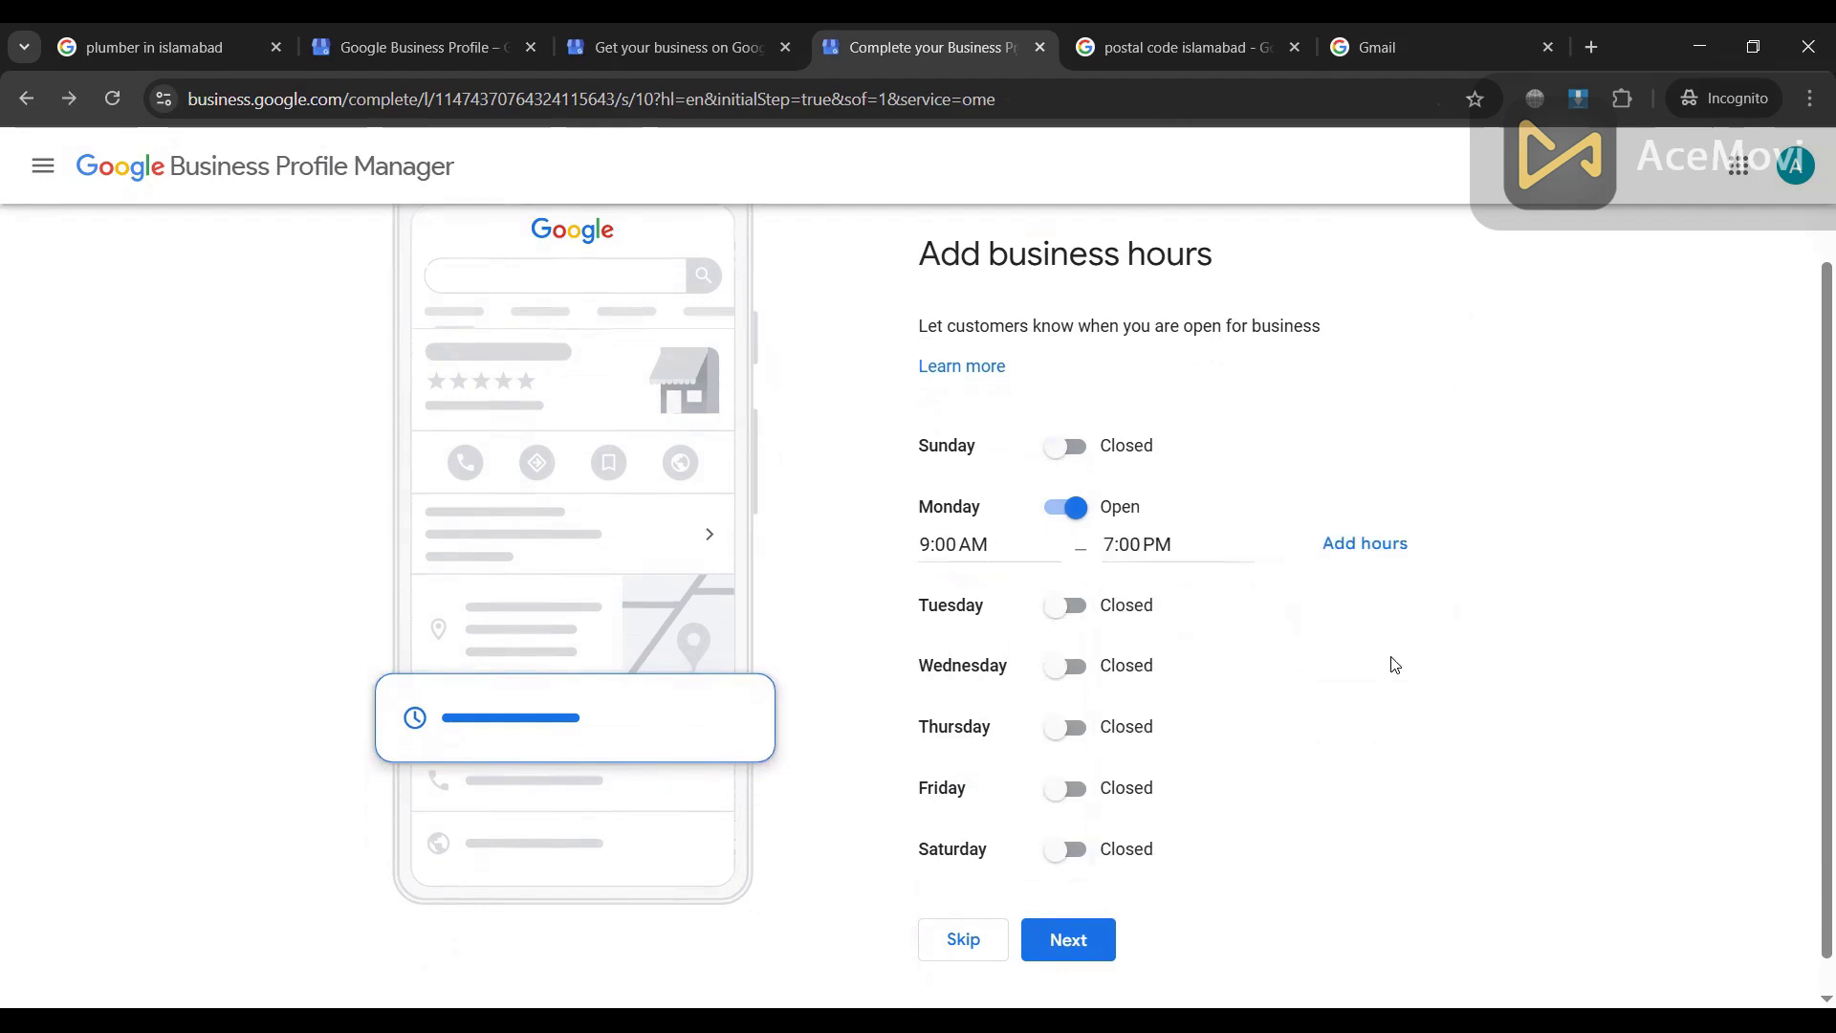
Step: Set Tuesday open from 9:30 AM to 4:30 PM
{"action": "left_click", "coordinate": [1076, 608]}
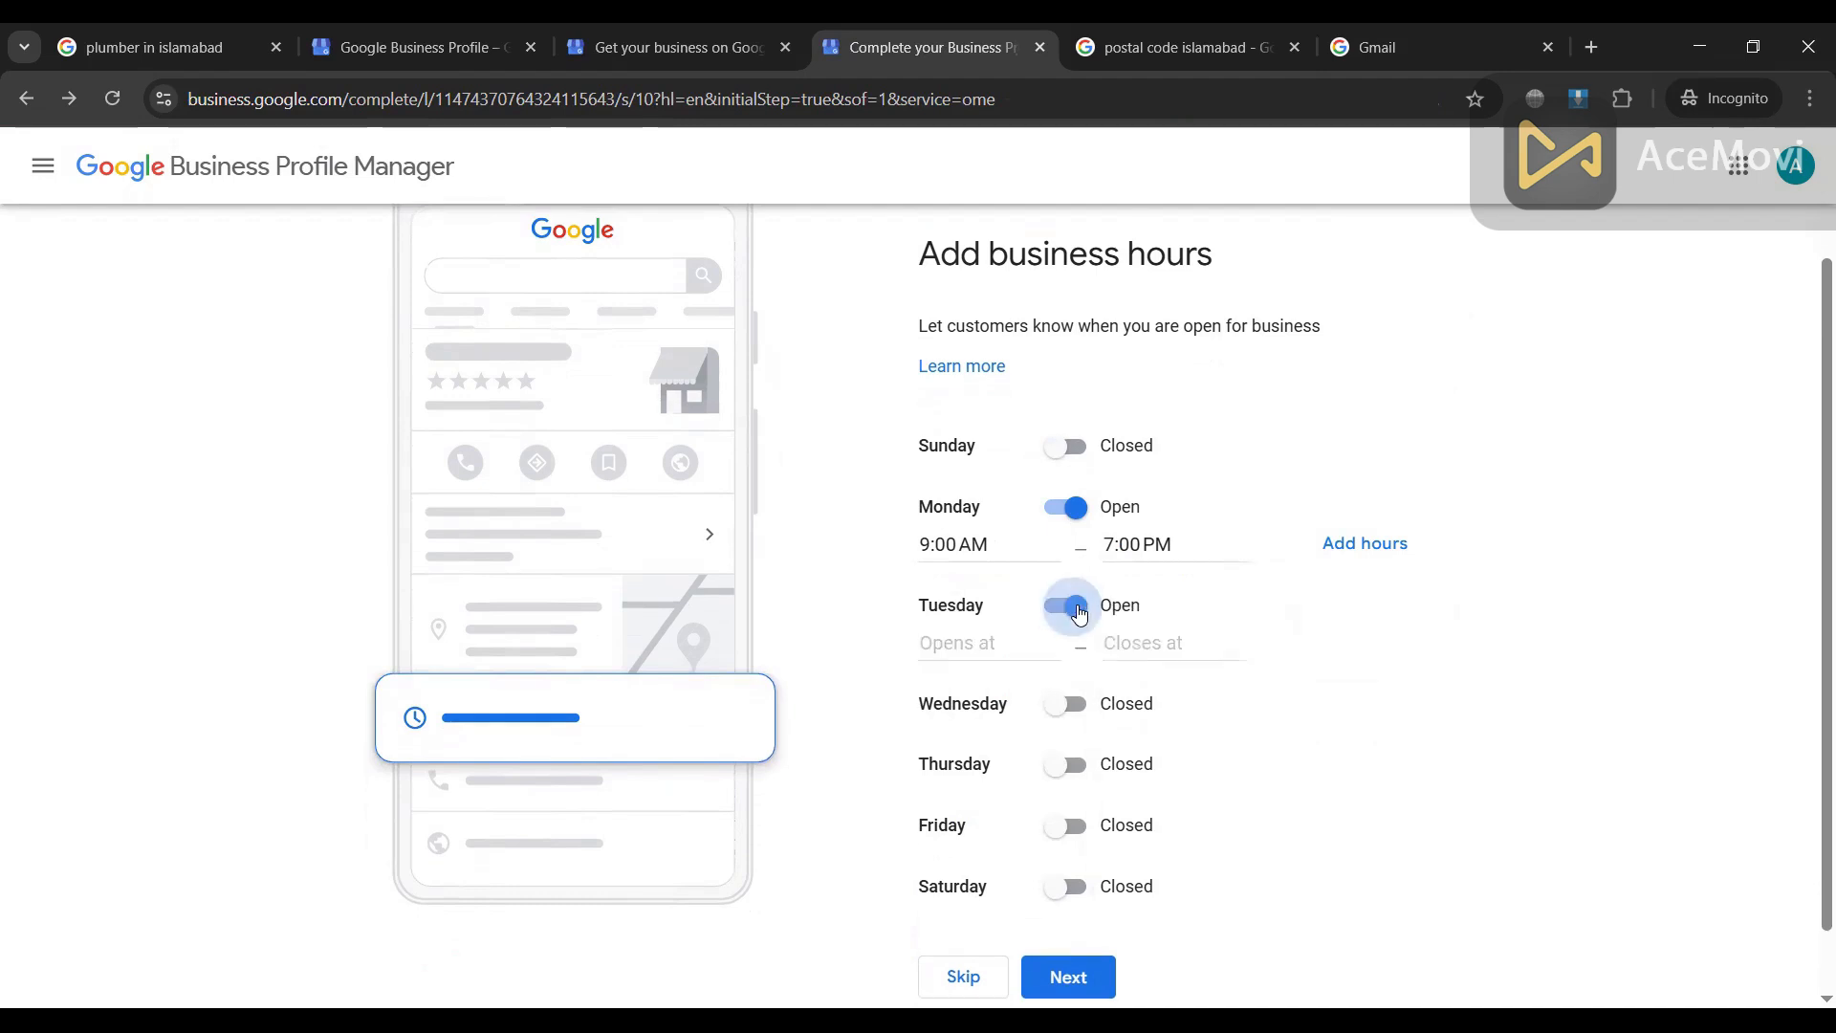
{"action": "left_click", "coordinate": [960, 642]}
{"action": "scroll", "coordinate": [985, 842], "scroll_direction": "down", "scroll_amount": 3}
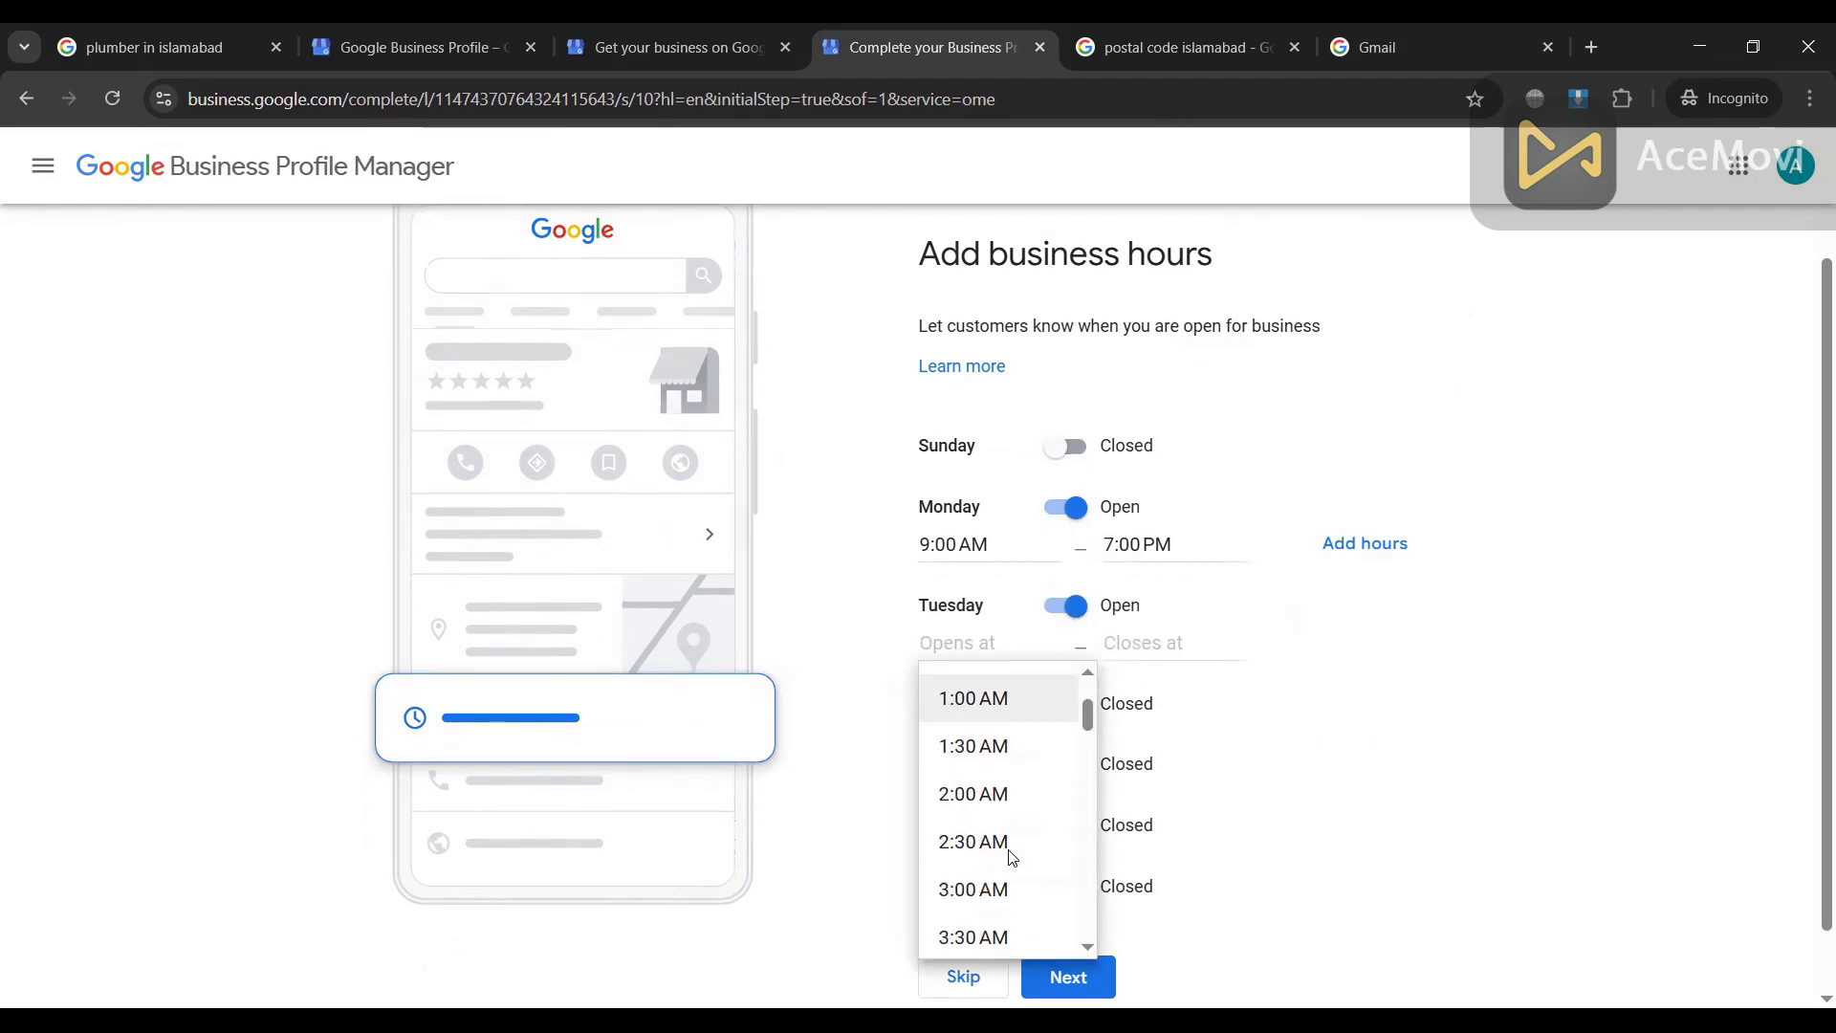
{"action": "scroll", "coordinate": [988, 827], "scroll_direction": "down", "scroll_amount": 4}
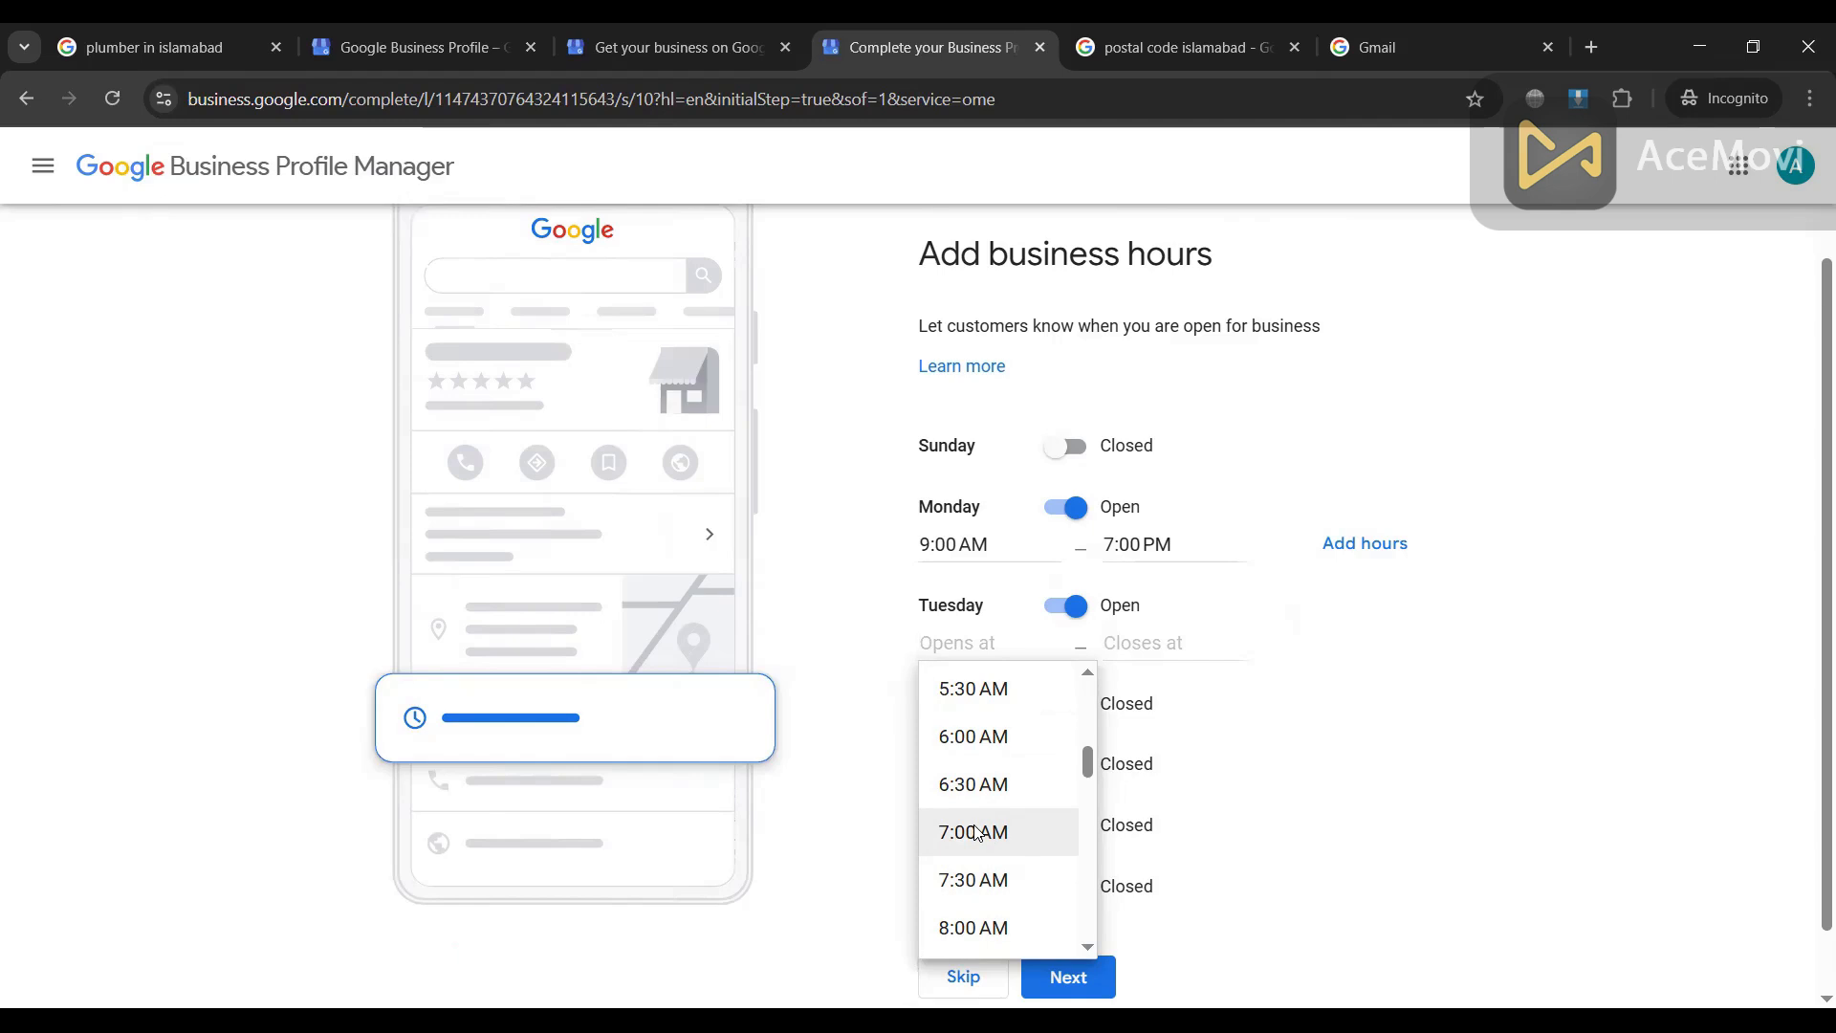
{"action": "scroll", "coordinate": [976, 832], "scroll_direction": "down", "scroll_amount": 3}
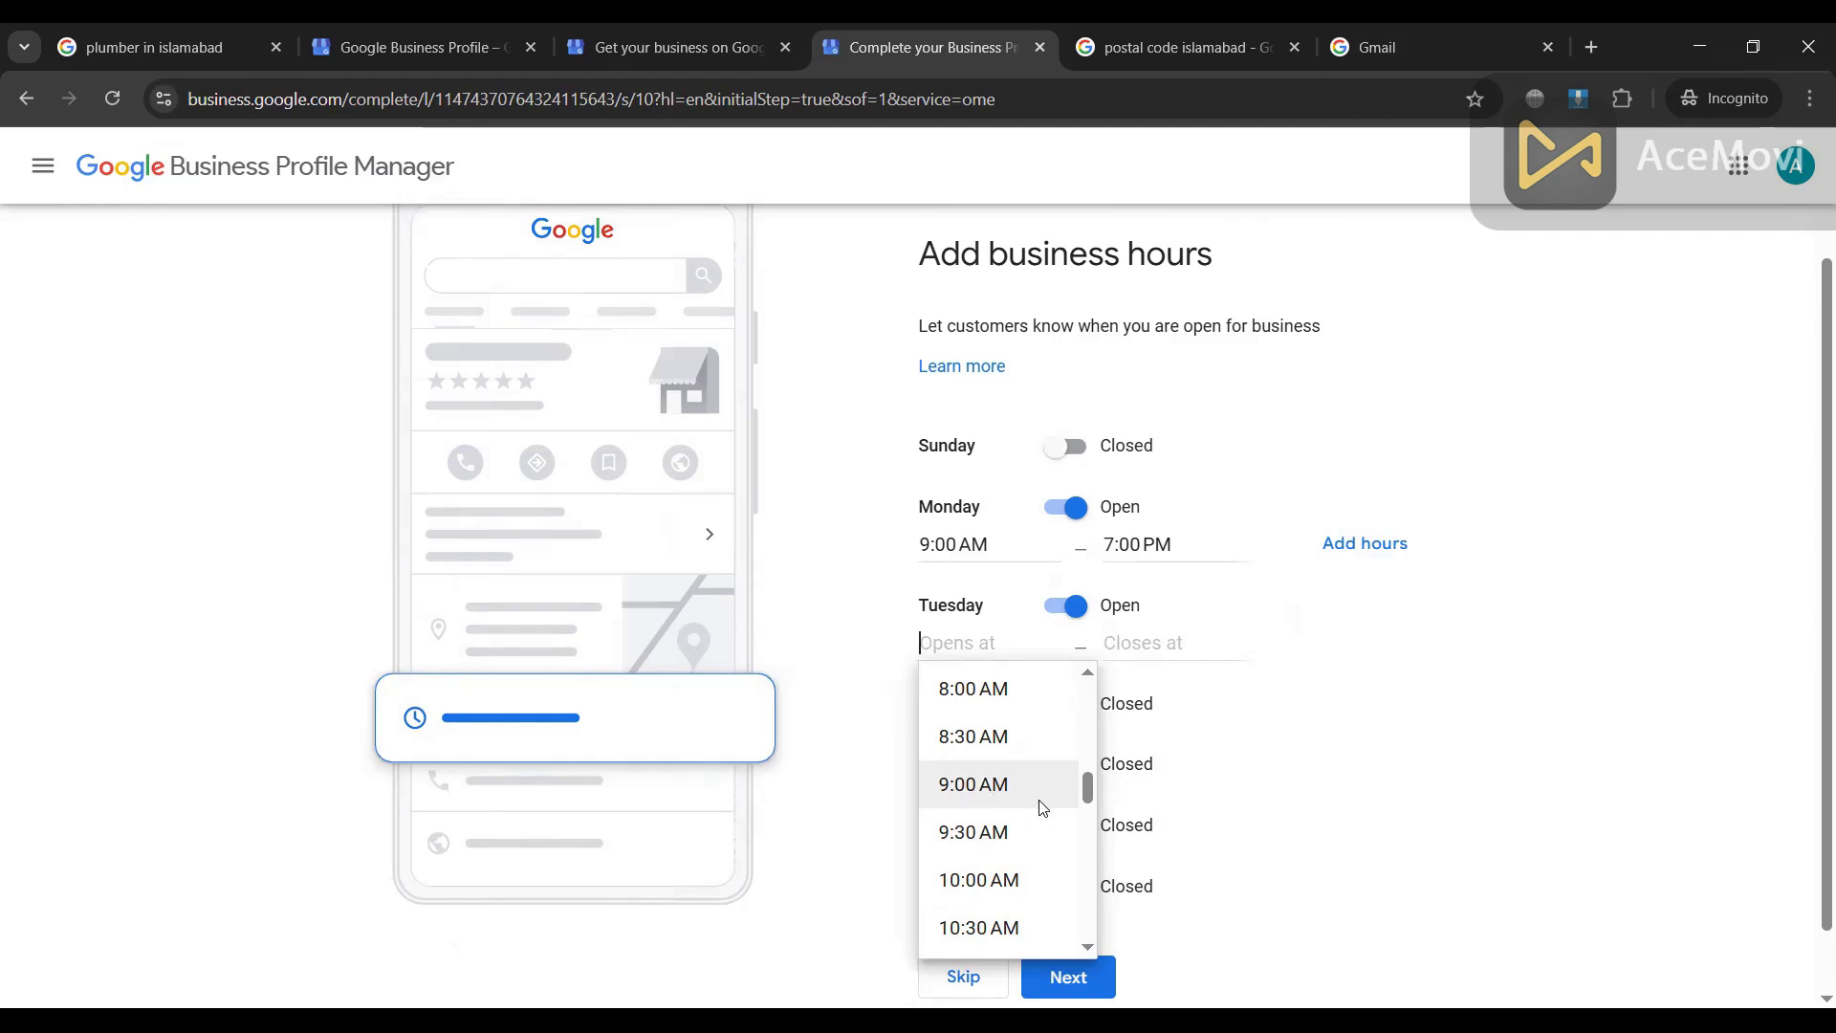
{"action": "left_click", "coordinate": [981, 834]}
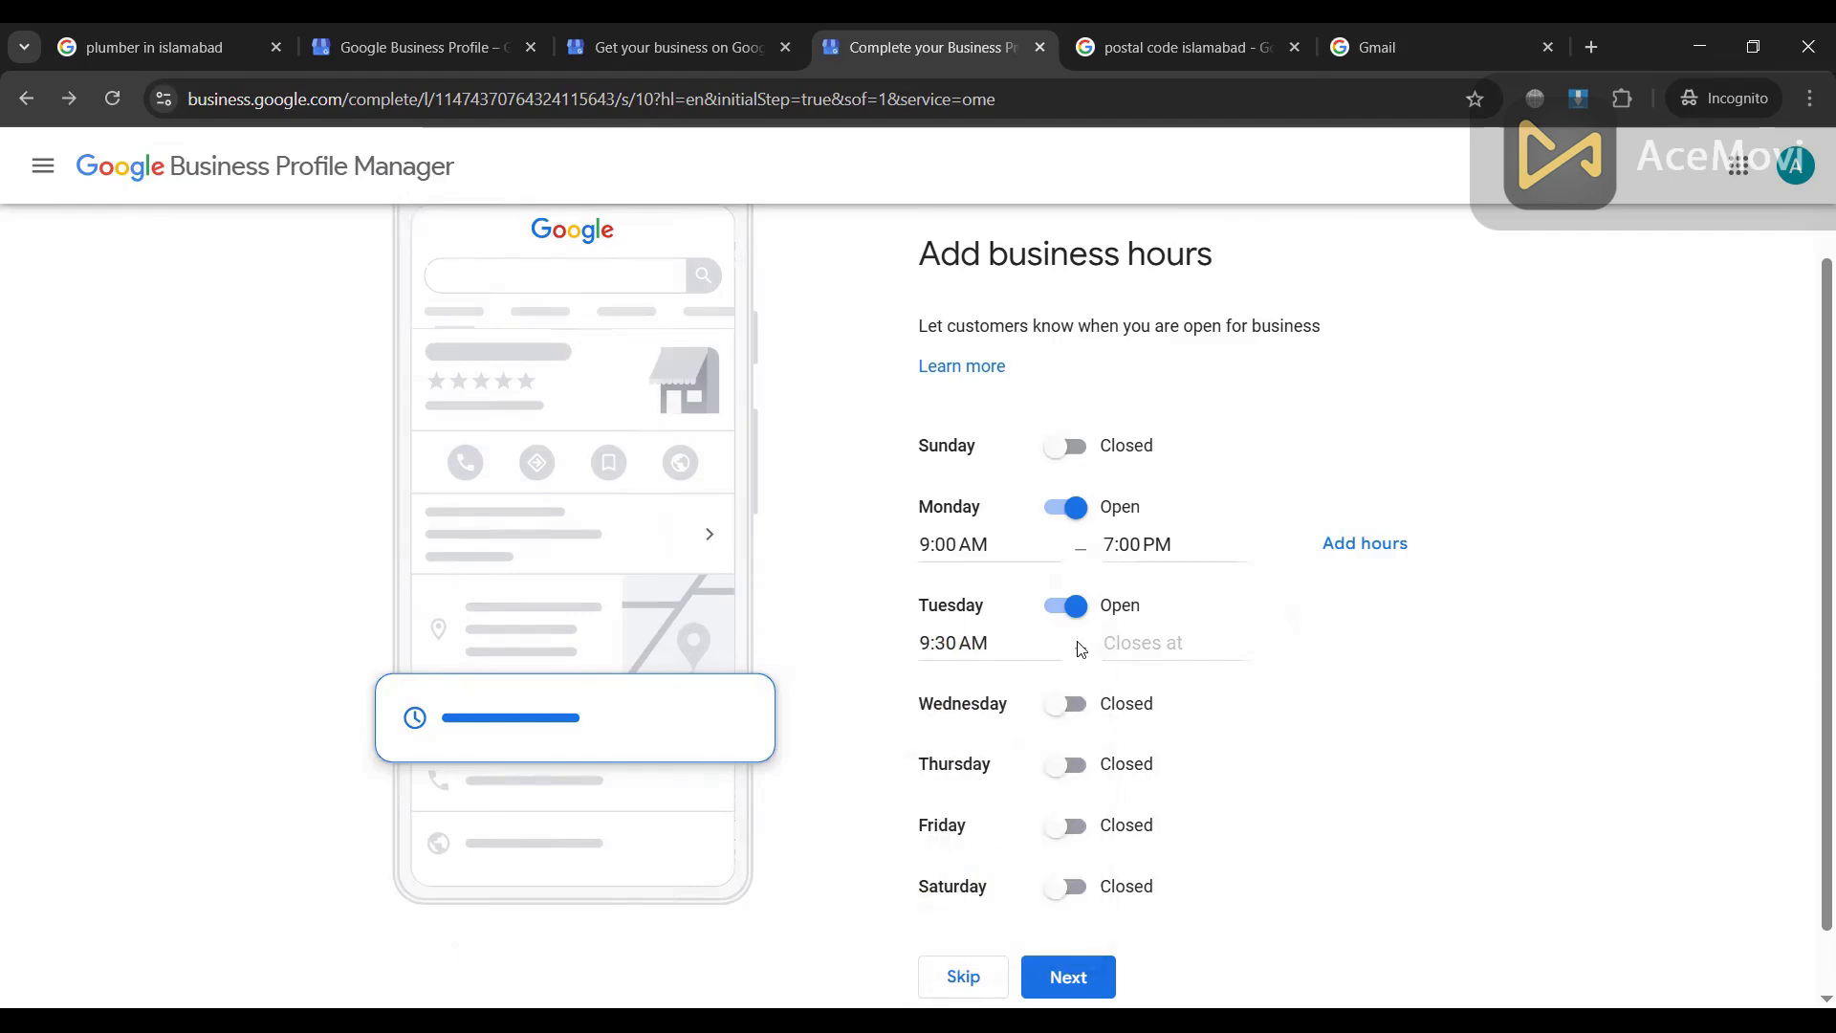
{"action": "left_click", "coordinate": [1143, 642]}
{"action": "scroll", "coordinate": [1201, 906], "scroll_direction": "down", "scroll_amount": 8}
{"action": "scroll", "coordinate": [1194, 913], "scroll_direction": "down", "scroll_amount": 8}
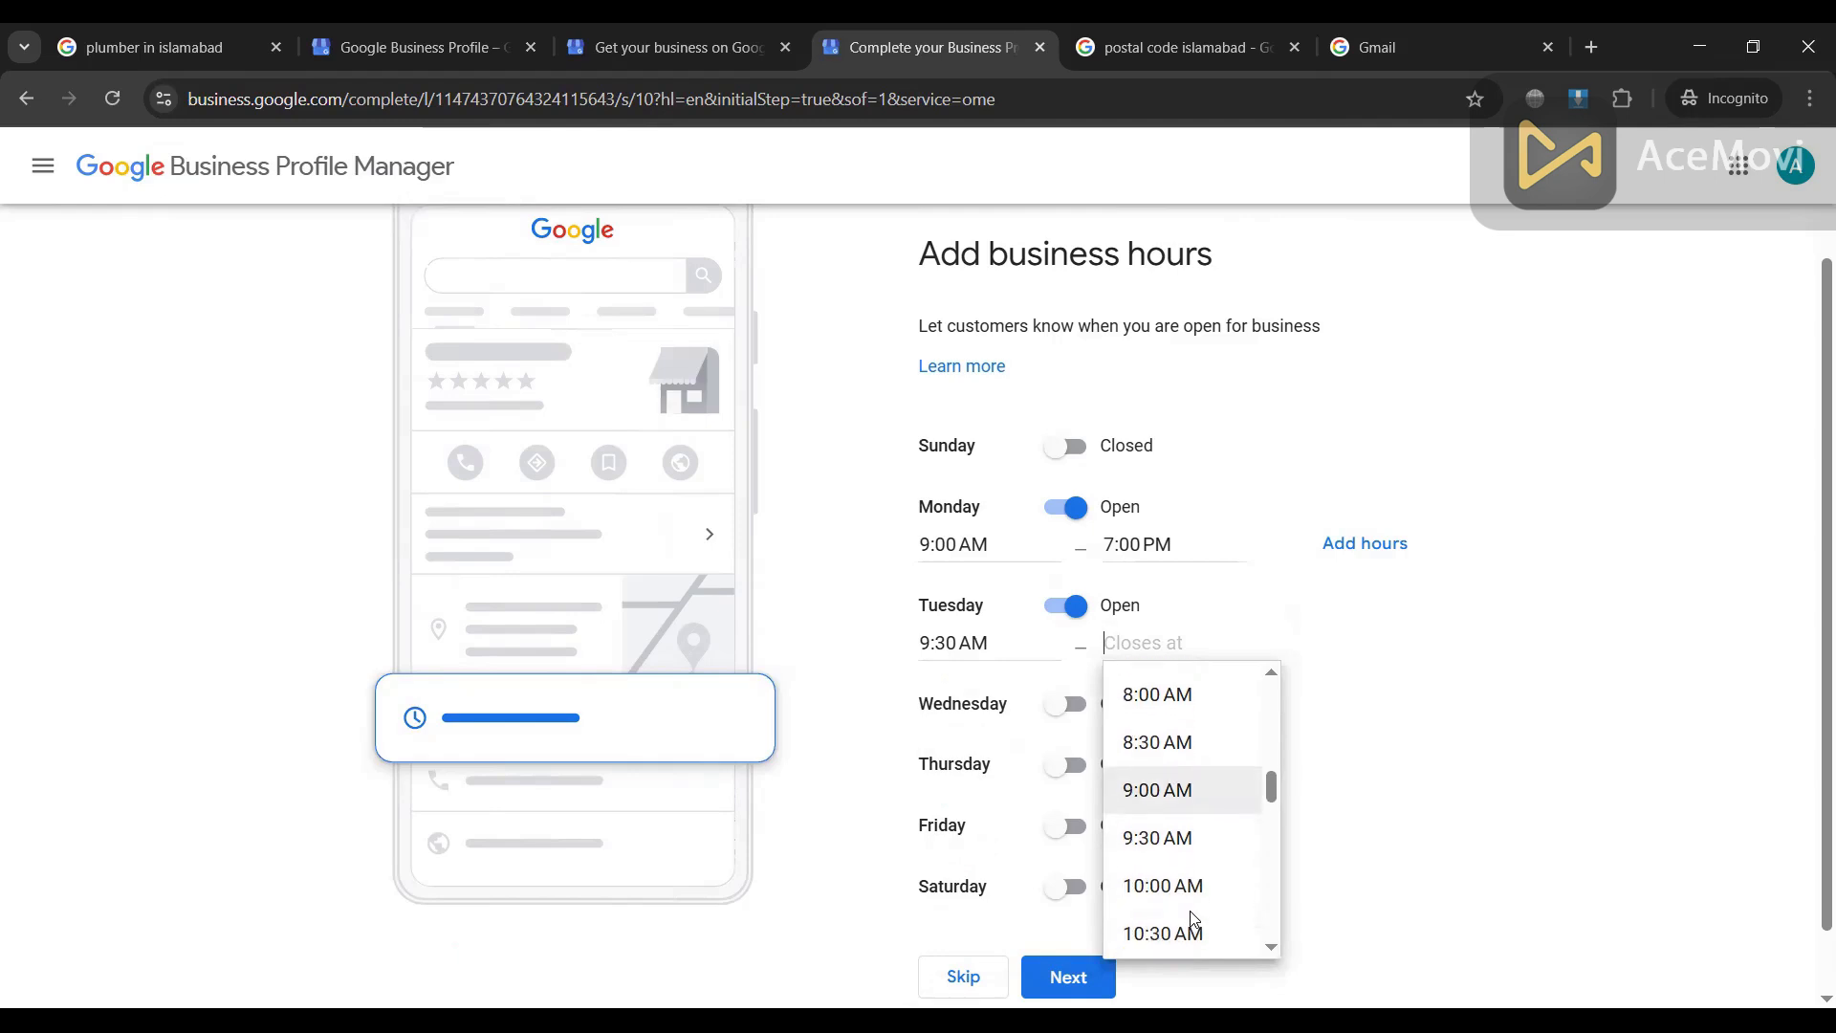
{"action": "left_click", "coordinate": [1181, 908]}
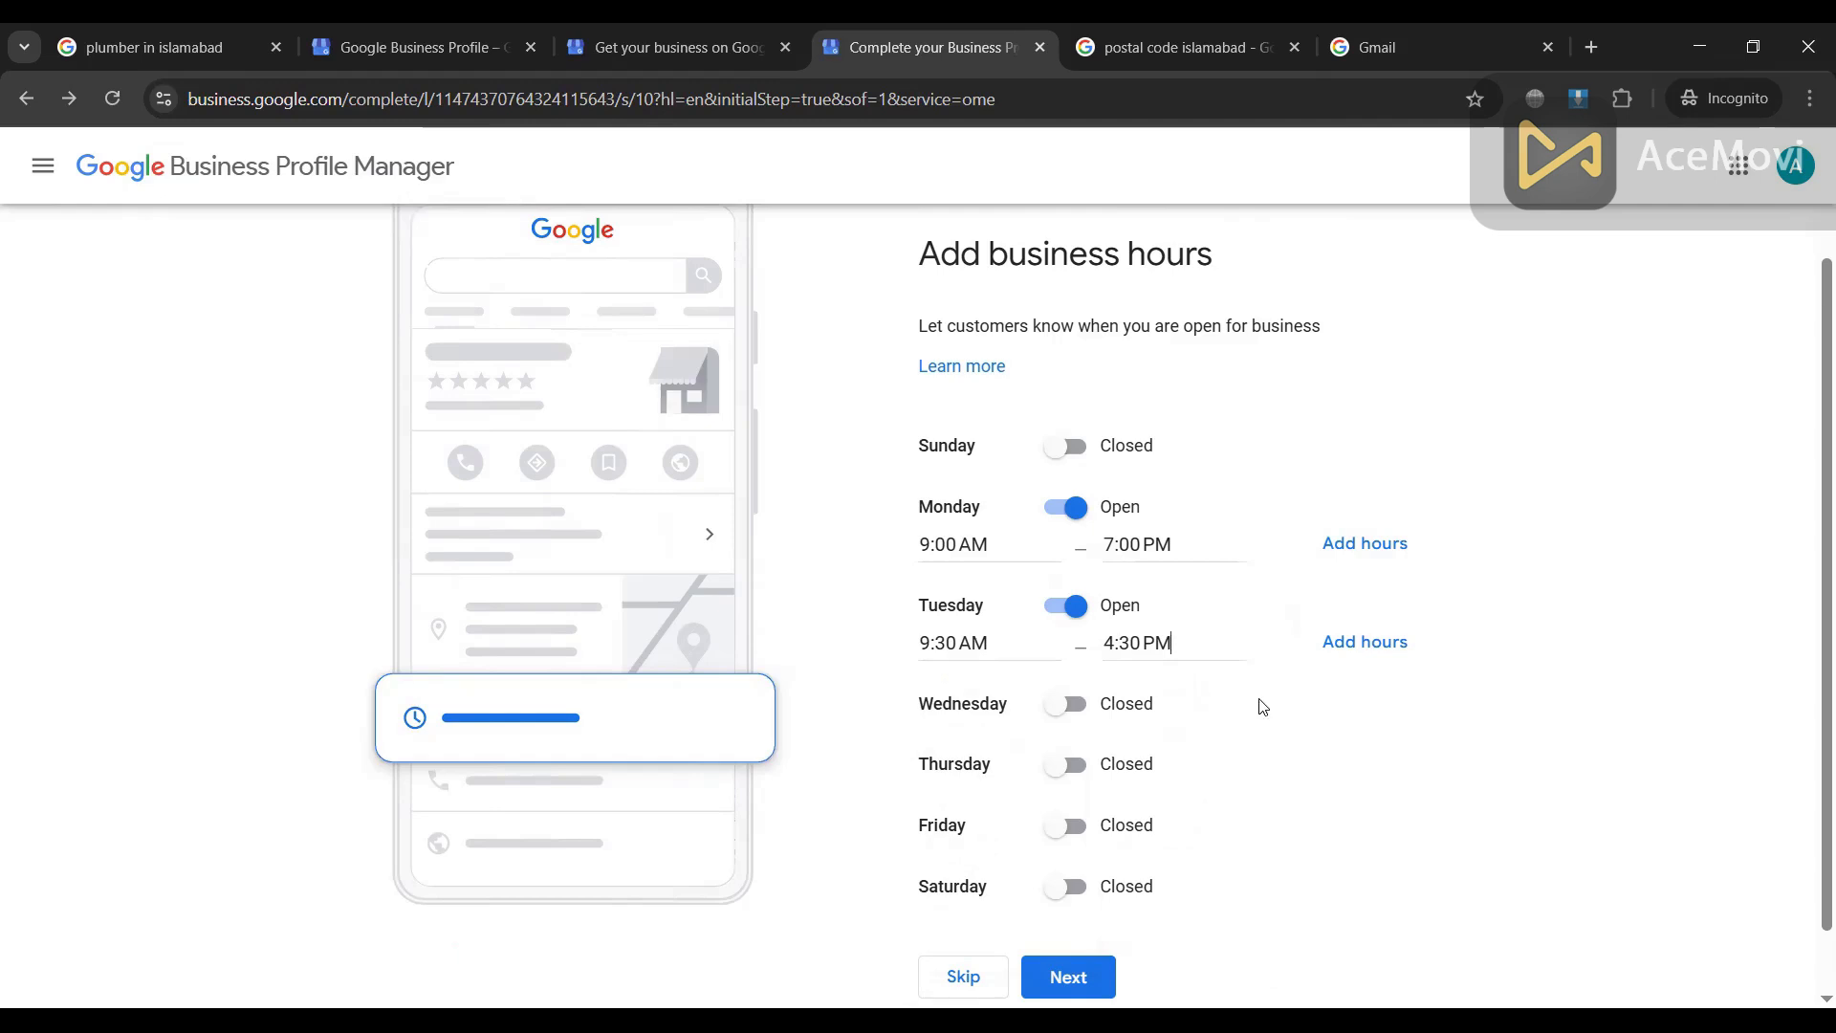
Step: Make Sunday and Wednesday open 24 hours
{"action": "left_click", "coordinate": [1069, 447]}
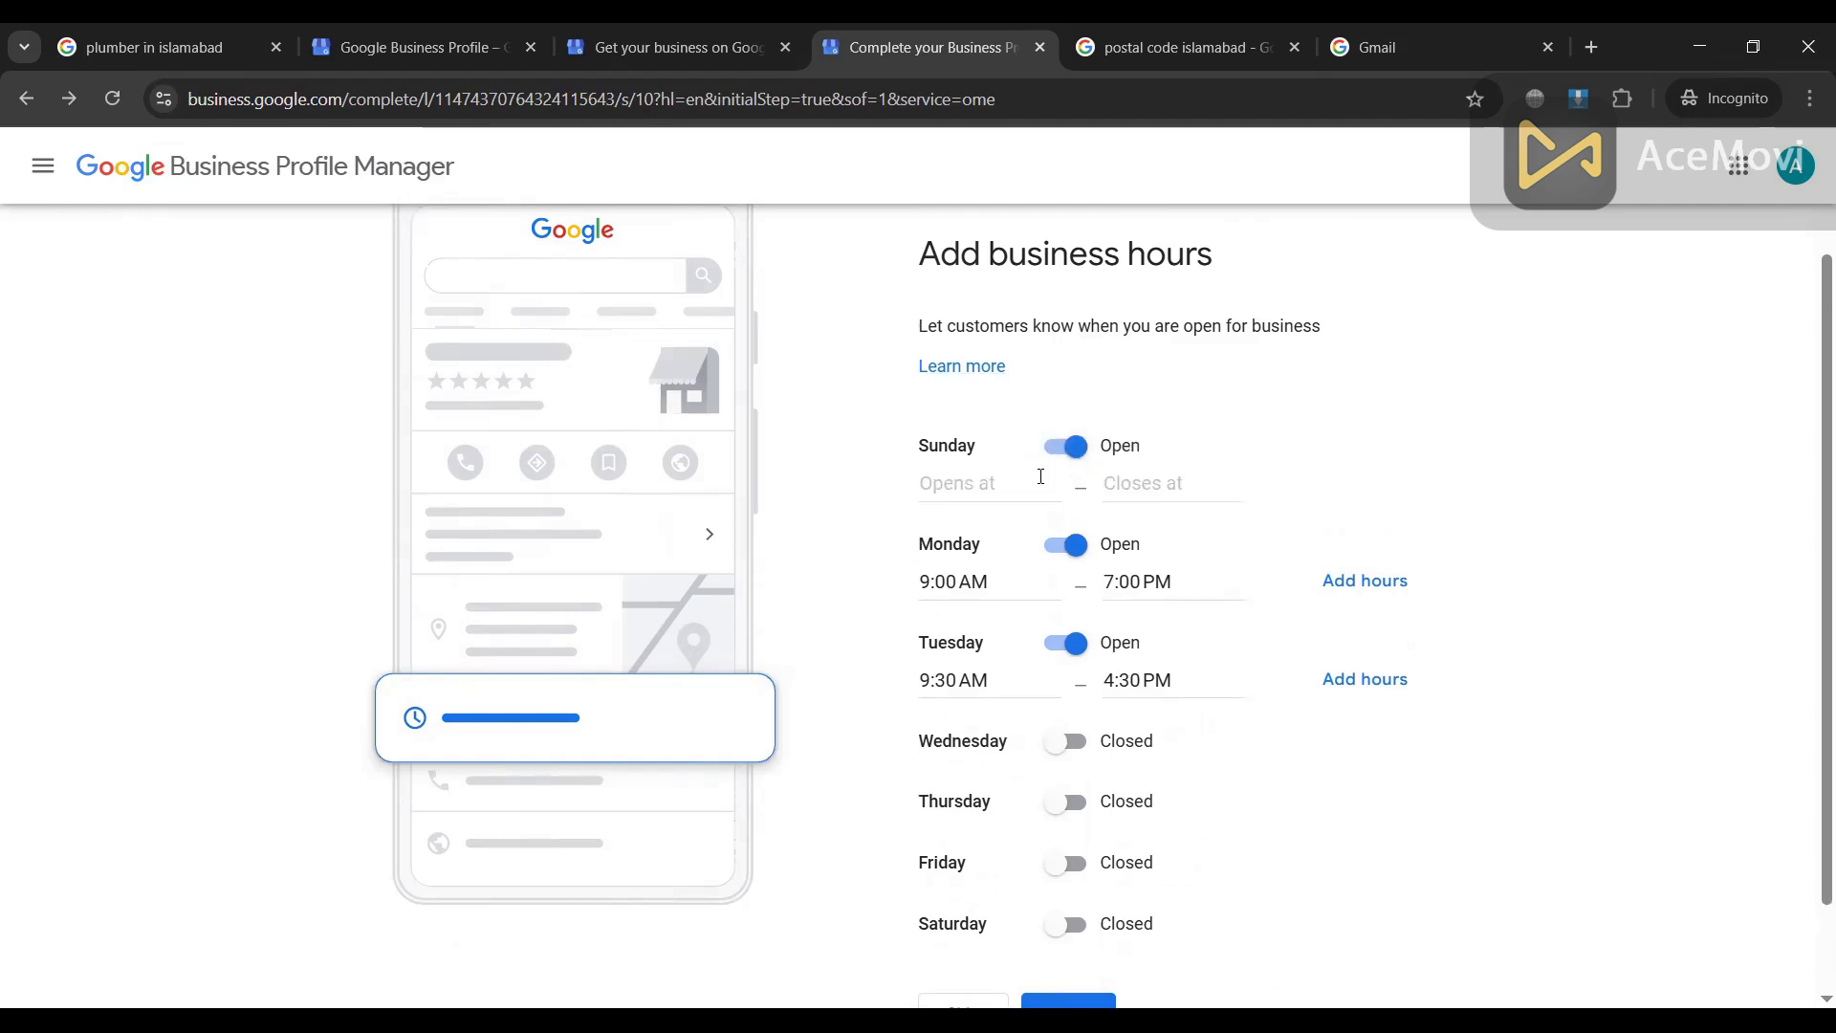
{"action": "left_click", "coordinate": [988, 490]}
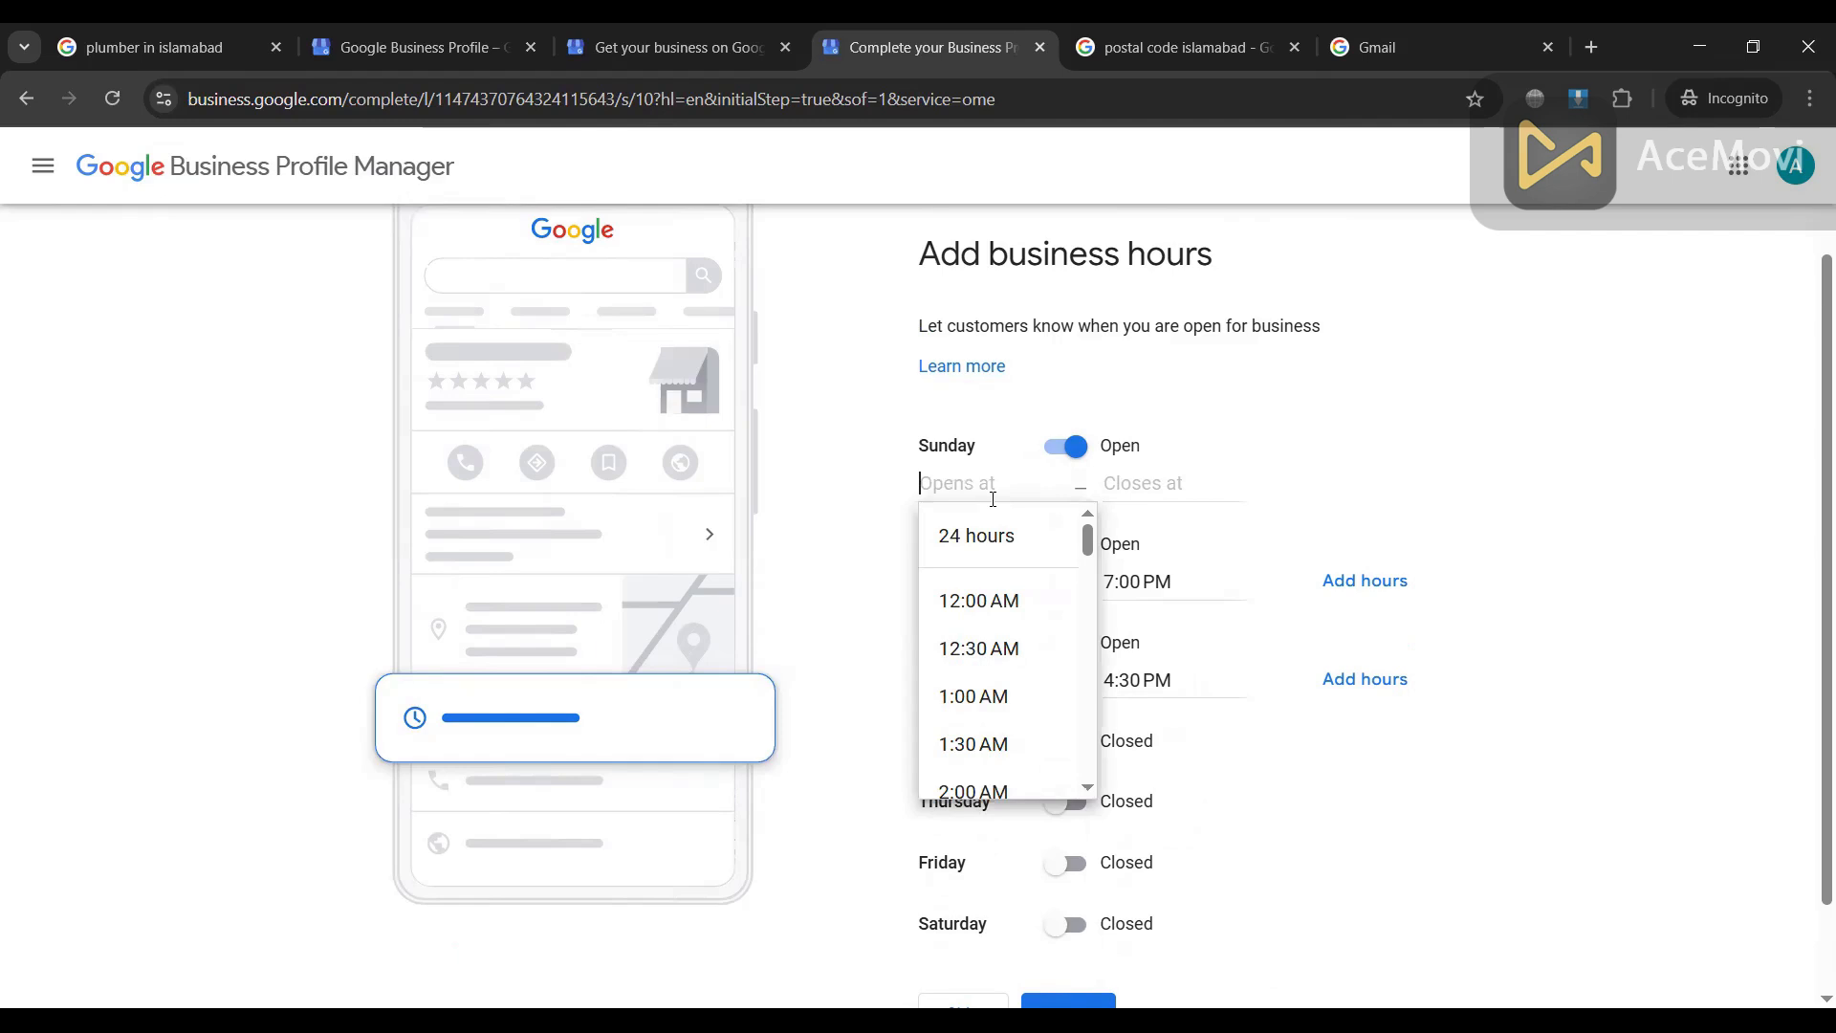
{"action": "left_click", "coordinate": [988, 538]}
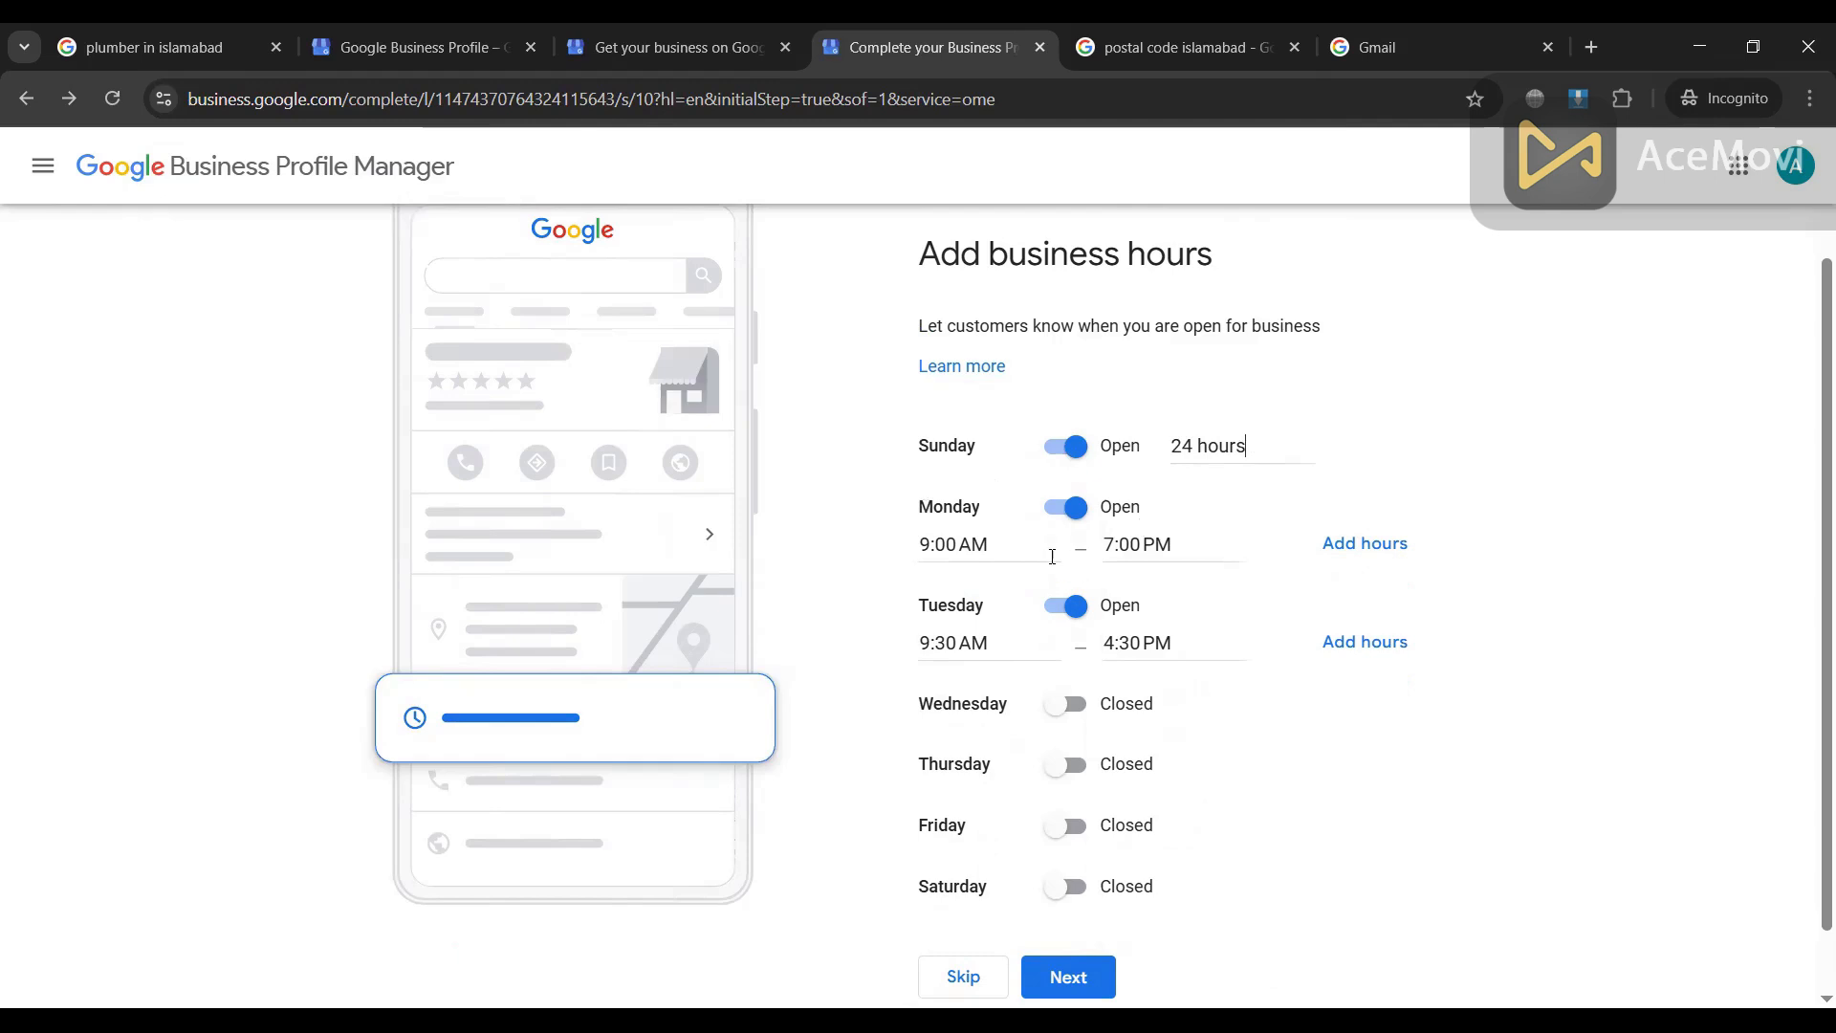
{"action": "scroll", "coordinate": [1056, 552], "scroll_direction": "down", "scroll_amount": 1}
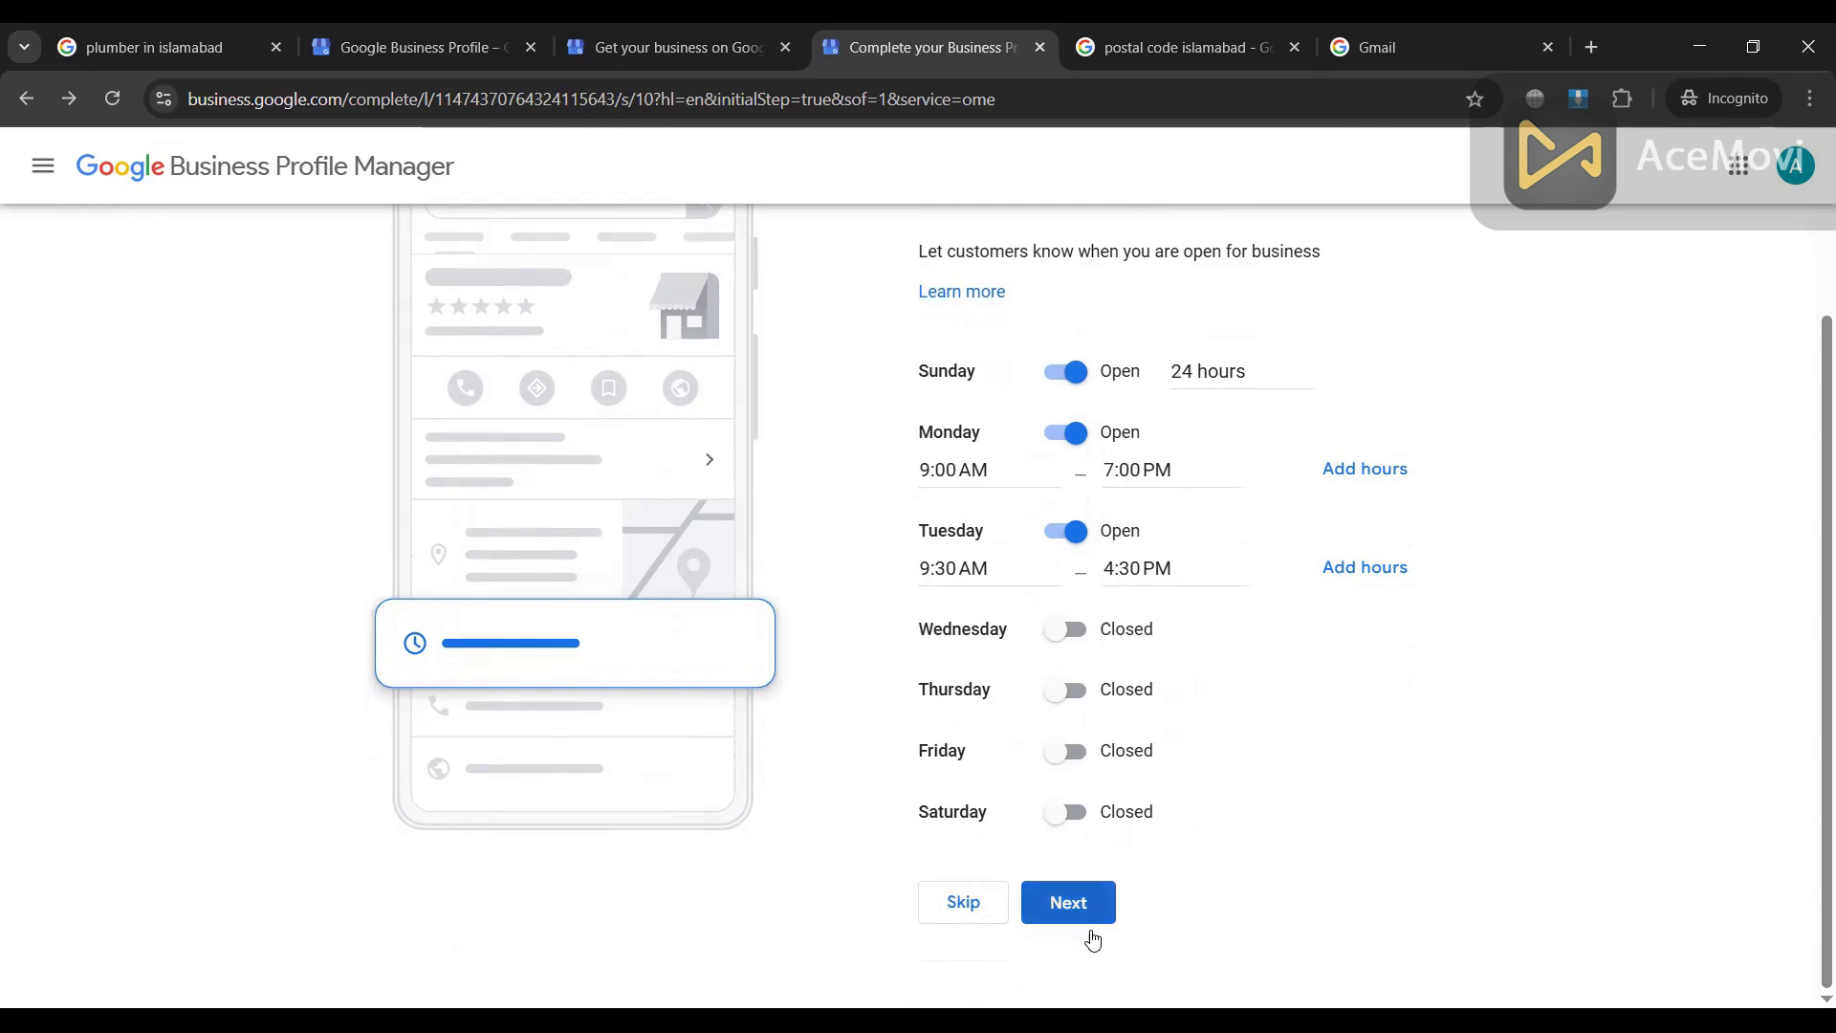
{"action": "left_click", "coordinate": [1080, 638]}
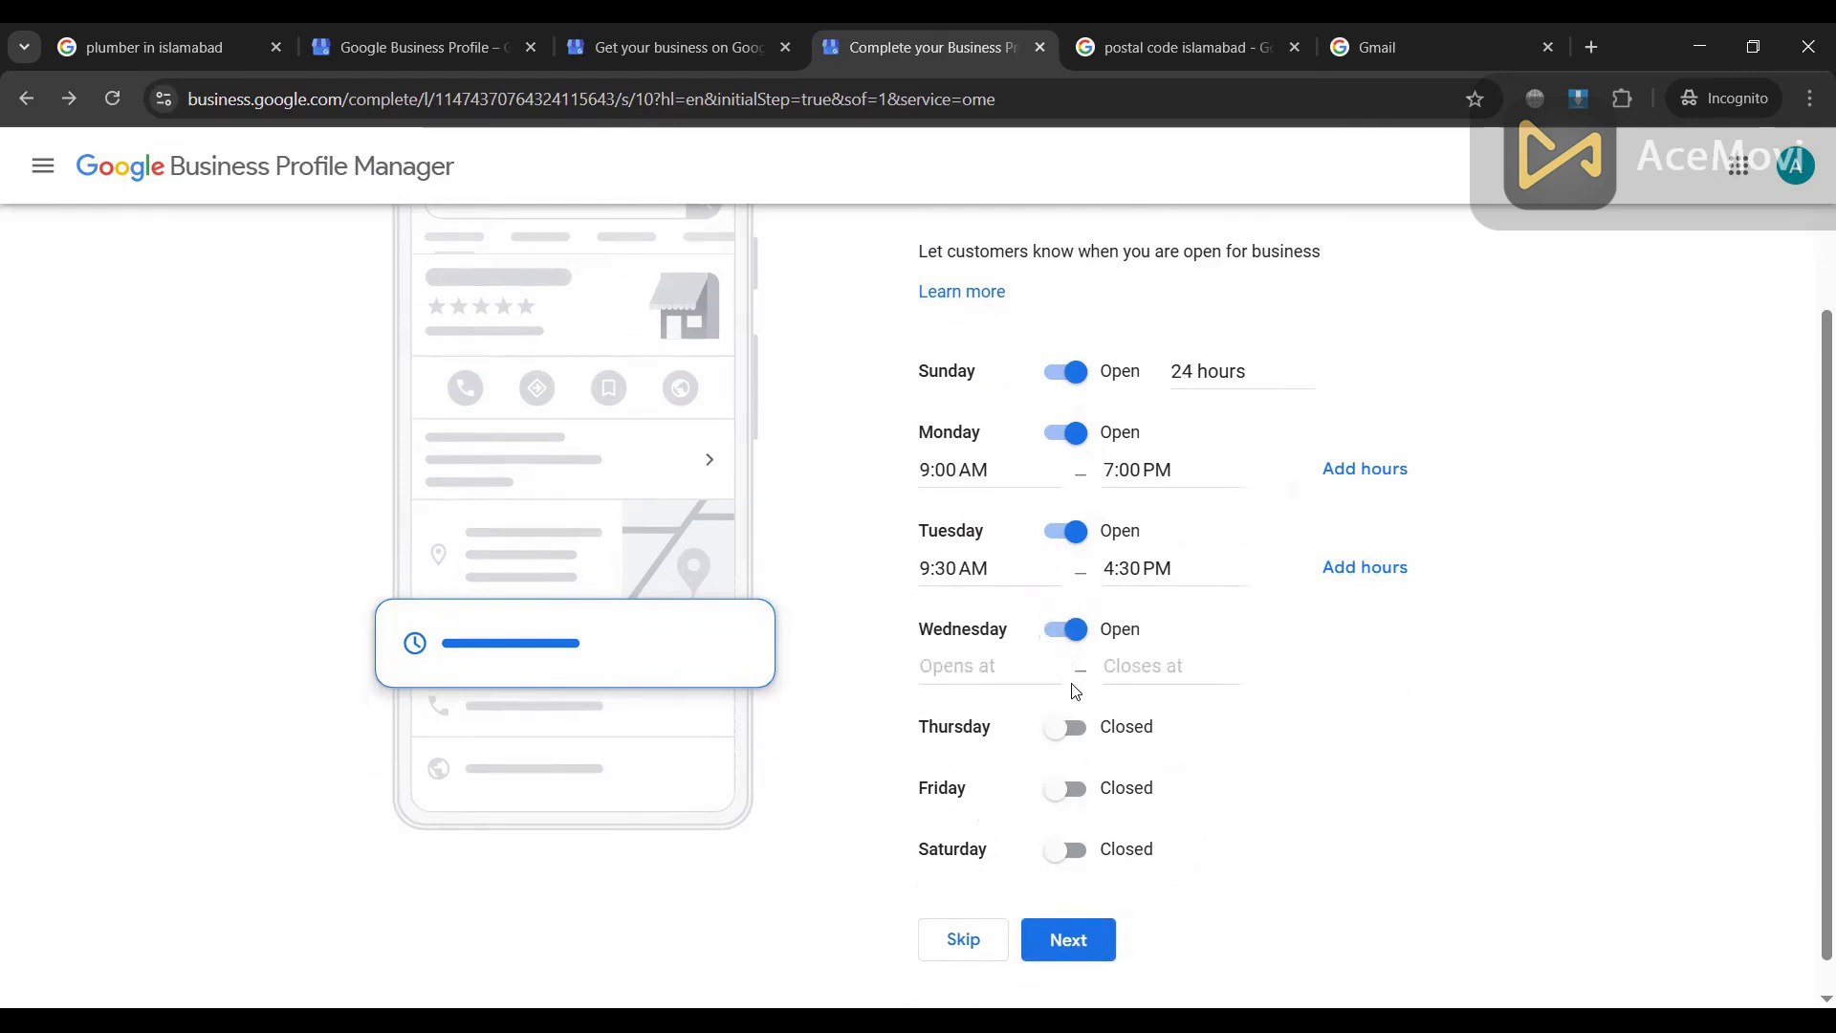
{"action": "left_click", "coordinate": [1052, 670]}
{"action": "left_click", "coordinate": [1056, 725]}
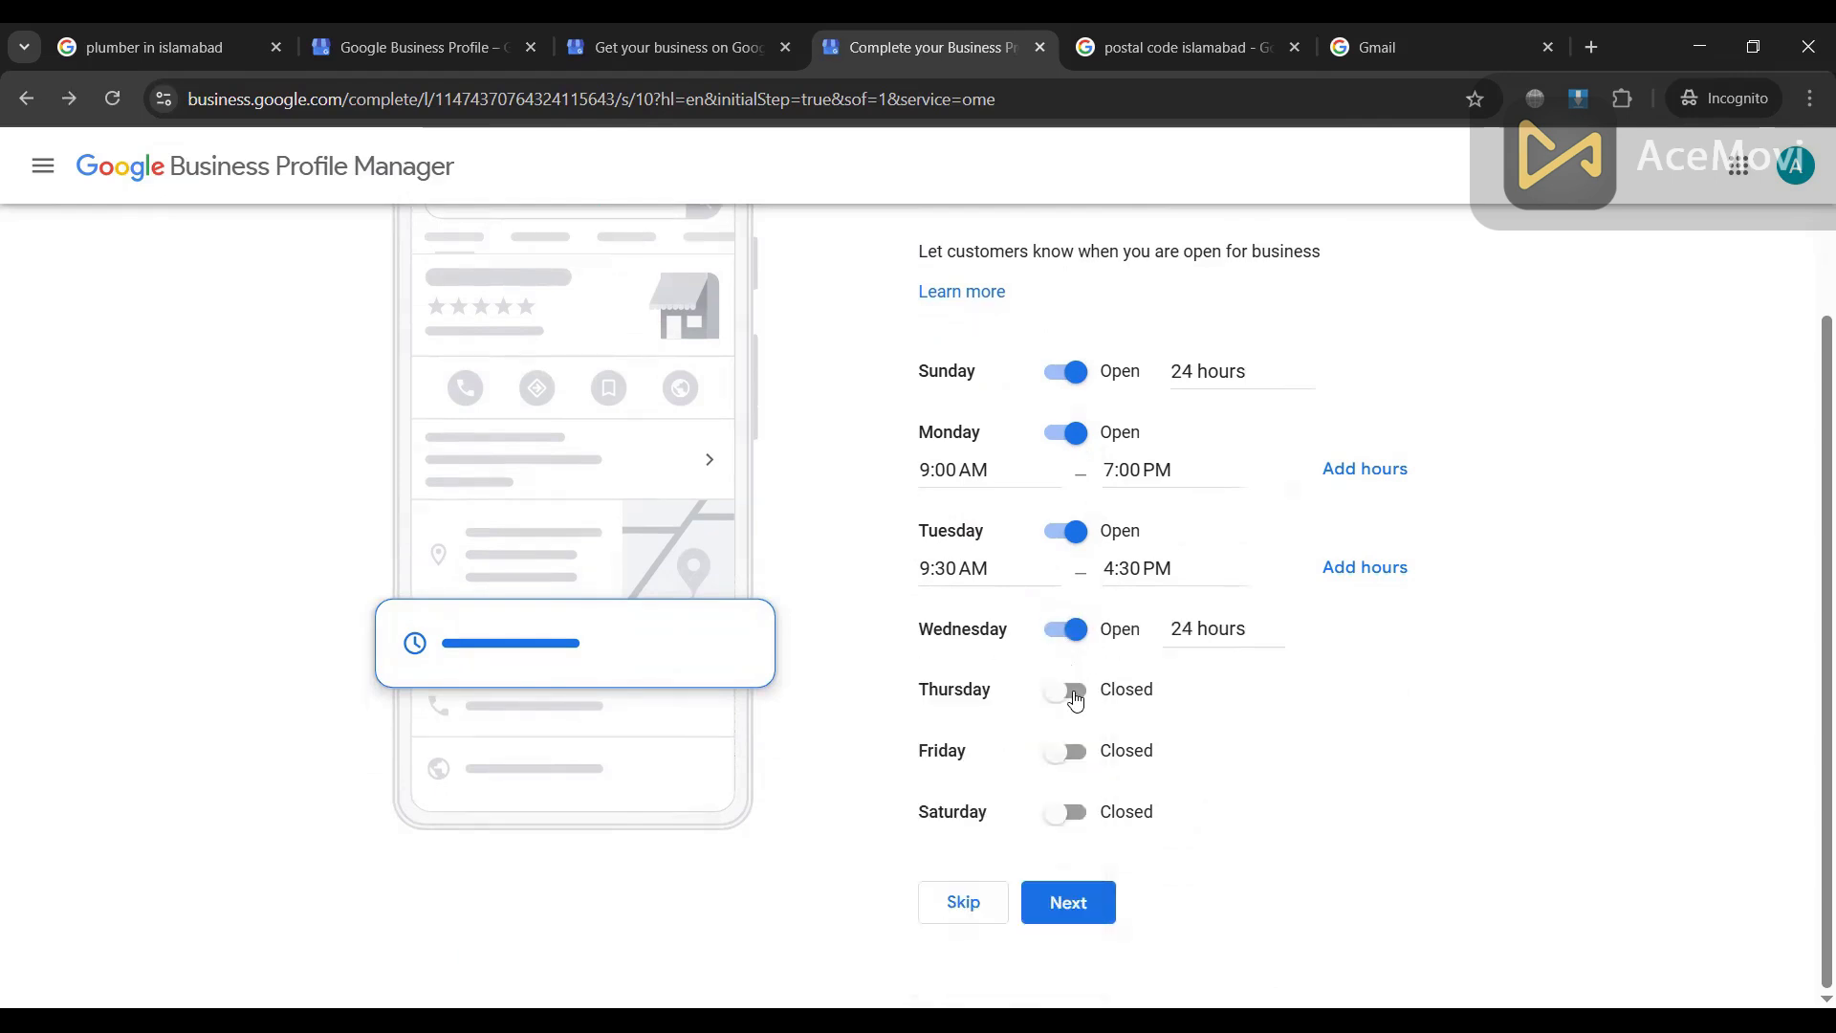
Step: Make Thursday, Friday and Saturday open 24 hours and save the hours
{"action": "left_click", "coordinate": [1064, 690]}
{"action": "left_click", "coordinate": [1052, 725]}
{"action": "left_click", "coordinate": [1042, 773]}
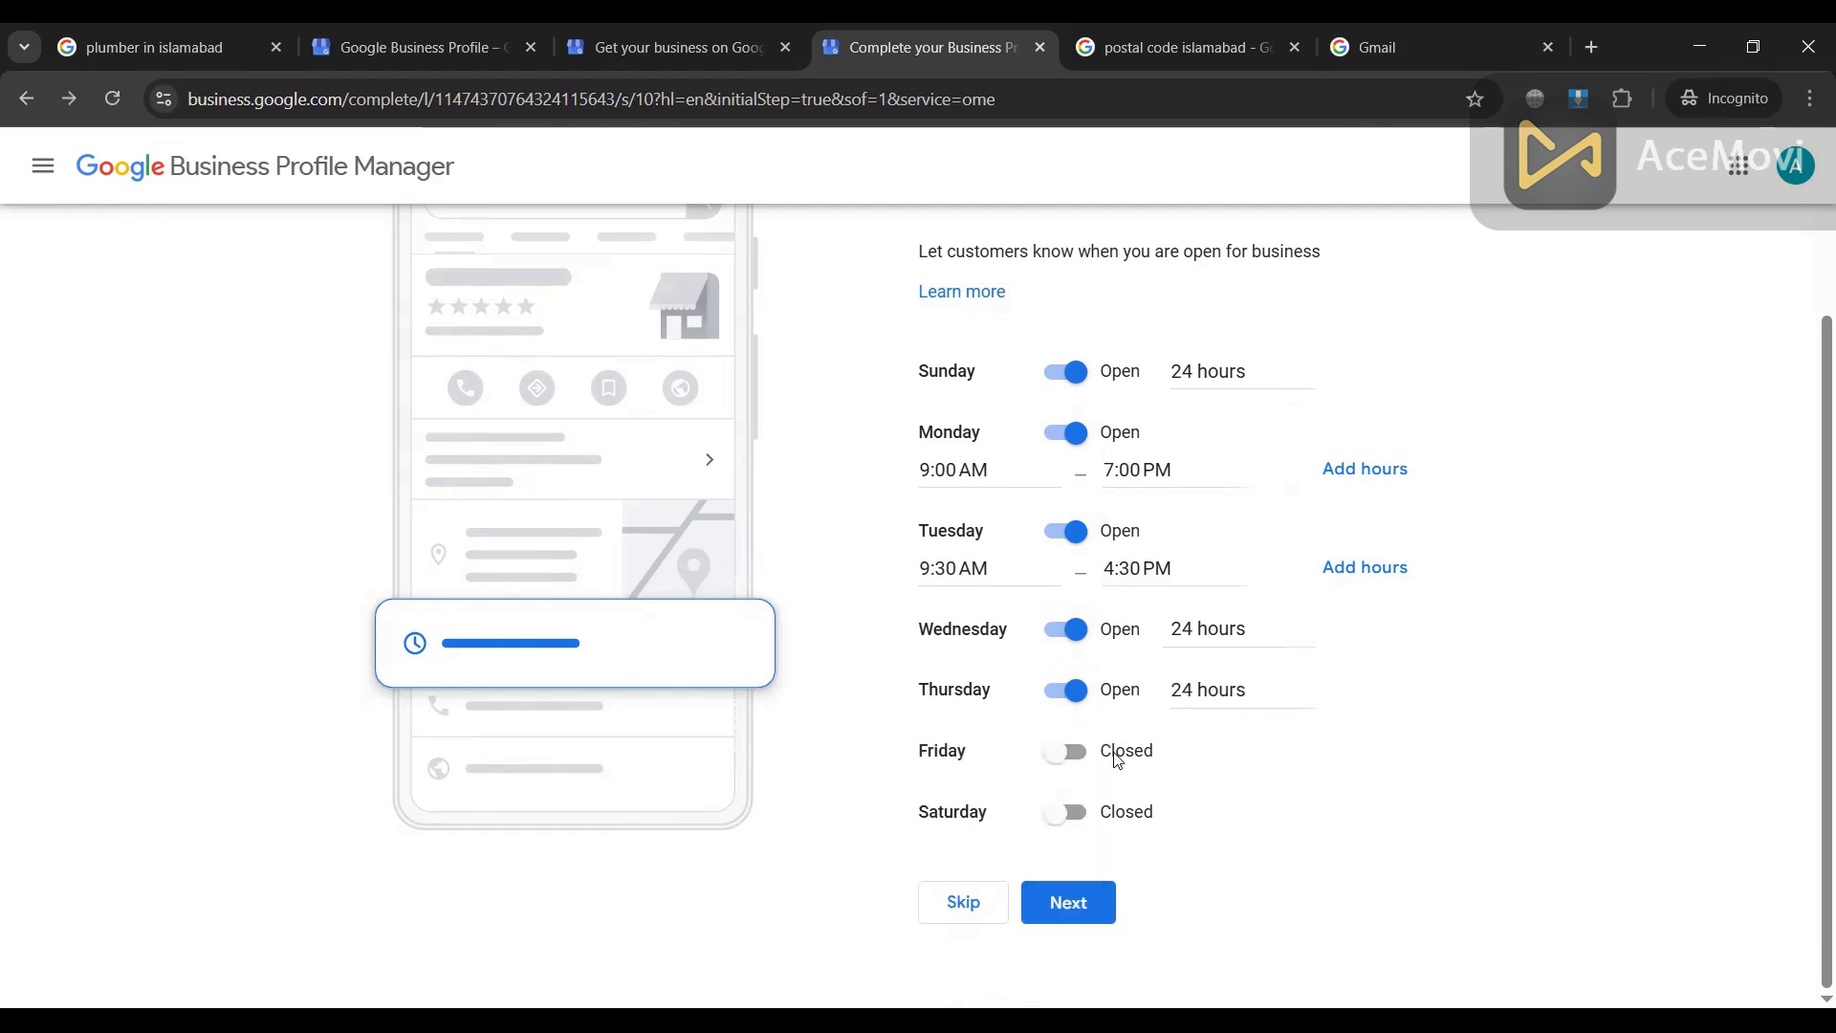
{"action": "left_click", "coordinate": [1074, 755]}
{"action": "left_click", "coordinate": [1033, 790]}
{"action": "left_click", "coordinate": [1002, 854]}
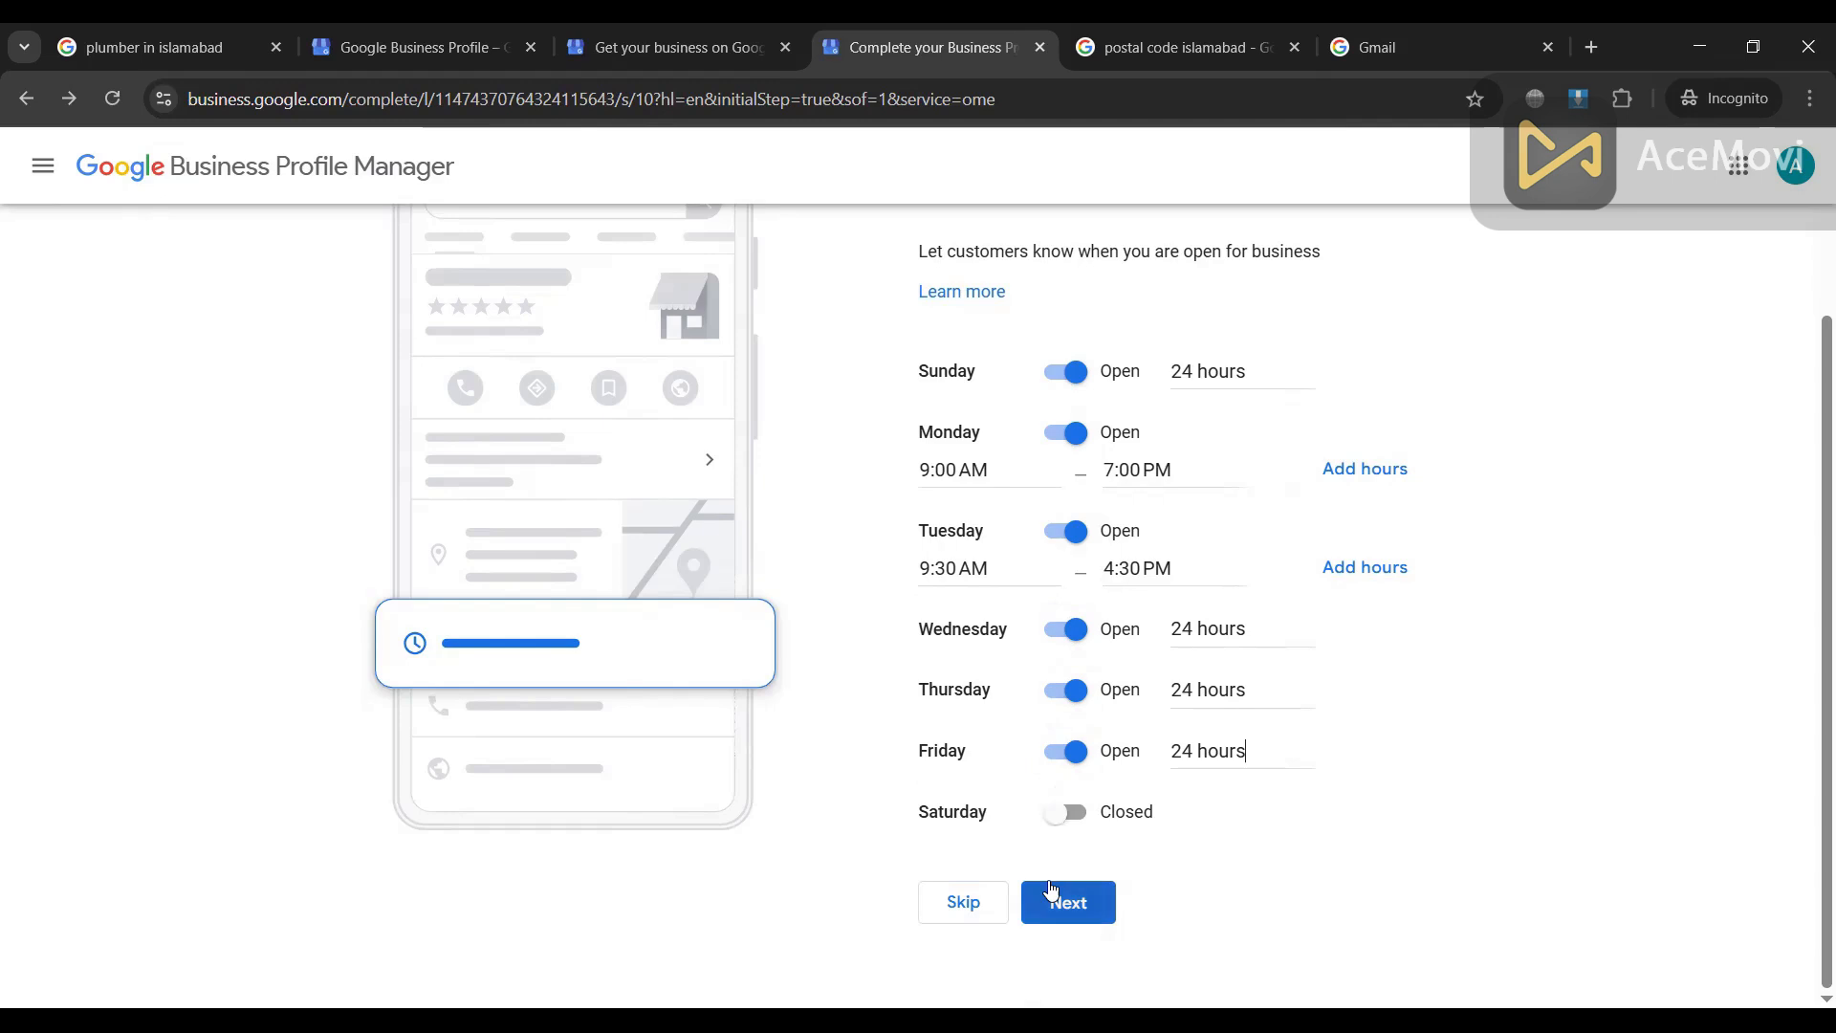
{"action": "left_click", "coordinate": [1078, 816]}
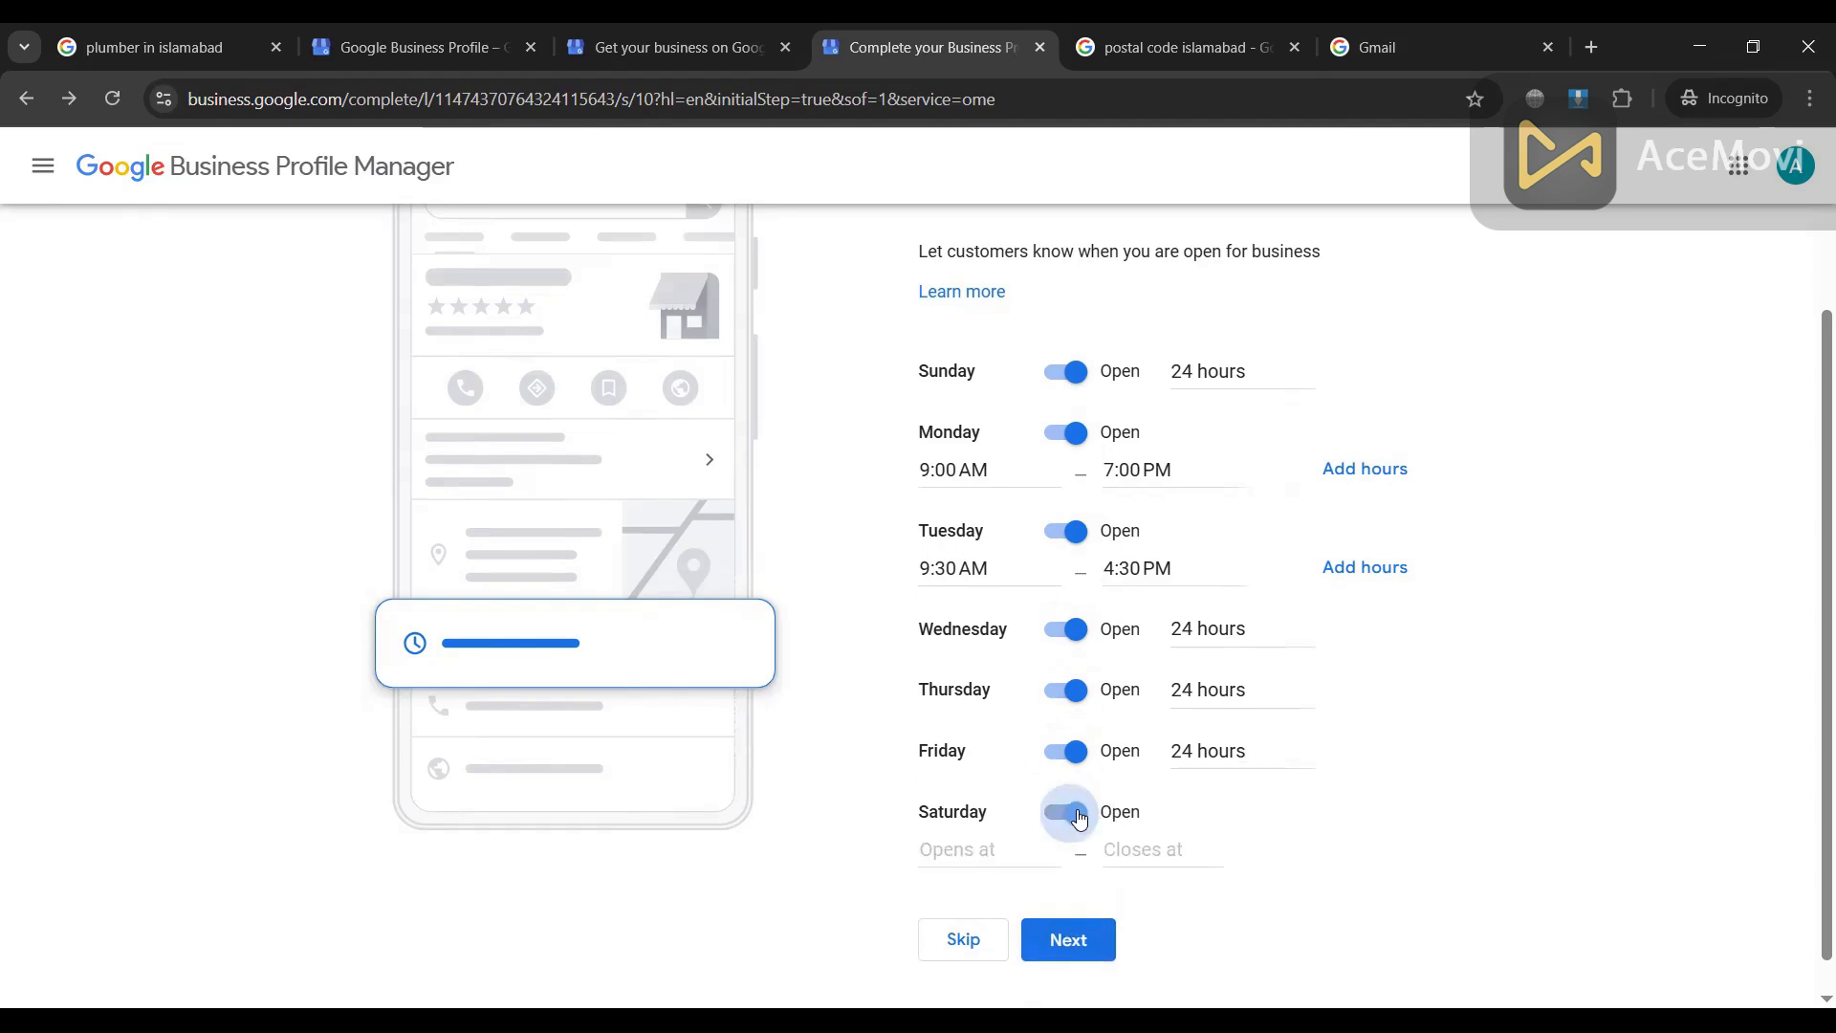
{"action": "left_click", "coordinate": [1006, 832]}
{"action": "left_click", "coordinate": [1001, 897]}
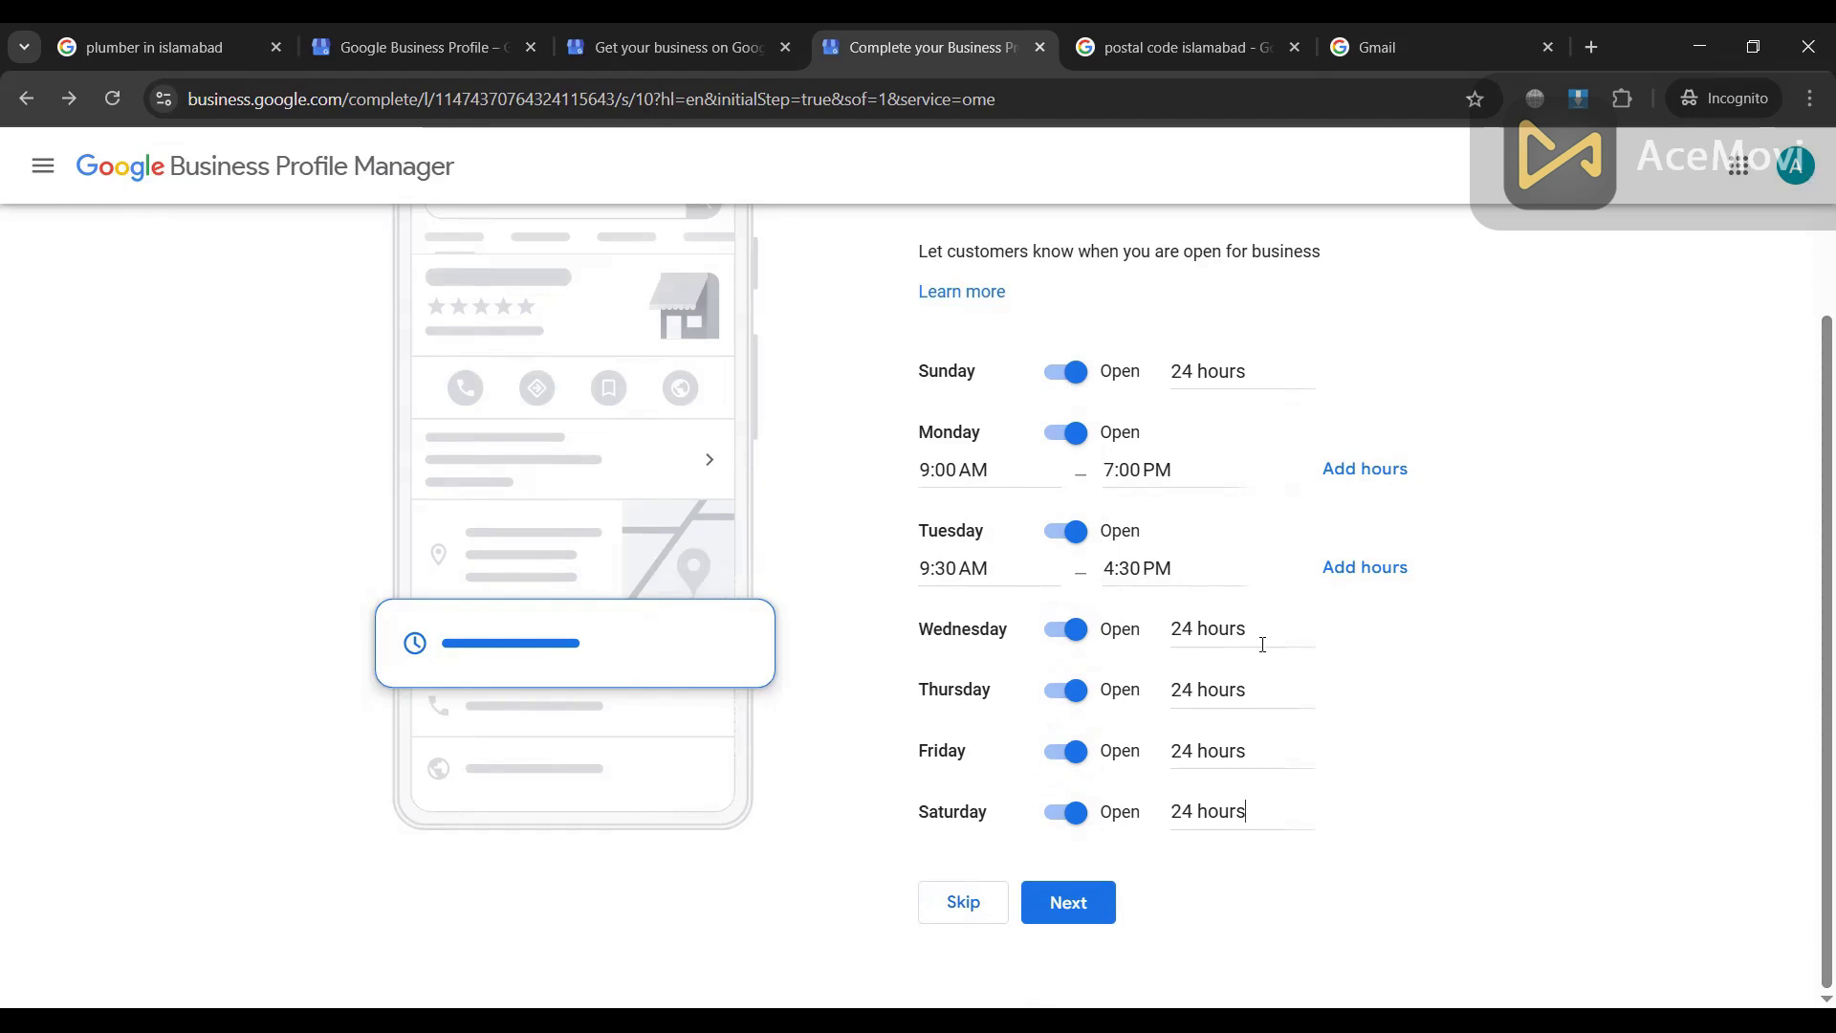
{"action": "left_click", "coordinate": [1090, 923]}
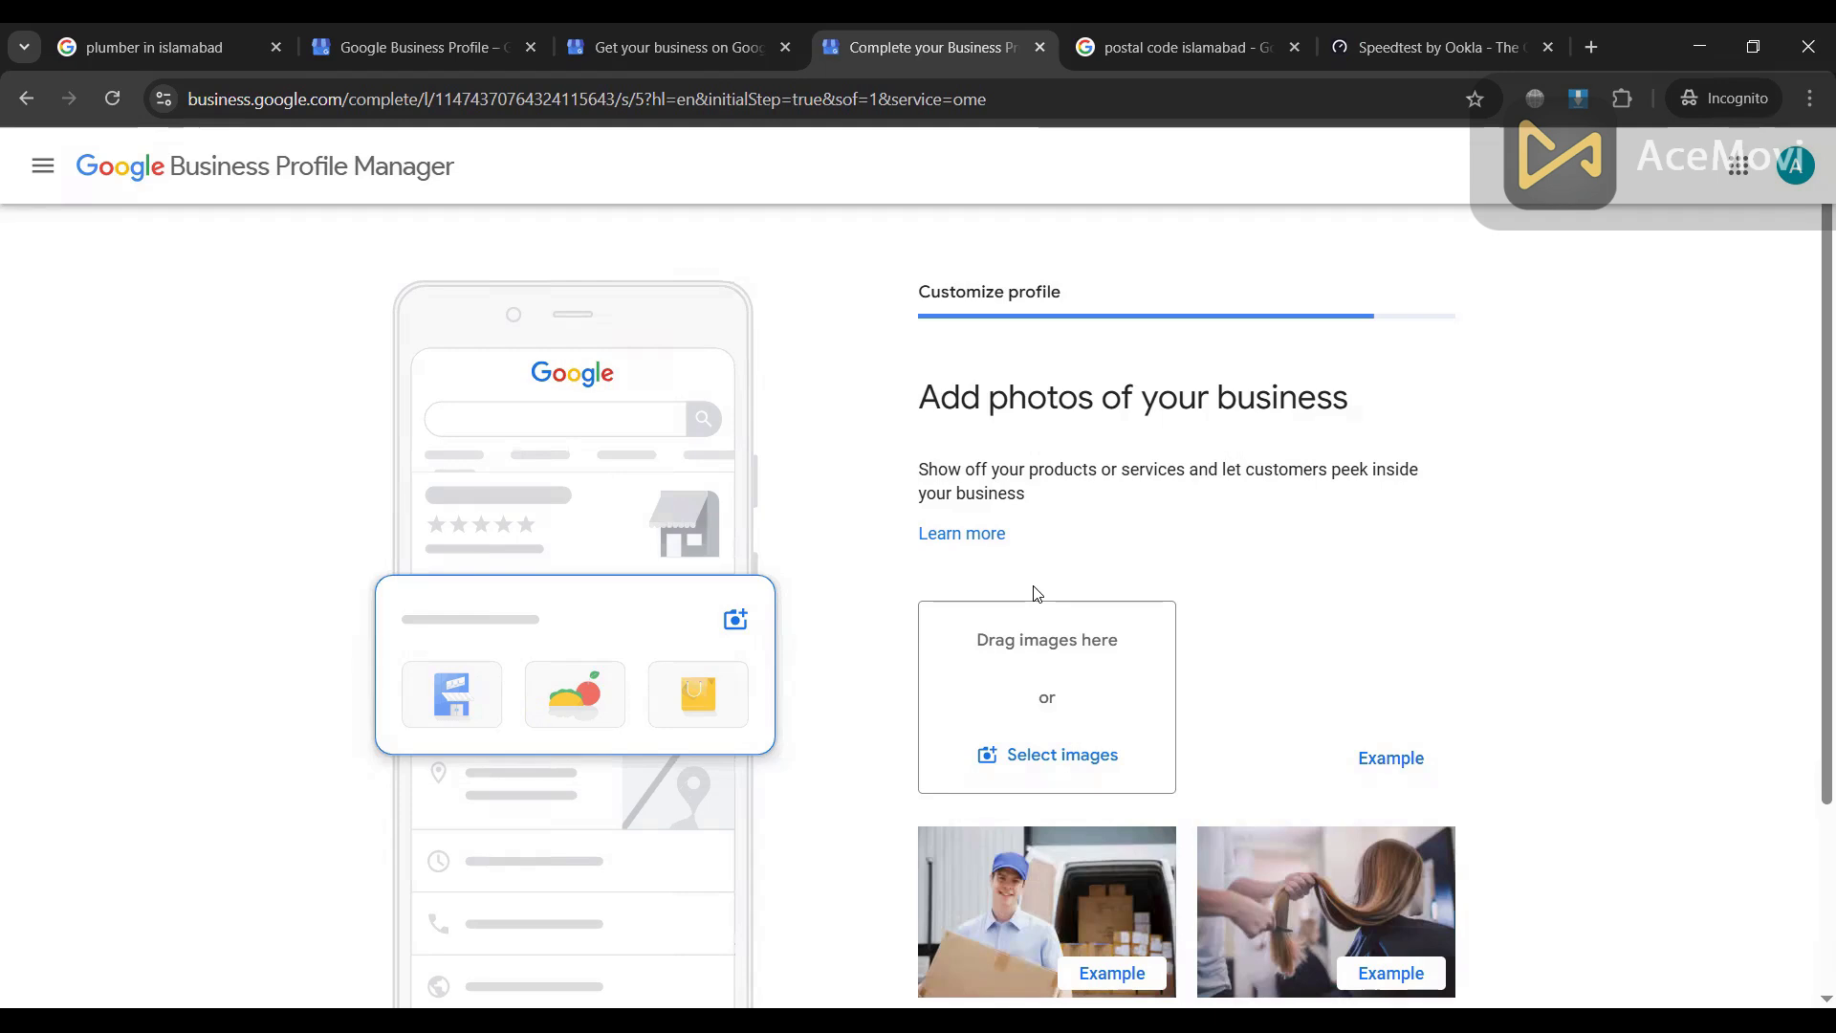
{"action": "scroll", "coordinate": [1332, 438], "scroll_direction": "down", "scroll_amount": 3}
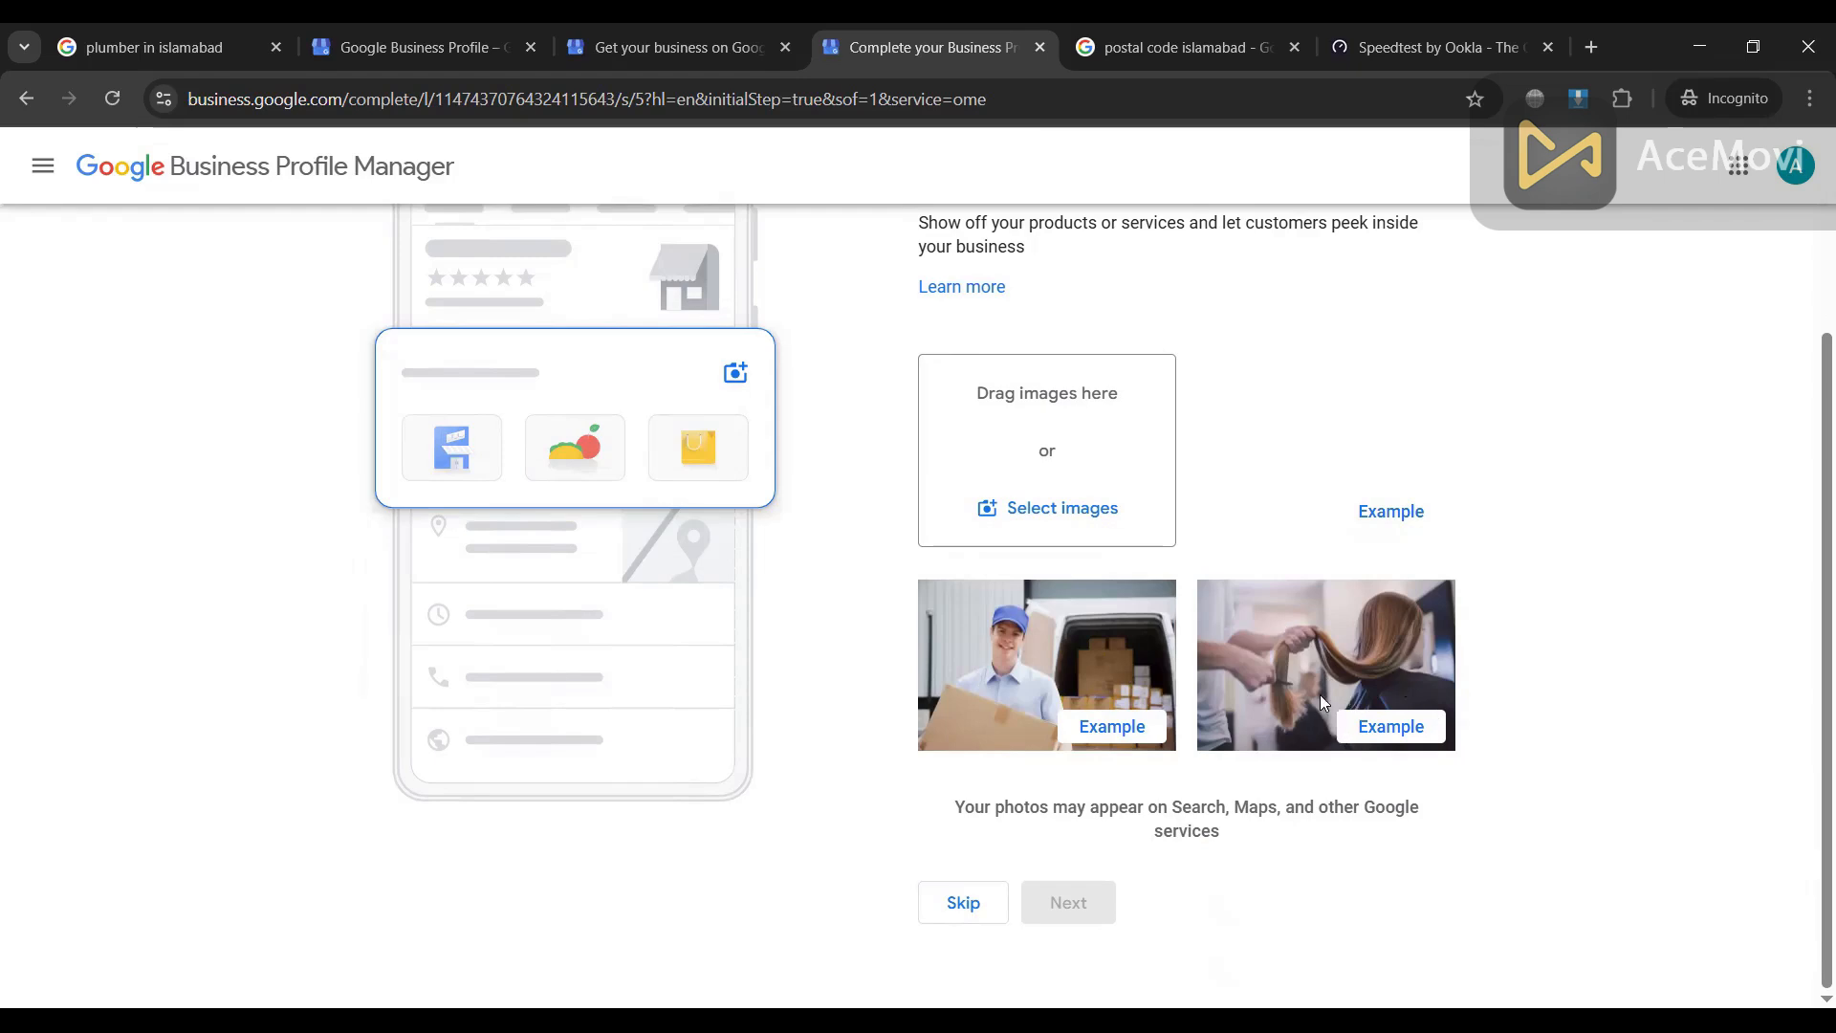
{"action": "scroll", "coordinate": [1320, 694], "scroll_direction": "up", "scroll_amount": 2}
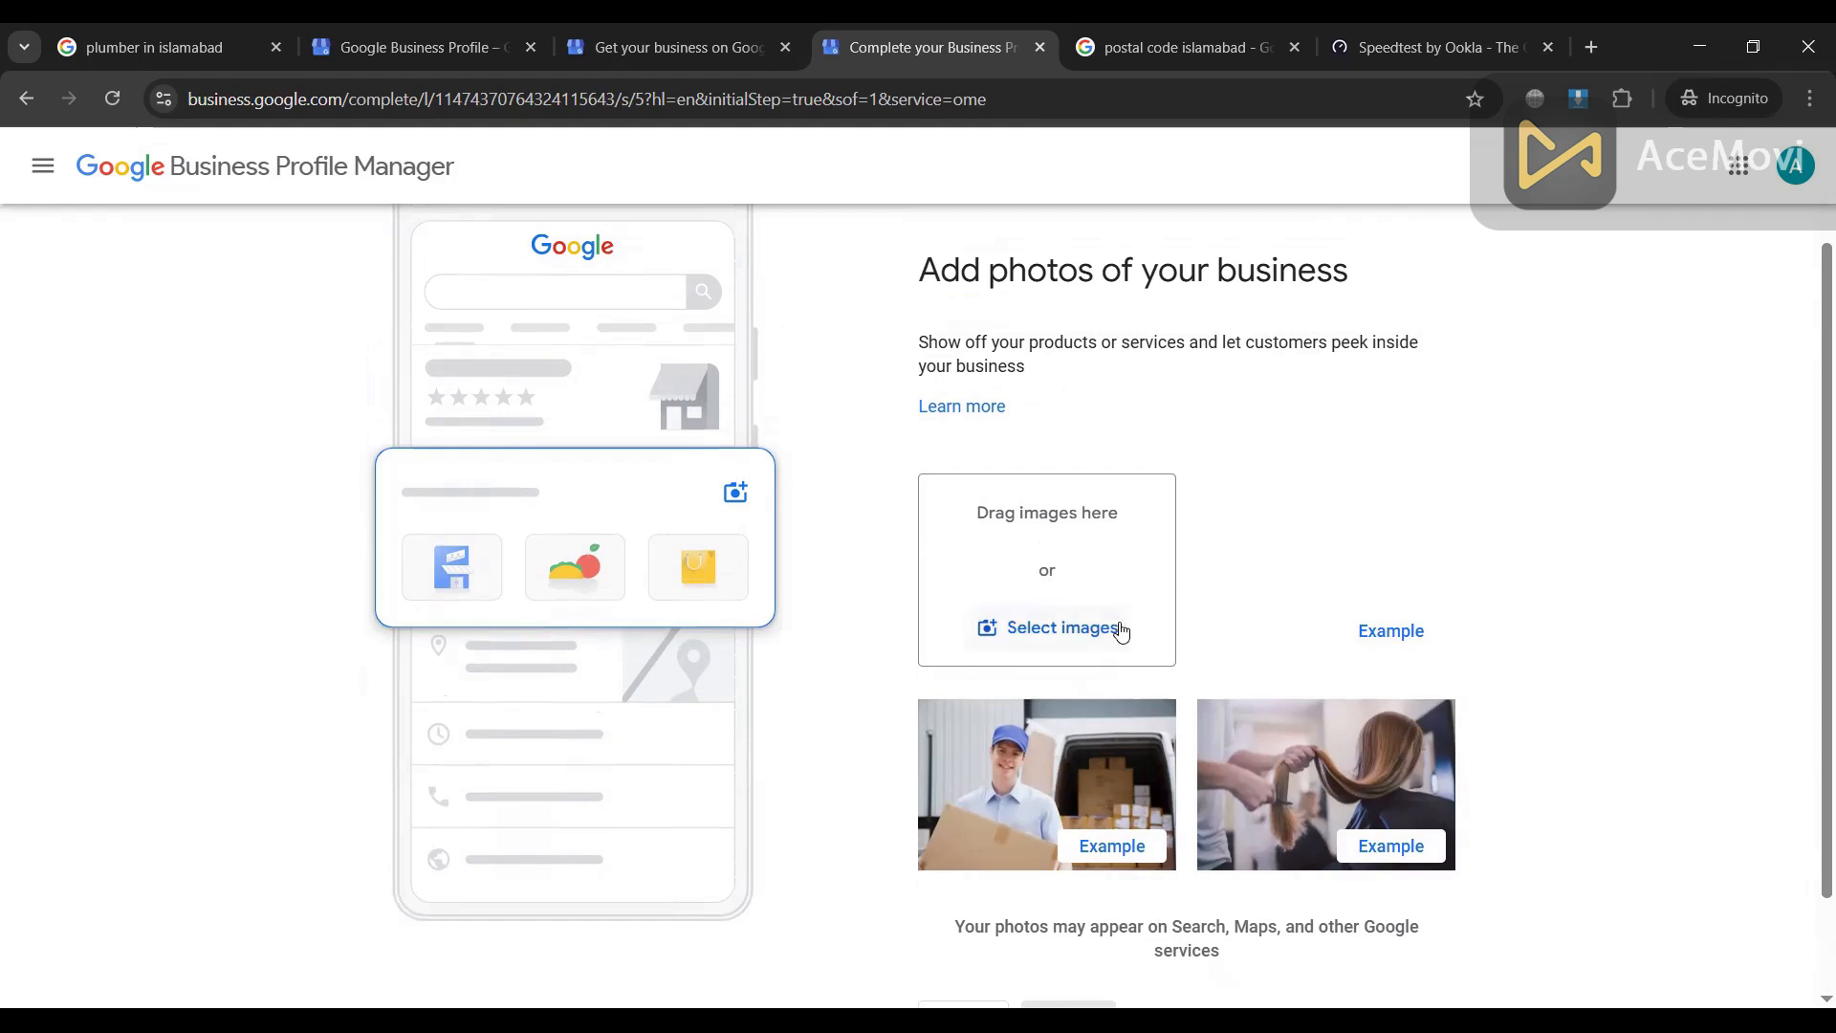
{"action": "left_click", "coordinate": [1066, 639]}
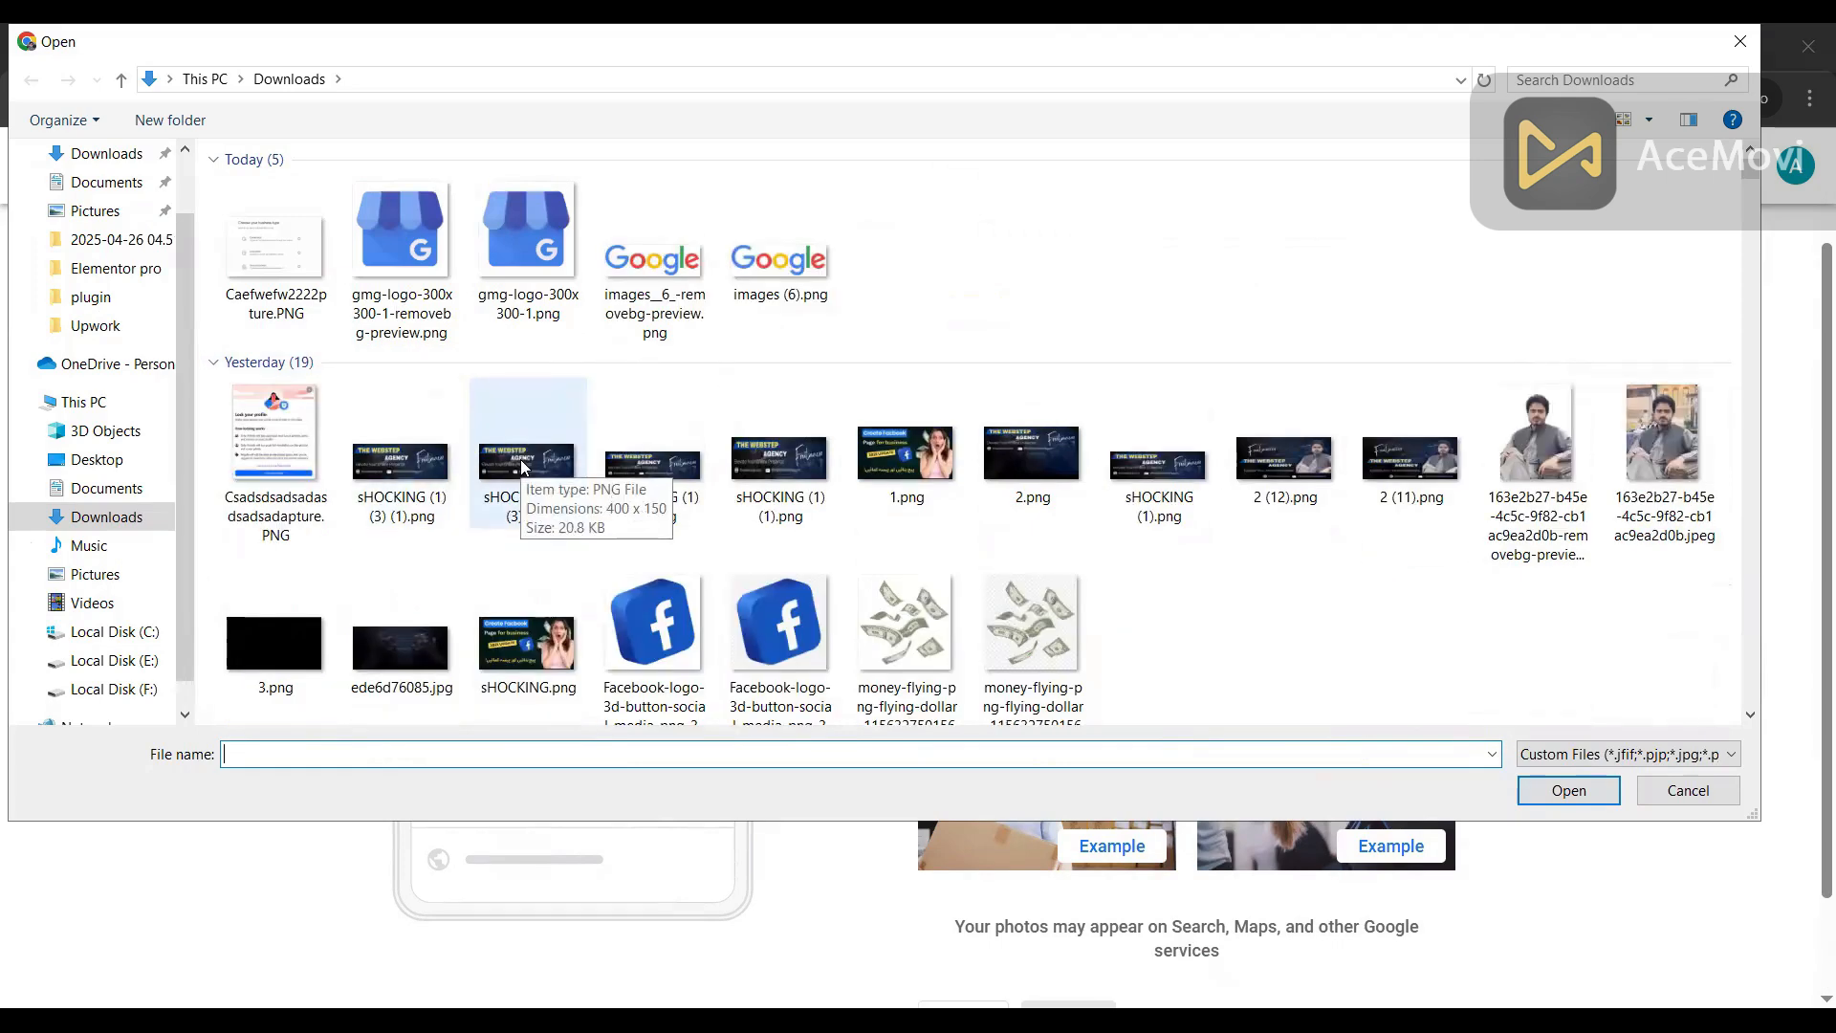
Step: Upload the apartment building photo 14-print-21202
{"action": "scroll", "coordinate": [872, 620], "scroll_direction": "down", "scroll_amount": 5}
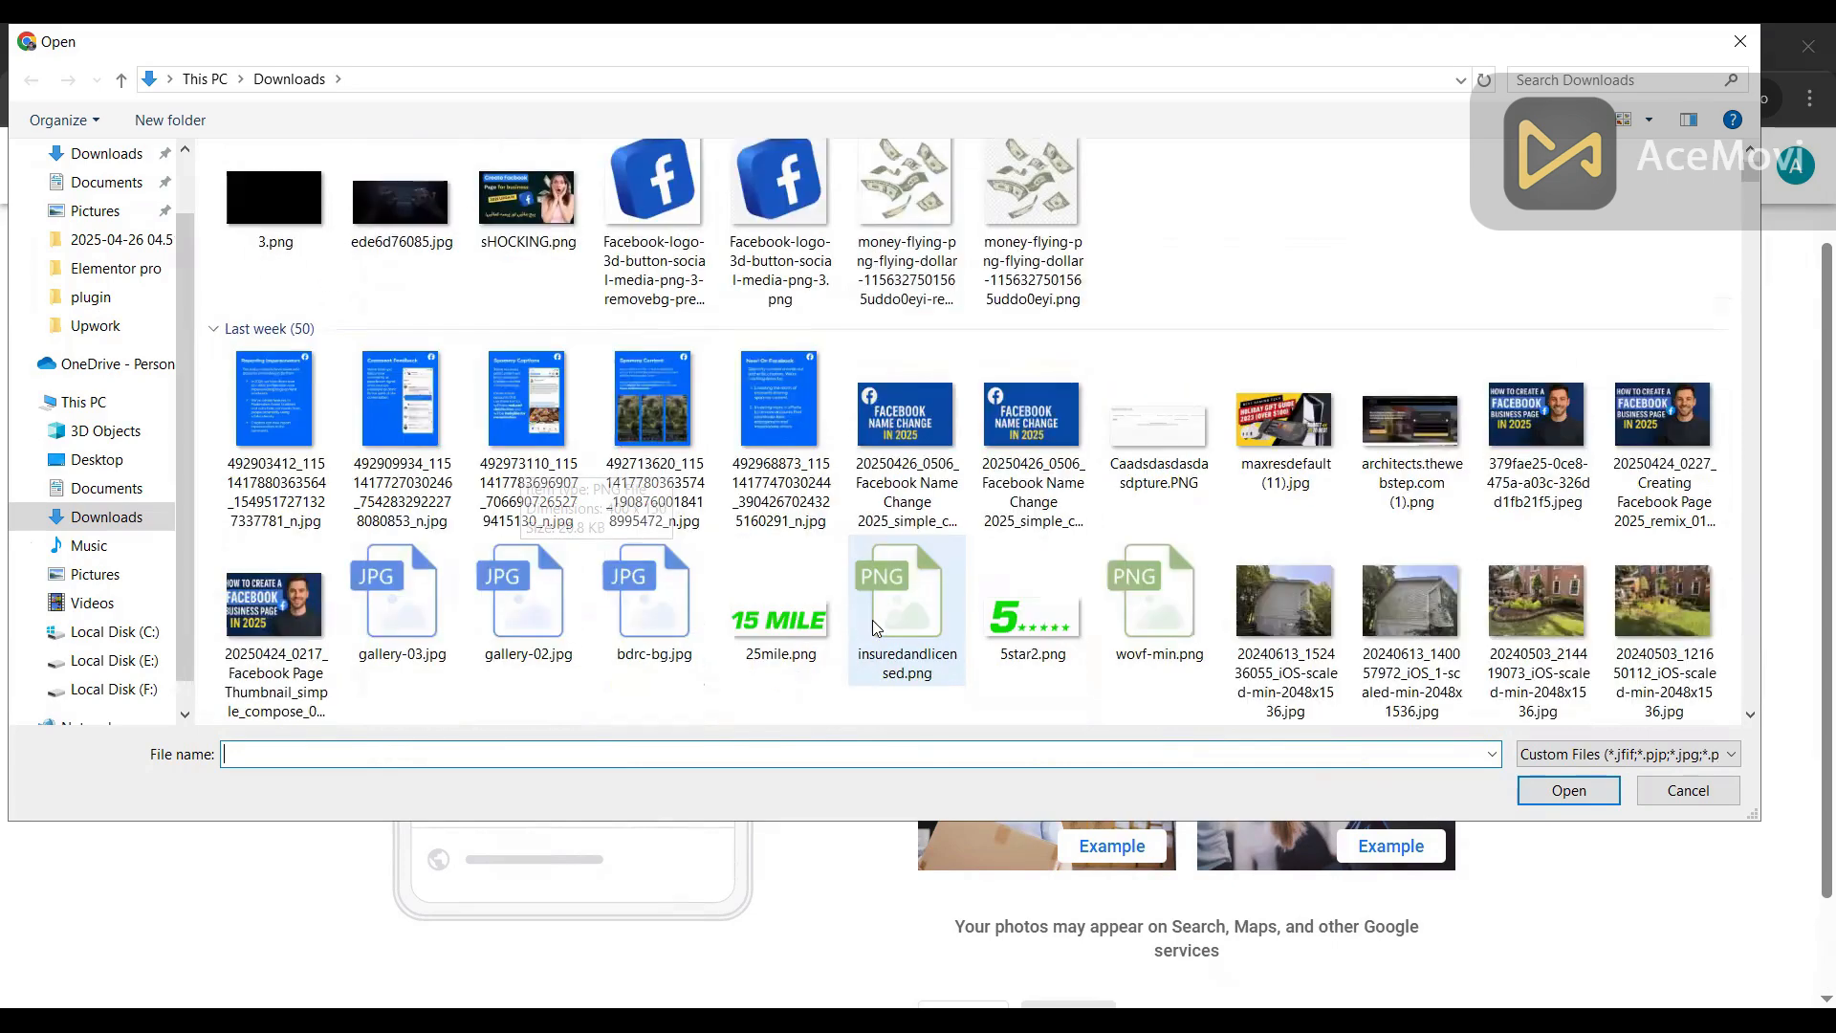
{"action": "scroll", "coordinate": [872, 619], "scroll_direction": "down", "scroll_amount": 4}
{"action": "scroll", "coordinate": [873, 620], "scroll_direction": "down", "scroll_amount": 6}
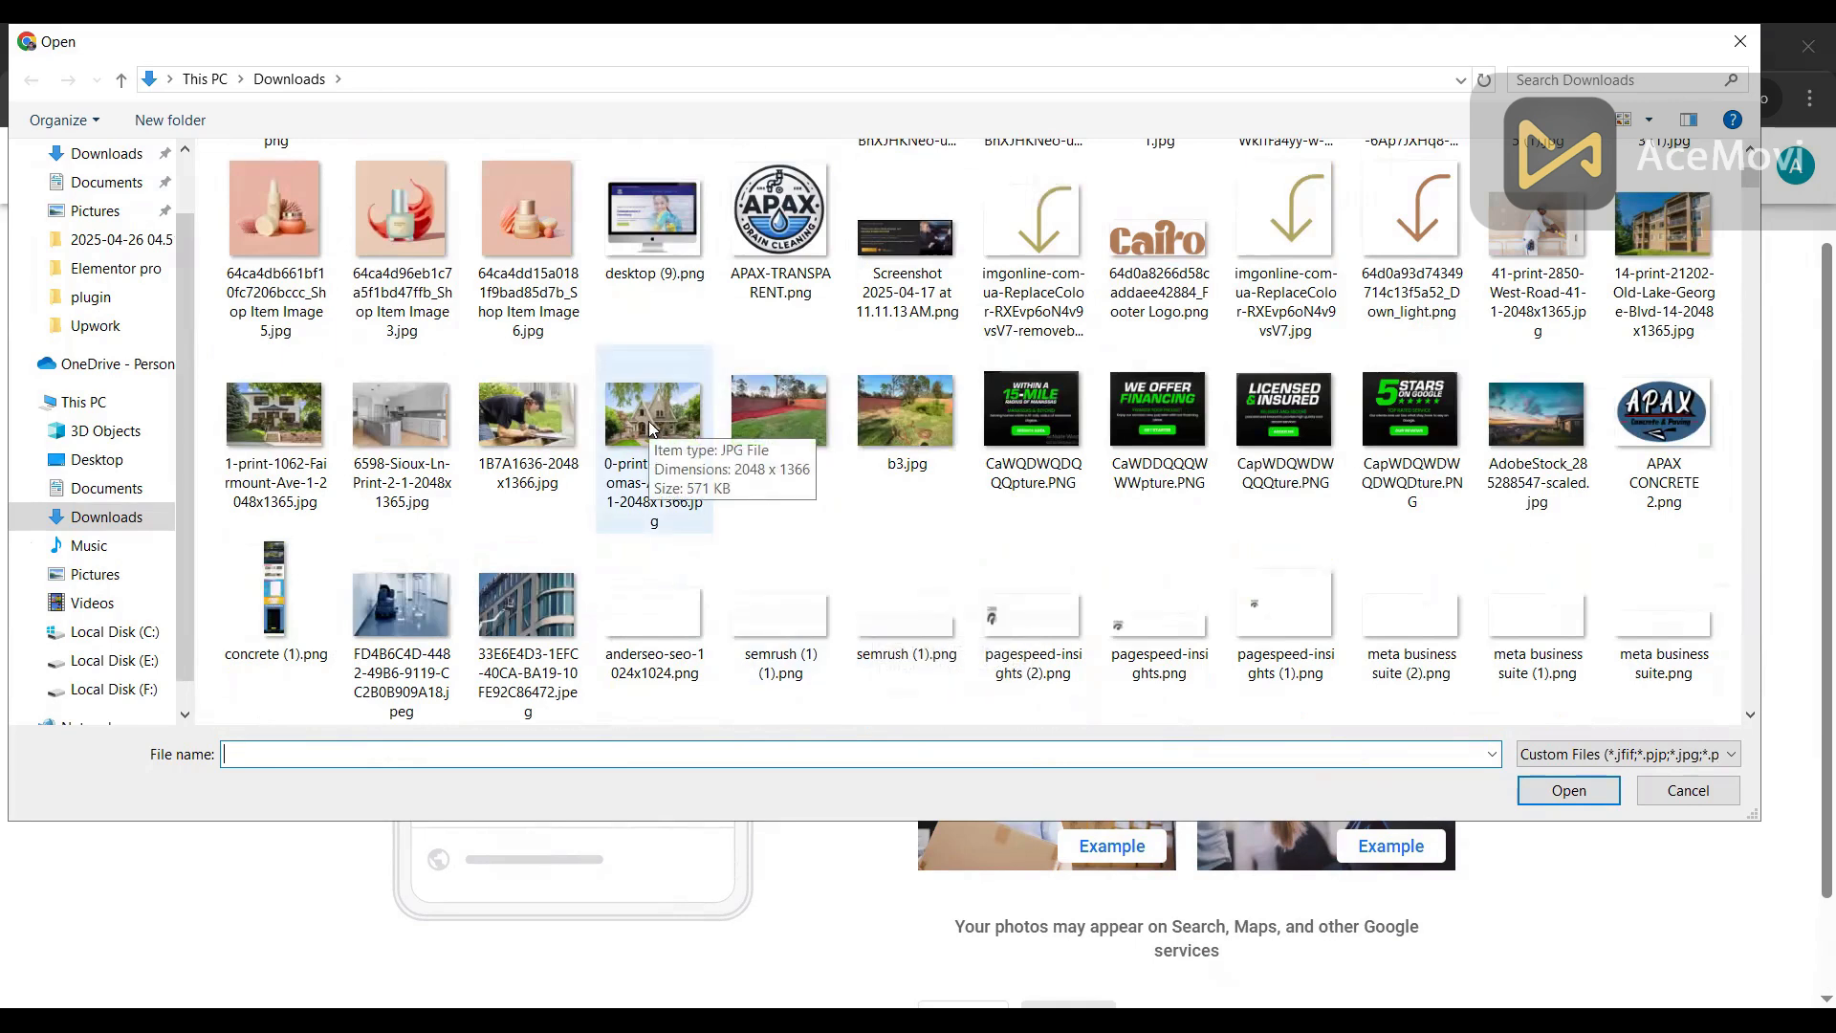
{"action": "left_click", "coordinate": [1675, 248]}
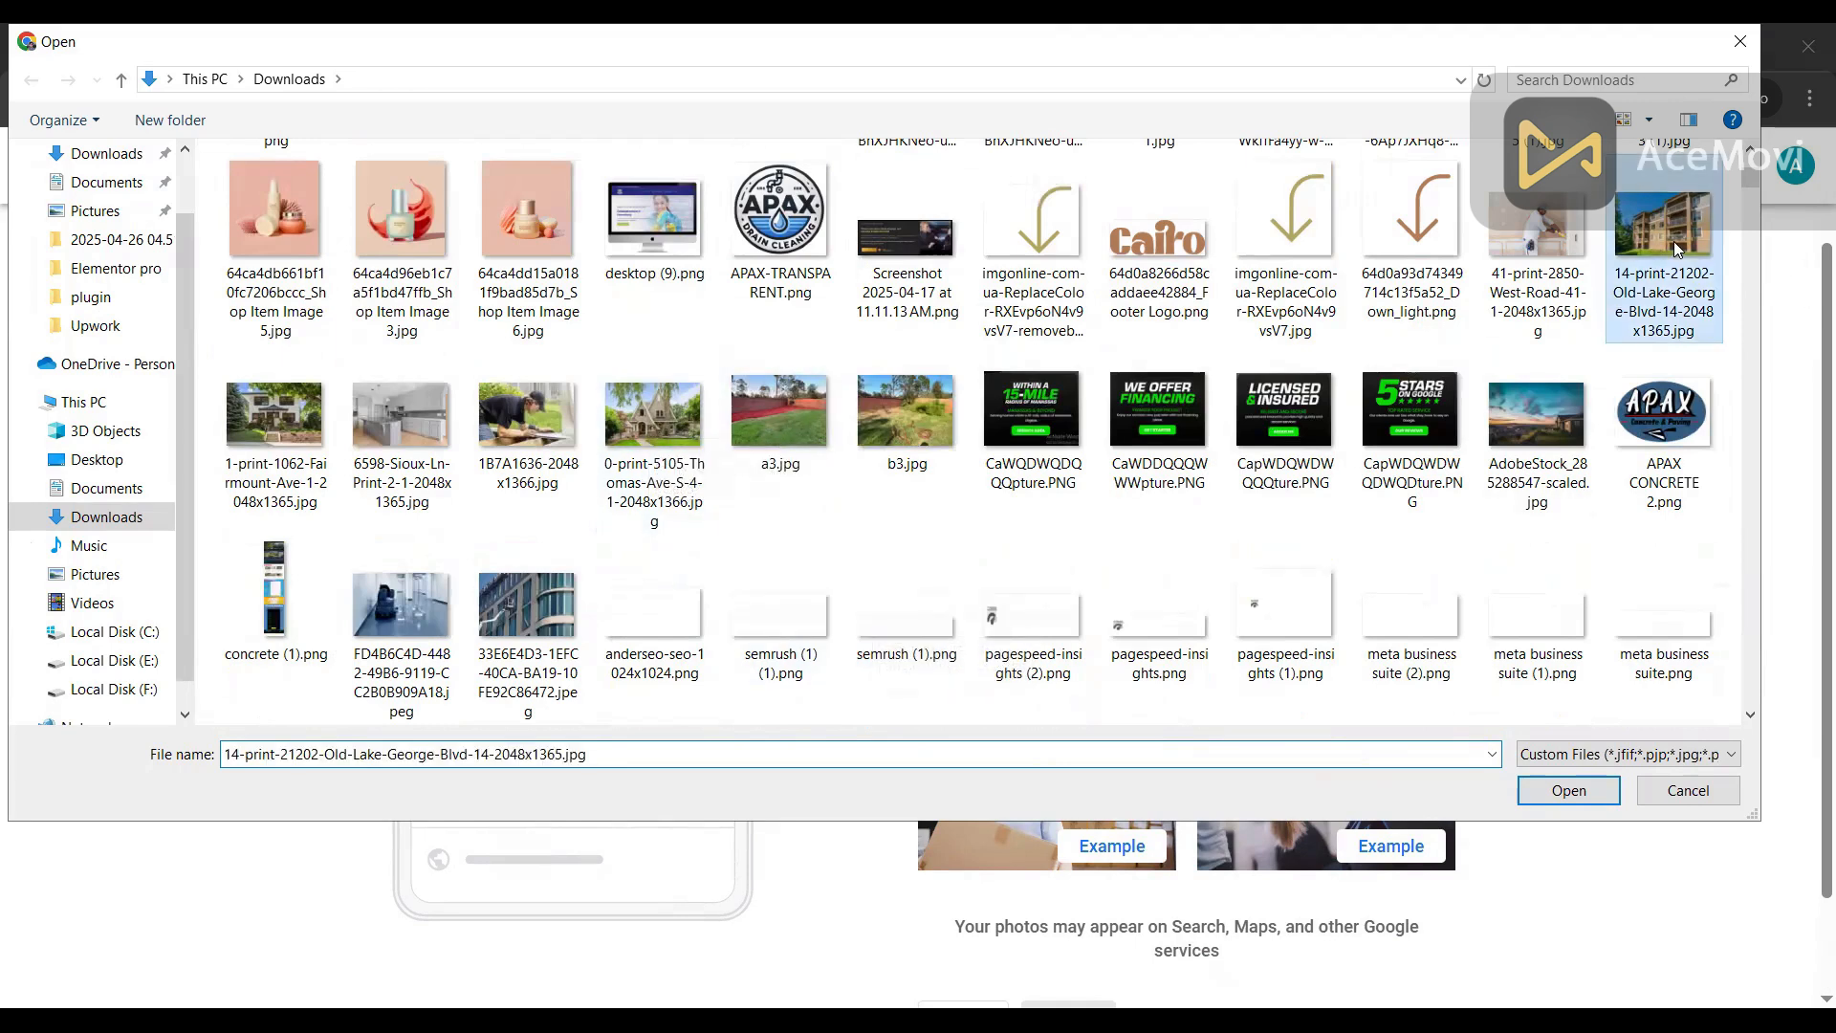
{"action": "double_click", "coordinate": [1675, 249]}
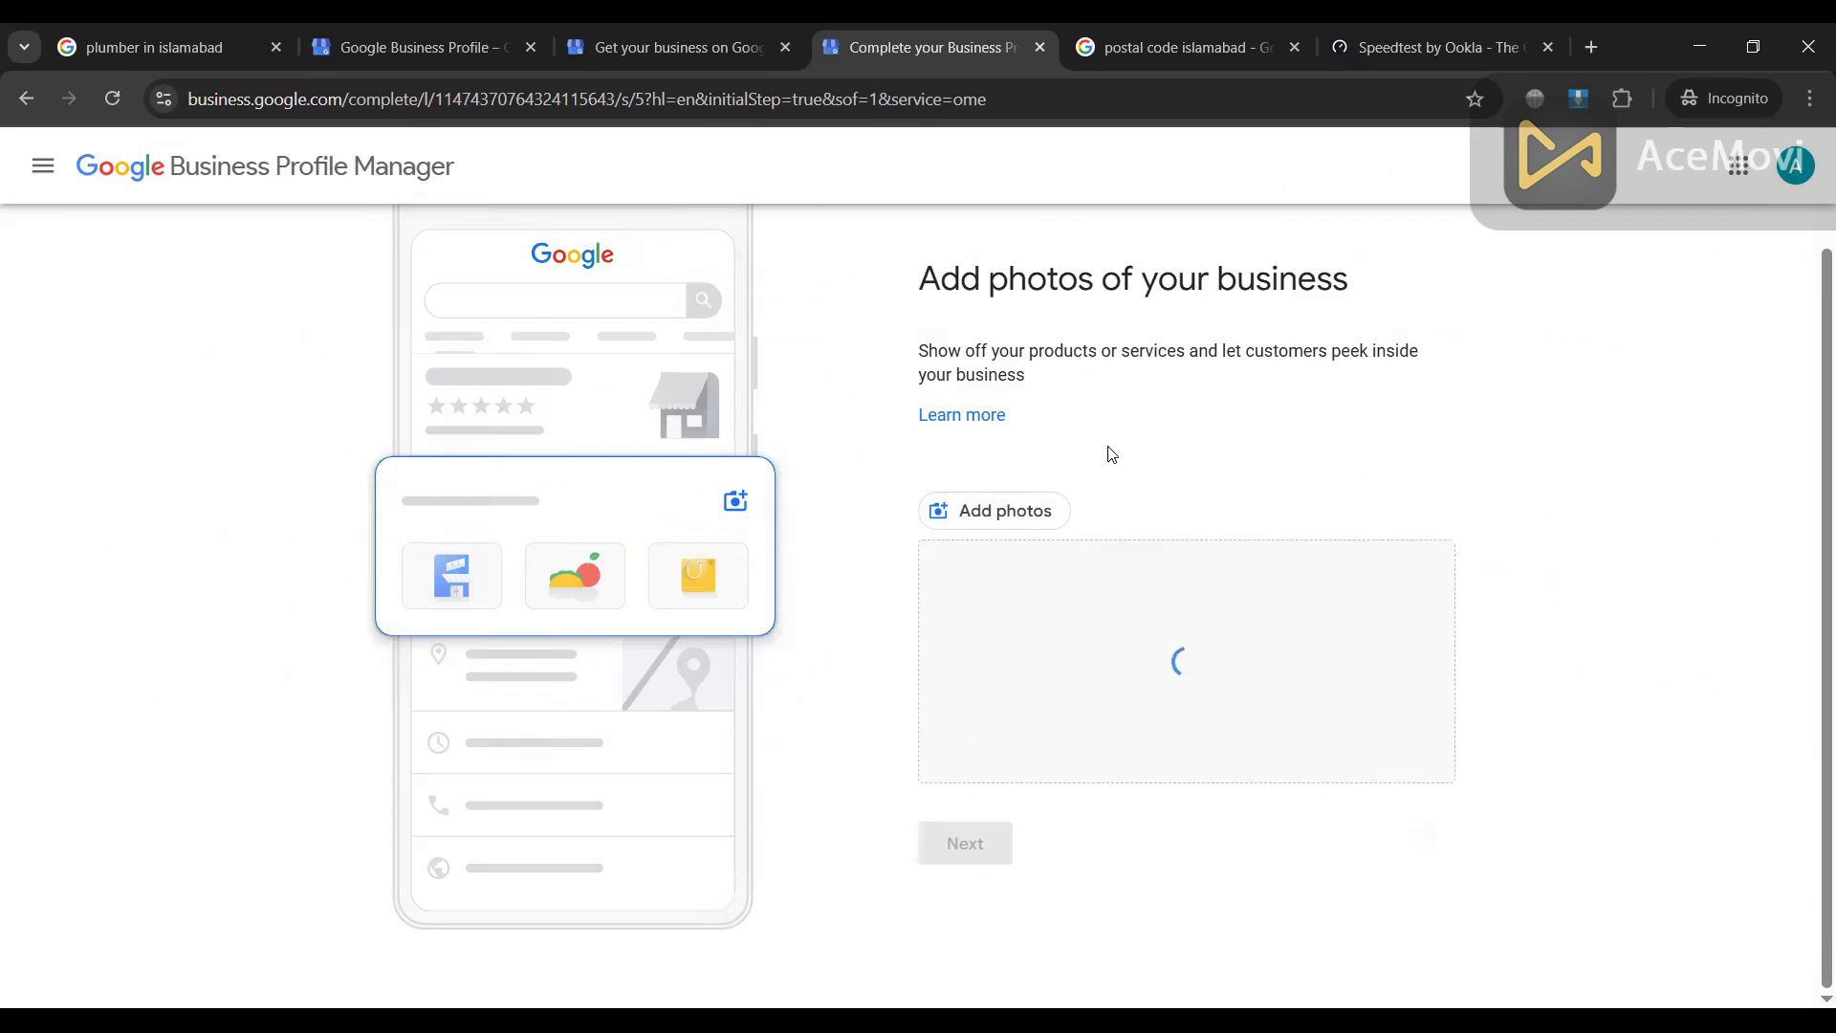
Step: Add the 6598-Sioux kitchen and b3.jpg lawn photos, then continue
{"action": "left_click", "coordinate": [993, 503]}
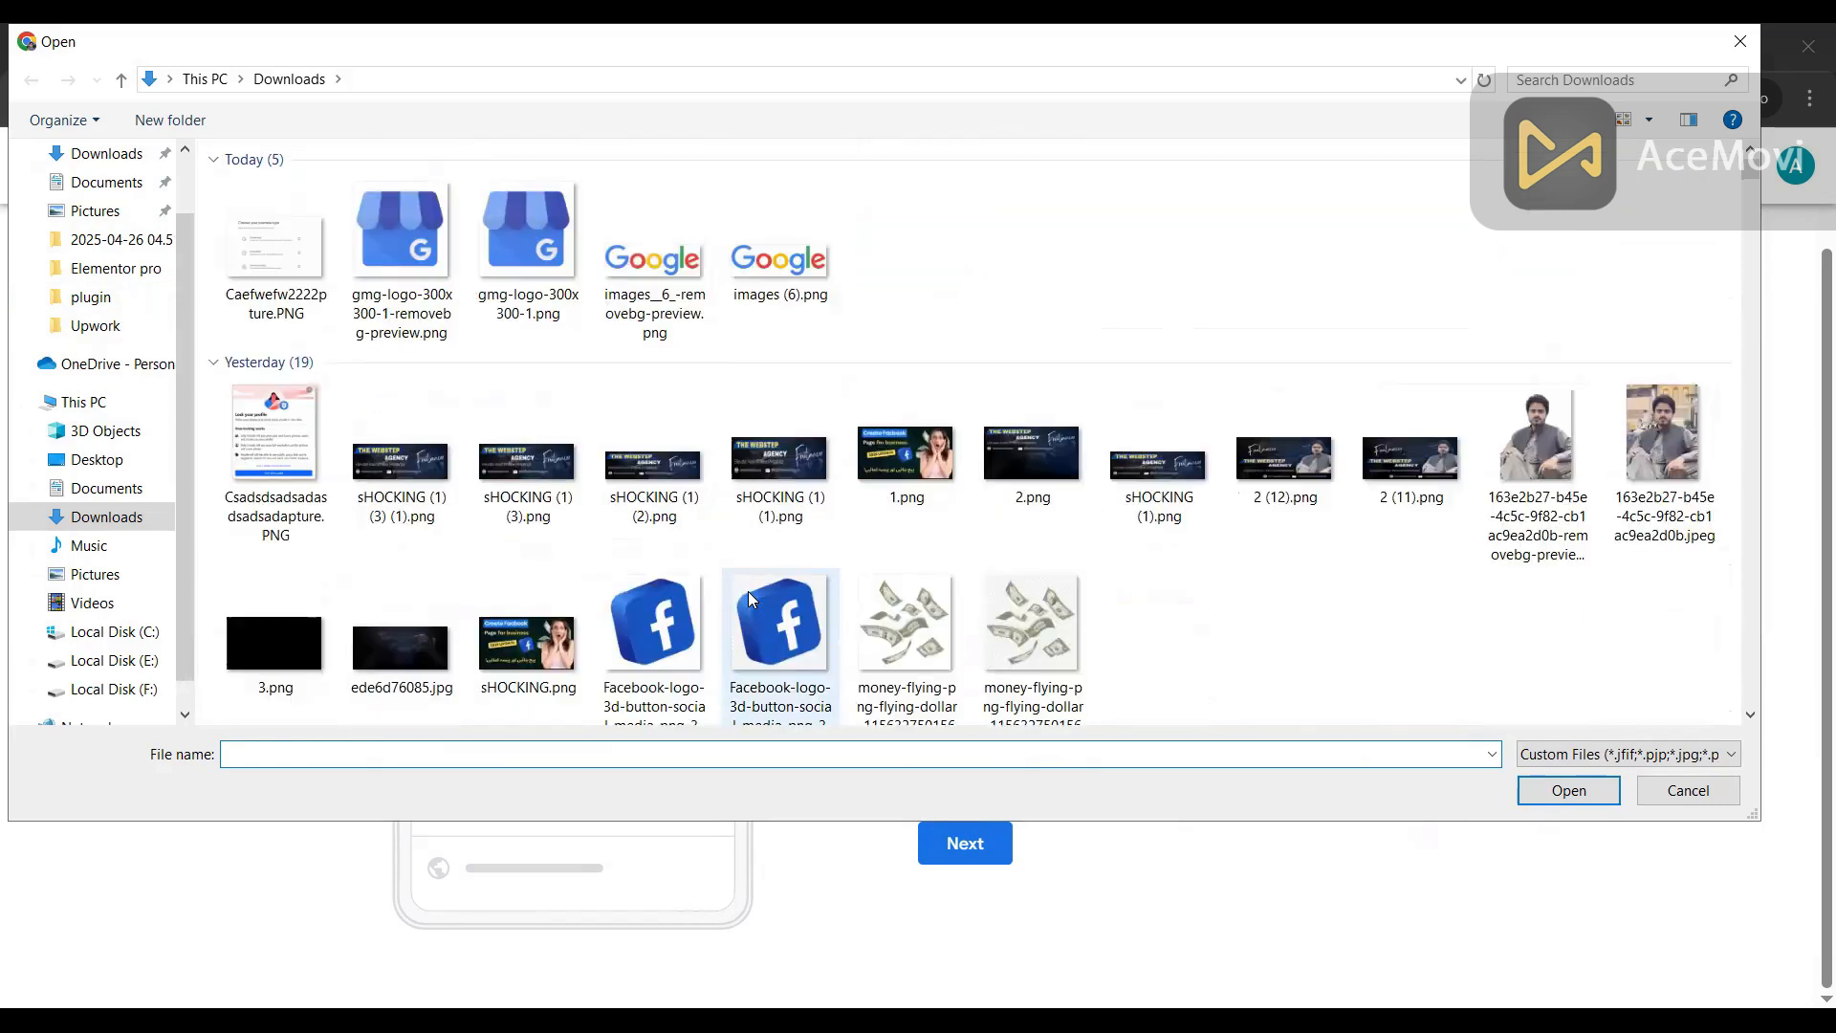
{"action": "scroll", "coordinate": [749, 593], "scroll_direction": "down", "scroll_amount": 1}
{"action": "scroll", "coordinate": [751, 600], "scroll_direction": "down", "scroll_amount": 10}
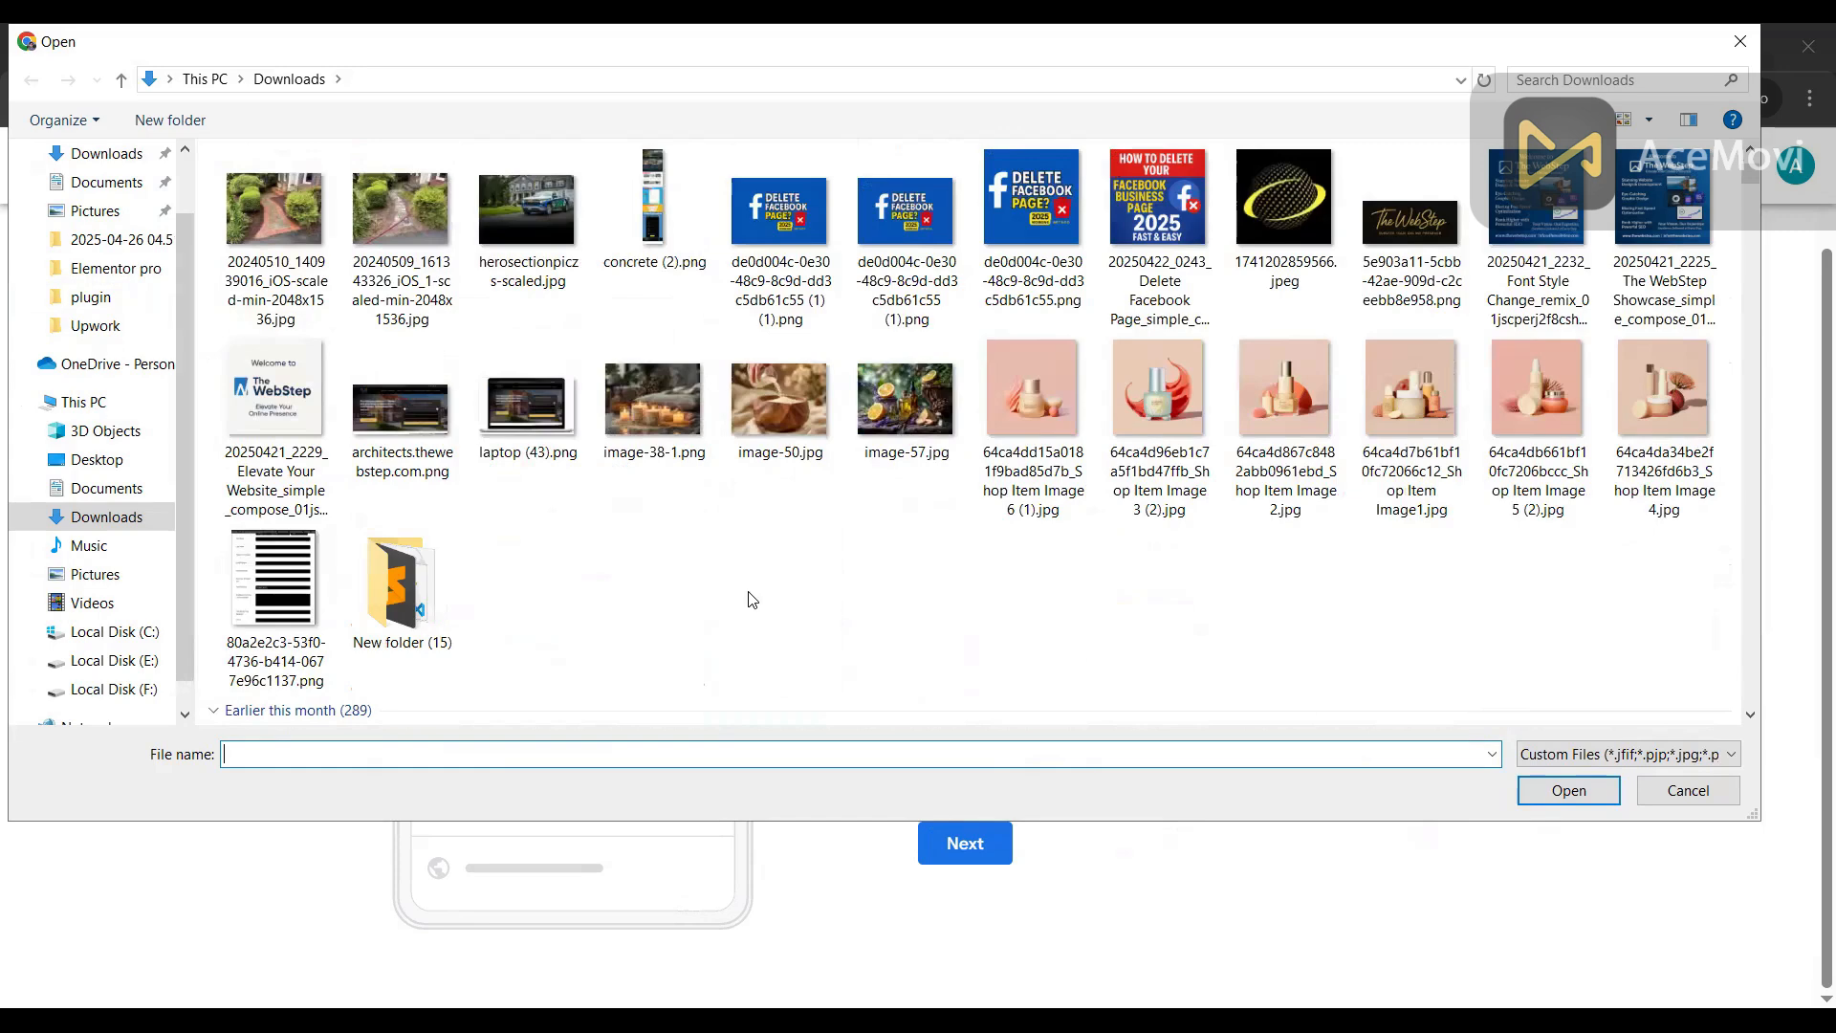
{"action": "scroll", "coordinate": [753, 599], "scroll_direction": "down", "scroll_amount": 5}
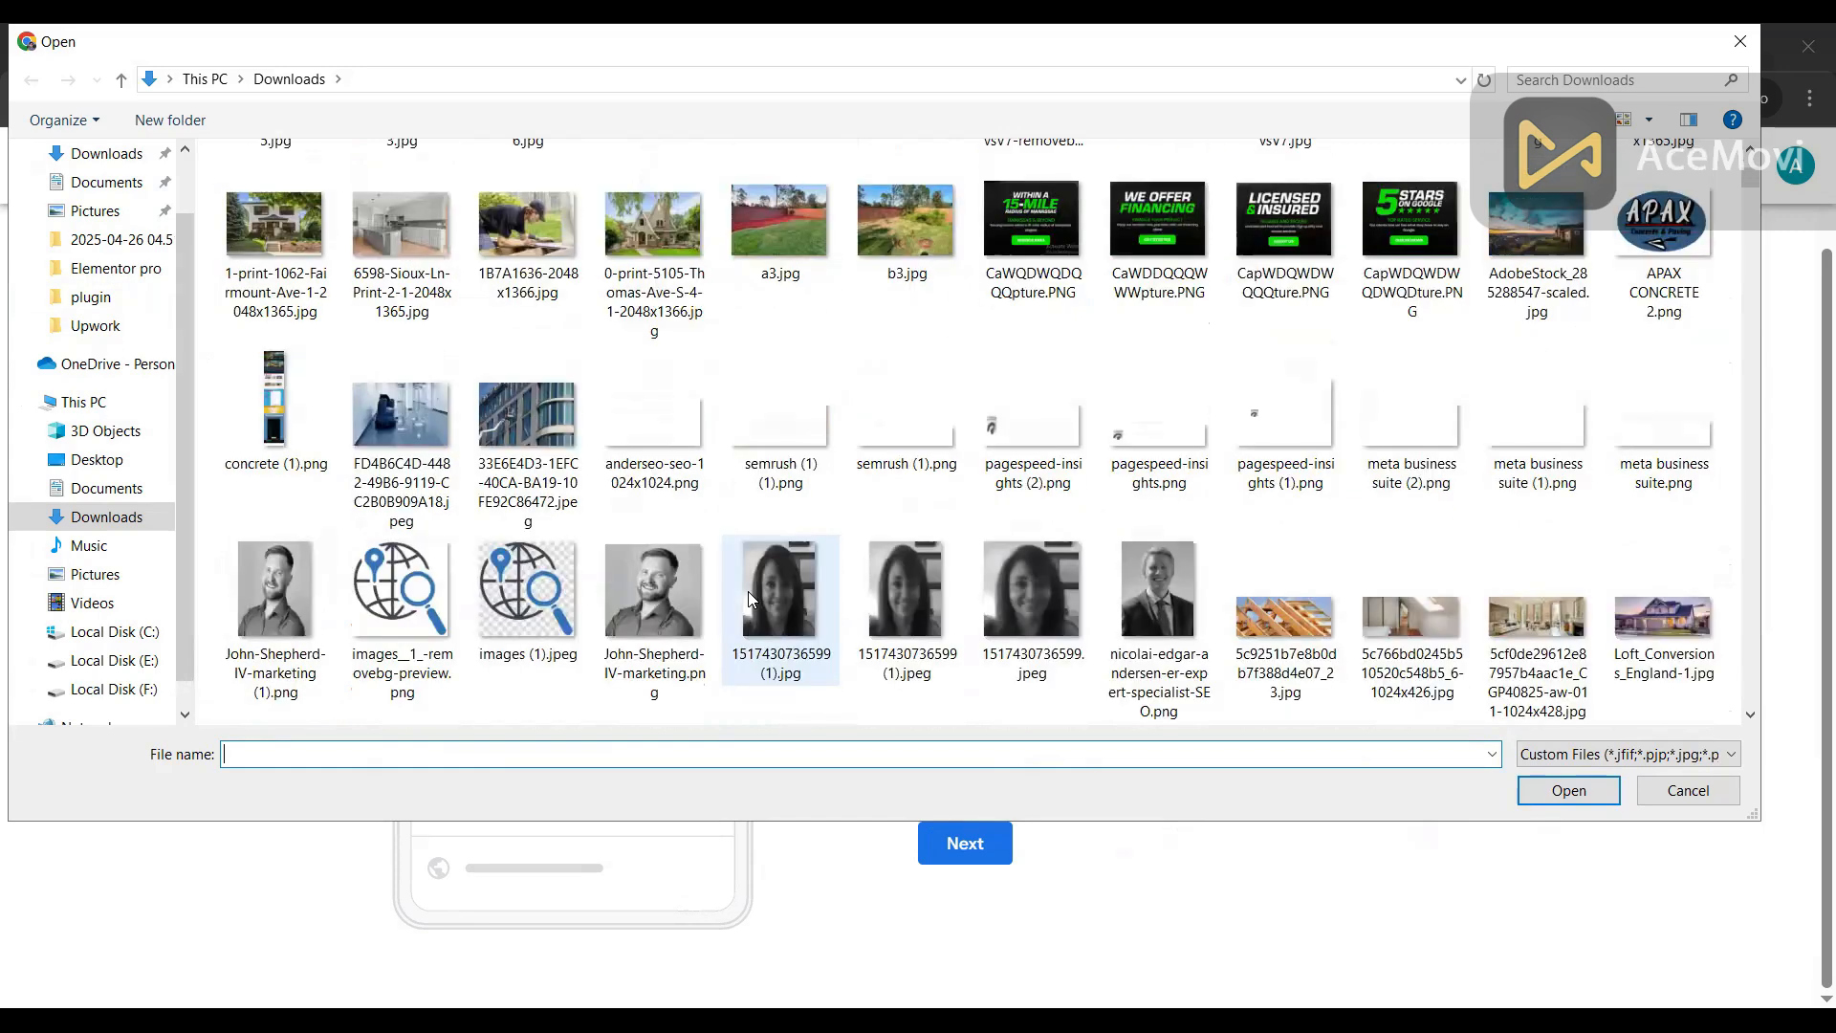
{"action": "scroll", "coordinate": [747, 591], "scroll_direction": "up", "scroll_amount": 3}
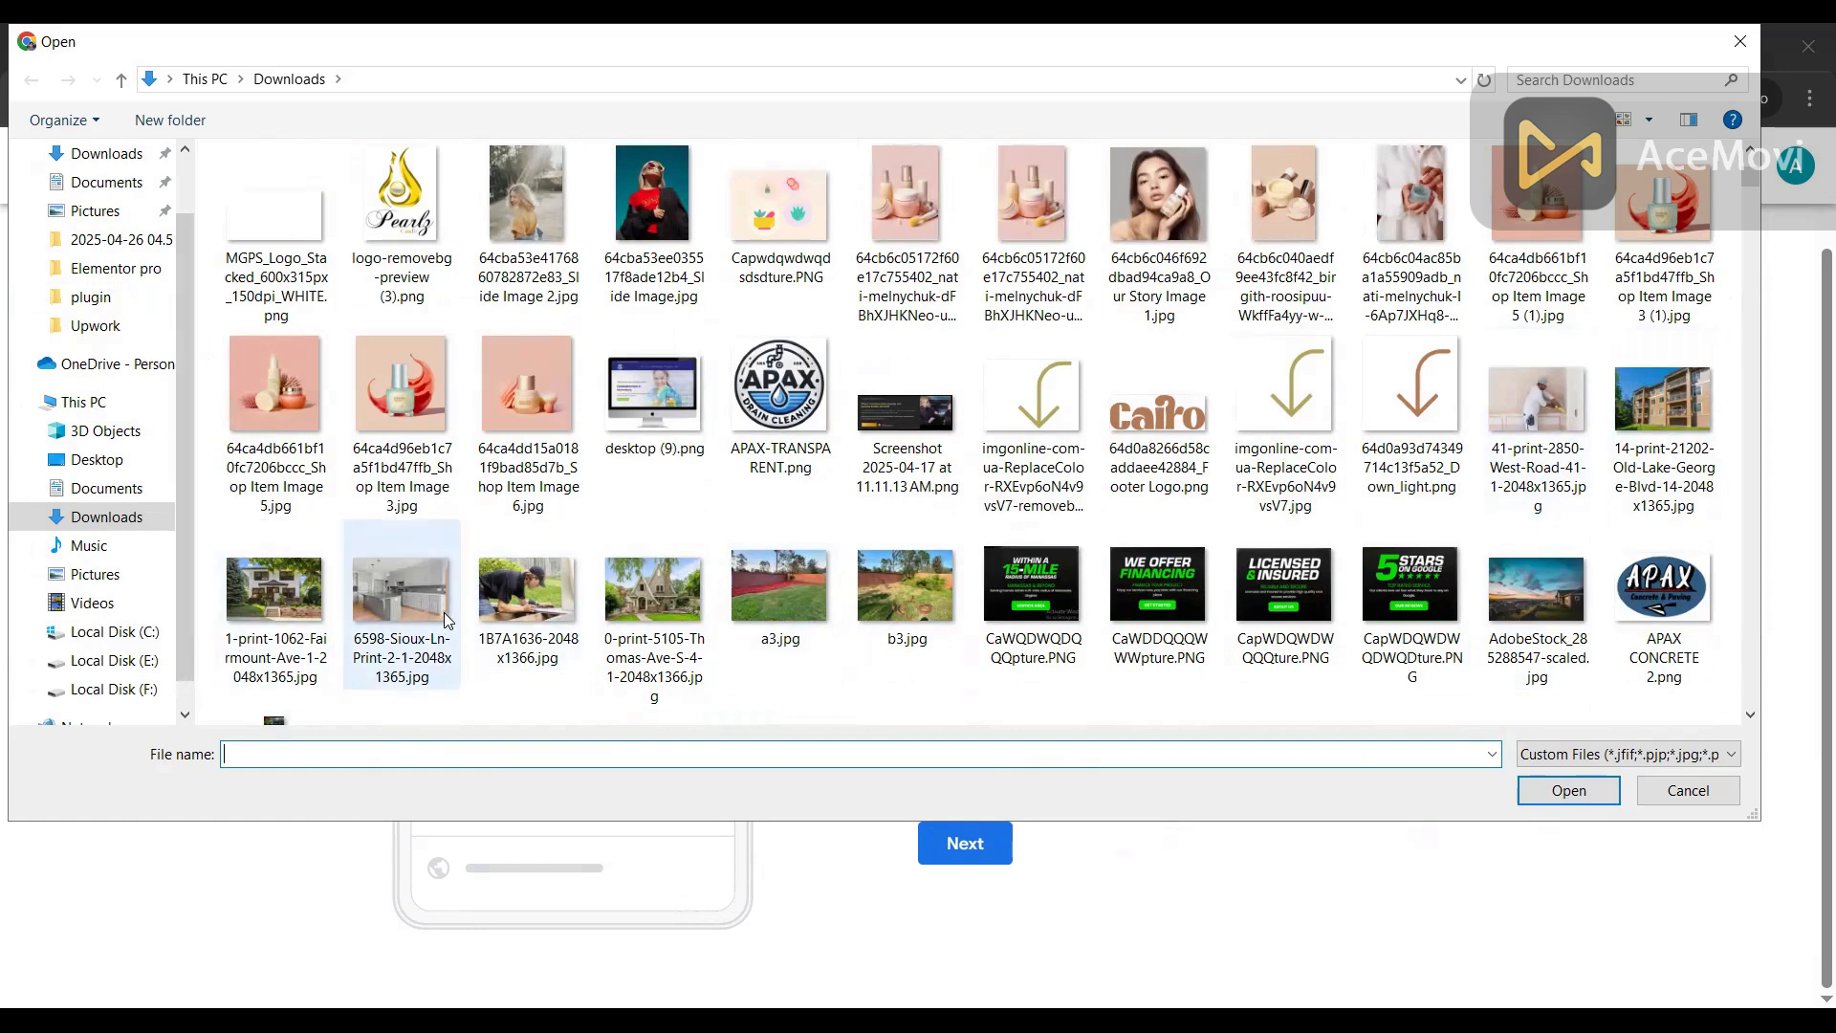
{"action": "left_click", "coordinate": [405, 591]}
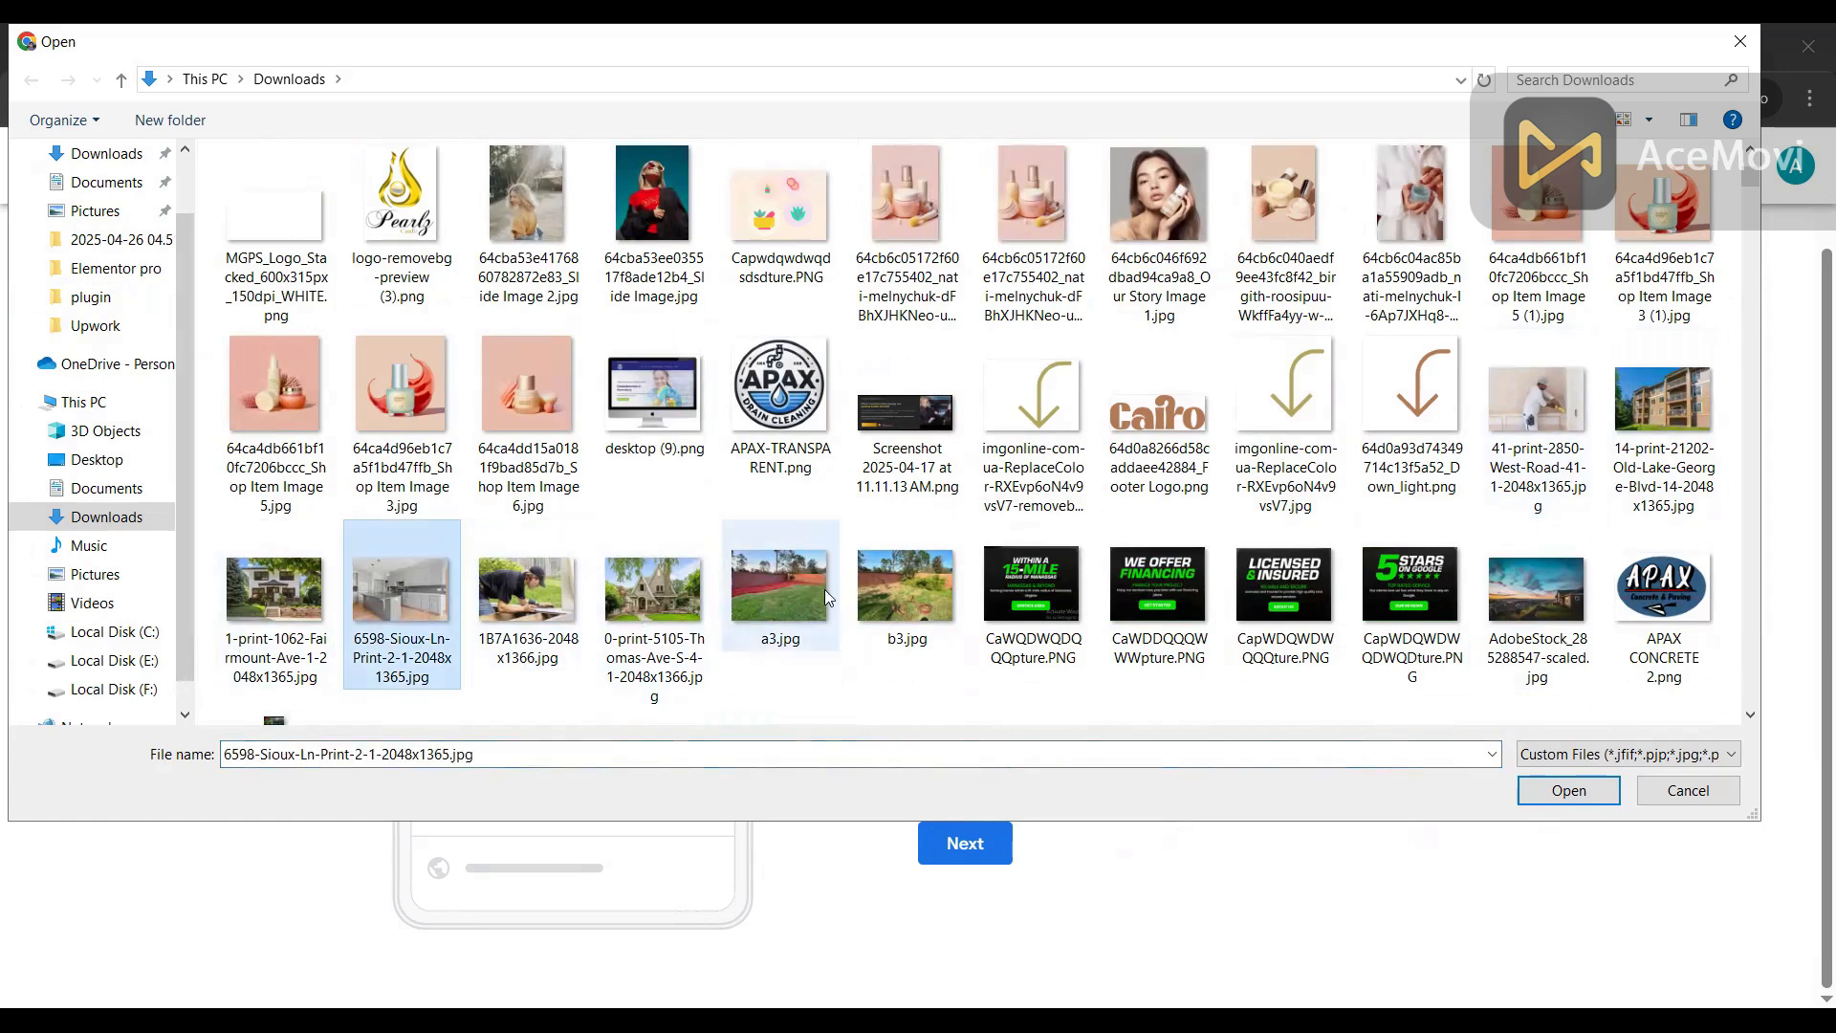
{"action": "scroll", "coordinate": [913, 587], "scroll_direction": "up", "scroll_amount": 5}
{"action": "scroll", "coordinate": [913, 587], "scroll_direction": "down", "scroll_amount": 5}
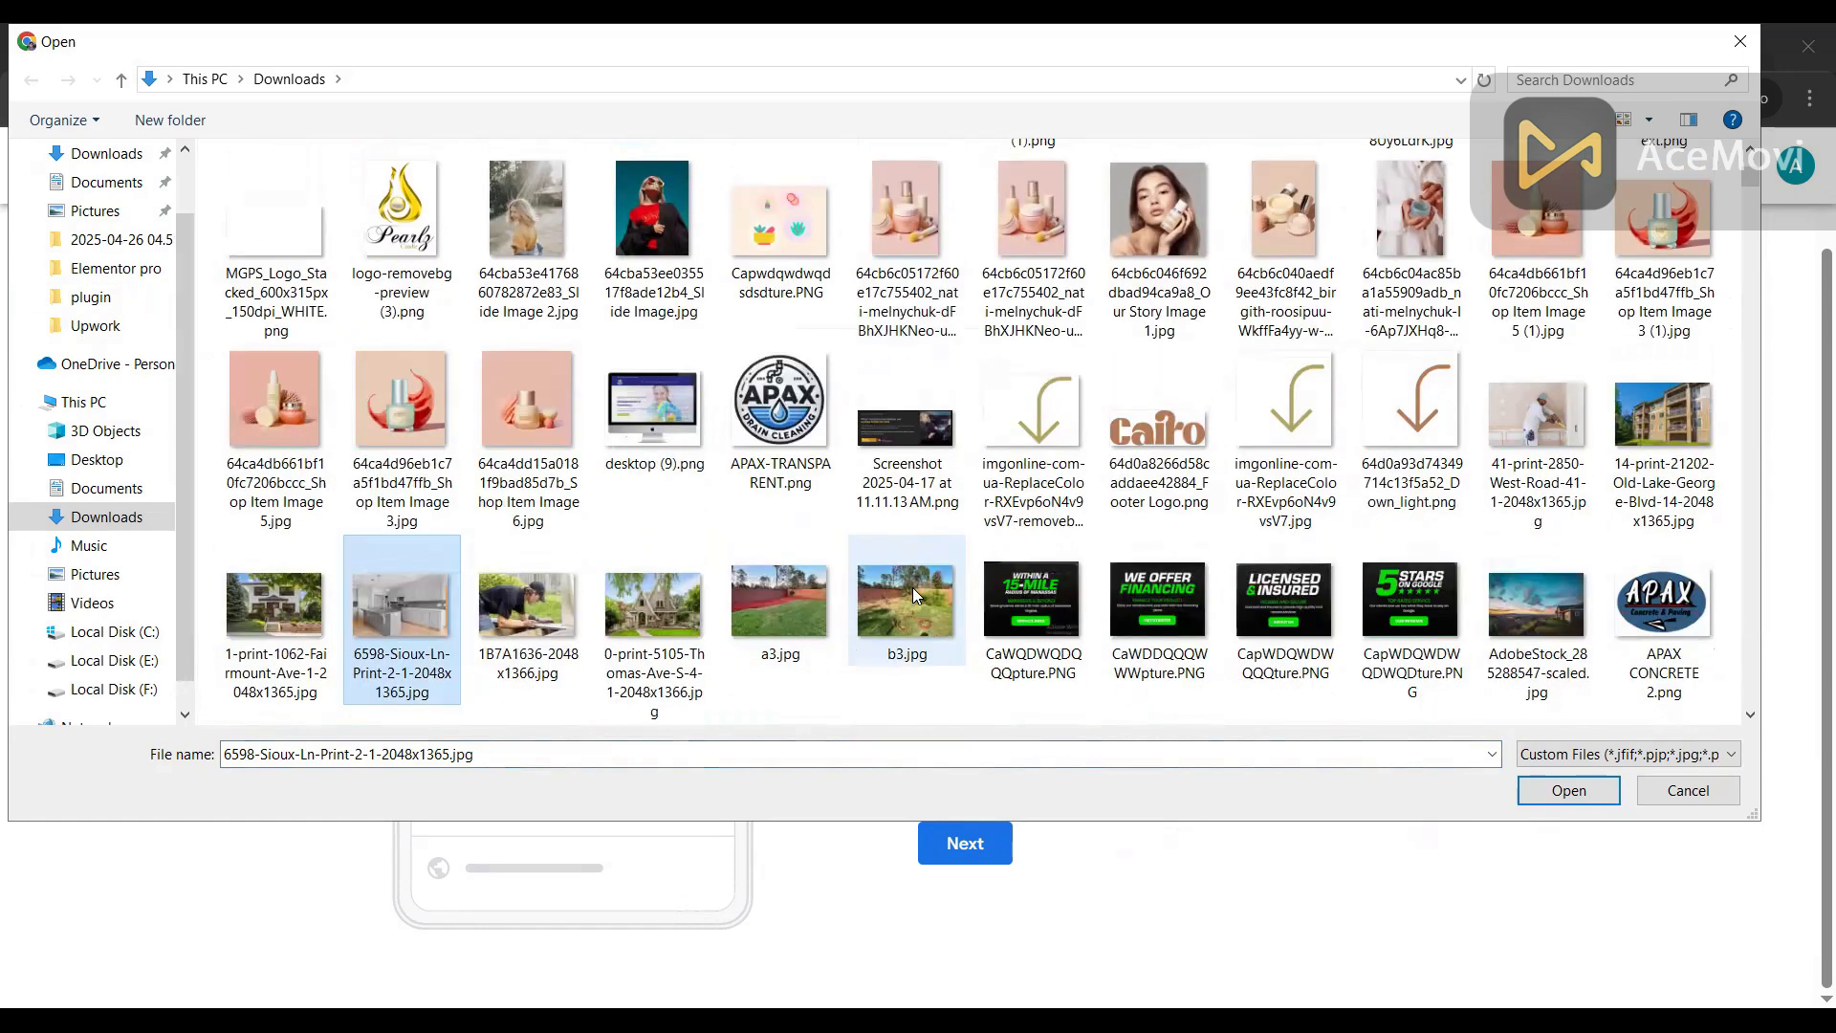
{"action": "scroll", "coordinate": [912, 587], "scroll_direction": "down", "scroll_amount": 3}
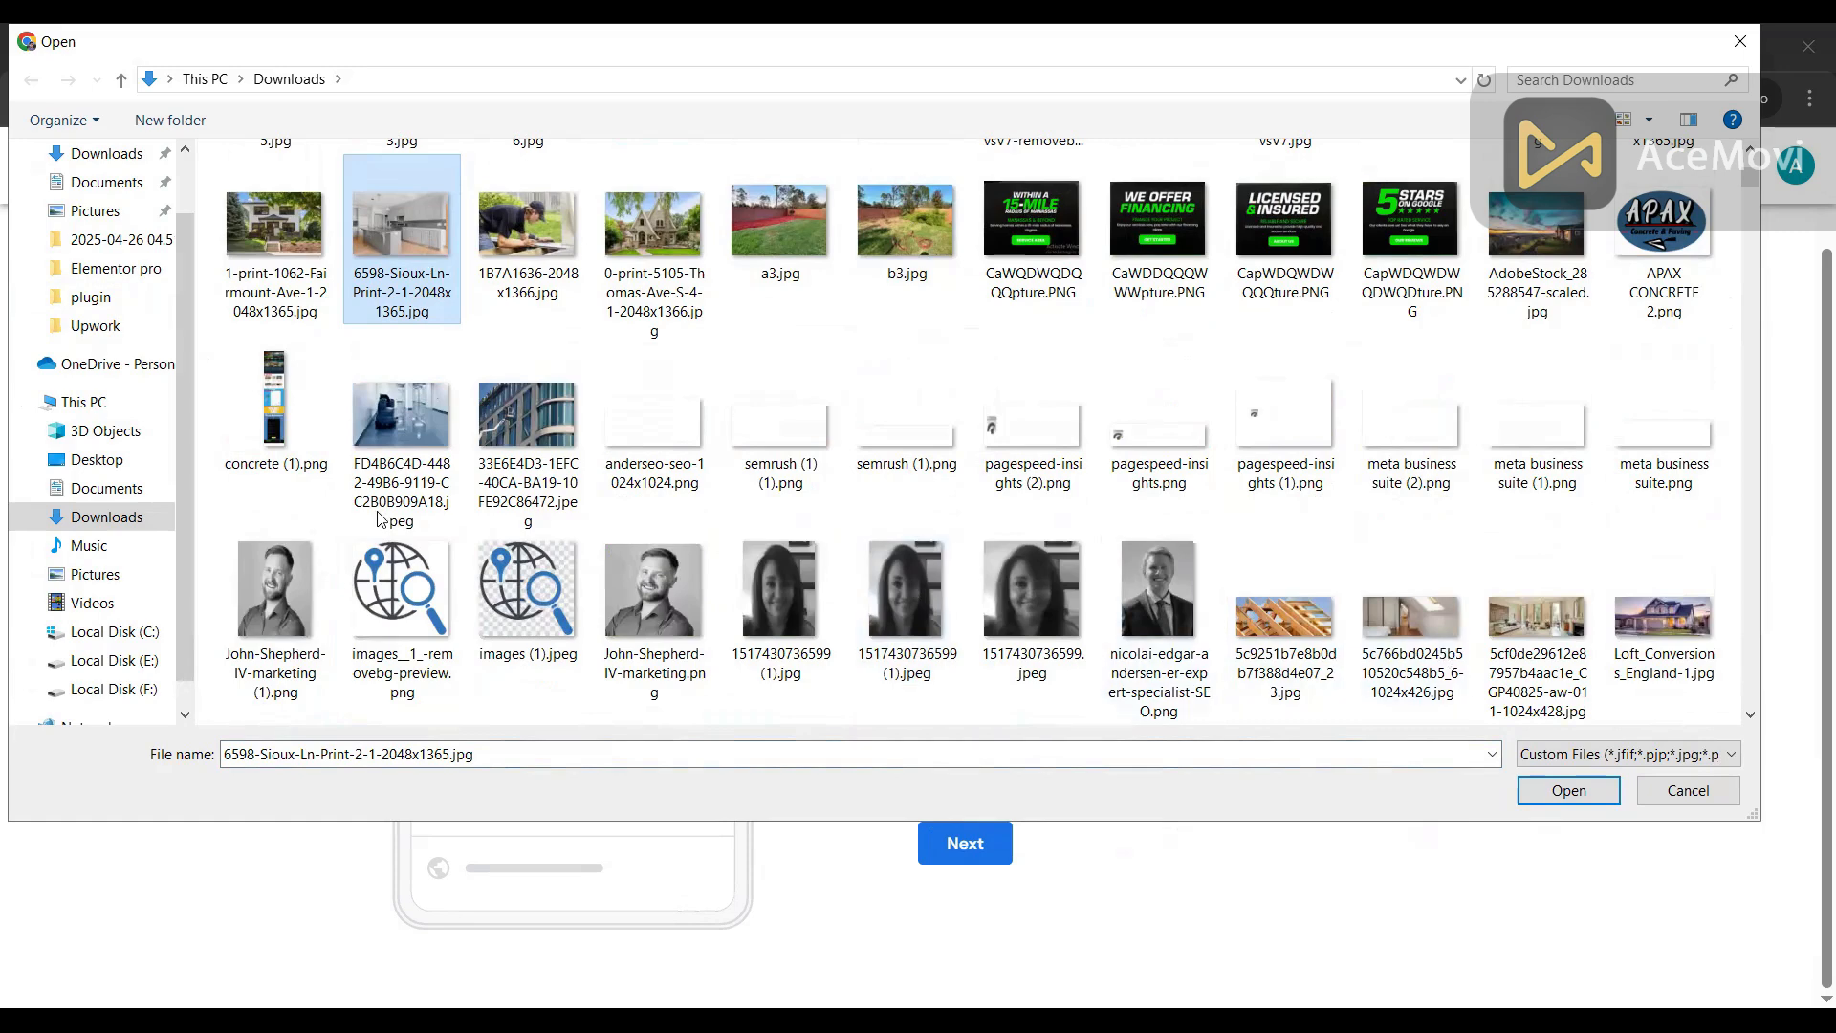
{"action": "scroll", "coordinate": [735, 475], "scroll_direction": "up", "scroll_amount": 3}
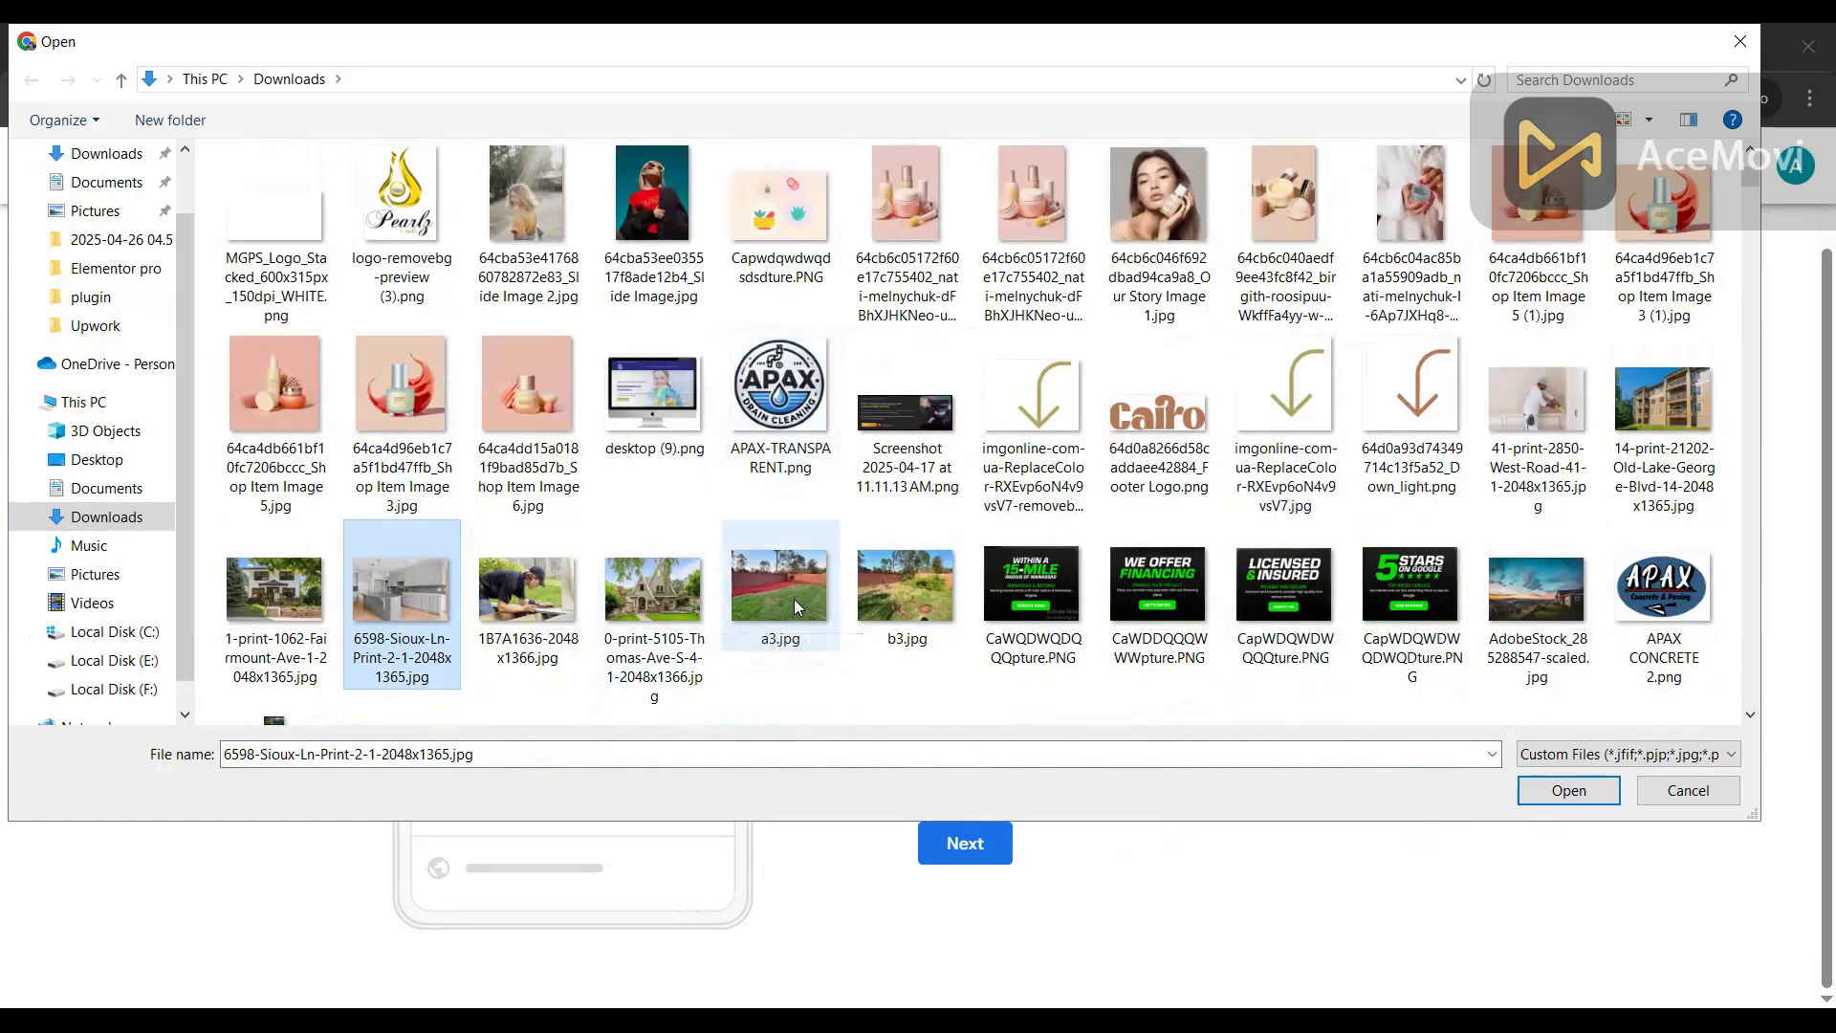
{"action": "left_click", "coordinate": [881, 603], "text": "ctrl"}
{"action": "key", "text": "Return"}
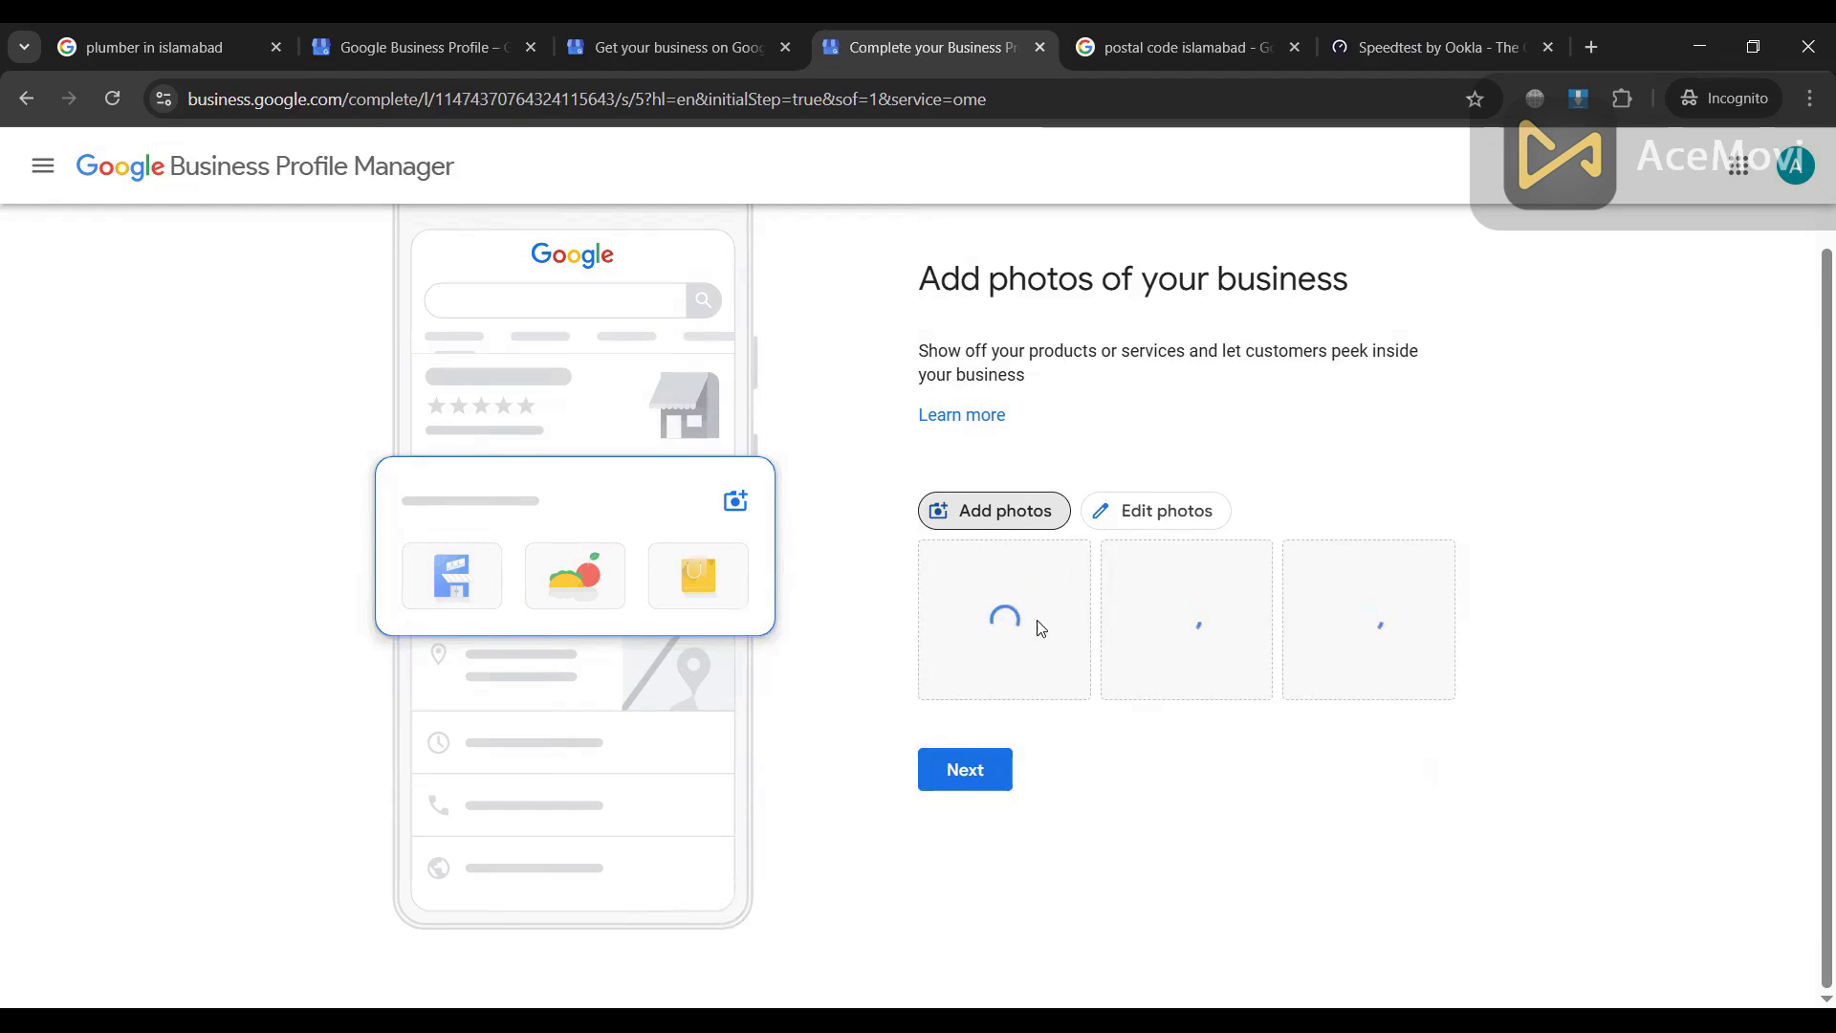
{"action": "left_click", "coordinate": [968, 779]}
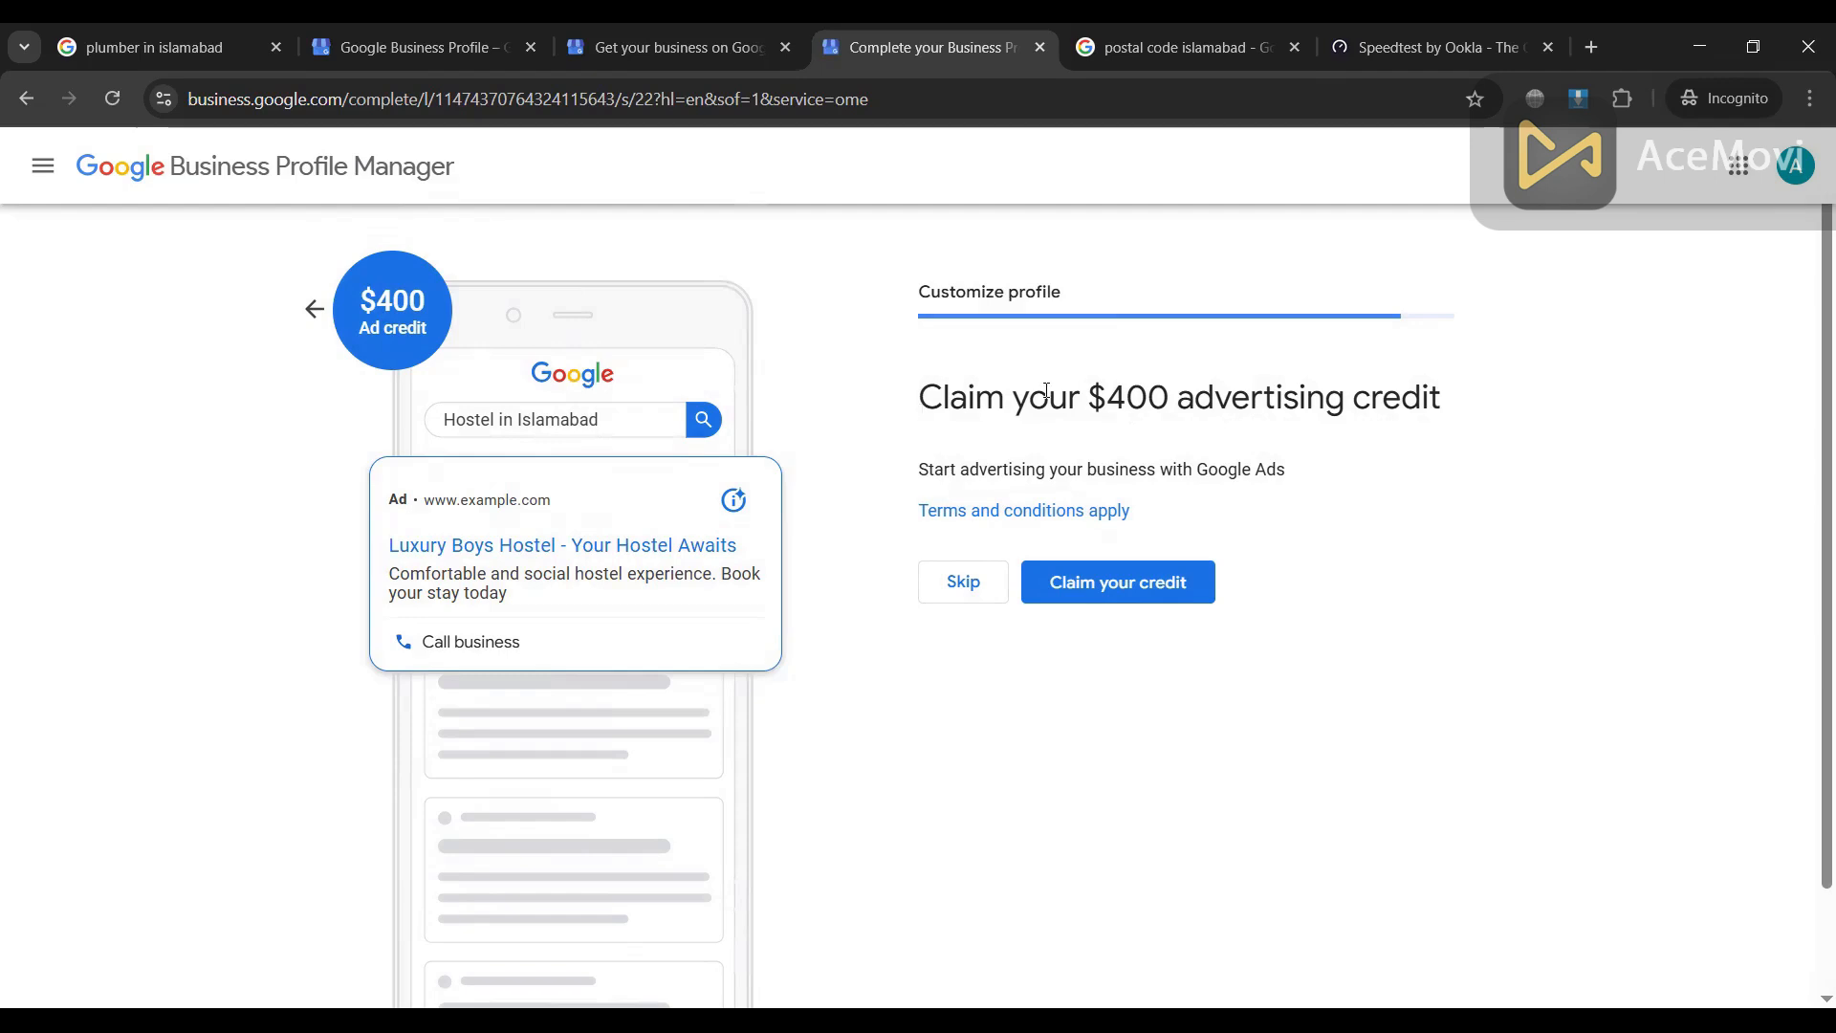
Step: Decline the $400 advertising credit offer
{"action": "left_click_drag", "start_coordinate": [919, 398], "coordinate": [1401, 400]}
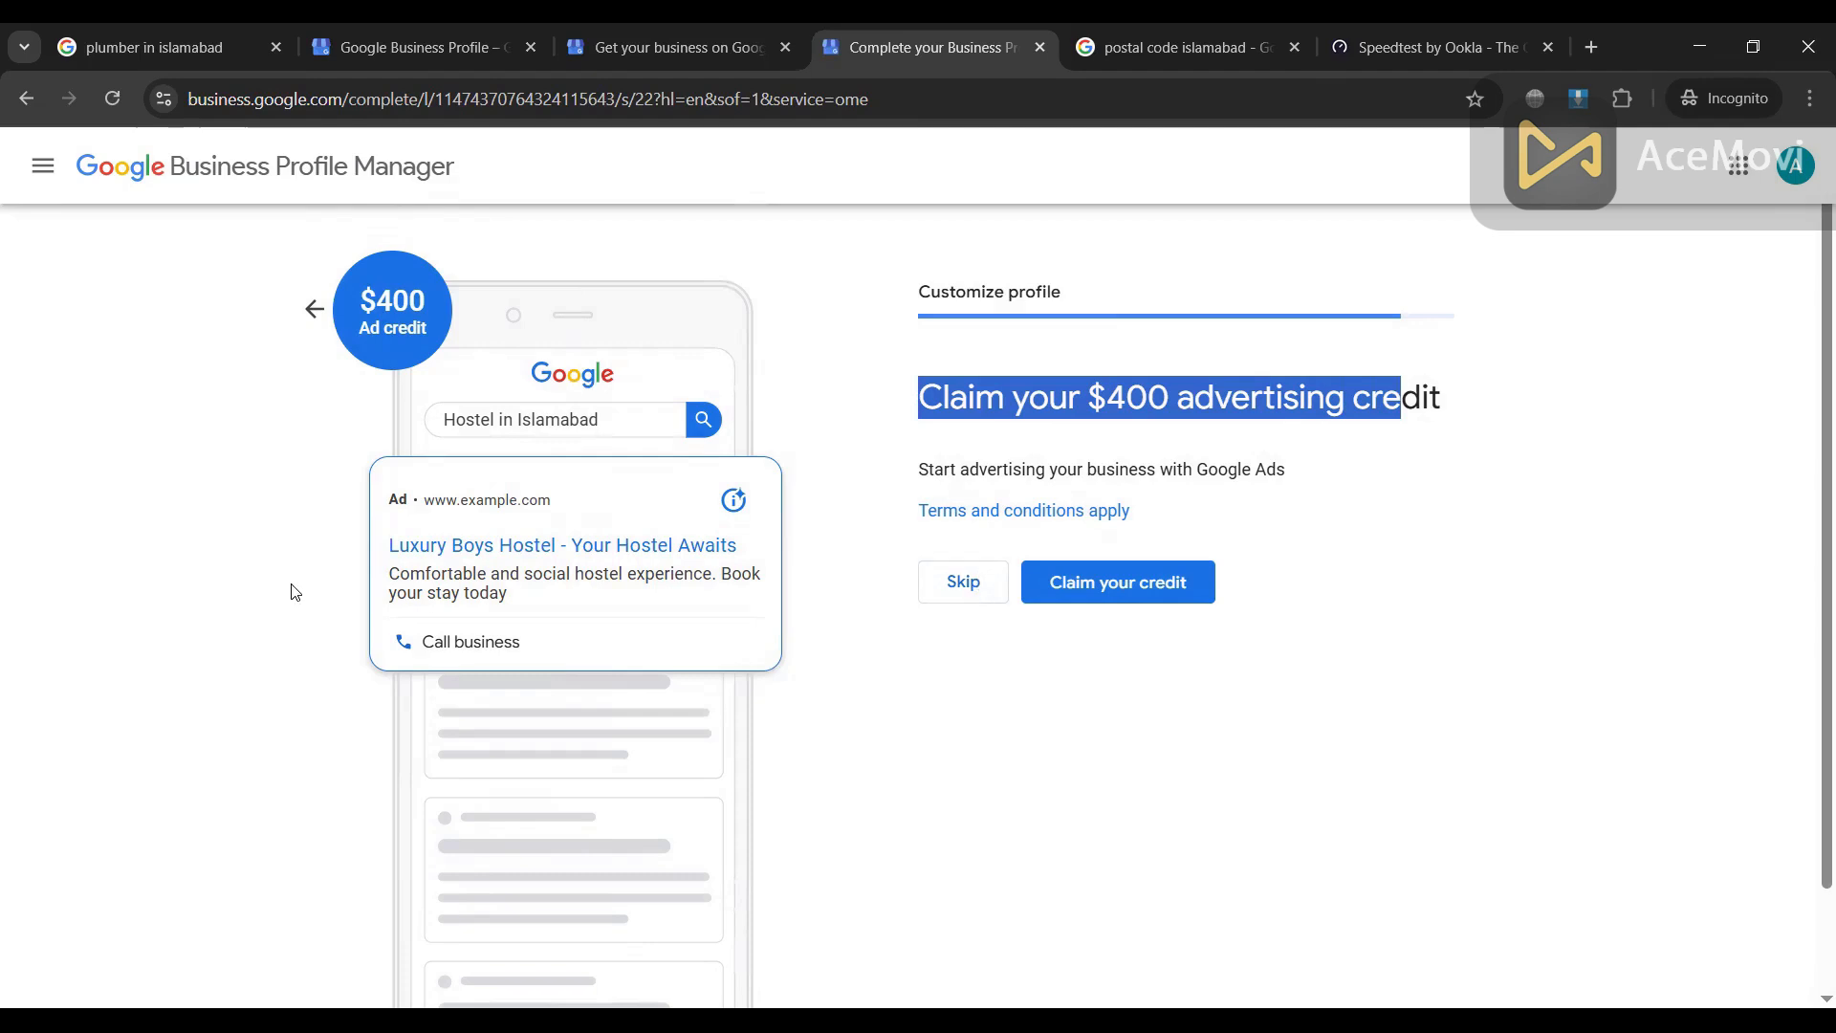
{"action": "left_click", "coordinate": [966, 593]}
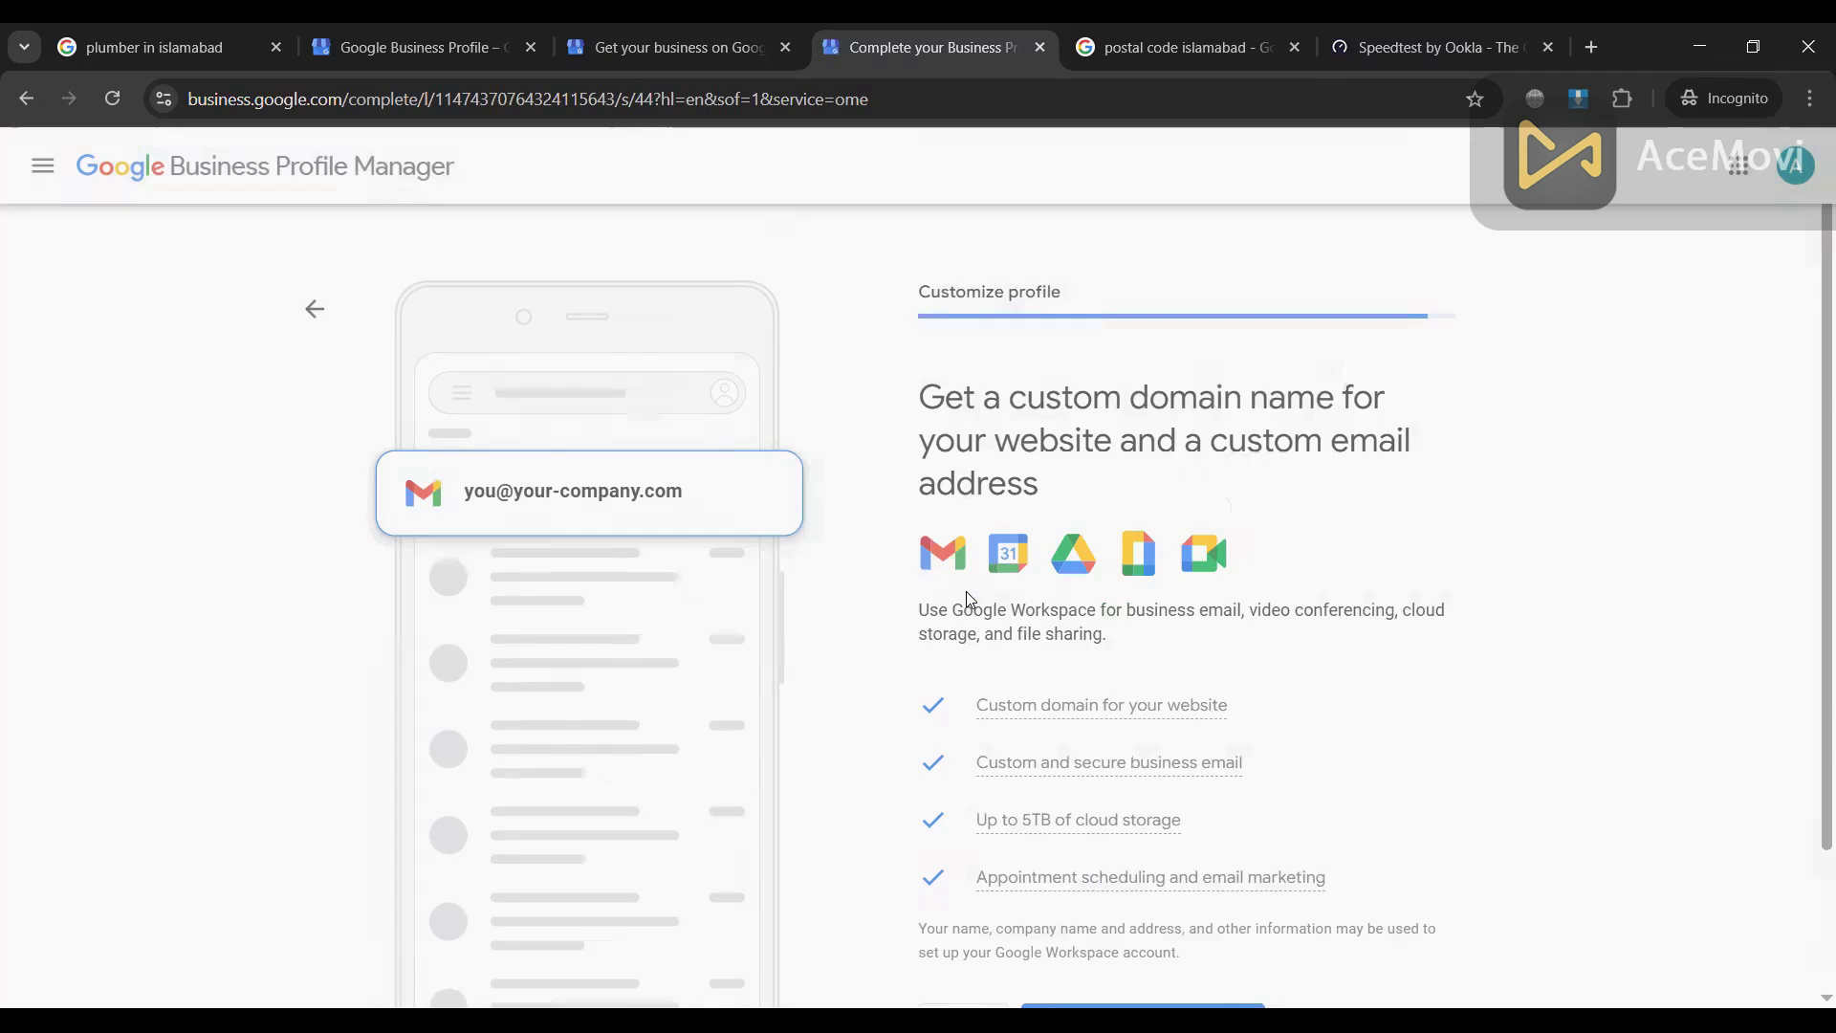
{"action": "scroll", "coordinate": [986, 744], "scroll_direction": "down", "scroll_amount": 2}
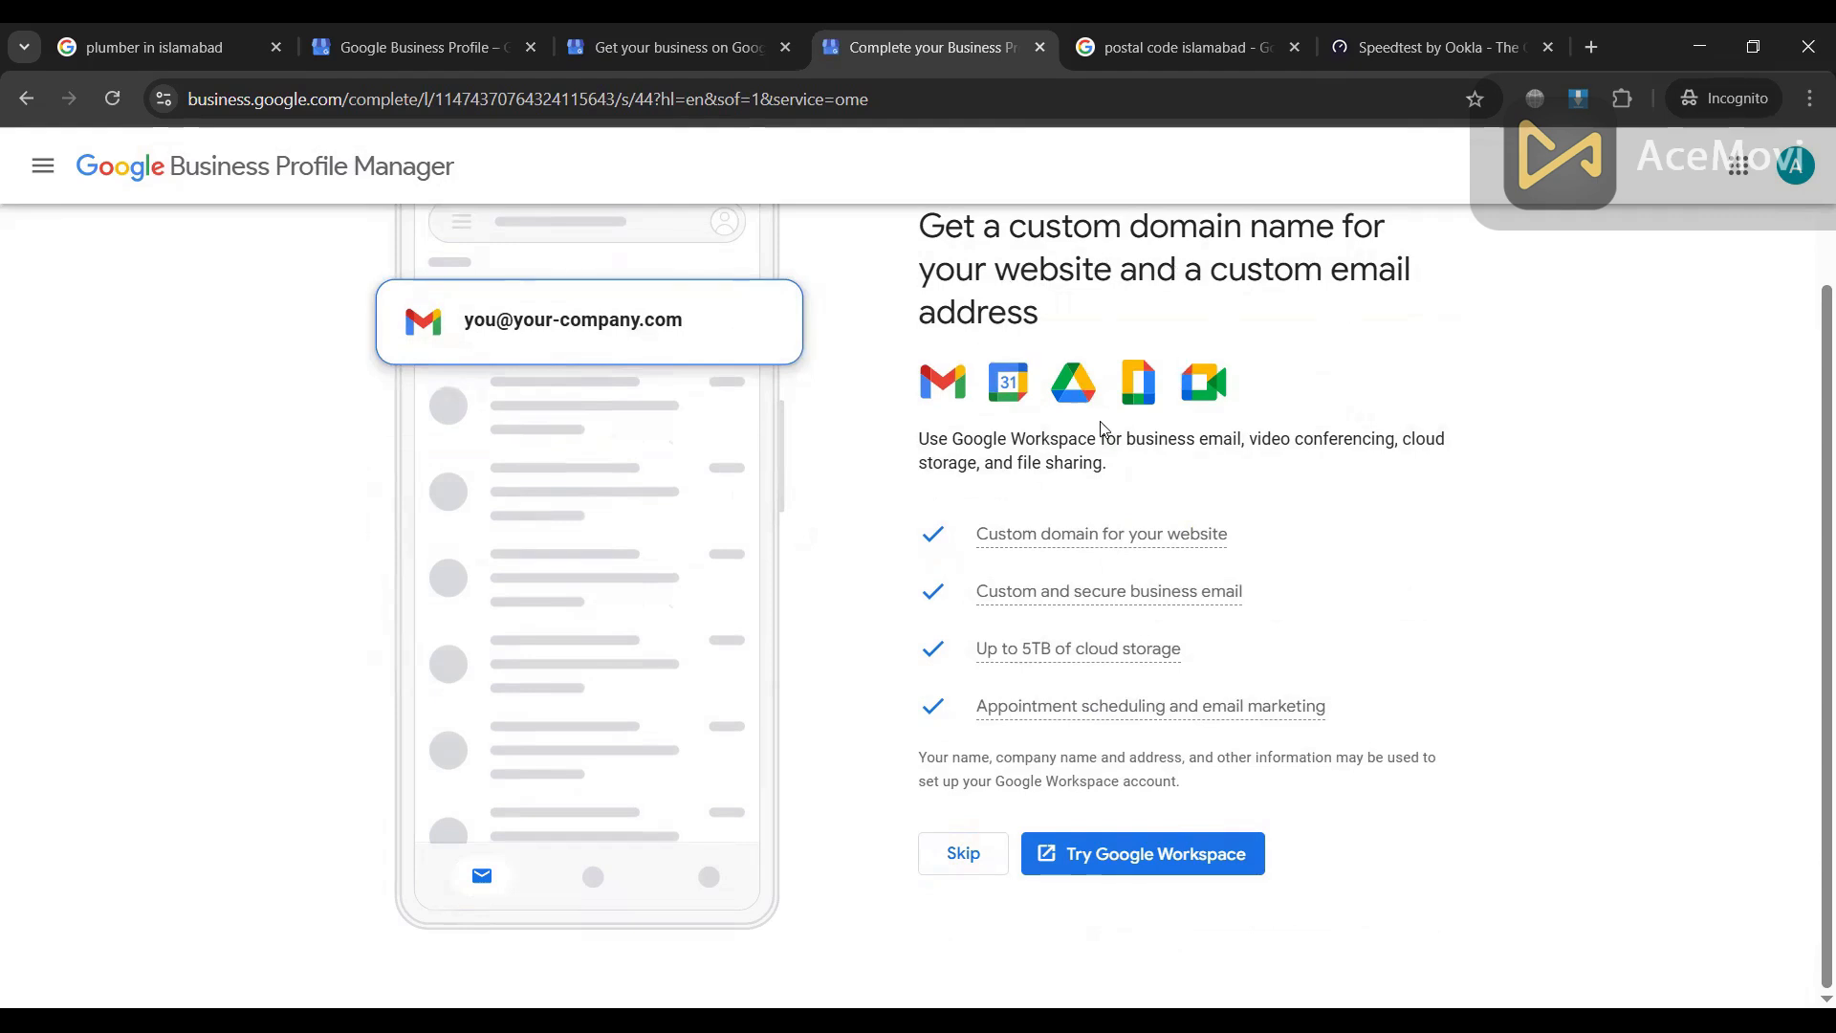
Step: Skip the Google Workspace offer and finish setup to see the profile in Google Search
{"action": "scroll", "coordinate": [1100, 427], "scroll_direction": "up", "scroll_amount": 2}
{"action": "scroll", "coordinate": [1205, 435], "scroll_direction": "down", "scroll_amount": 2}
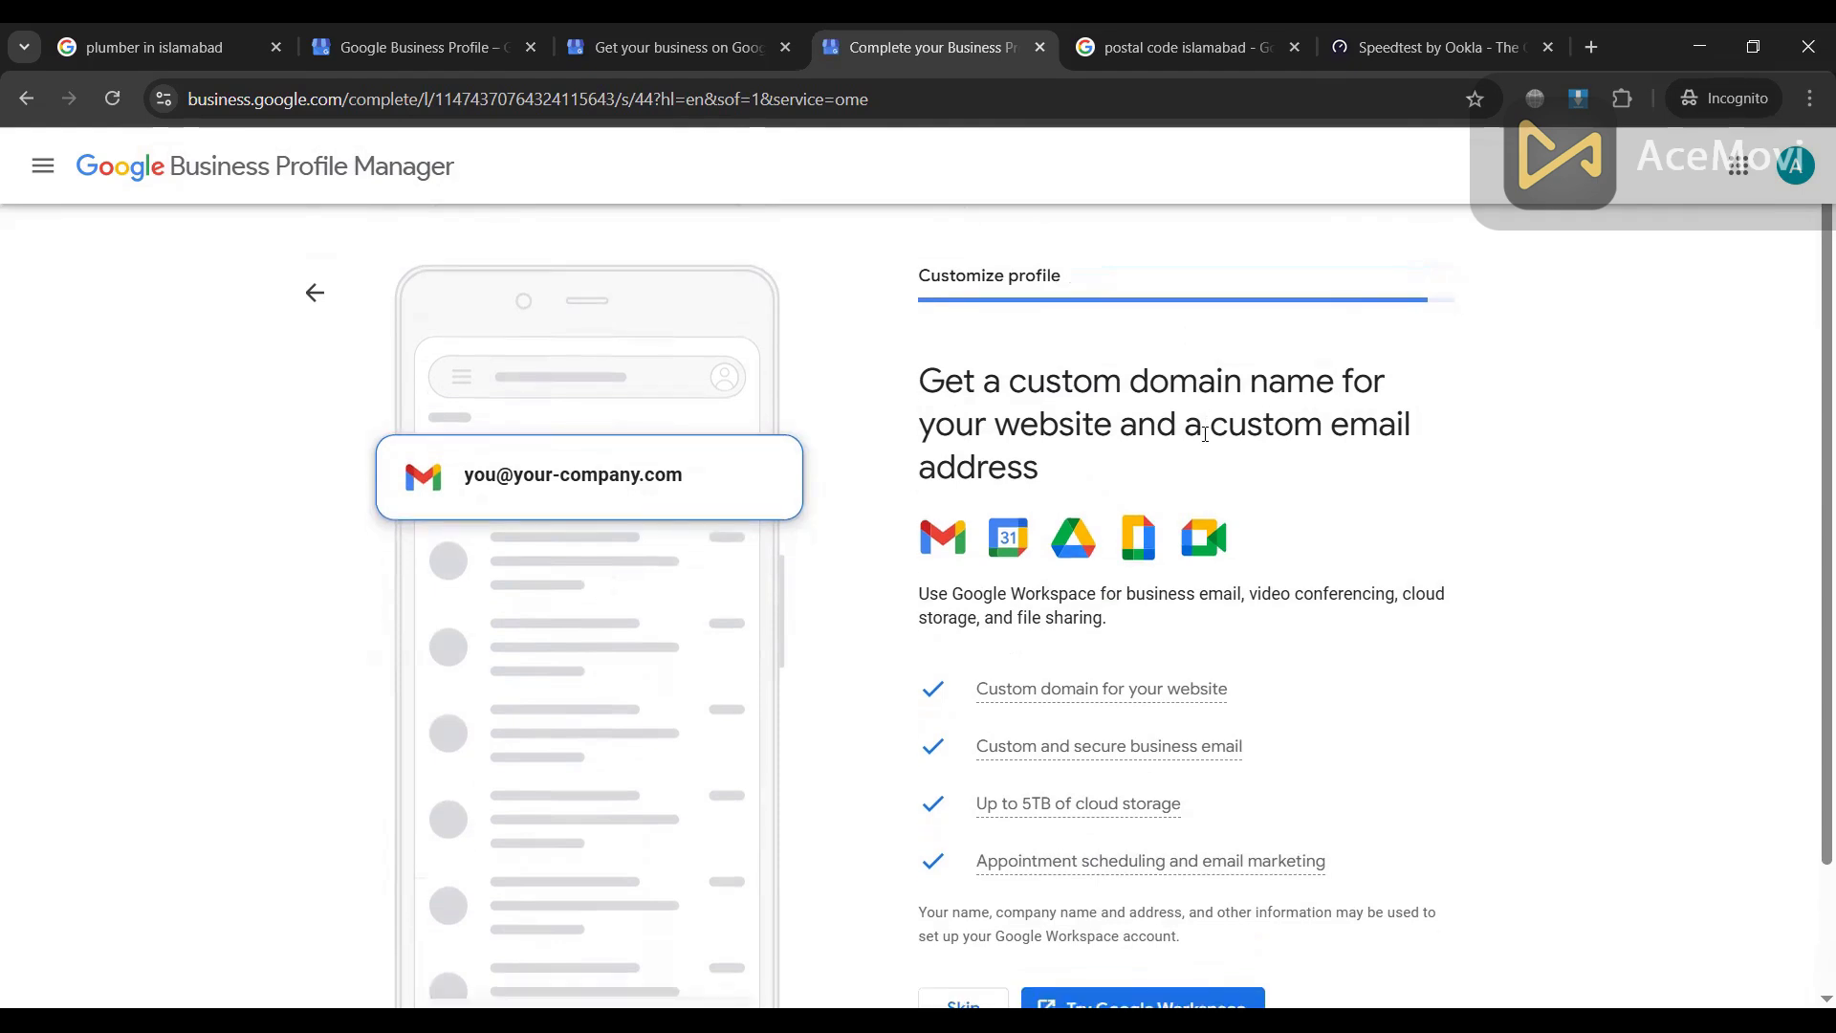
{"action": "left_click", "coordinate": [962, 857]}
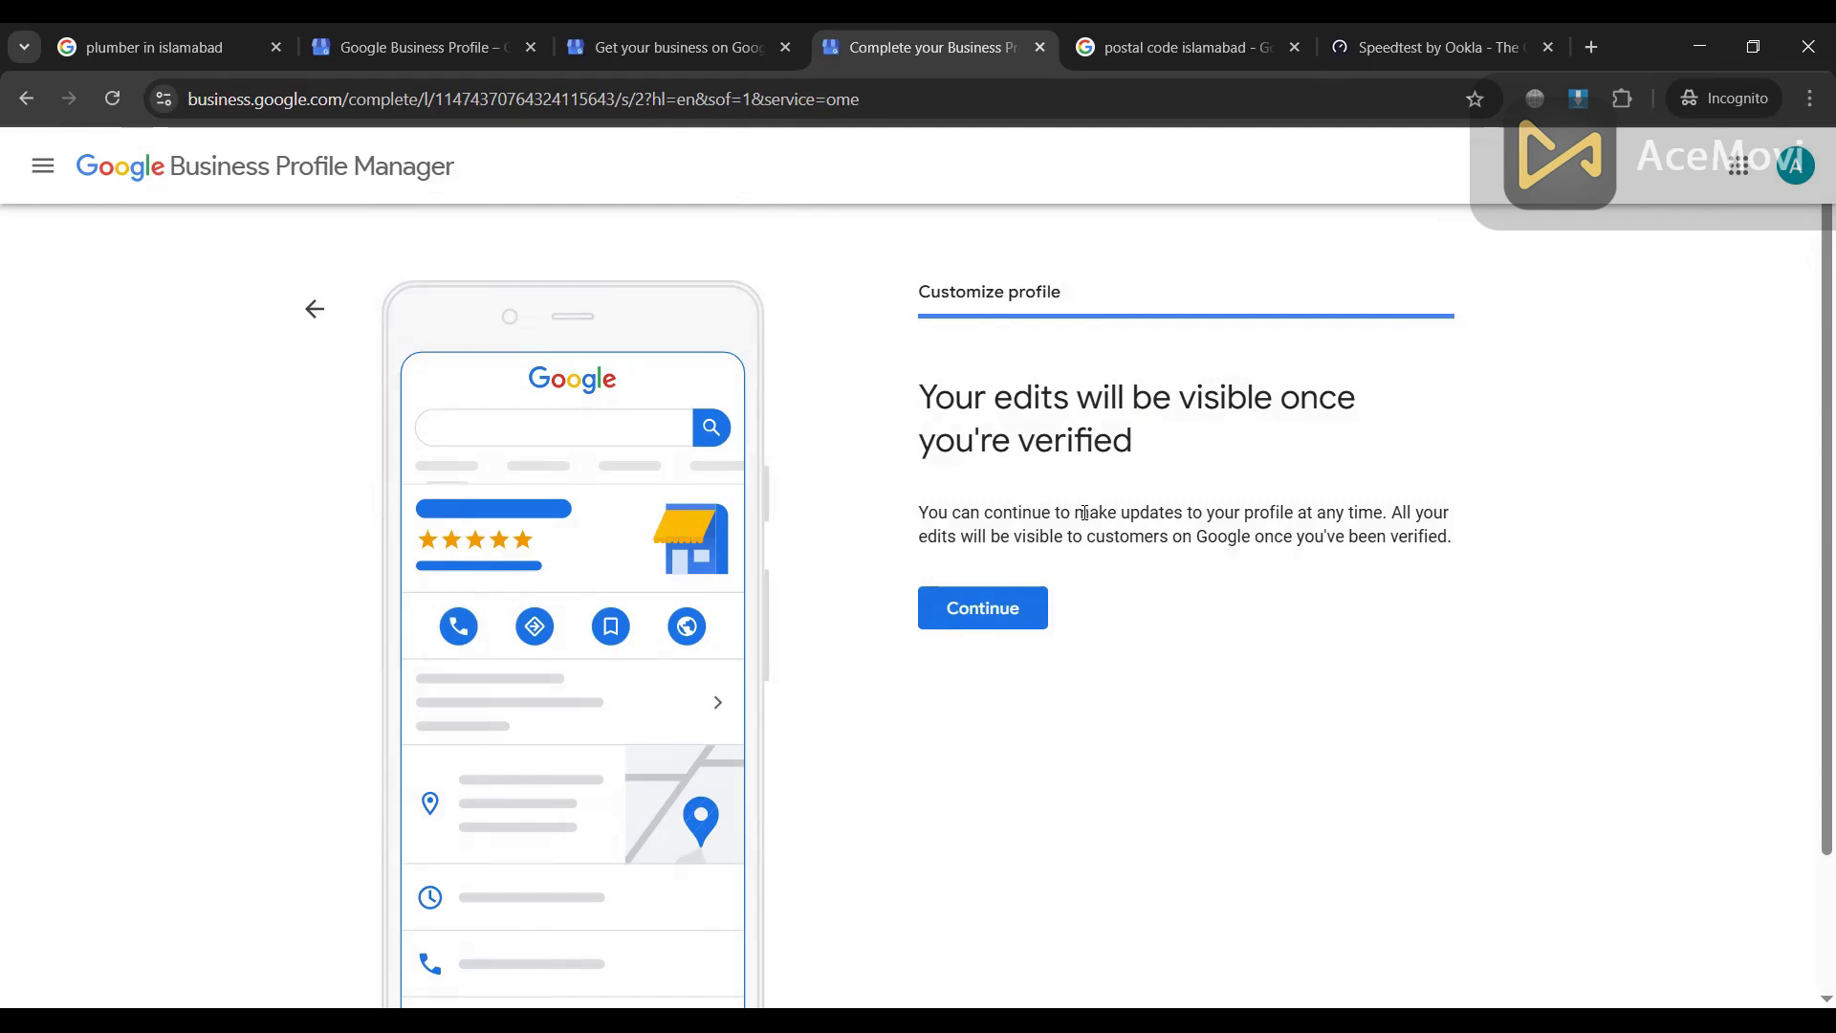
{"action": "left_click", "coordinate": [997, 615]}
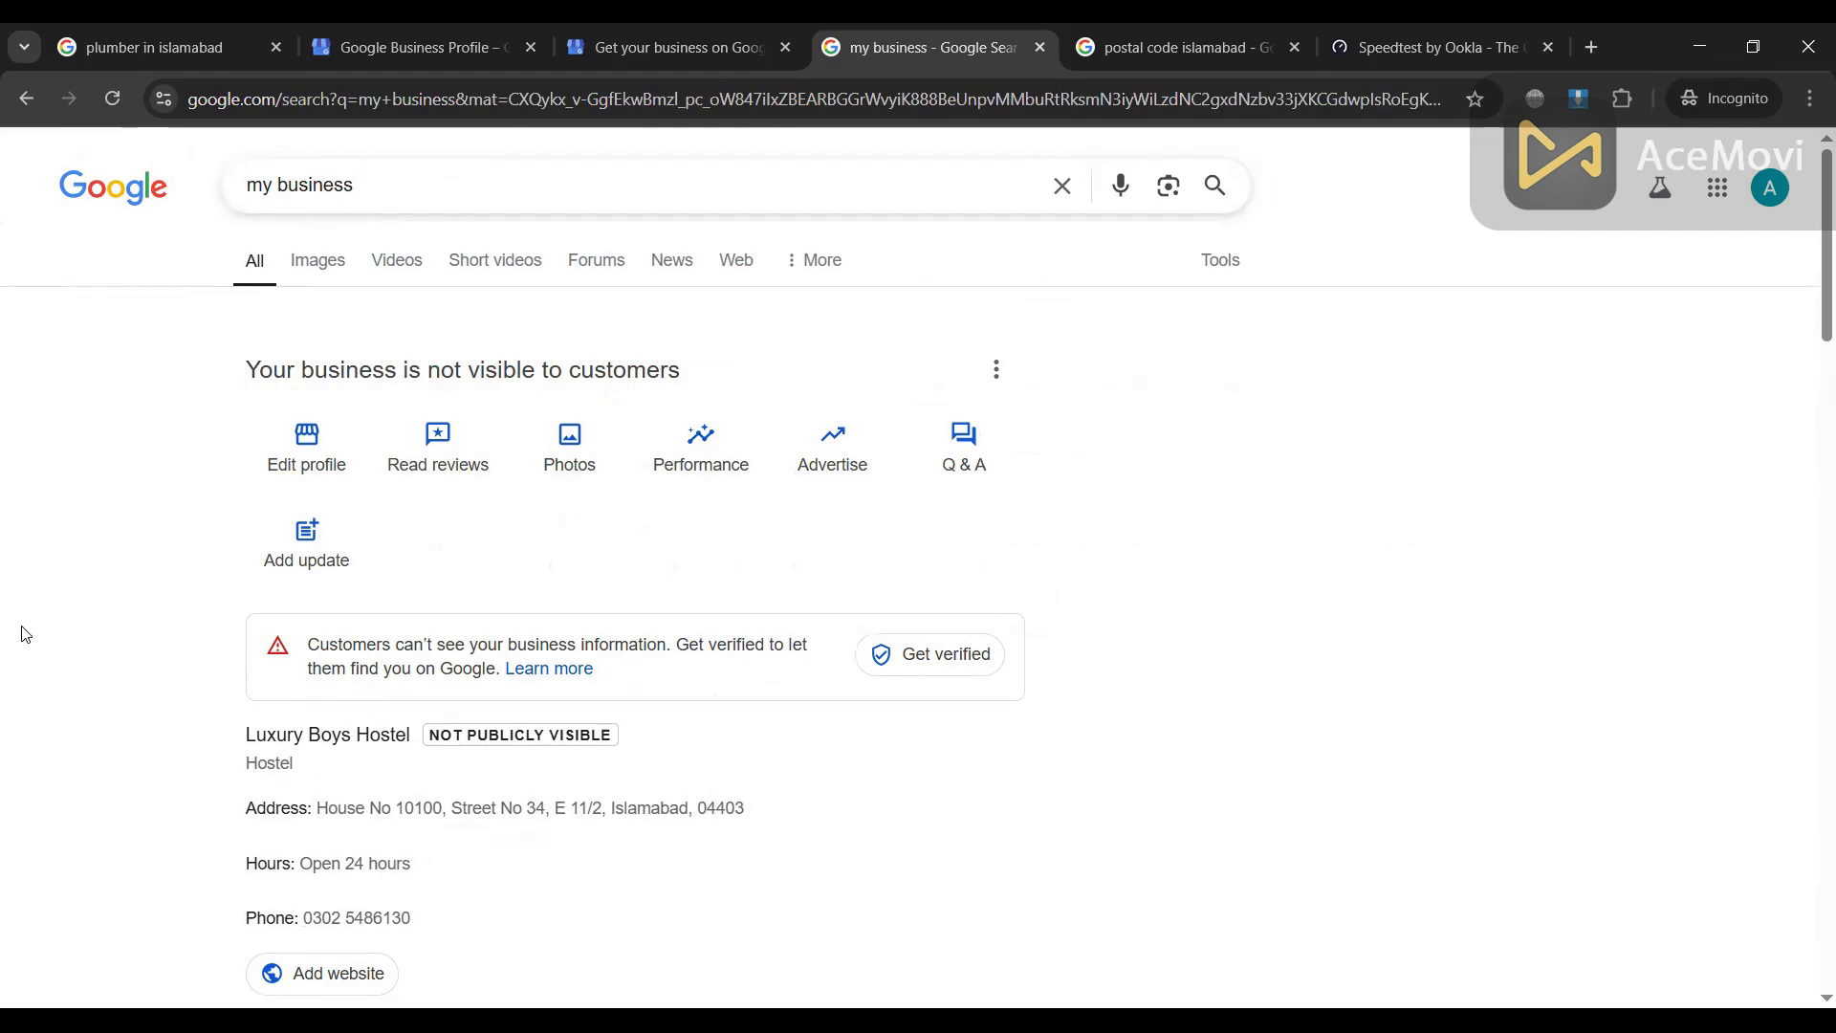
Step: Review the Luxury Boys Hostel panel in the 'my business' results, glance at the 'plumber in islamabad' tab, and return
{"action": "scroll", "coordinate": [25, 635], "scroll_direction": "down", "scroll_amount": 5}
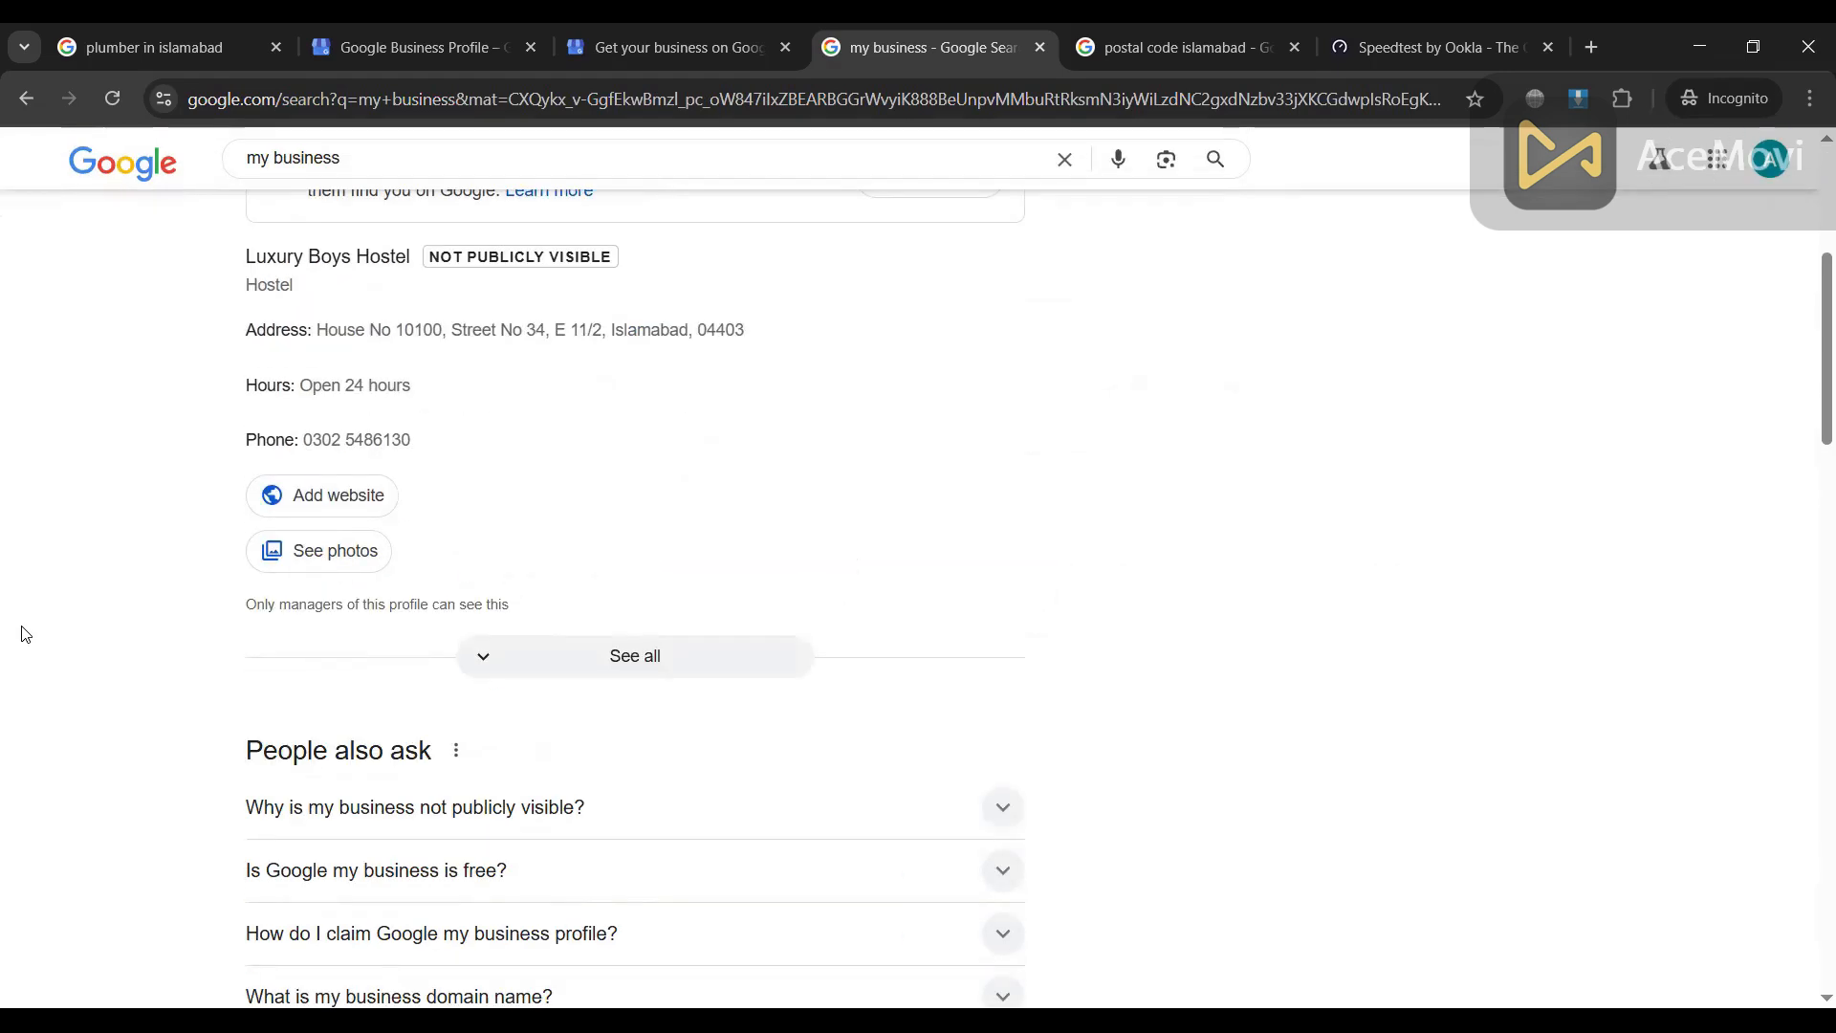
{"action": "scroll", "coordinate": [25, 635], "scroll_direction": "up", "scroll_amount": 5}
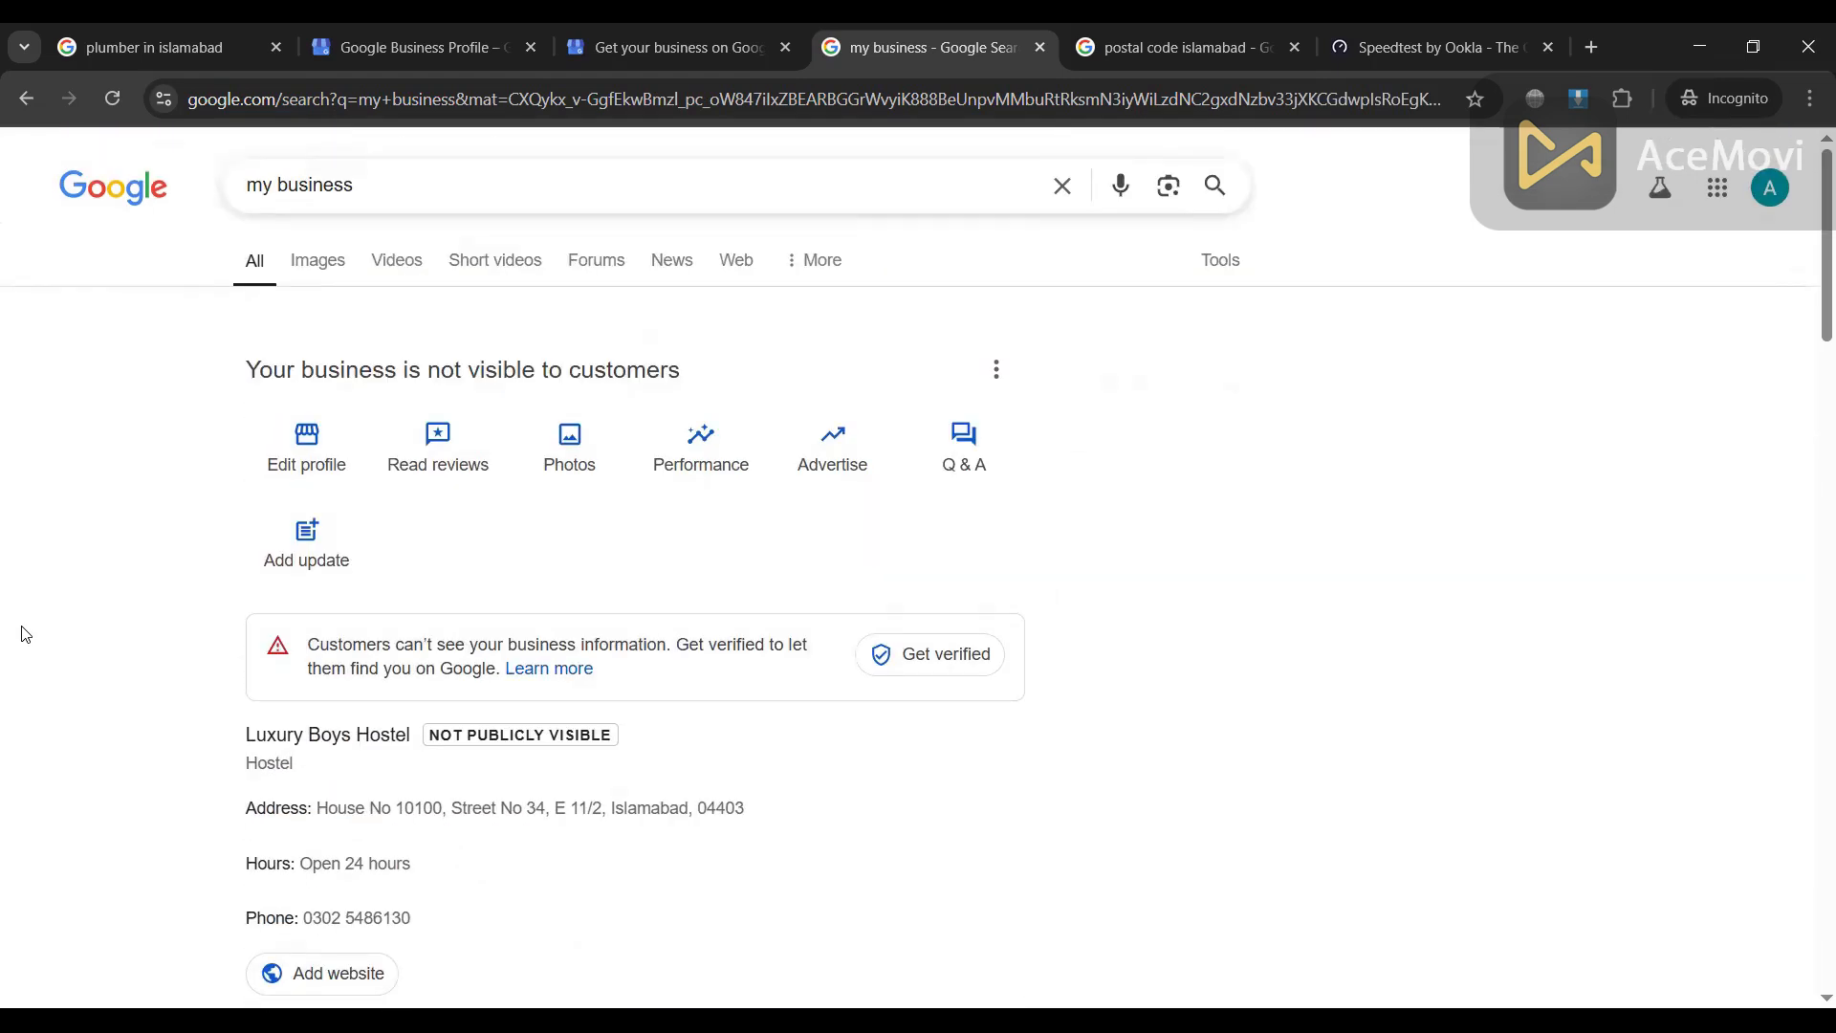
{"action": "left_click", "coordinate": [105, 43]}
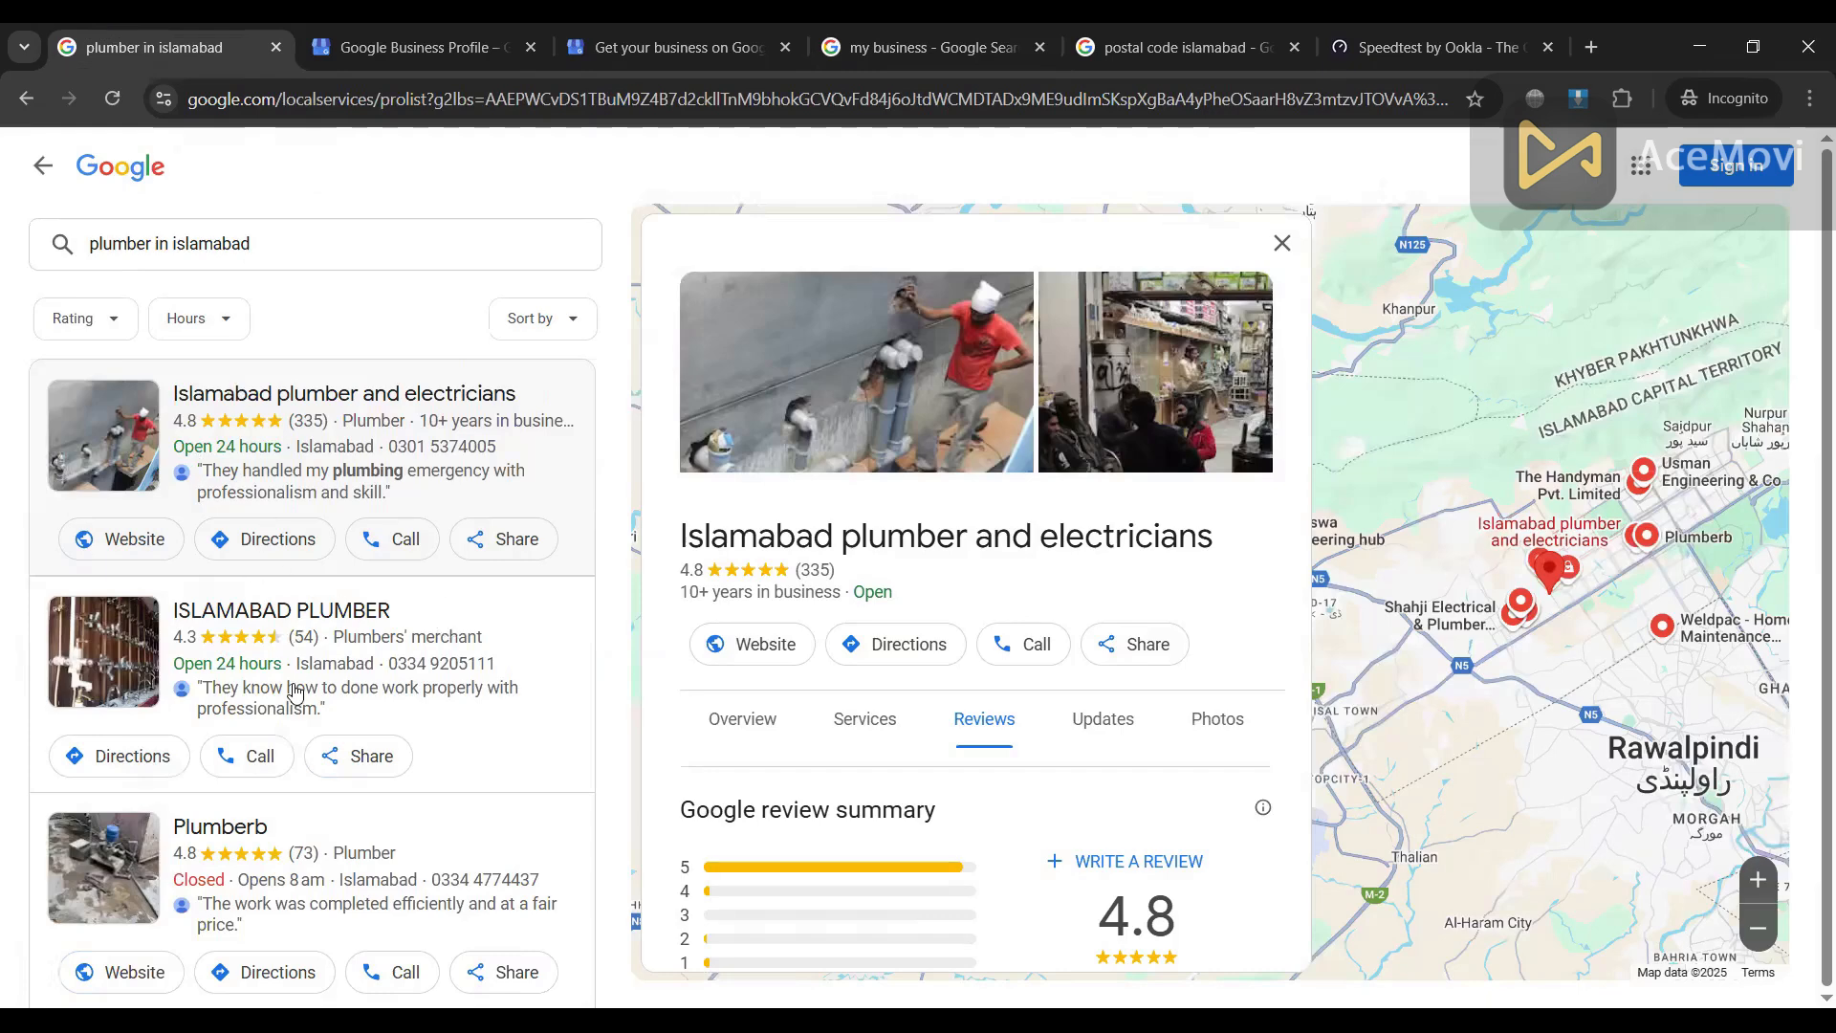
{"action": "left_click", "coordinate": [907, 39]}
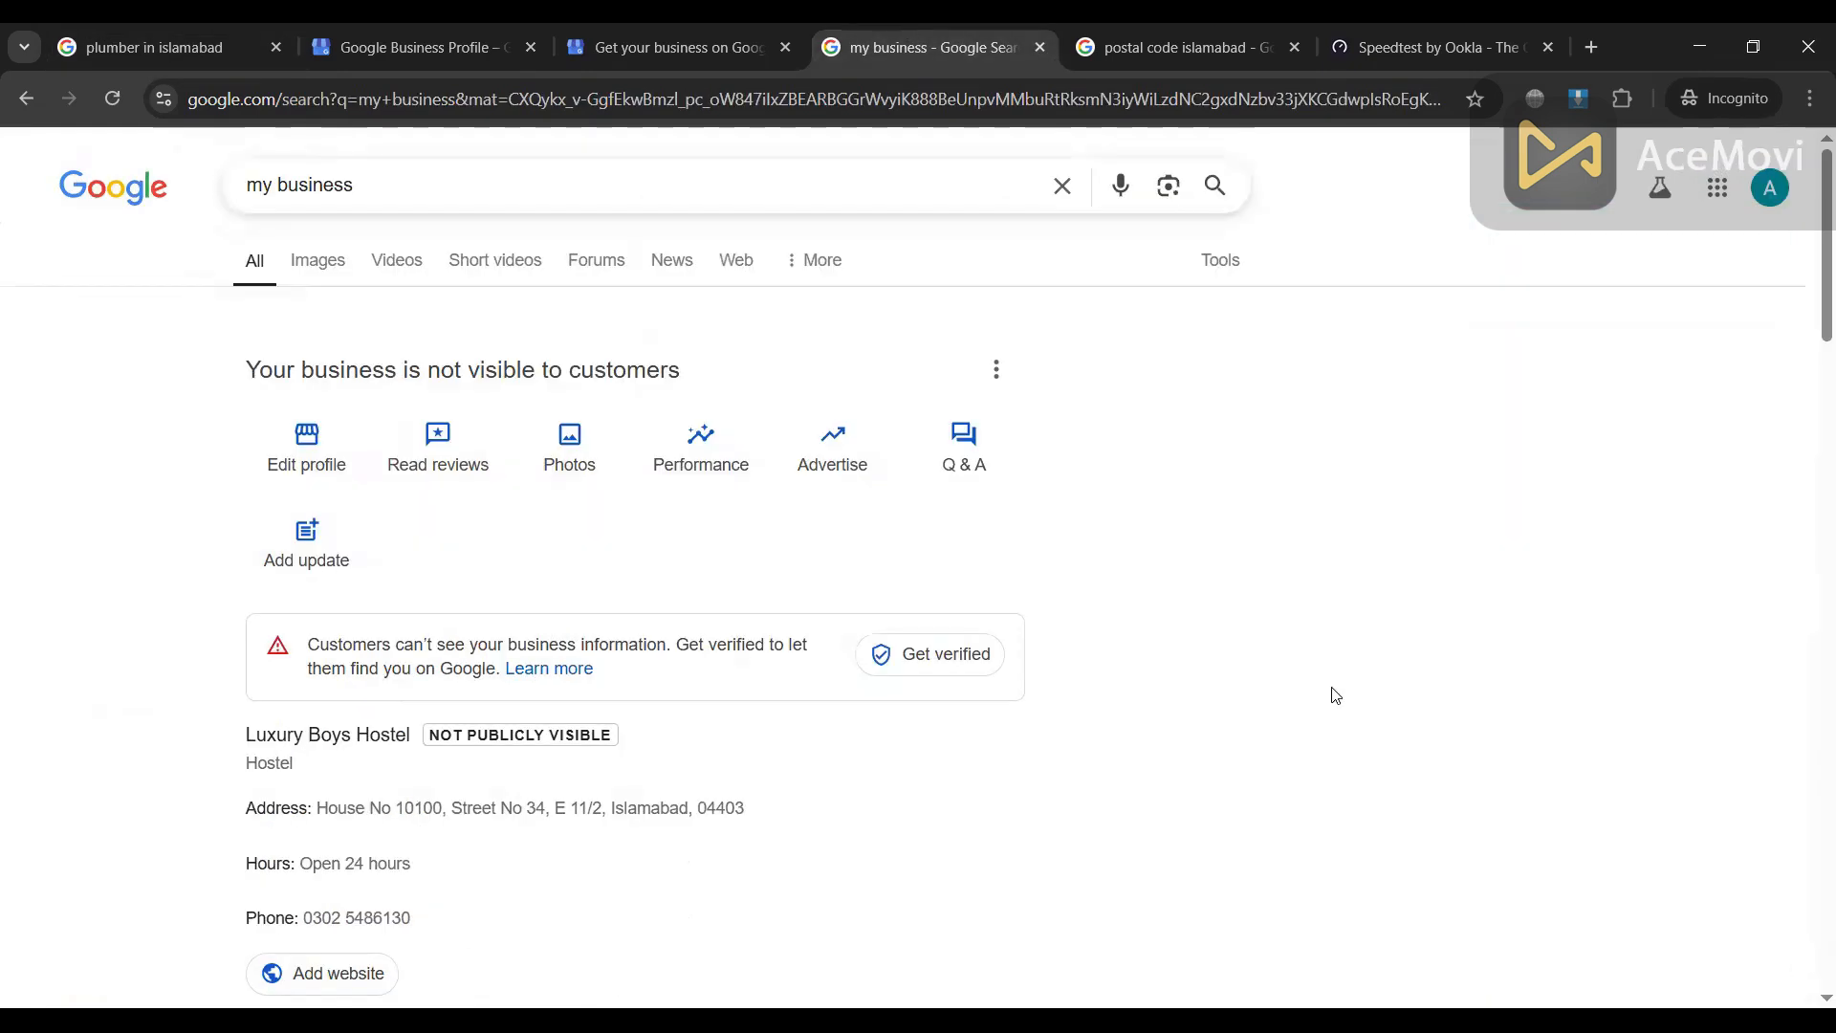